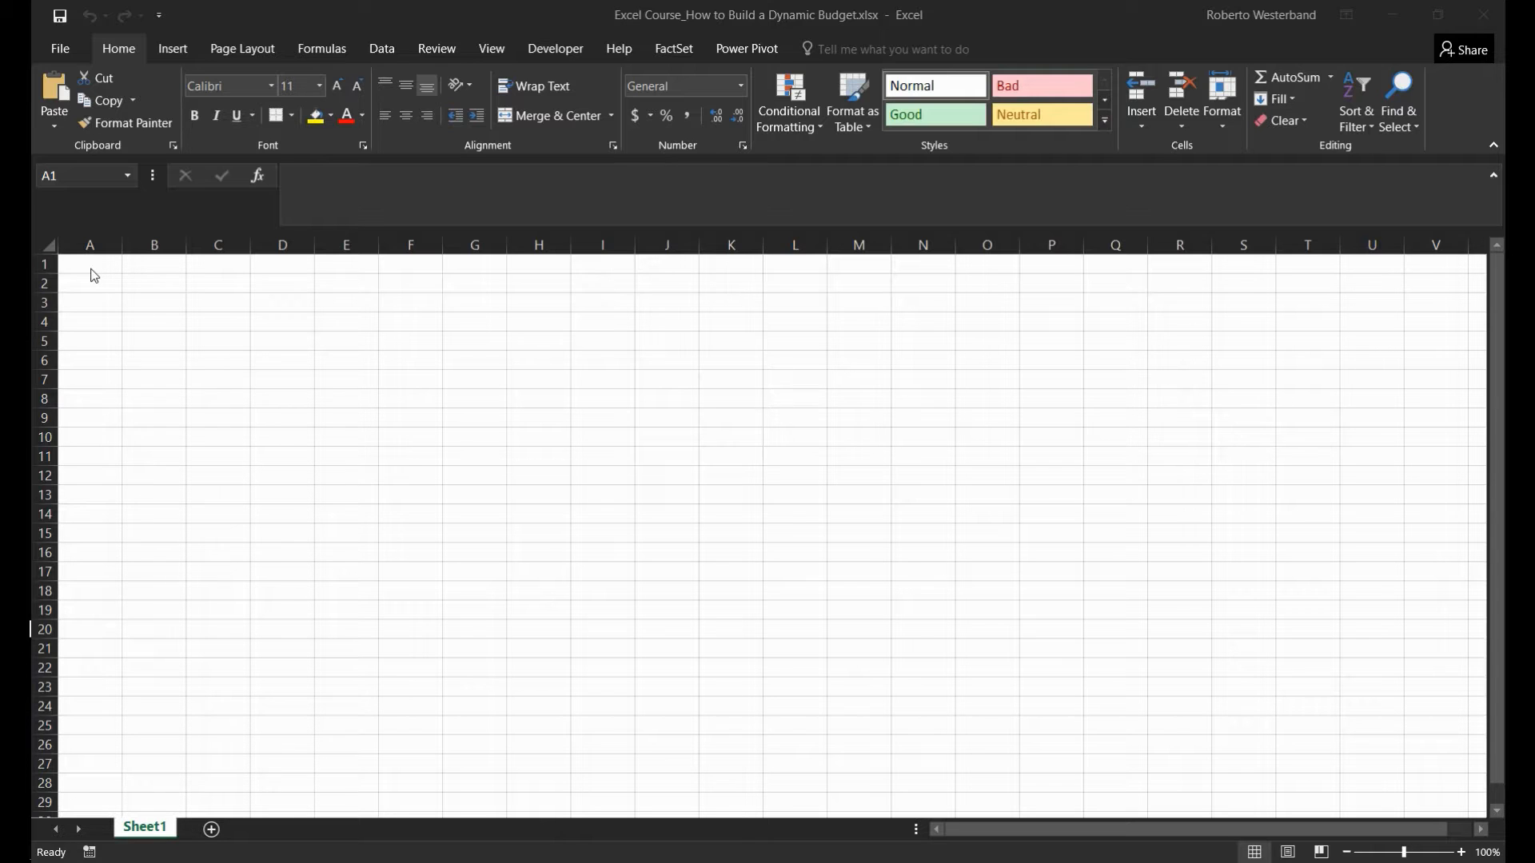
# - Fill the range A1:U22 with the medium blue-gray theme color
pyautogui.click(89, 267)
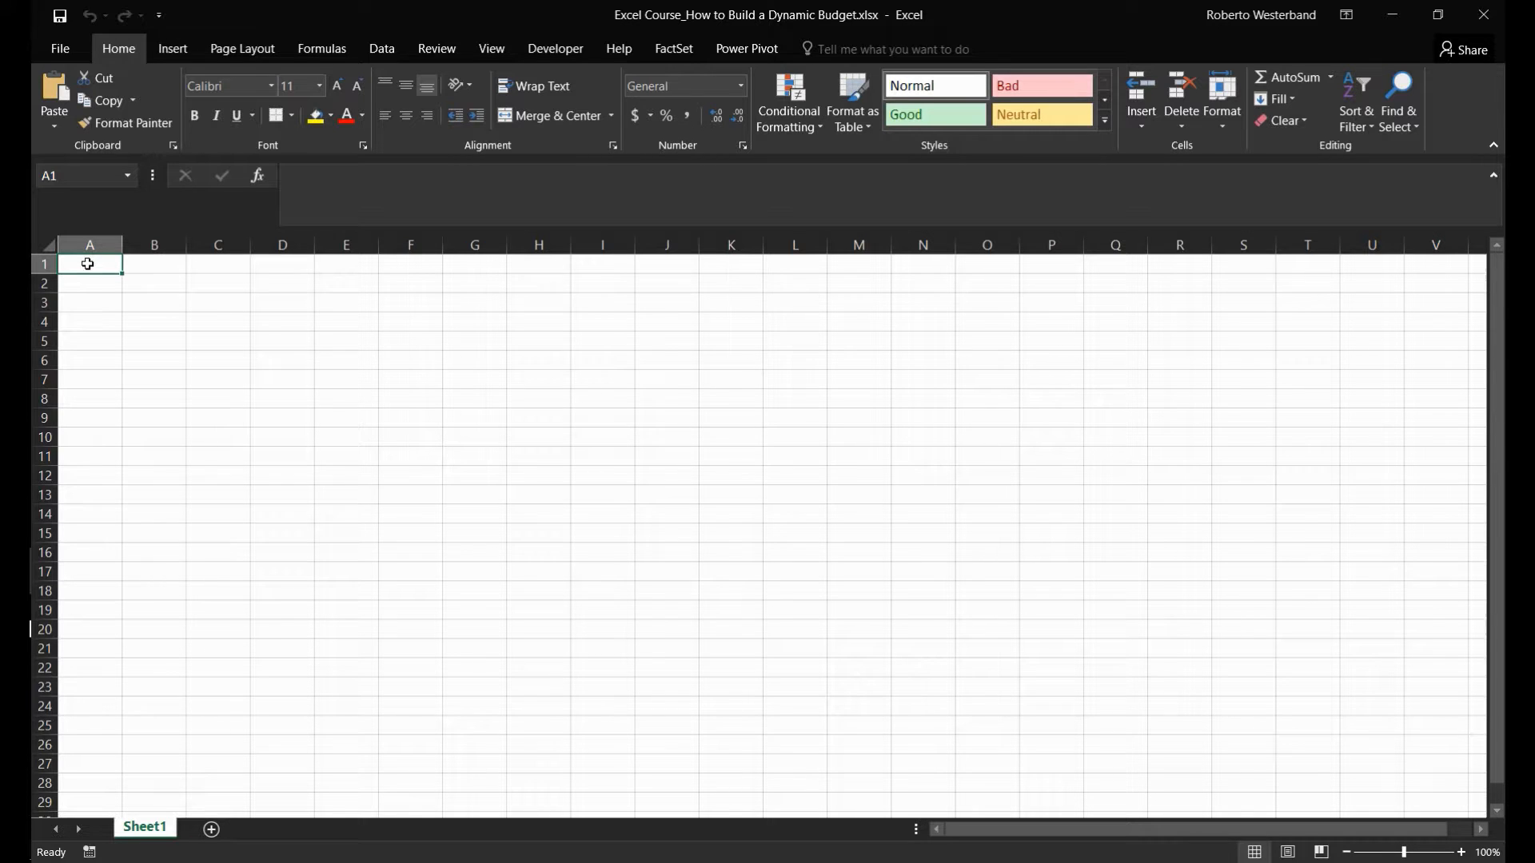
pyautogui.click(88, 264)
pyautogui.moveTo(88, 264); pyautogui.dragTo(1359, 627)
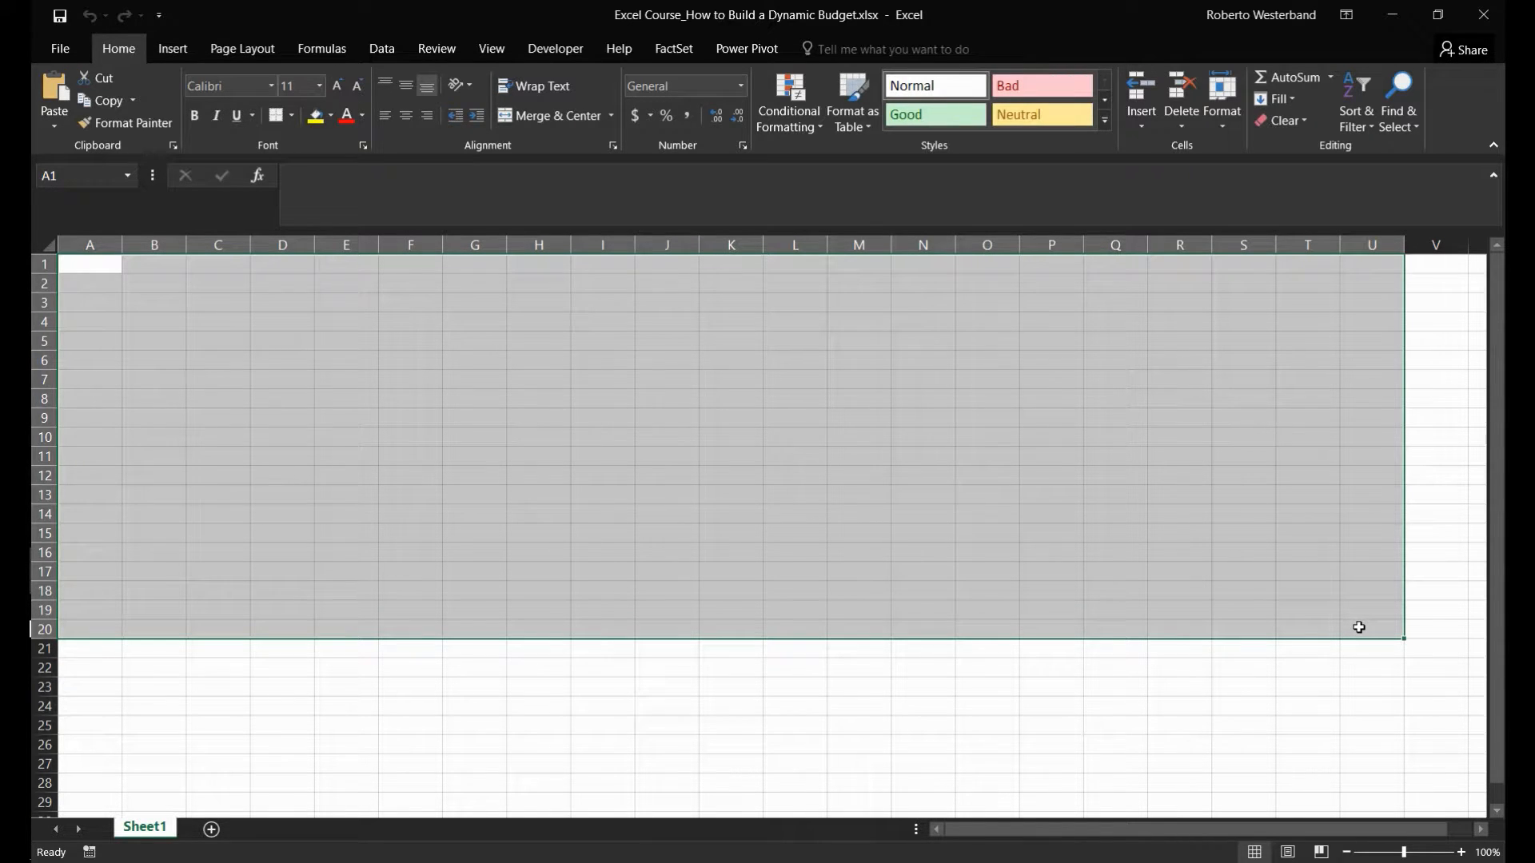
pyautogui.hotkey('shift', 'Down')
pyautogui.hotkey('shift', 'Down')
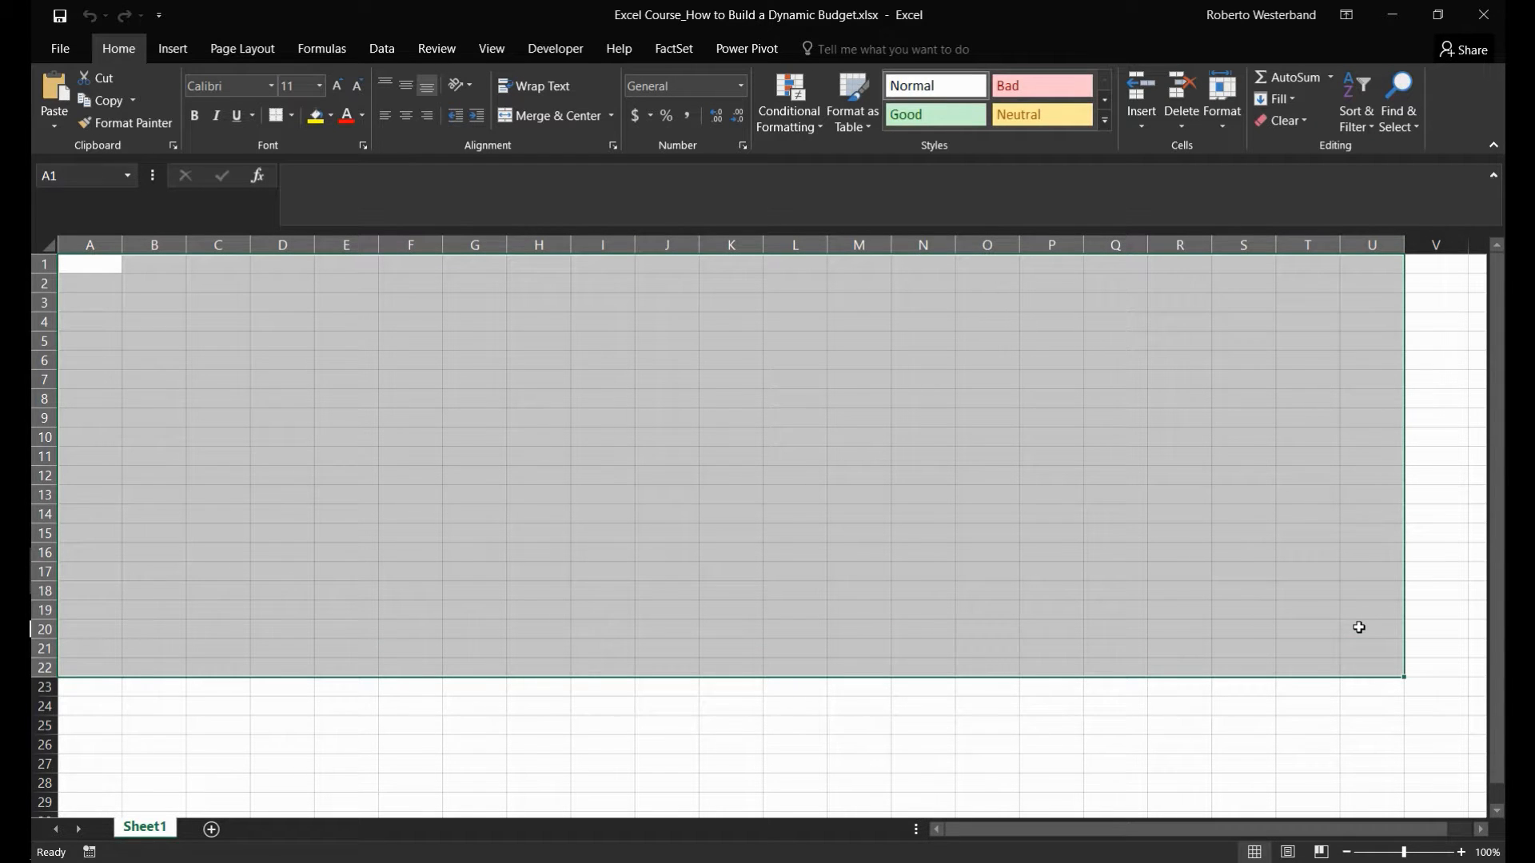
pyautogui.click(330, 116)
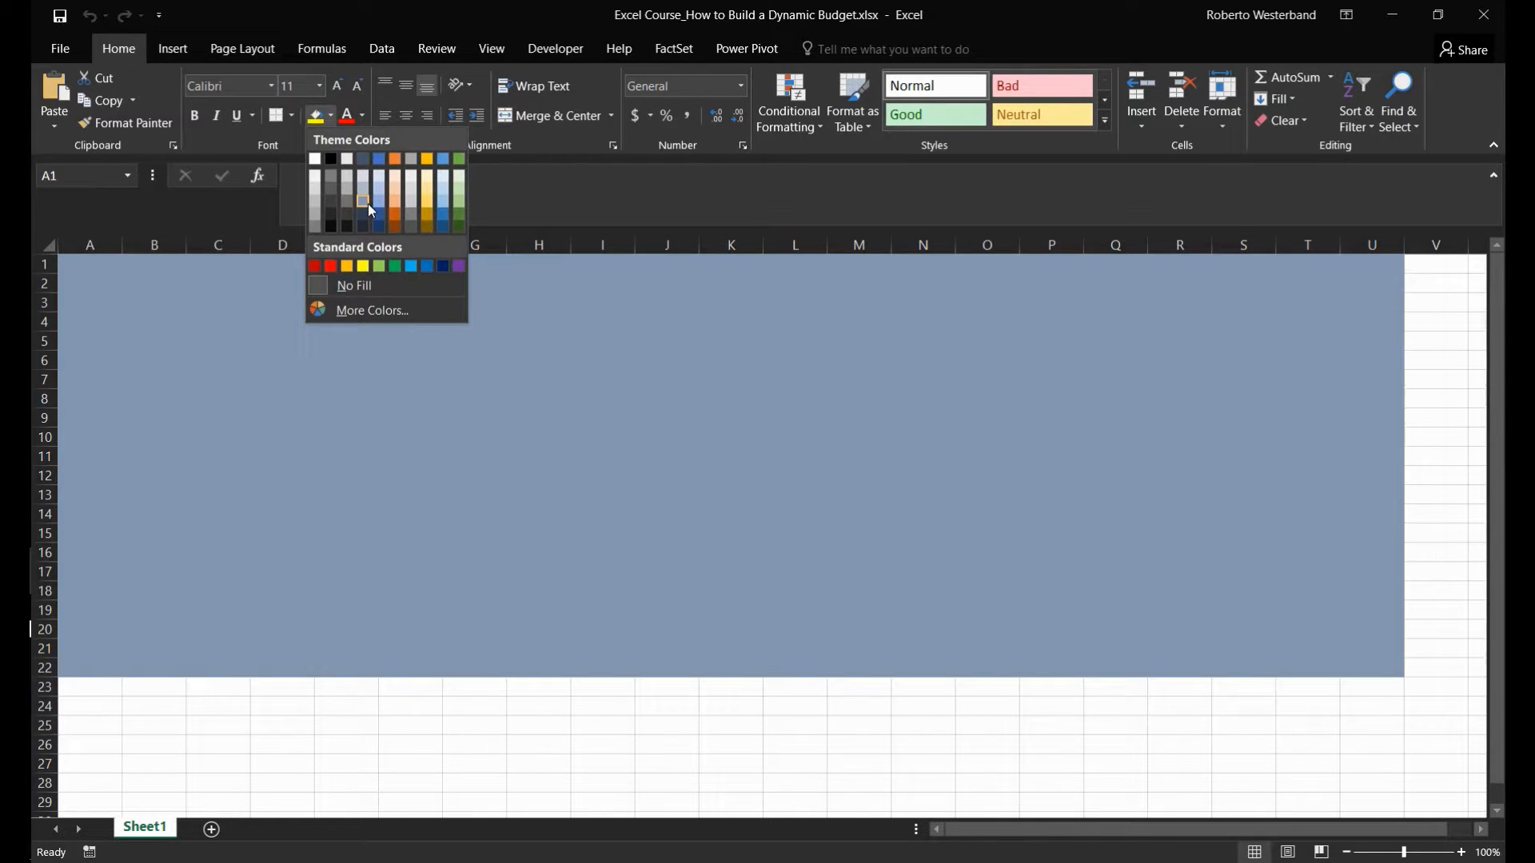
pyautogui.click(368, 204)
# - Enter the row labels Salary in A1 and Tax Rate in A2
pyautogui.click(97, 265)
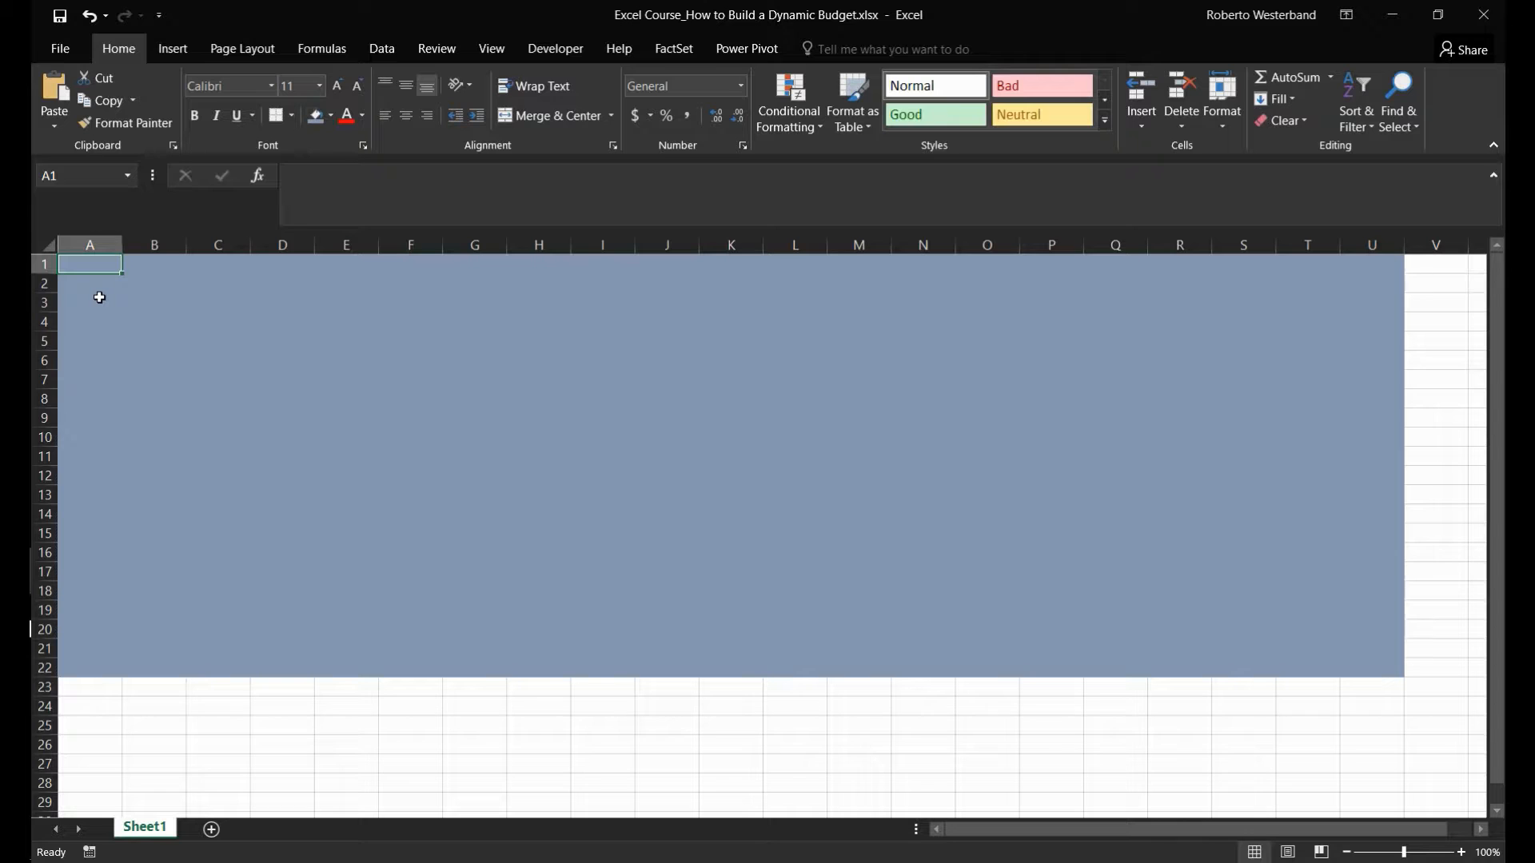
pyautogui.write('Salary')
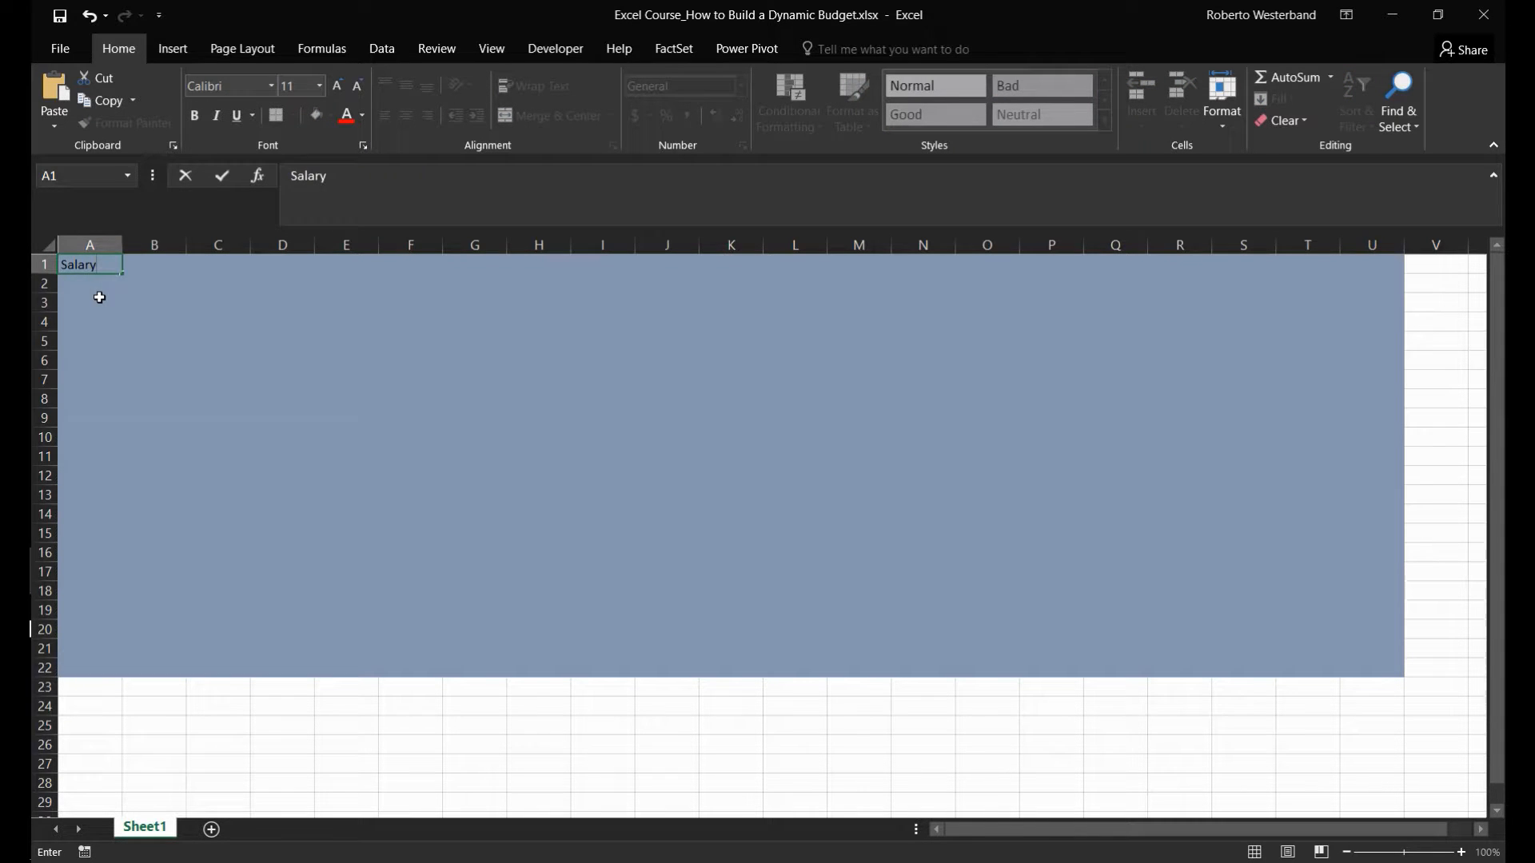
pyautogui.press('Tab')
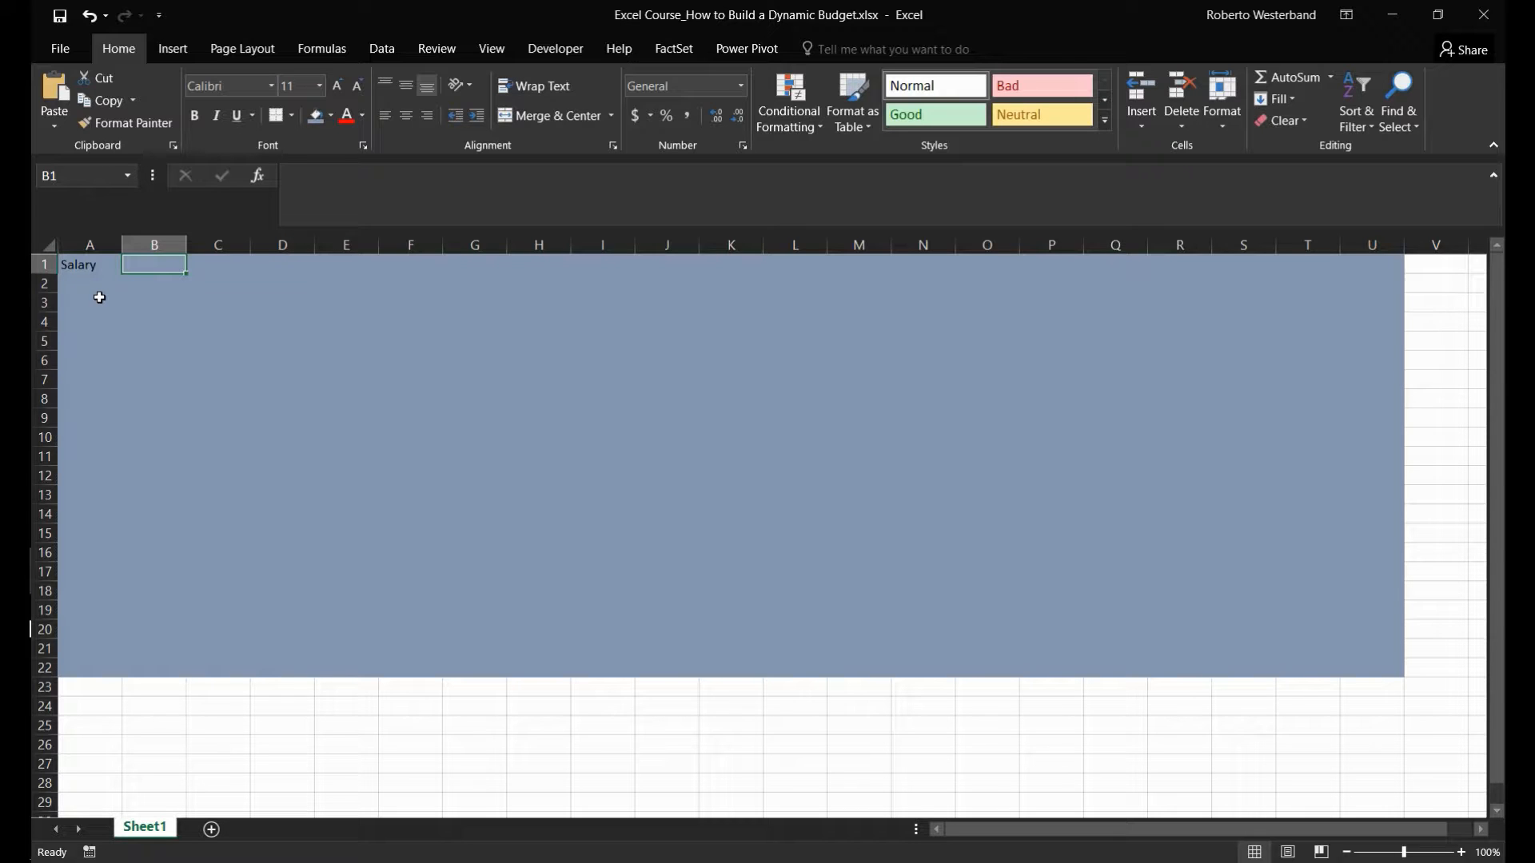
pyautogui.press('Left')
pyautogui.press('Down')
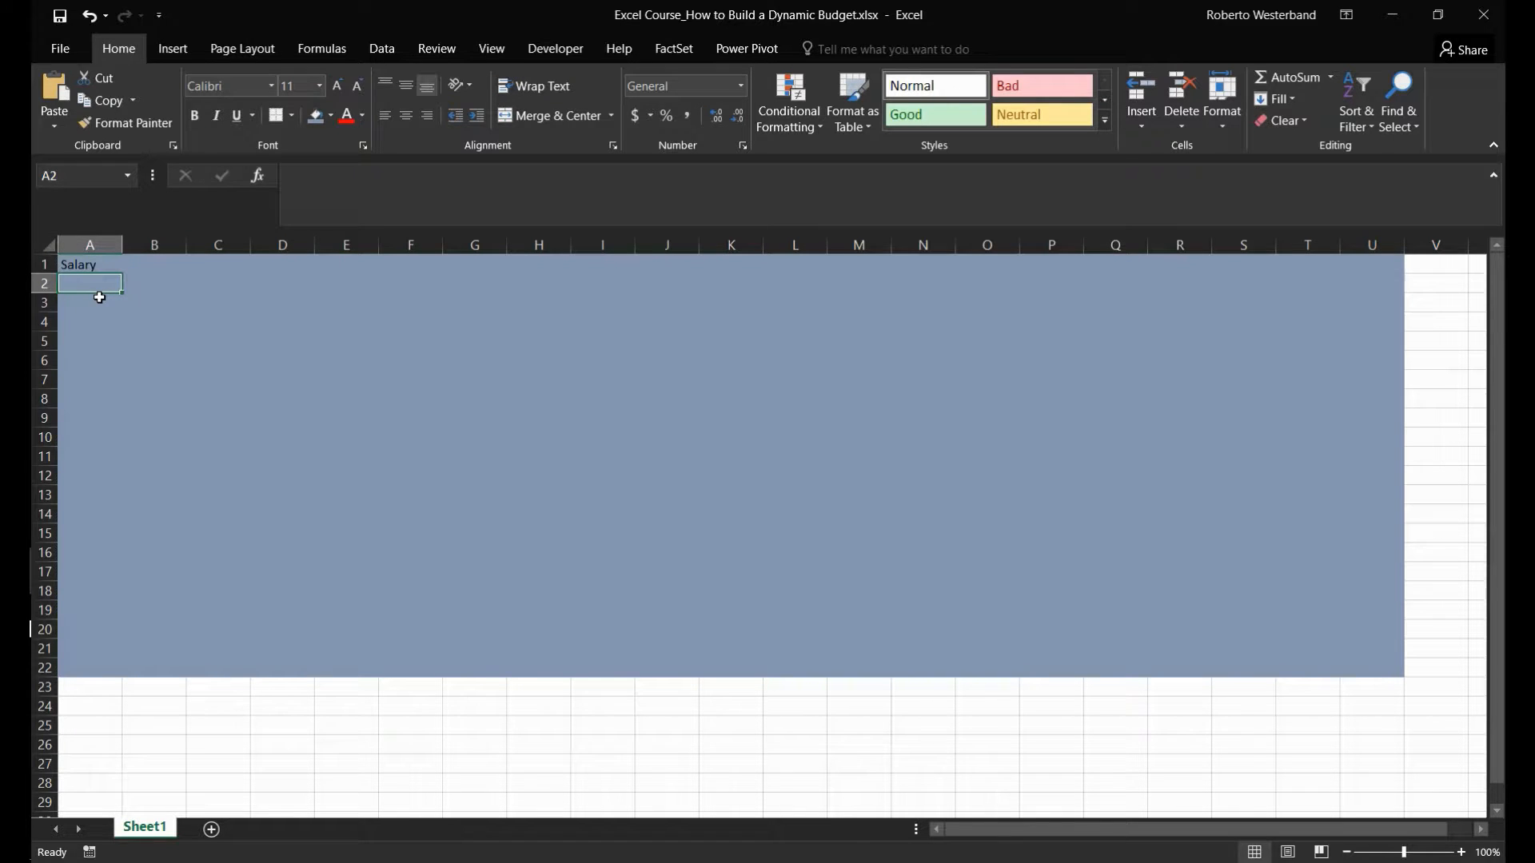
pyautogui.write('Tax R')
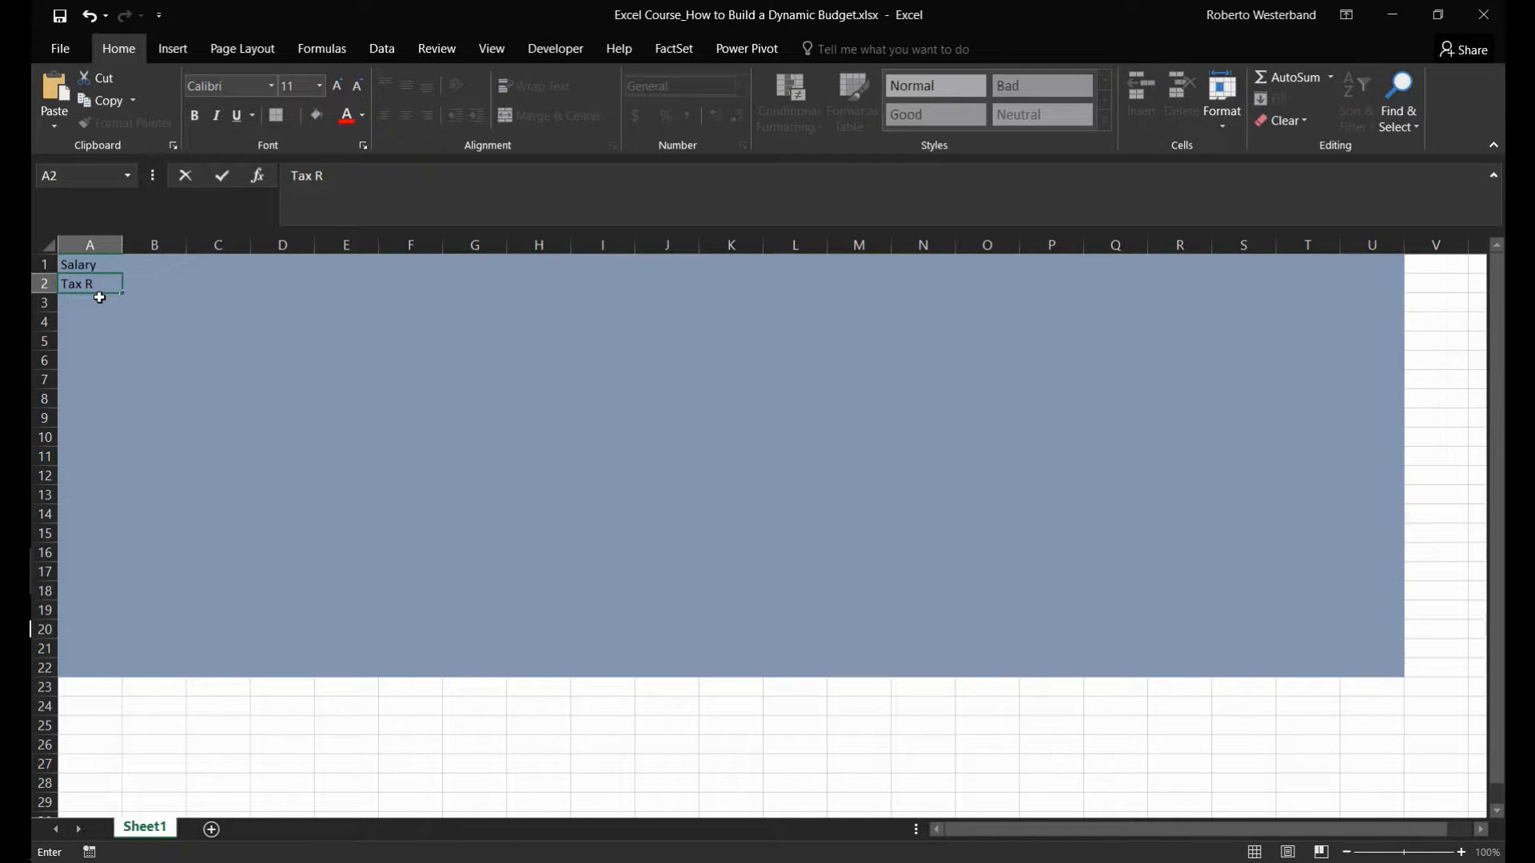
pyautogui.write('ate')
pyautogui.press('Return')
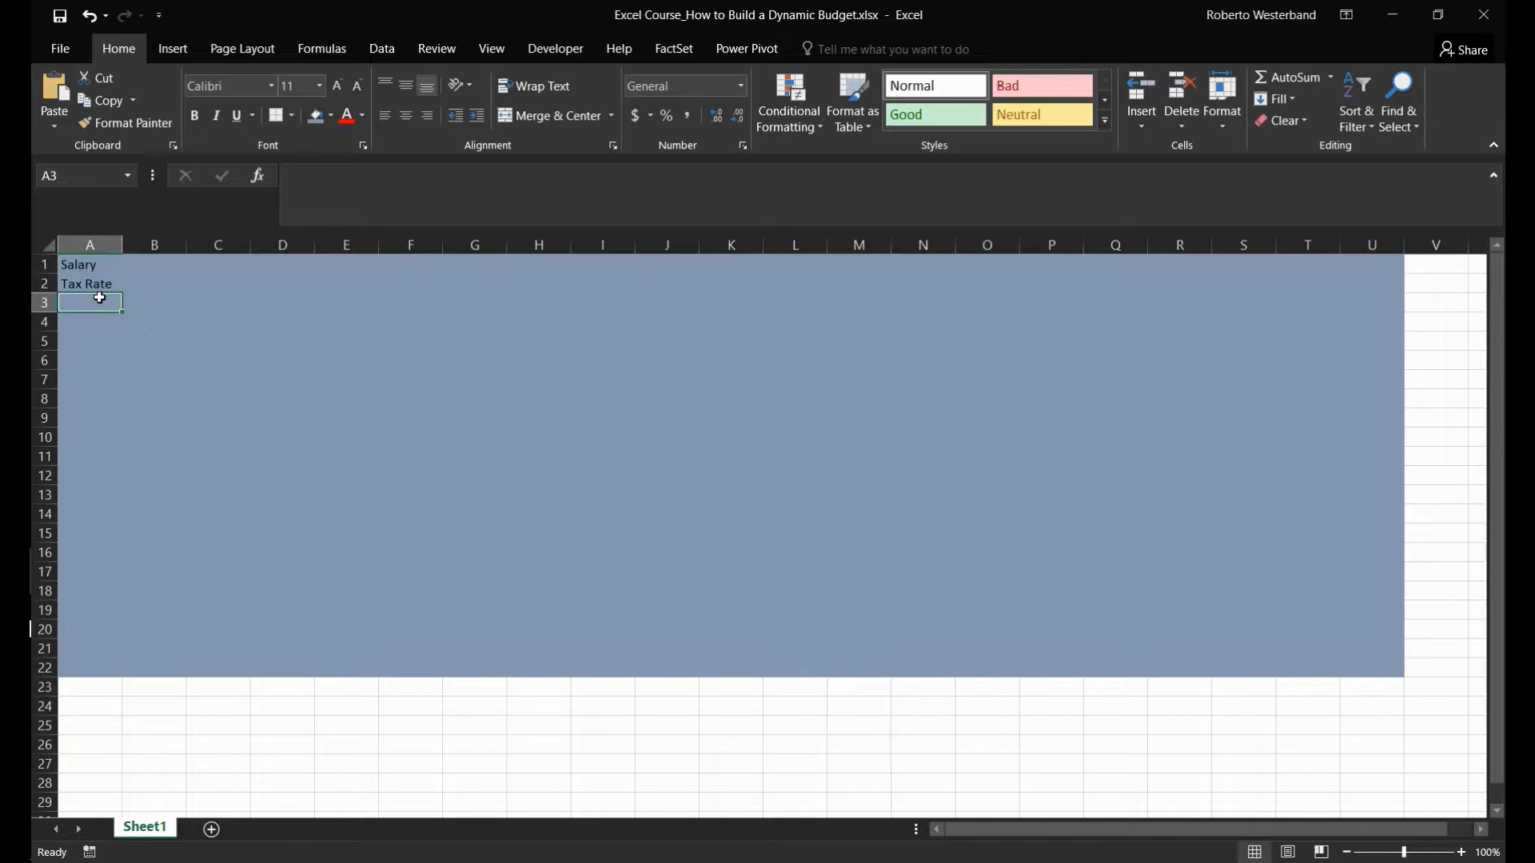
# - Enter the label Bi-Weekly Pay in A3 and auto-fit column A to its text
pyautogui.write('Bi-Weekl')
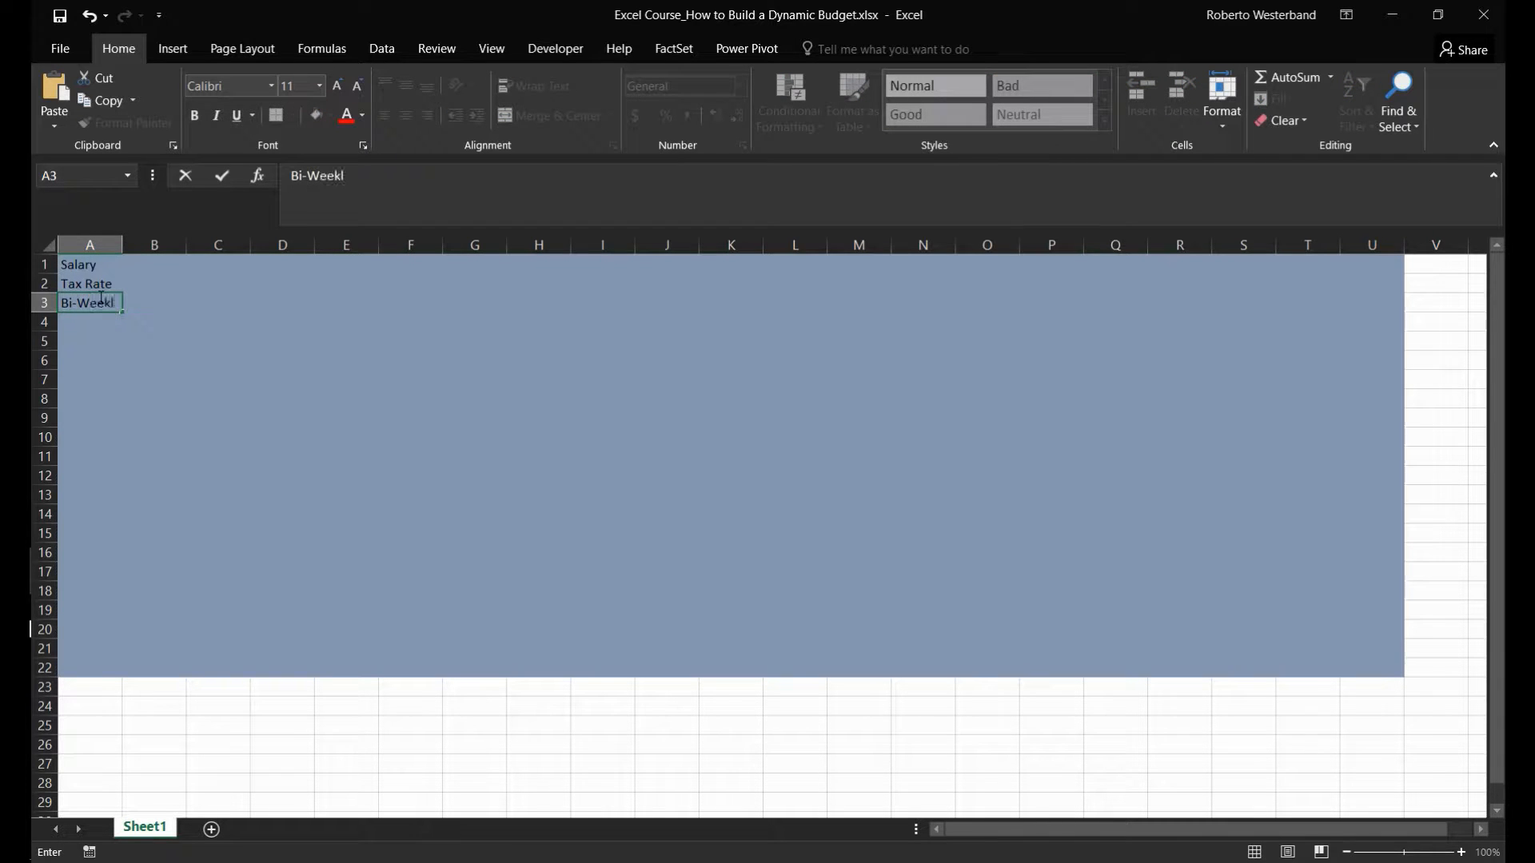
pyautogui.write('y Pay')
pyautogui.press('Return')
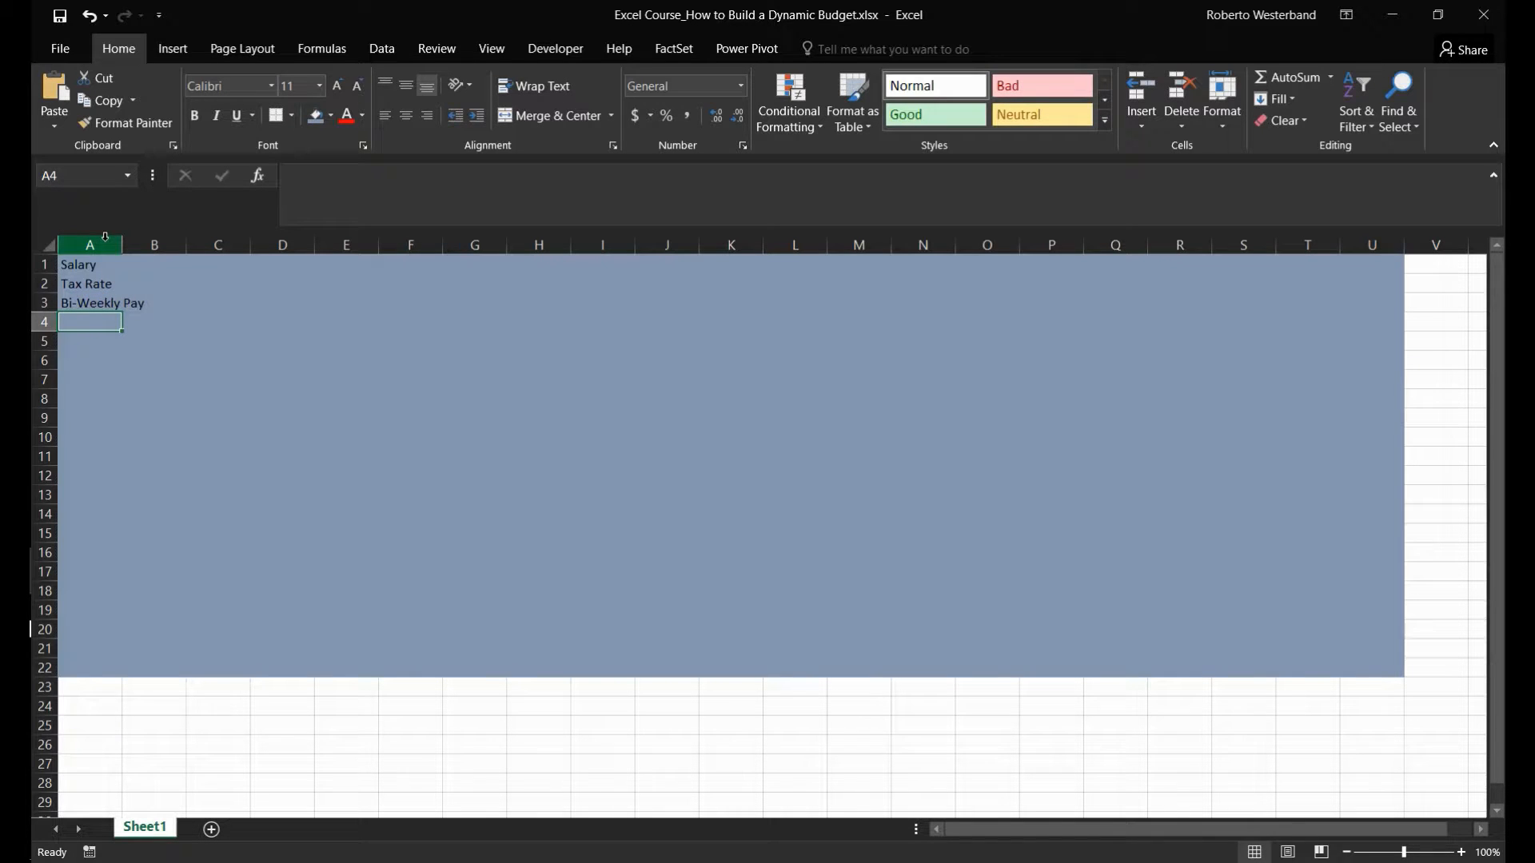
pyautogui.doubleClick(123, 244)
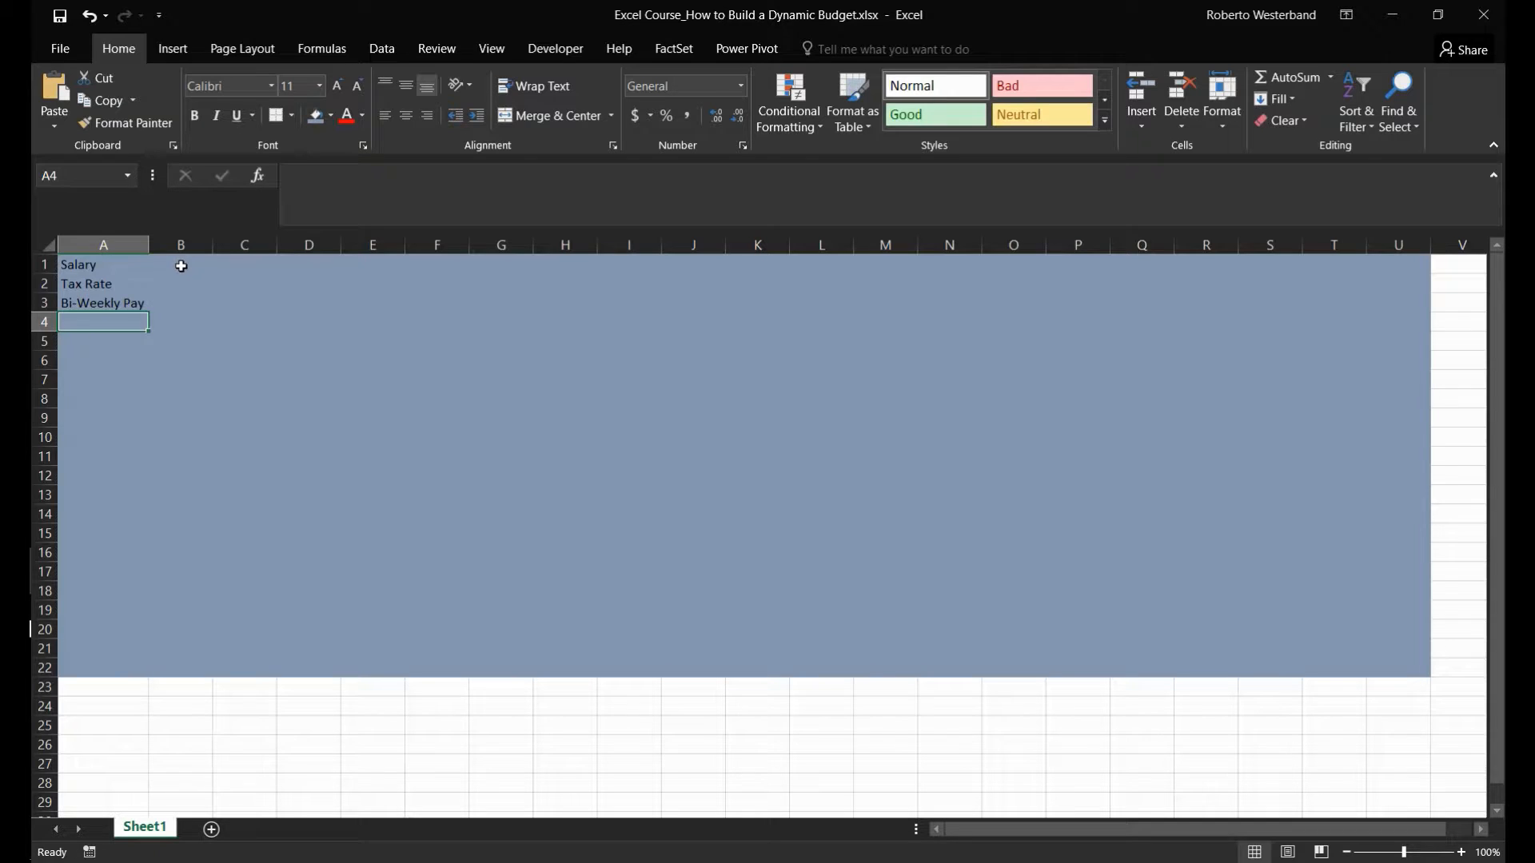
# - Enter the section label Rental Property in A5, leaving row 4 blank
pyautogui.click(104, 338)
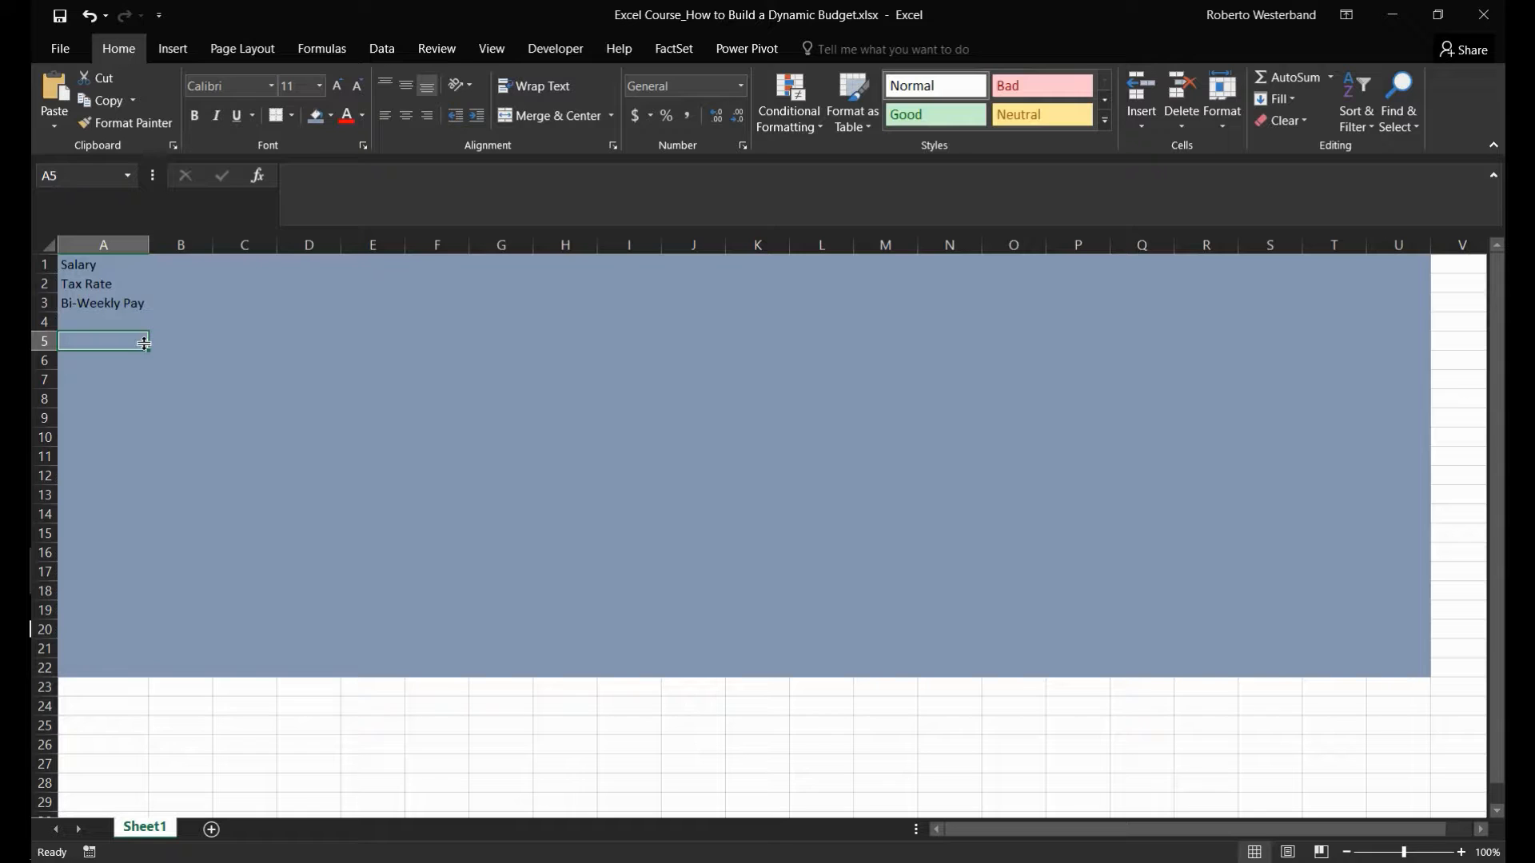
pyautogui.write('Rental Property')
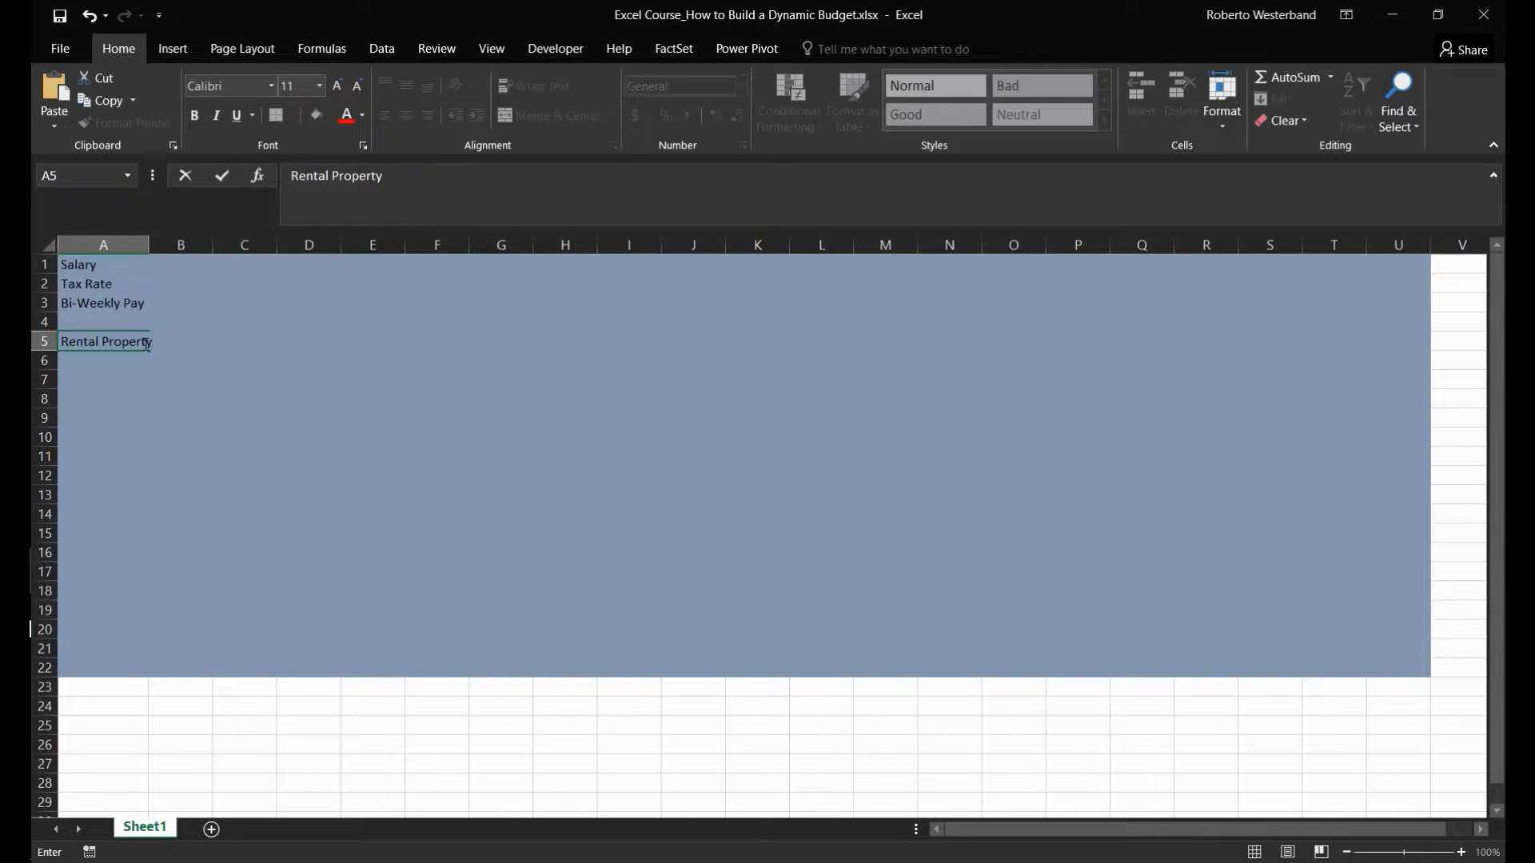
pyautogui.press('Return')
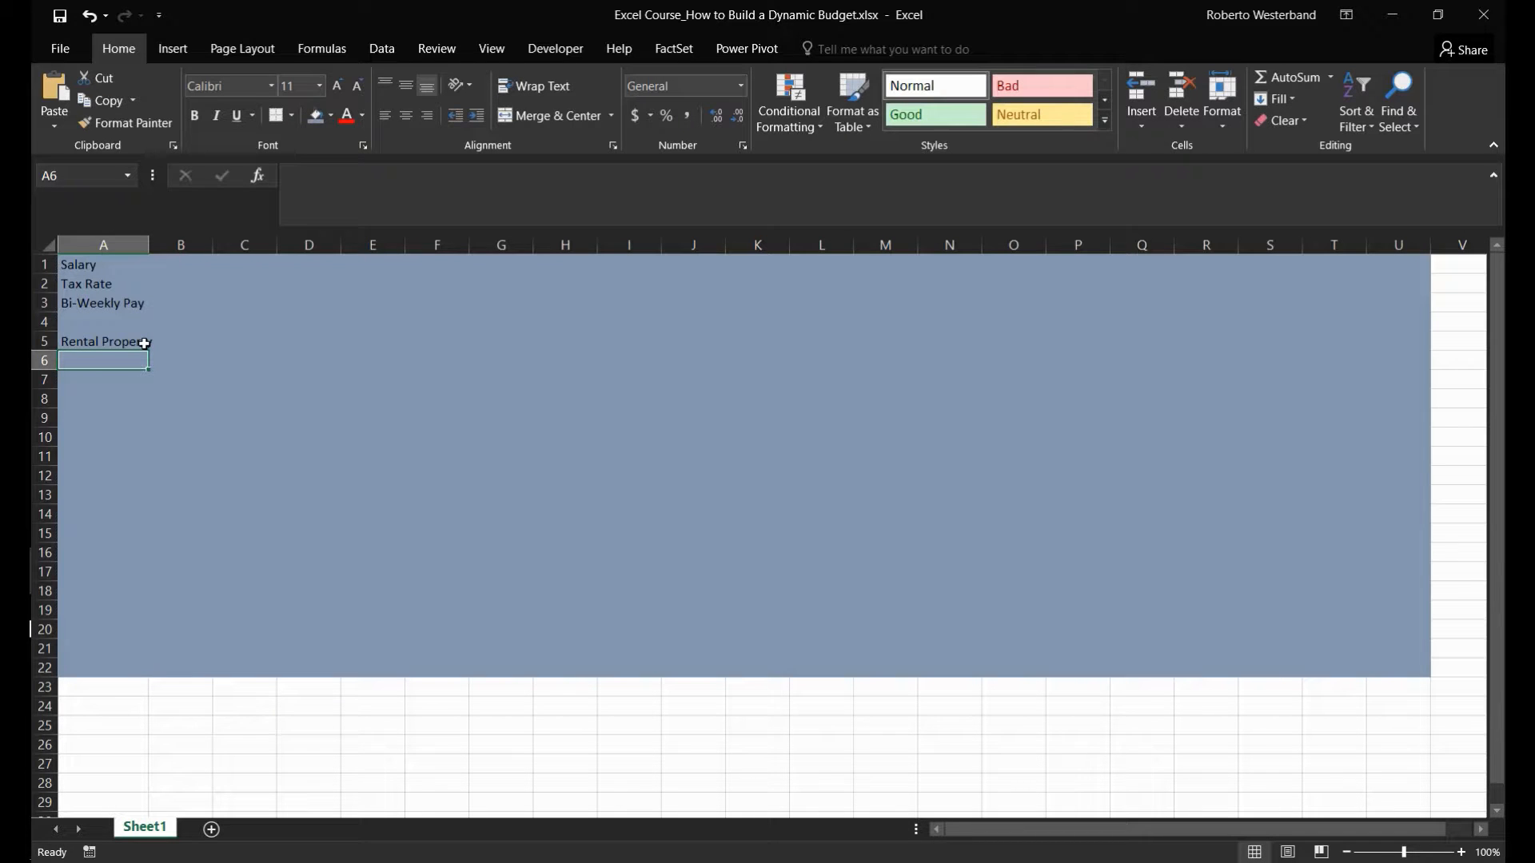
# - Enter the label Property #1 in A6 and auto-fit column A to the longest label
pyautogui.write('R')
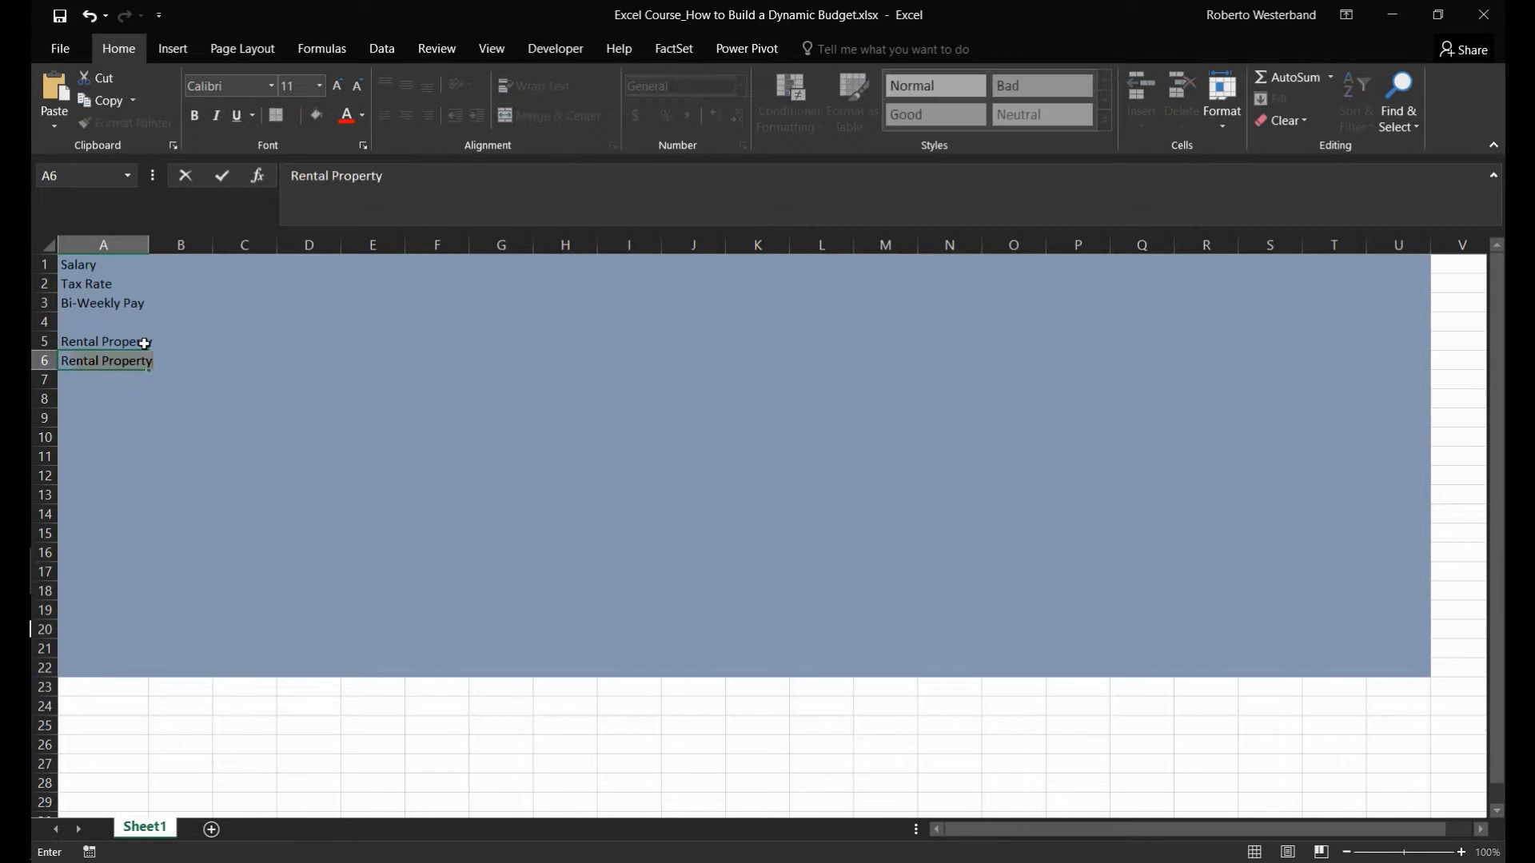
pyautogui.press('BackSpace')
pyautogui.press('BackSpace')
pyautogui.press('BackSpace')
pyautogui.press('BackSpace')
pyautogui.press('BackSpace')
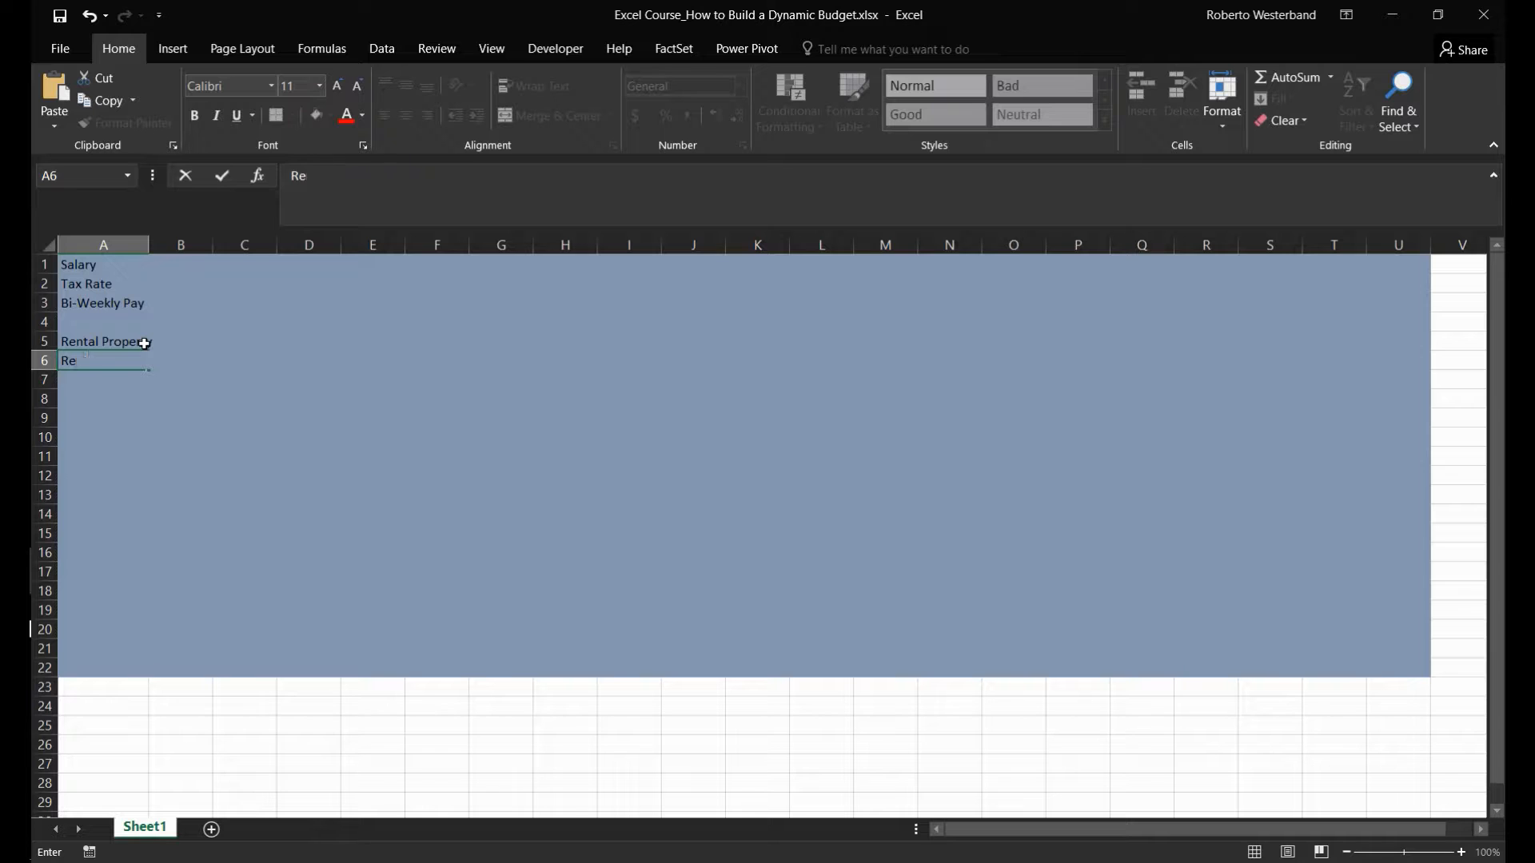
pyautogui.write('Property #1')
pyautogui.press('Return')
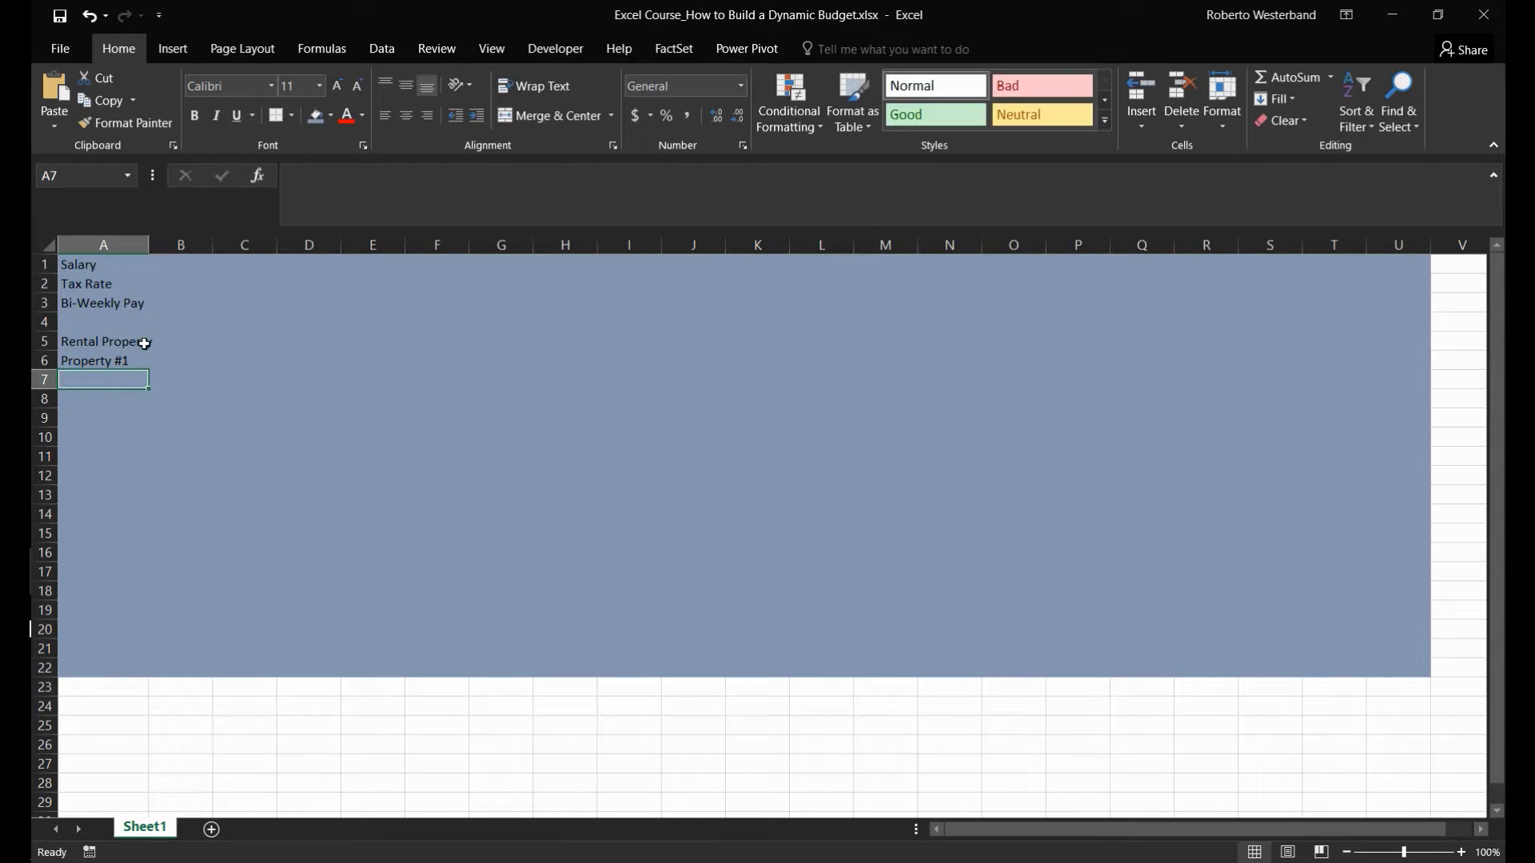
pyautogui.doubleClick(149, 244)
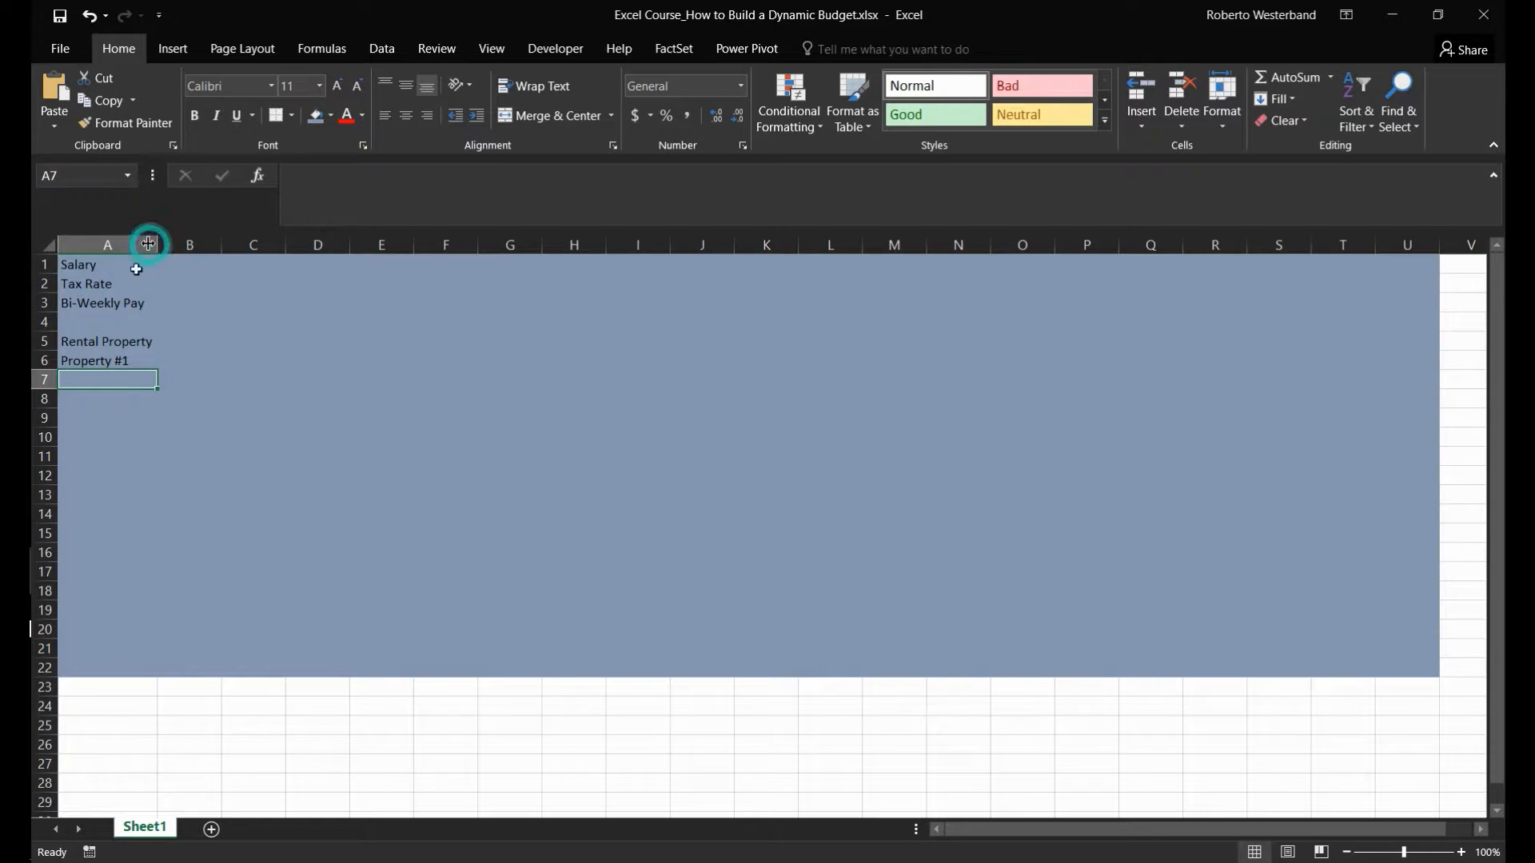
# - Enter the labels Bonus in A8 and Tax Return in A9
pyautogui.click(96, 399)
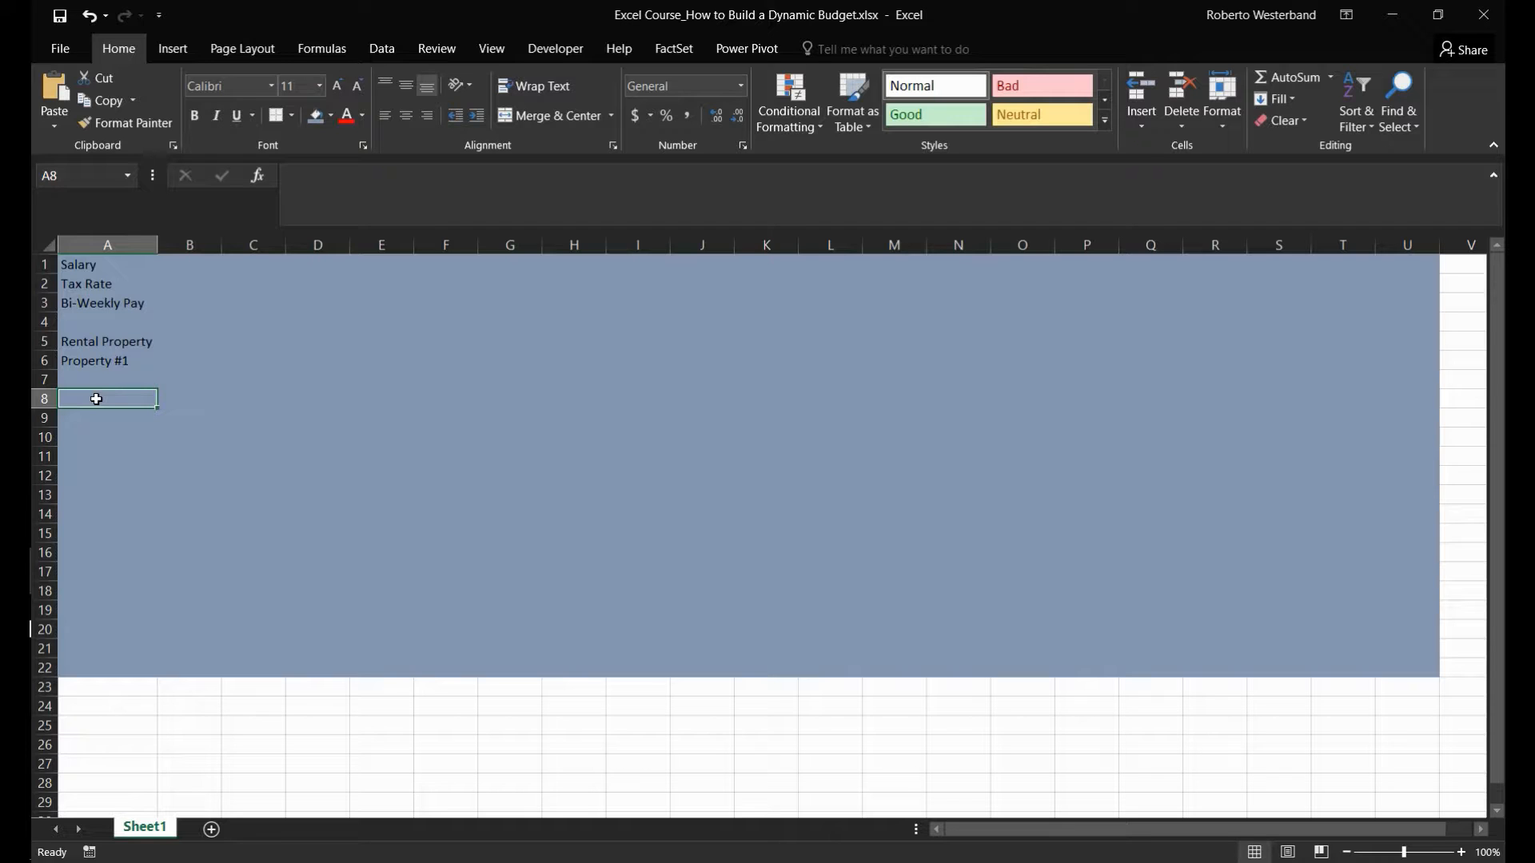
pyautogui.write('Bonus')
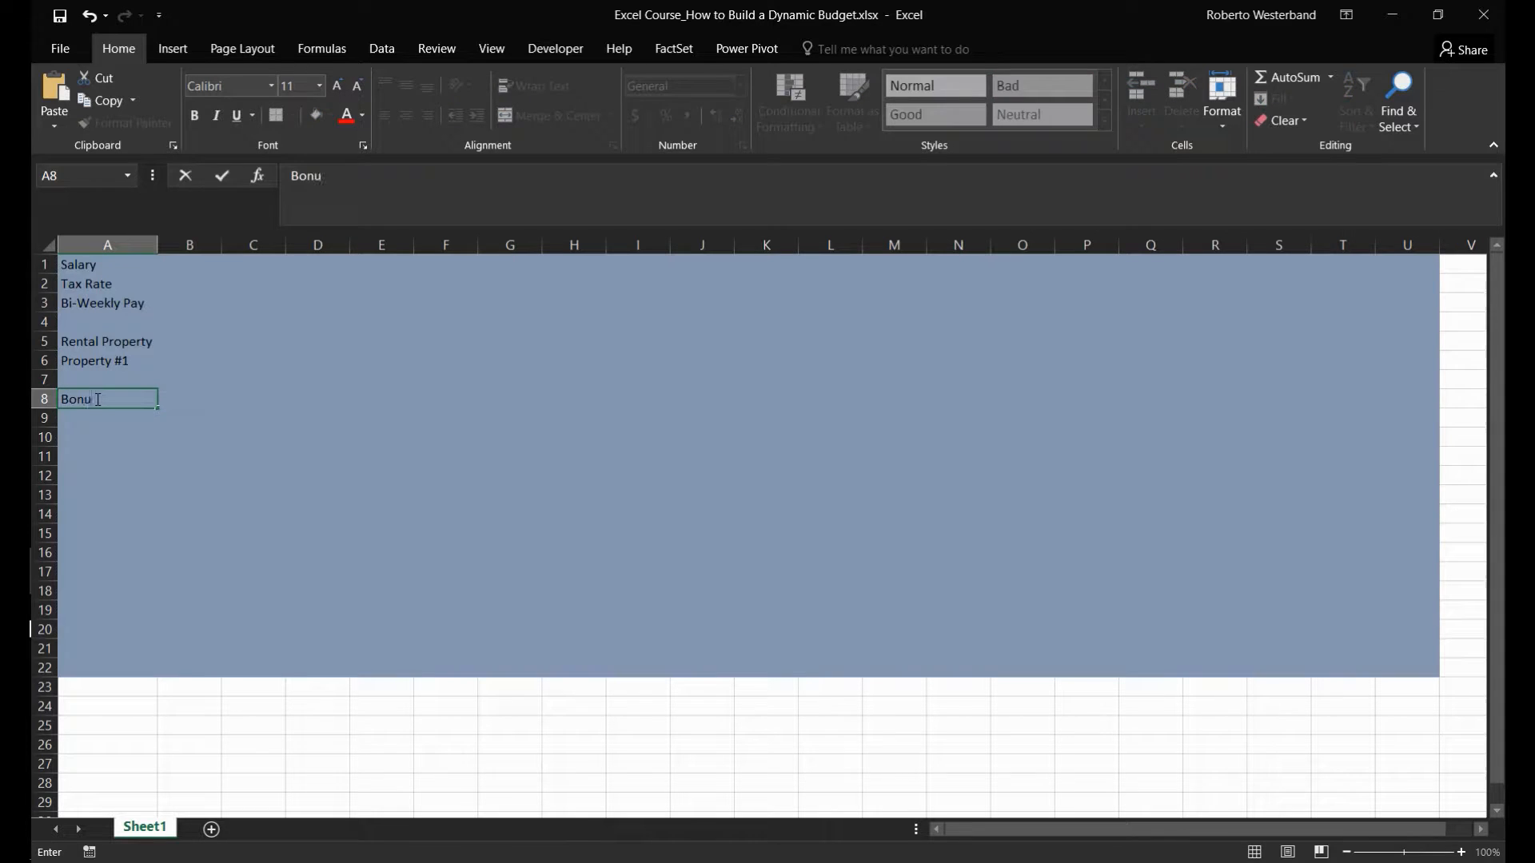
pyautogui.press('Return')
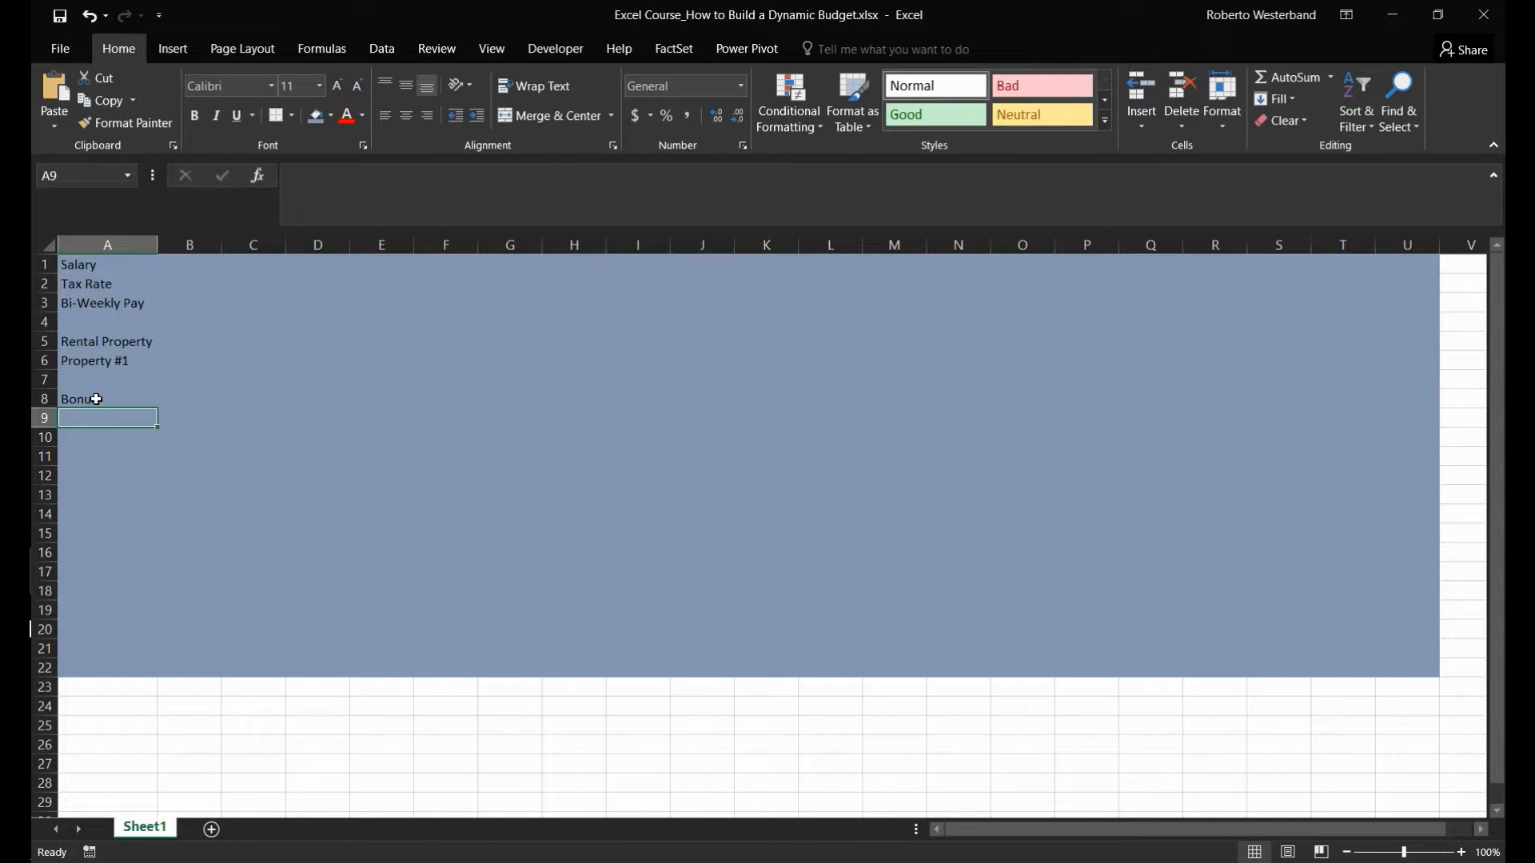
pyautogui.write('Tax Return')
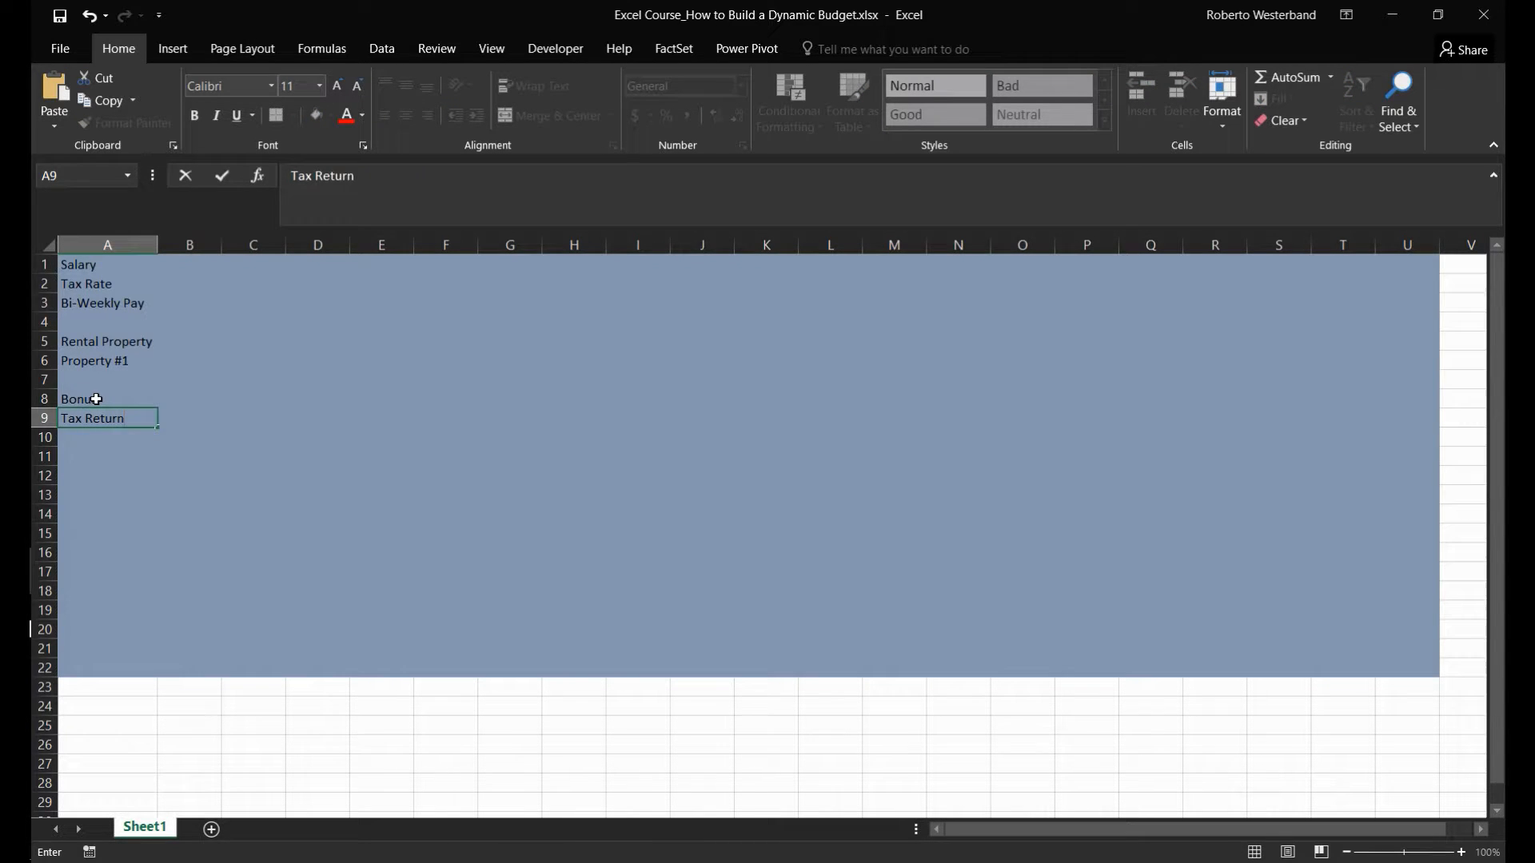
pyautogui.press('Return')
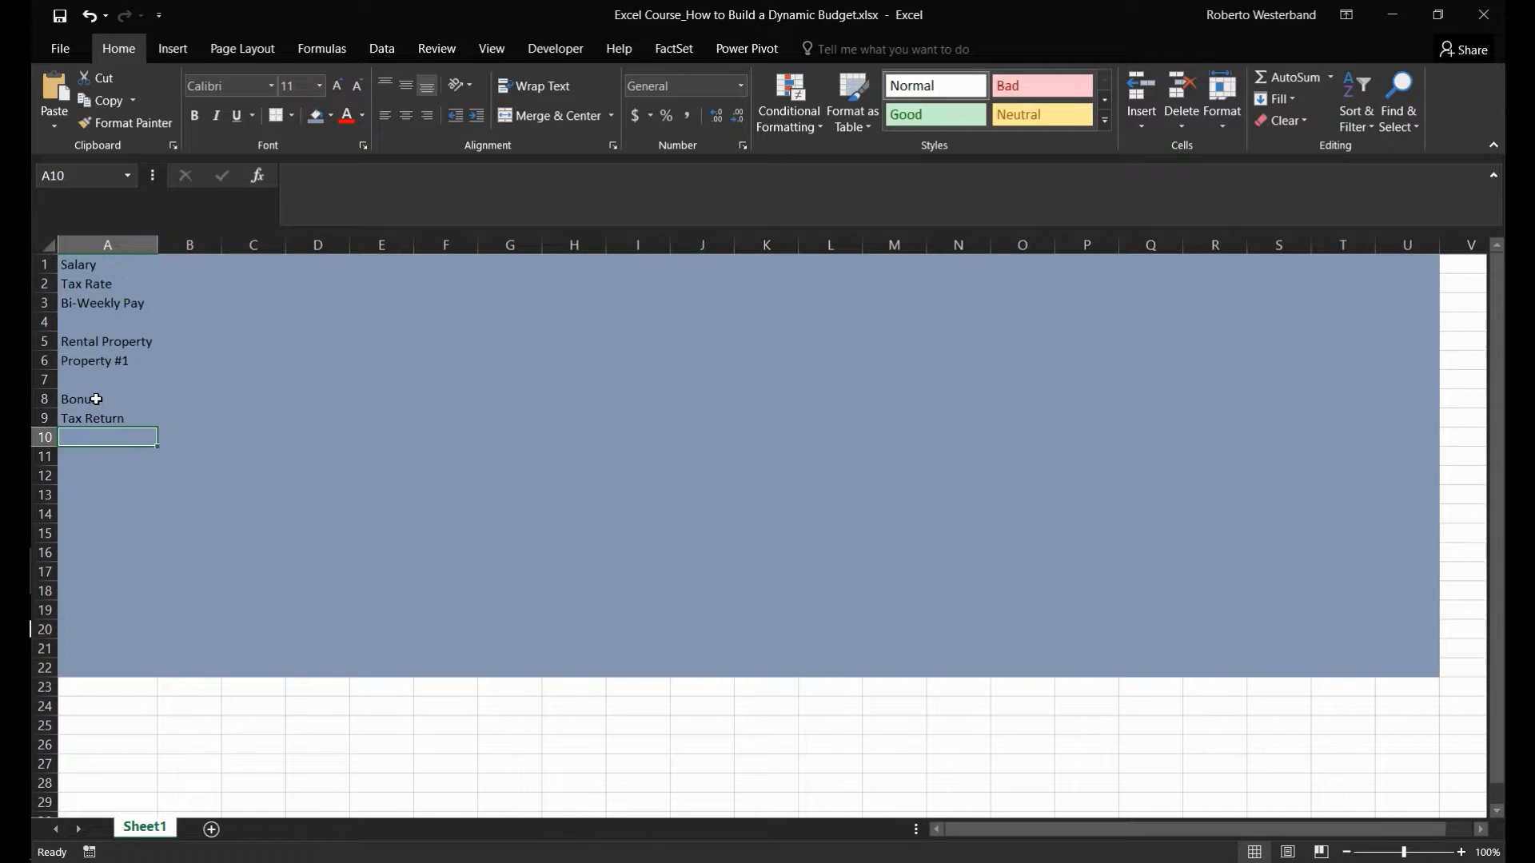
# - Enter the label Total Income in A11, leaving row 10 blank
pyautogui.press('Return')
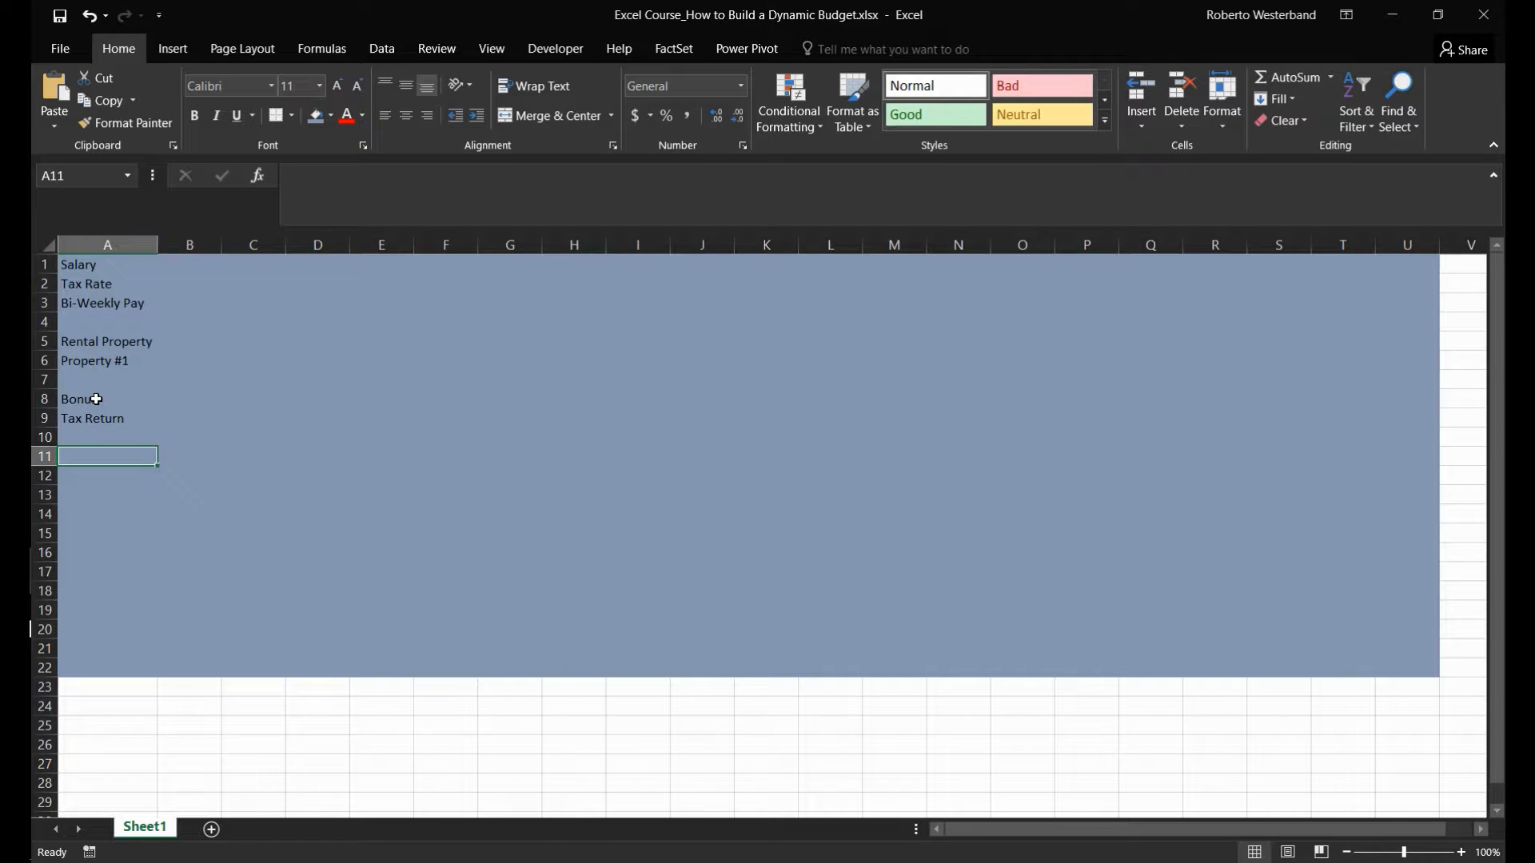
pyautogui.write('Total')
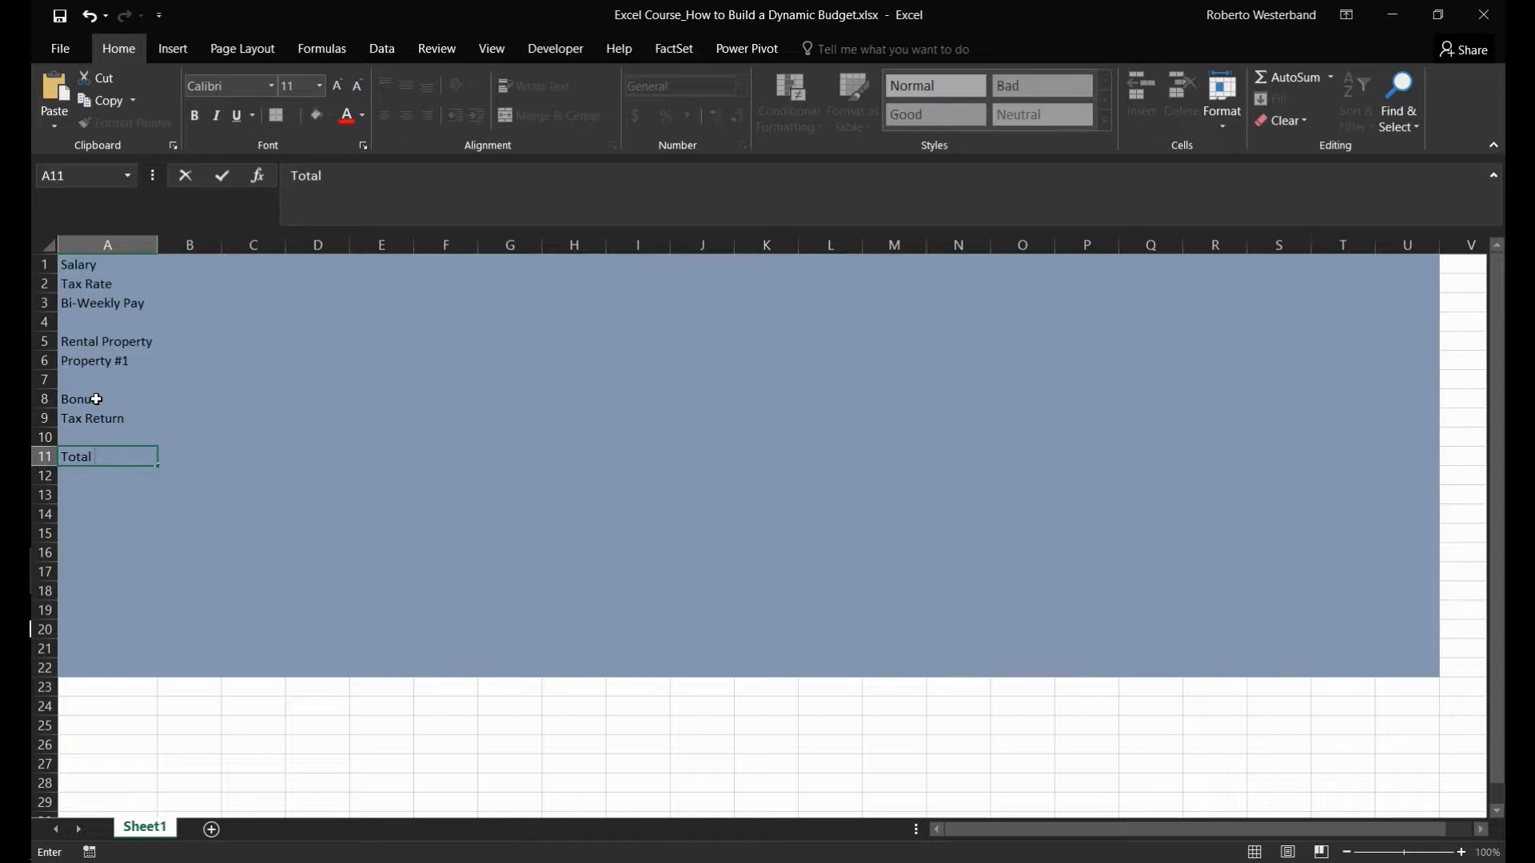
pyautogui.write(' Income')
pyautogui.press('Return')
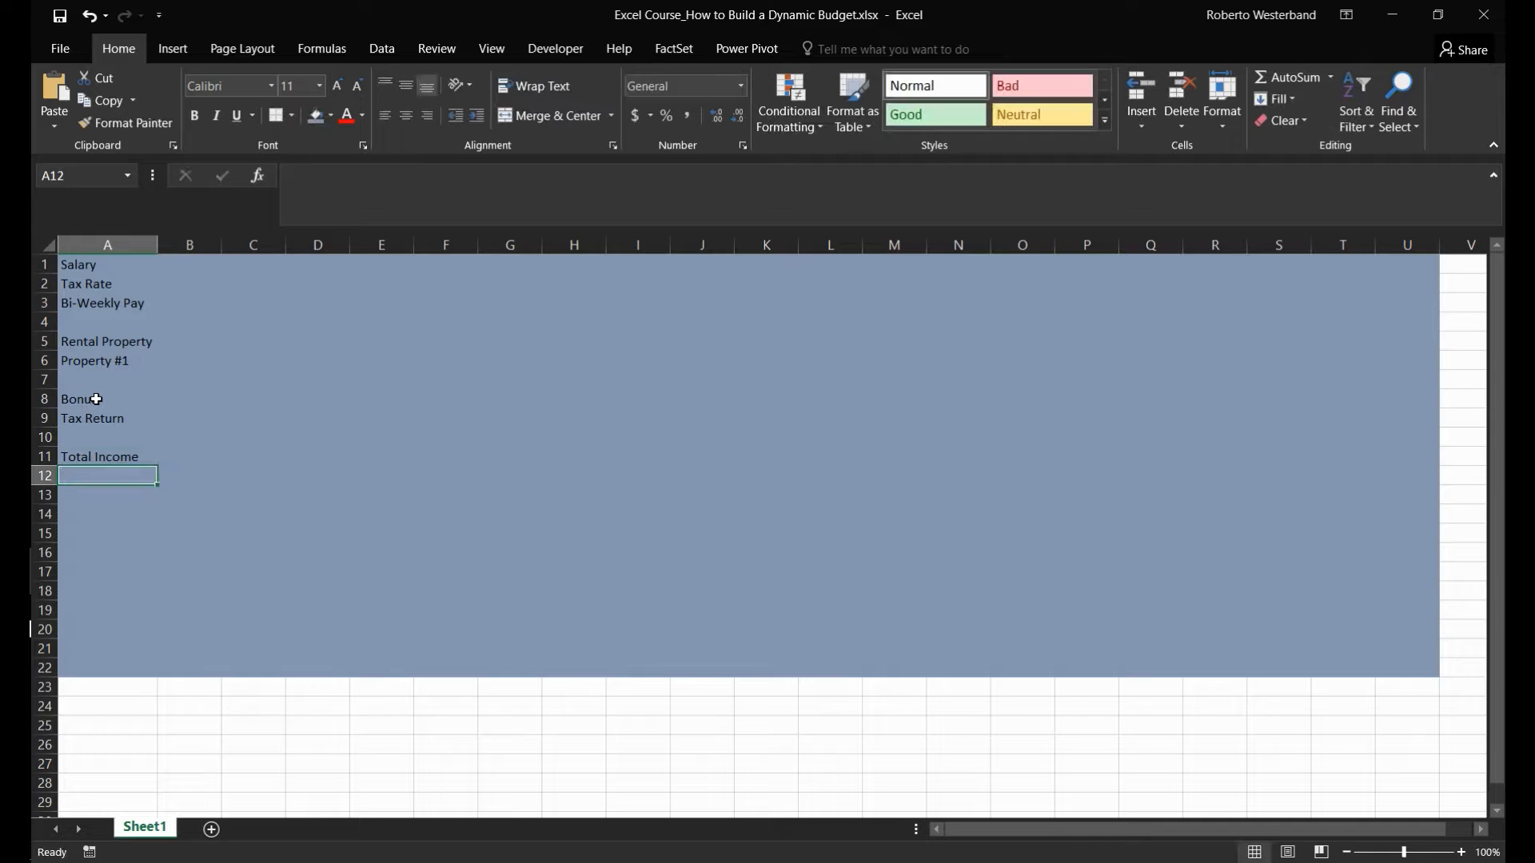
# - Enter the labels Savings in A13 and Savings Check in A15, with a blank row between them
pyautogui.press('Return')
pyautogui.press('Return')
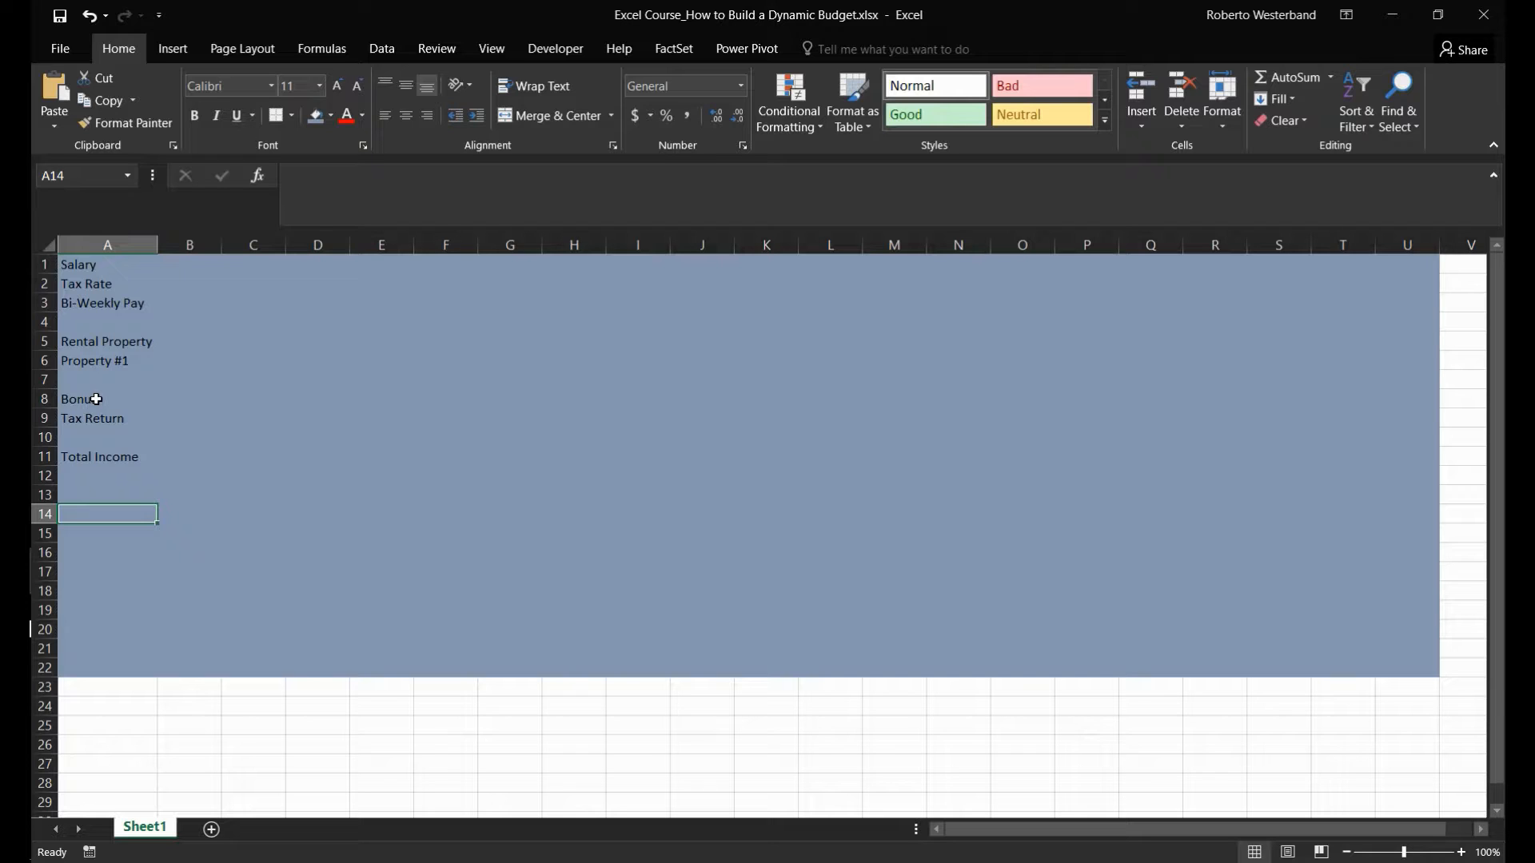
pyautogui.press('Up')
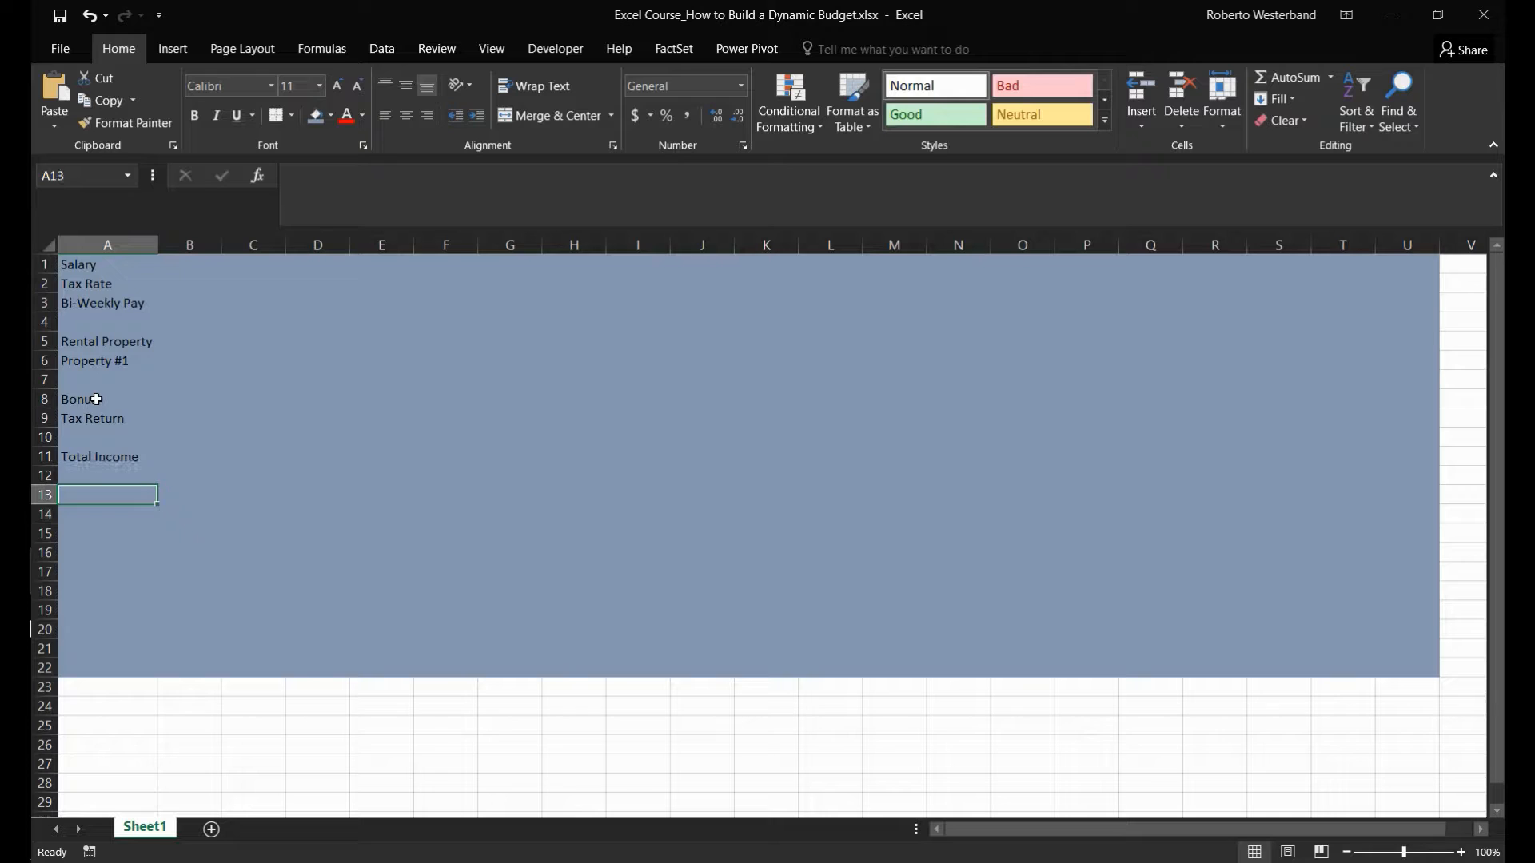
pyautogui.write('Savings')
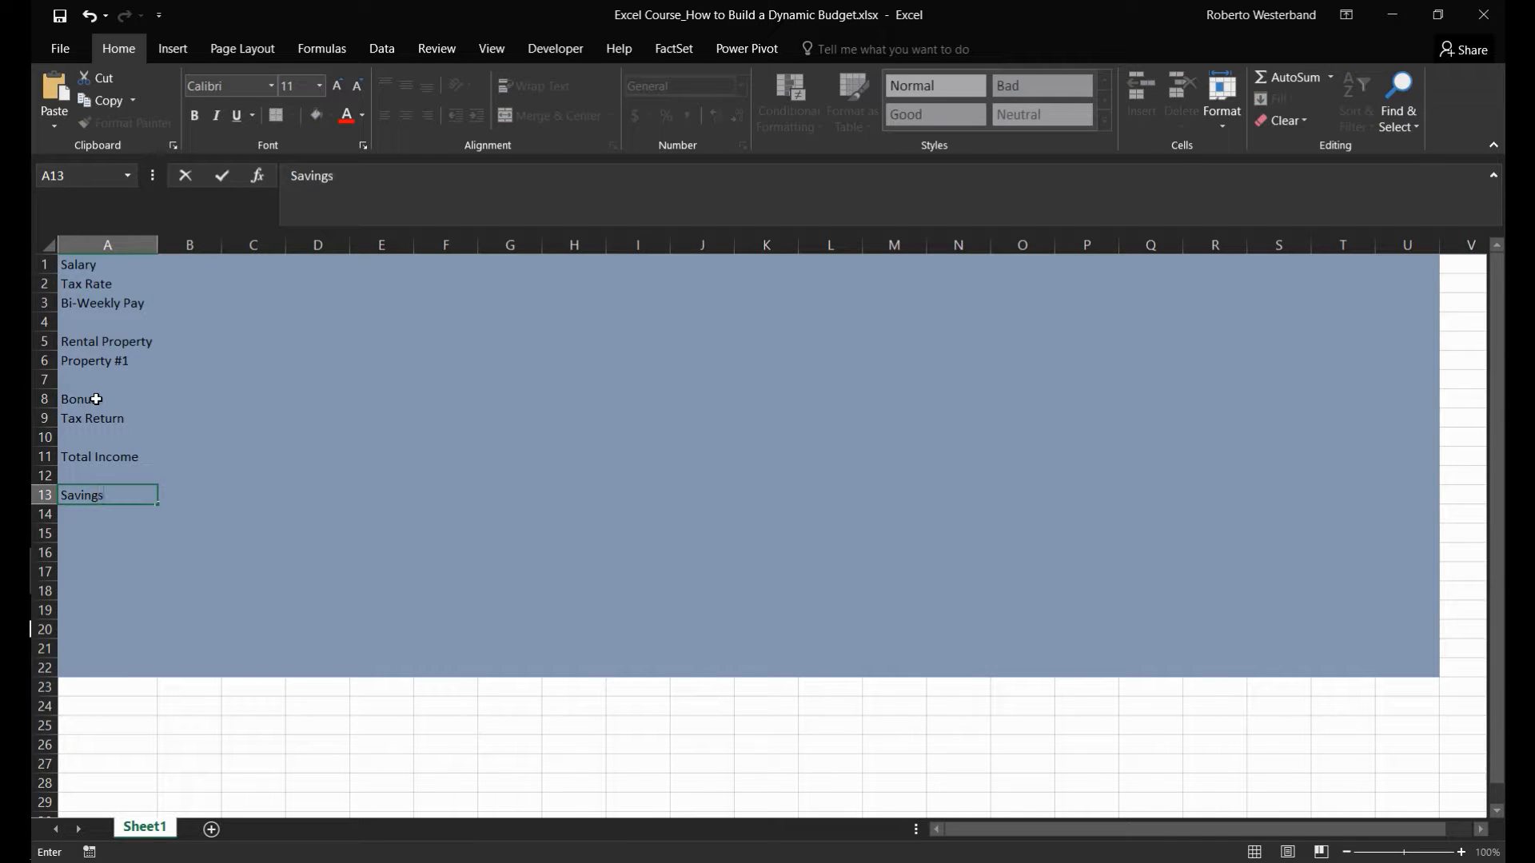
pyautogui.press('Return')
pyautogui.press('Down')
pyautogui.write('S')
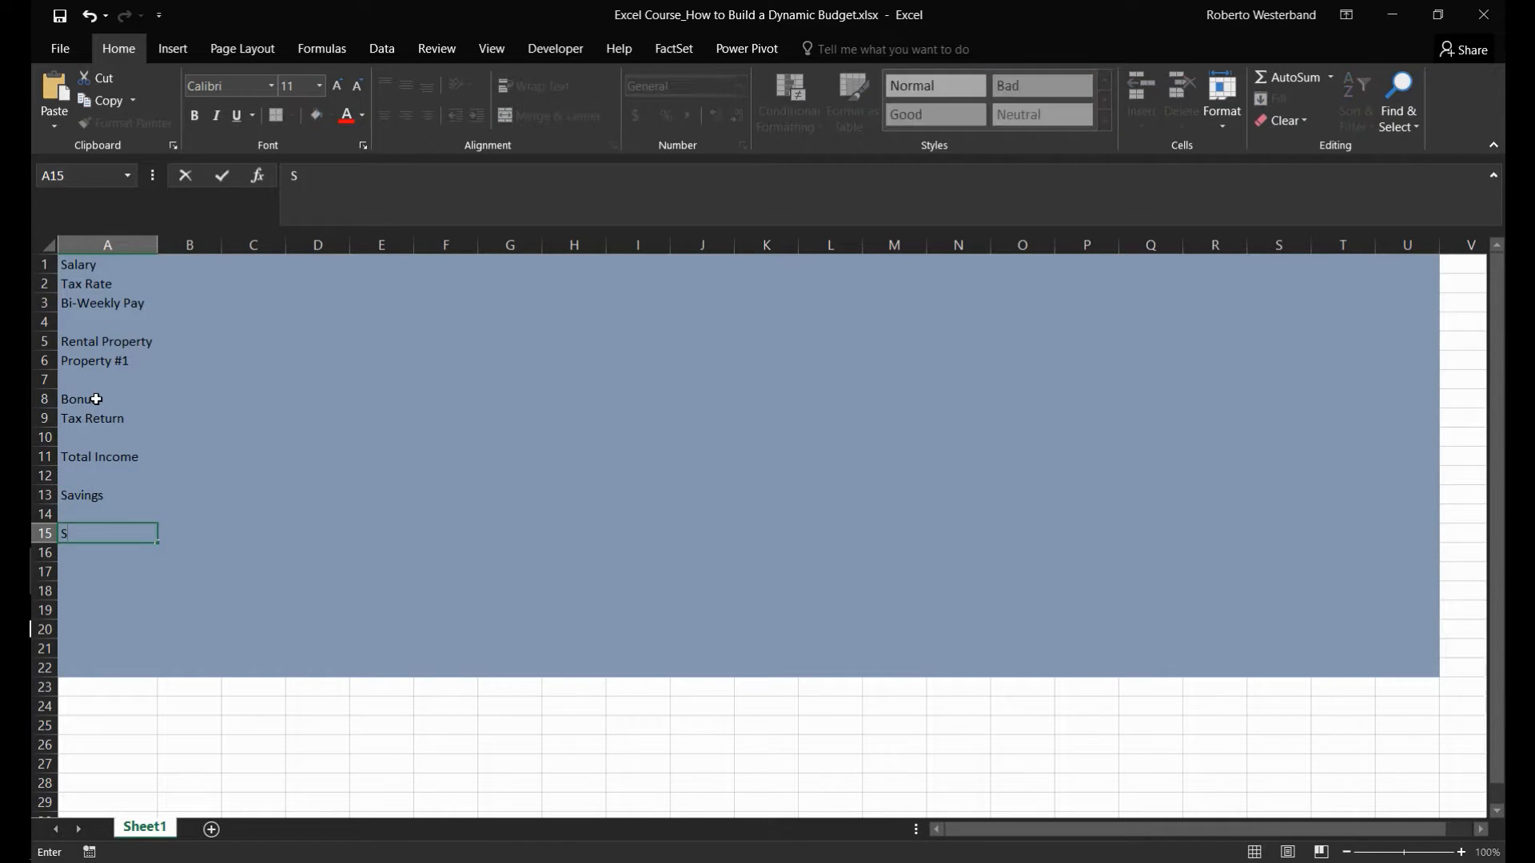
pyautogui.write('avings Check')
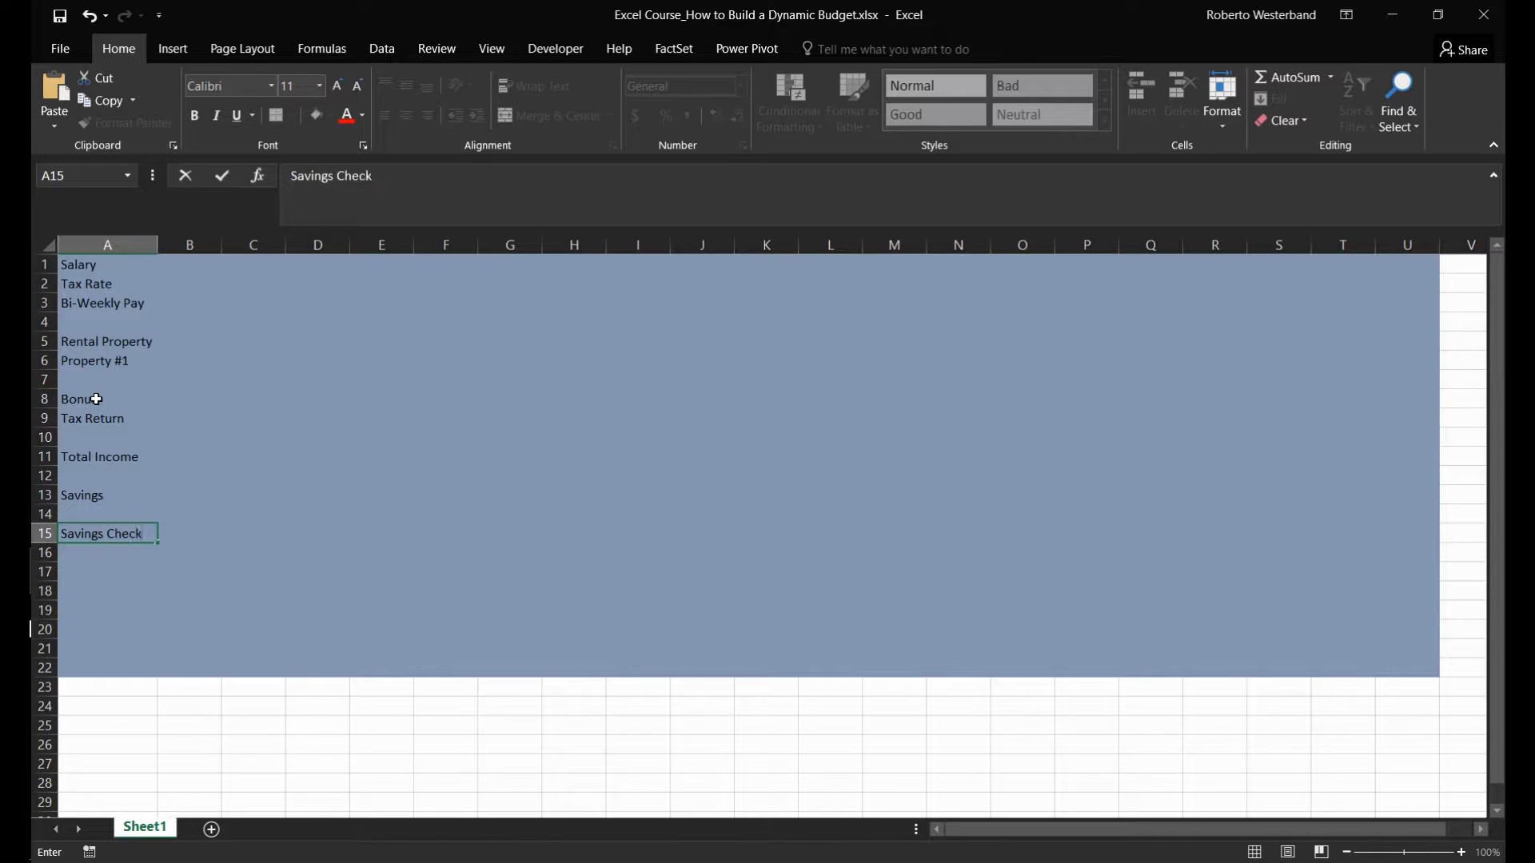
pyautogui.press('Tab')
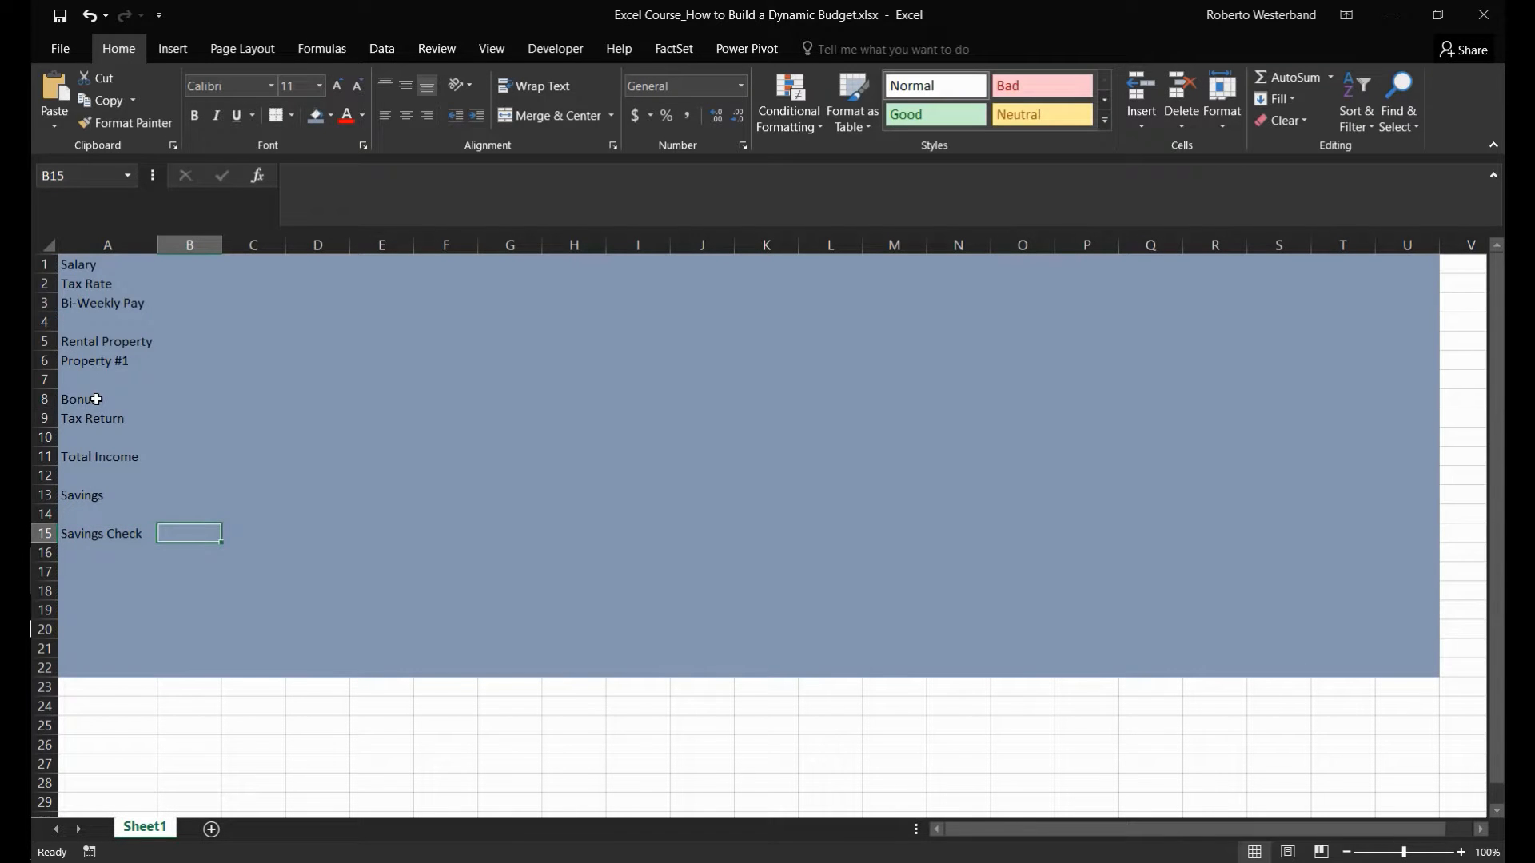
# - Apply the comma number style to the whole of column B
pyautogui.press('Down')
pyautogui.press('Right')
pyautogui.press('Up')
pyautogui.press('Up')
pyautogui.press('Up')
pyautogui.press('Up')
pyautogui.press('Up')
pyautogui.press('Up')
pyautogui.press('Up')
pyautogui.press('Up')
pyautogui.press('Up')
pyautogui.press('Up')
pyautogui.press('Up')
pyautogui.press('Up')
pyautogui.press('Up')
pyautogui.press('Up')
pyautogui.press('Up')
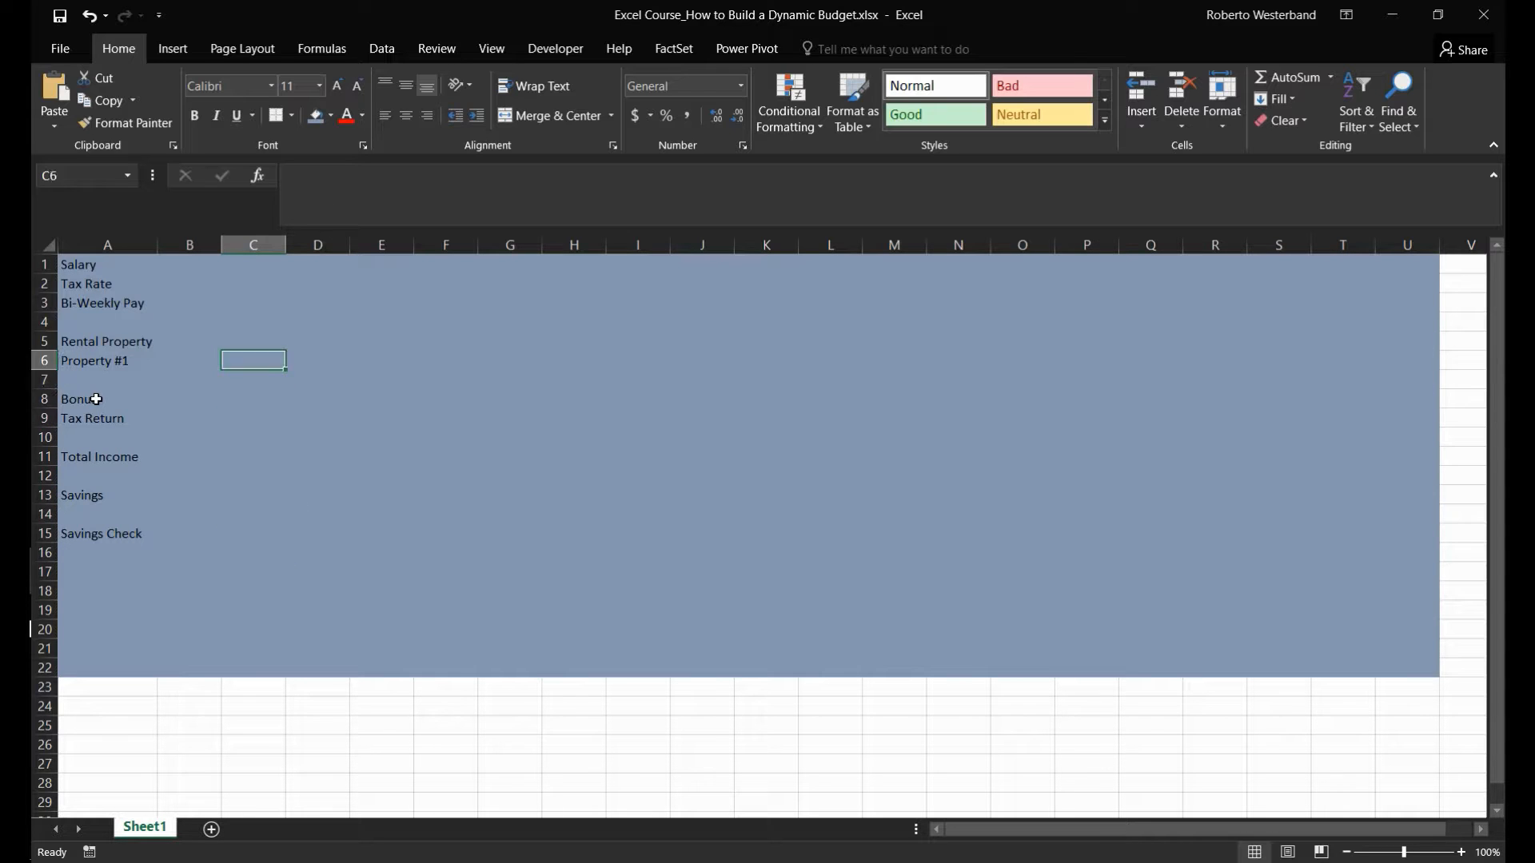
pyautogui.press('Left')
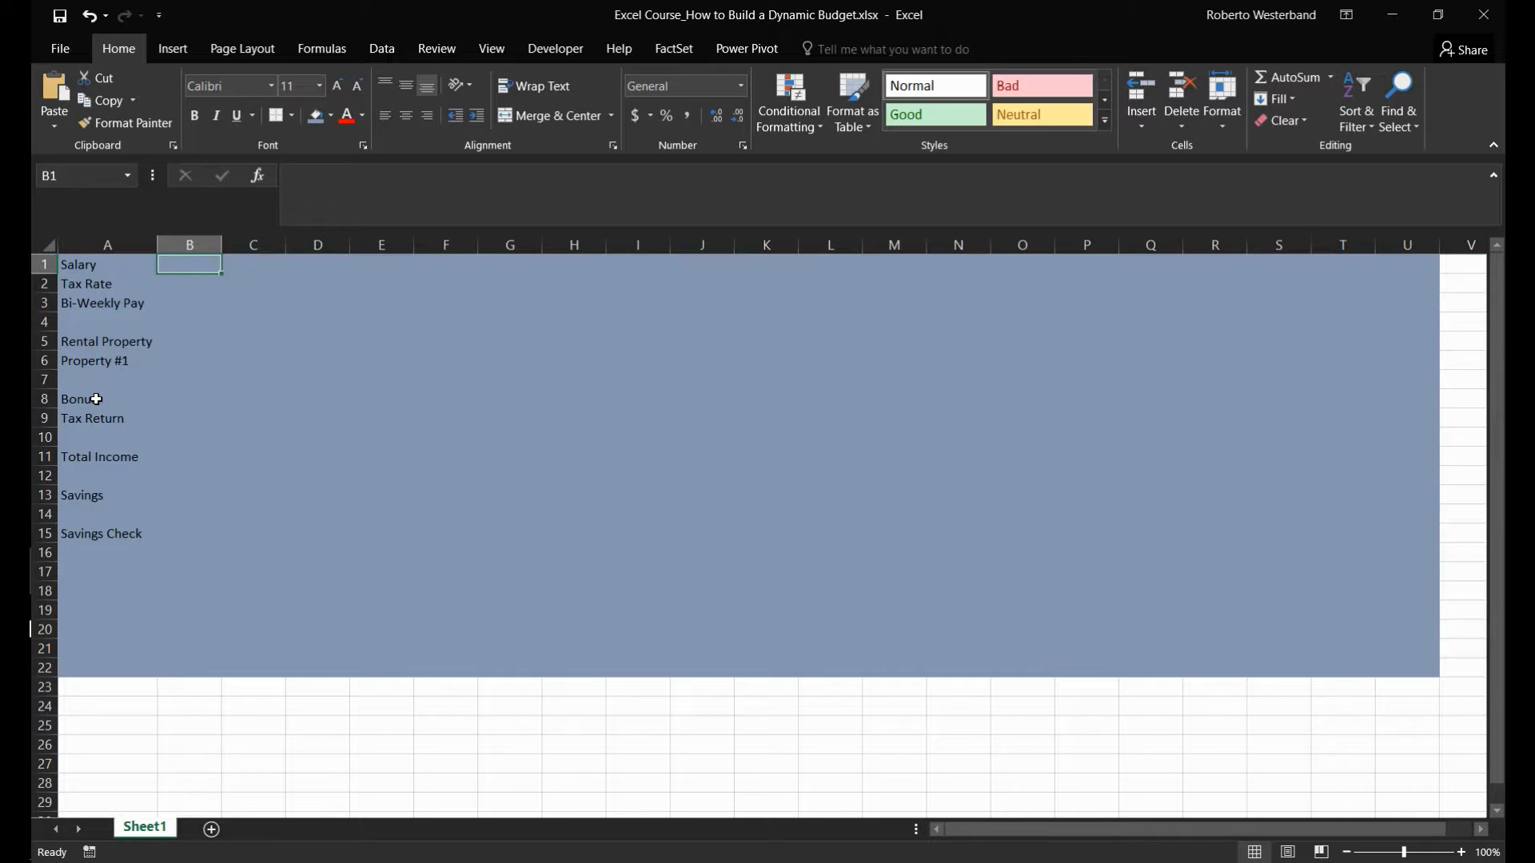
pyautogui.click(178, 231)
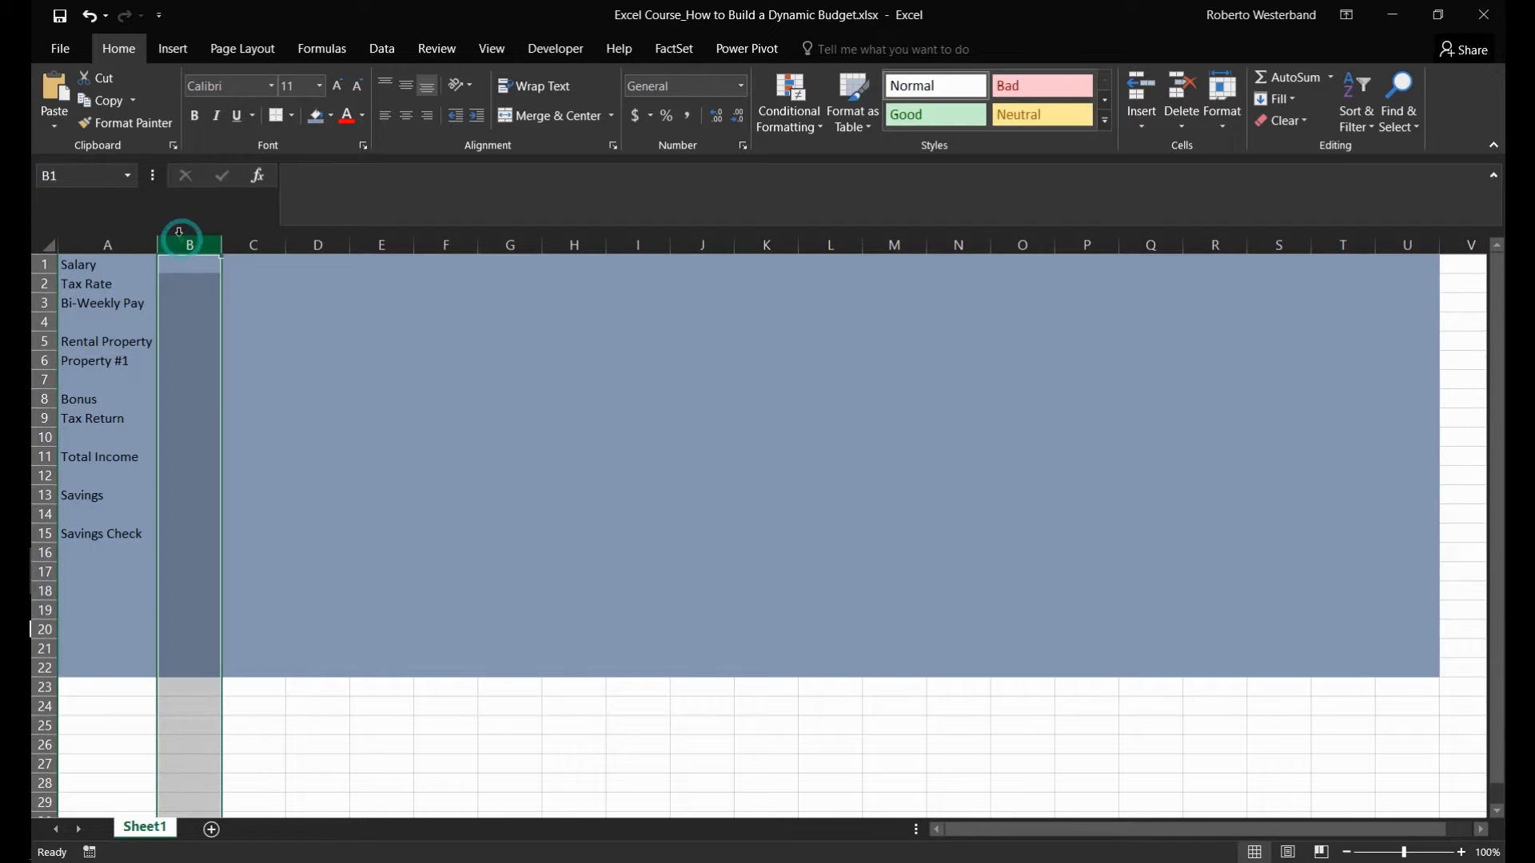
pyautogui.click(687, 116)
# - Enter 125000 as the salary in B1 and 0.30 as the tax rate in B2
pyautogui.click(179, 263)
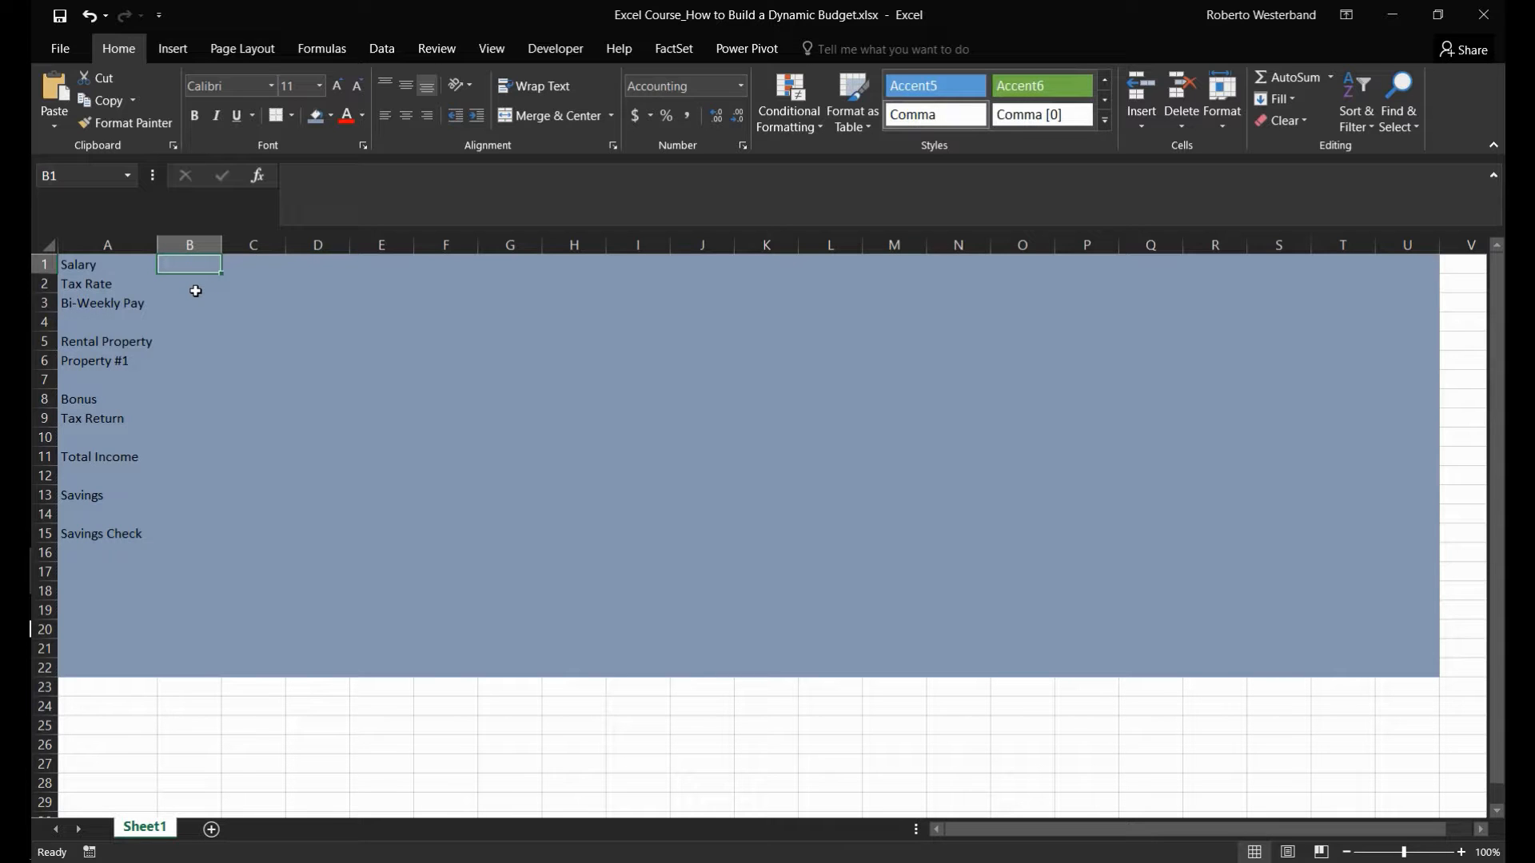
pyautogui.write('125000')
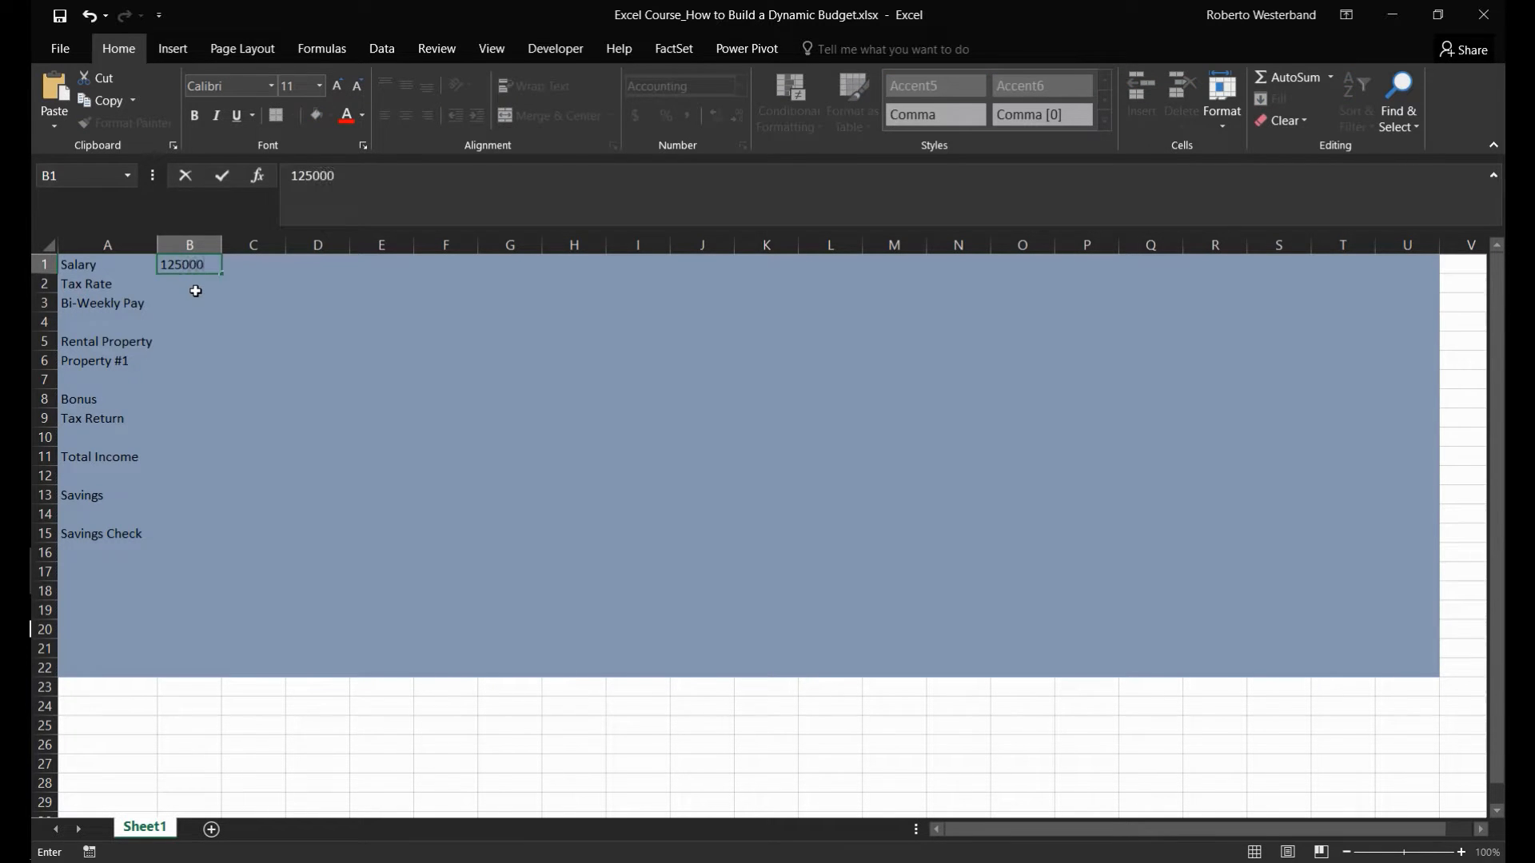
pyautogui.press('Return')
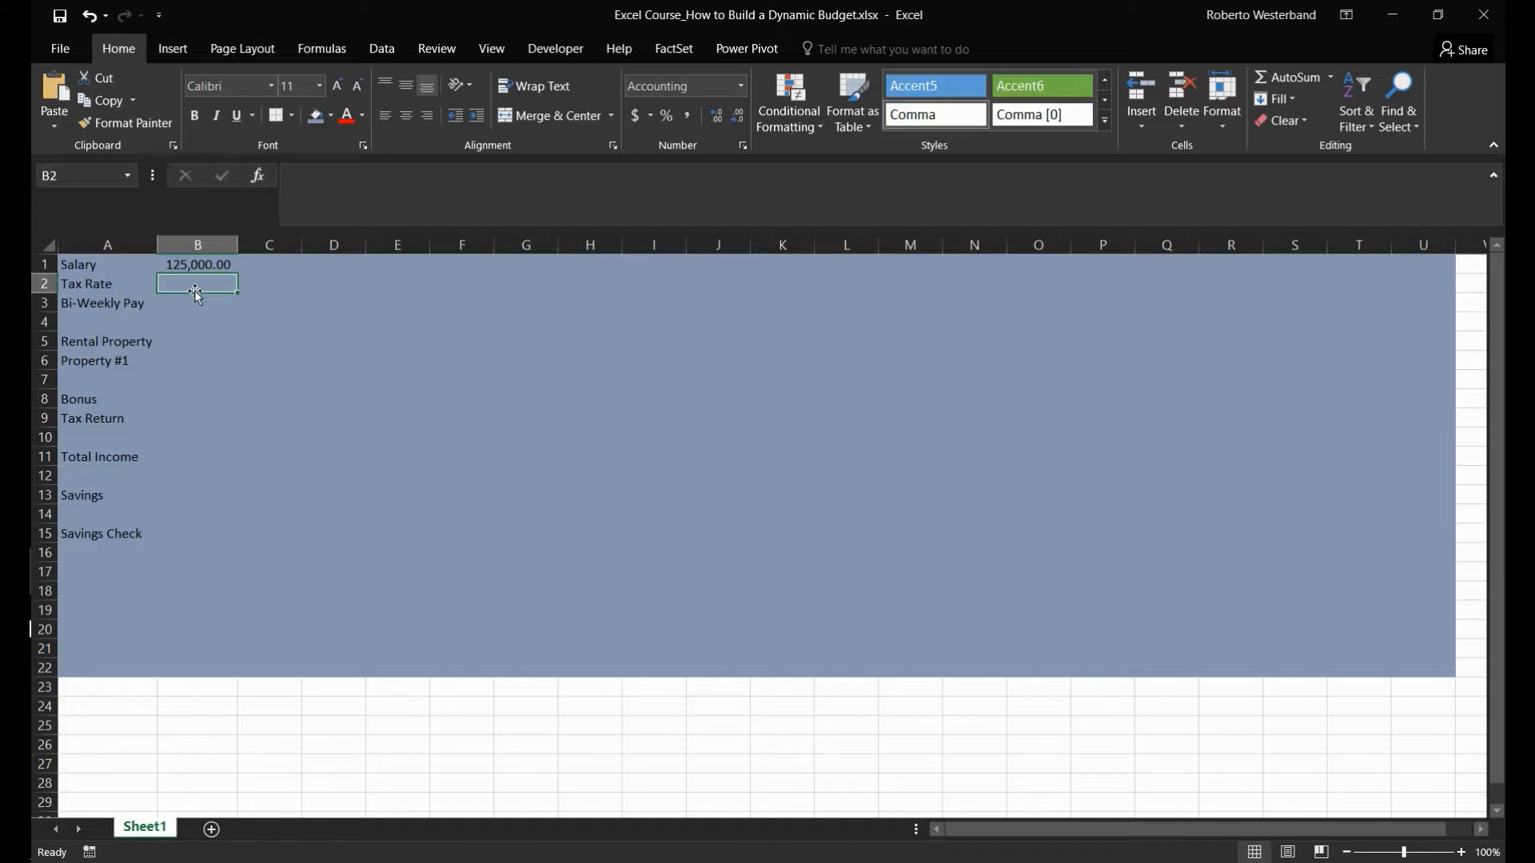
pyautogui.write('.7')
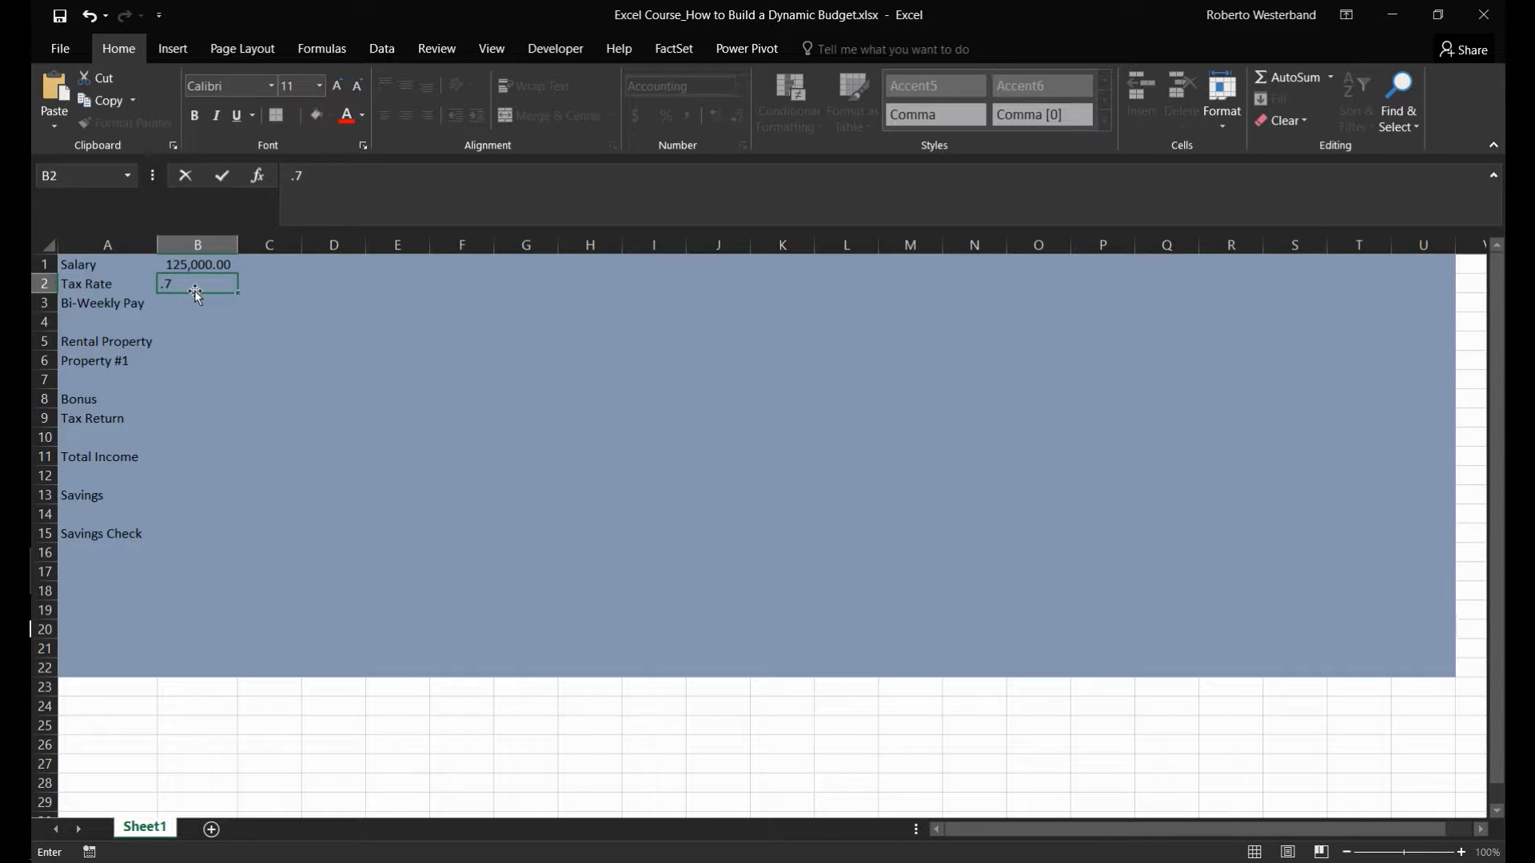
pyautogui.press('Return')
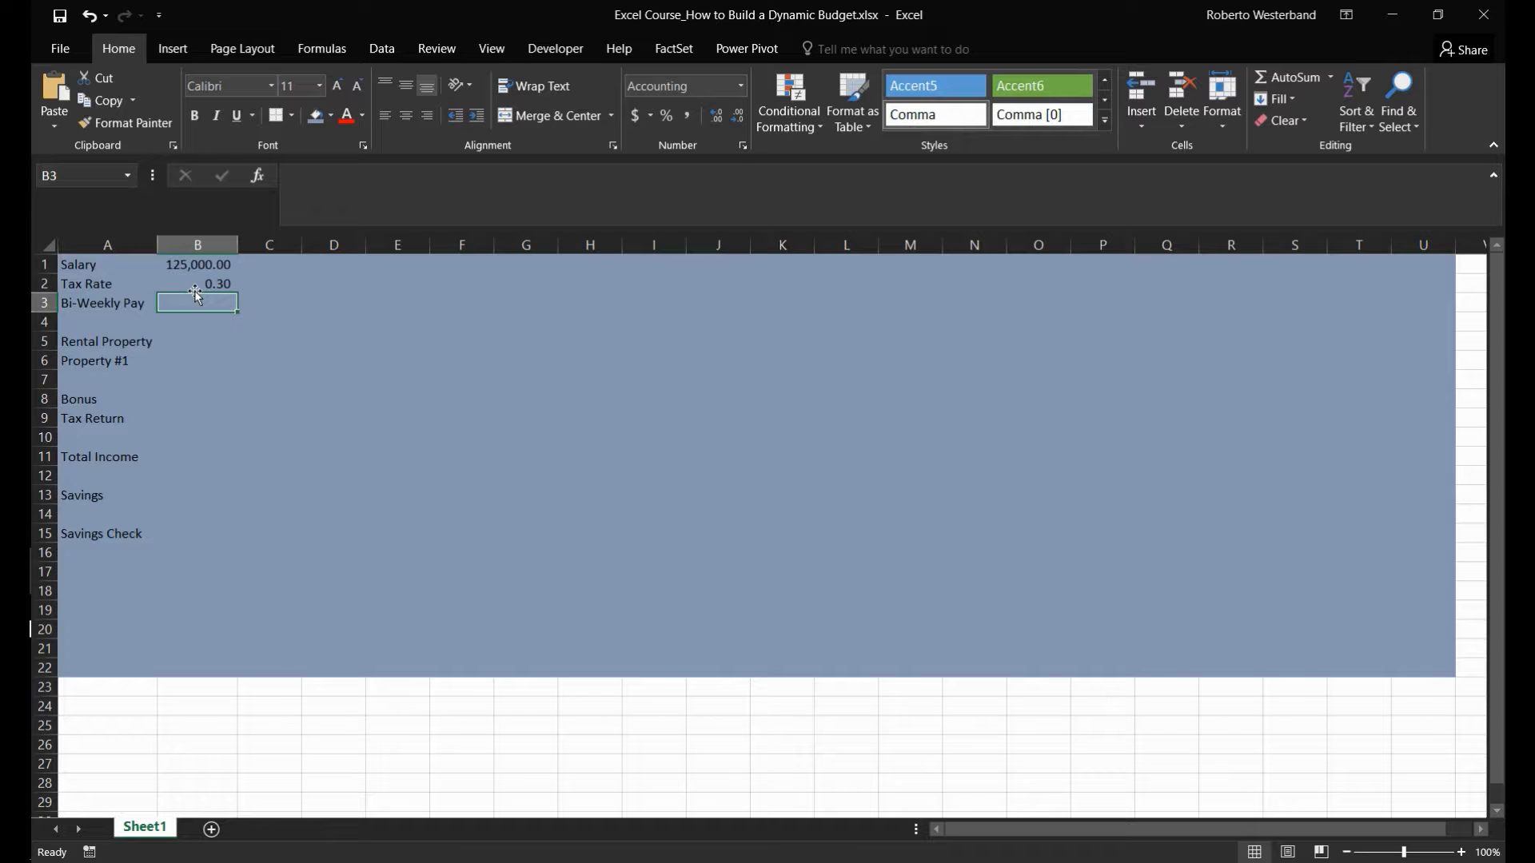
# - Insert a new row above Bi-Weekly Pay and label it Net Pay in A3
pyautogui.click(44, 302)
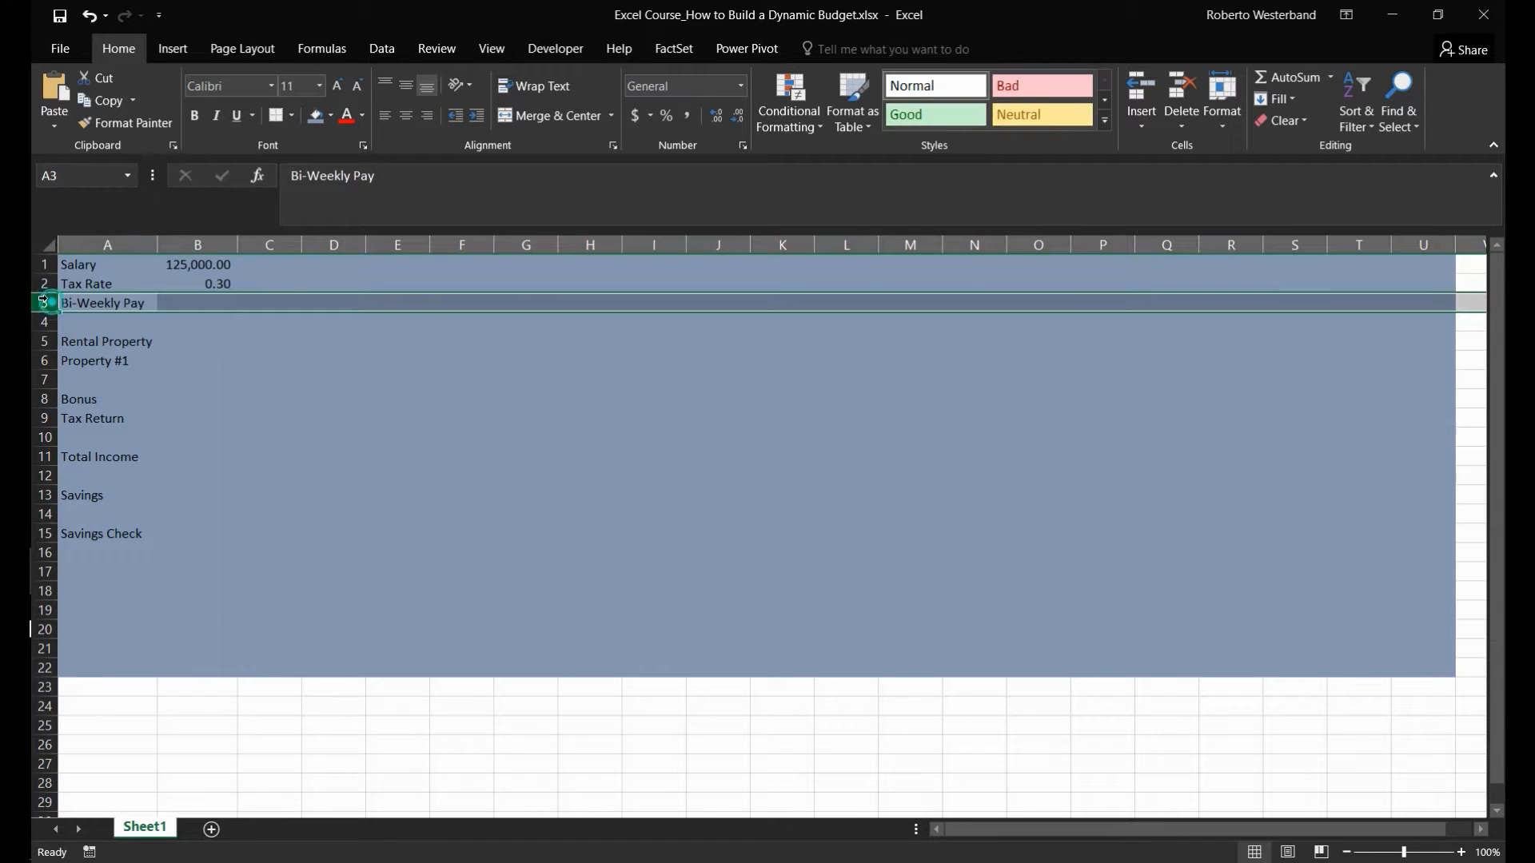
pyautogui.rightClick(44, 302)
pyautogui.click(102, 442)
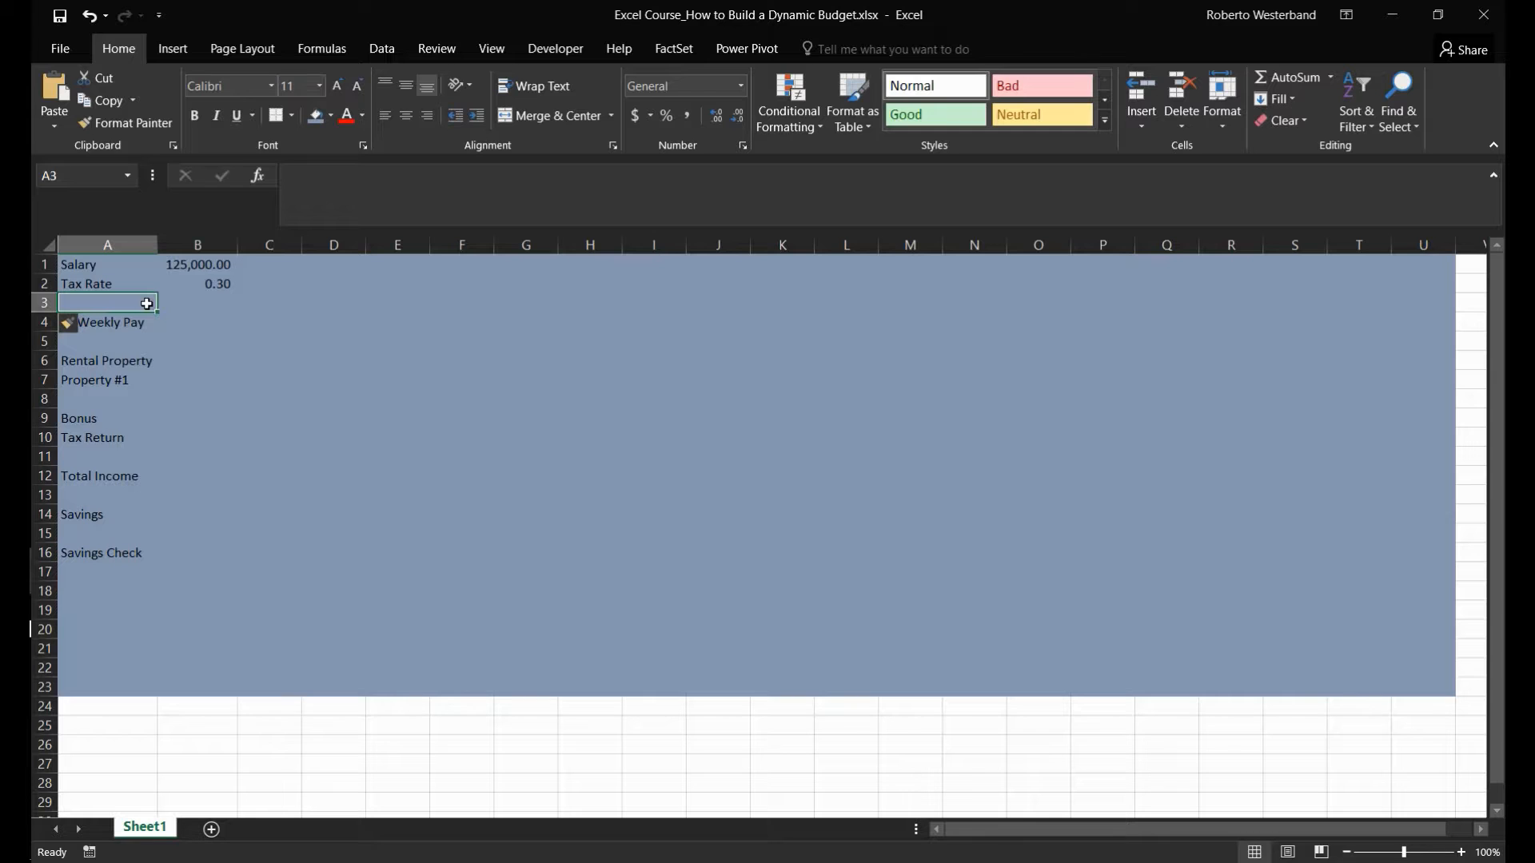
pyautogui.write('N')
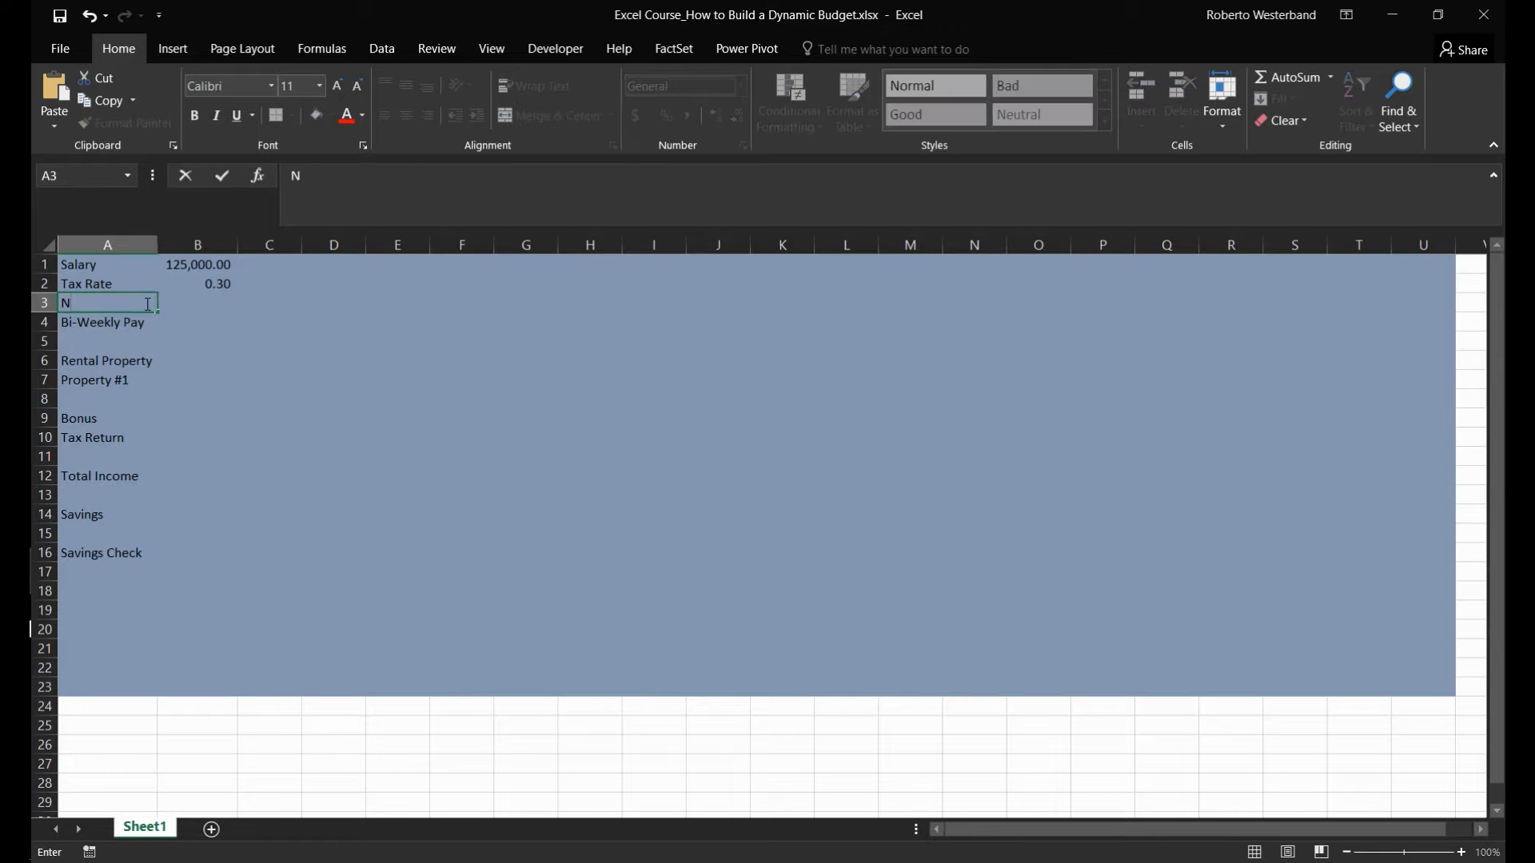
pyautogui.write('et Pay')
pyautogui.press('Tab')
# - Enter the formula =B1*B2 for the net pay in B3
pyautogui.write('=')
pyautogui.press('Up')
pyautogui.press('Up')
pyautogui.write('*')
pyautogui.press('Up')
pyautogui.press('Return')
# - Replace the net pay formula in B3 with =B1*(1-B2)
pyautogui.press('Up')
pyautogui.press('Right')
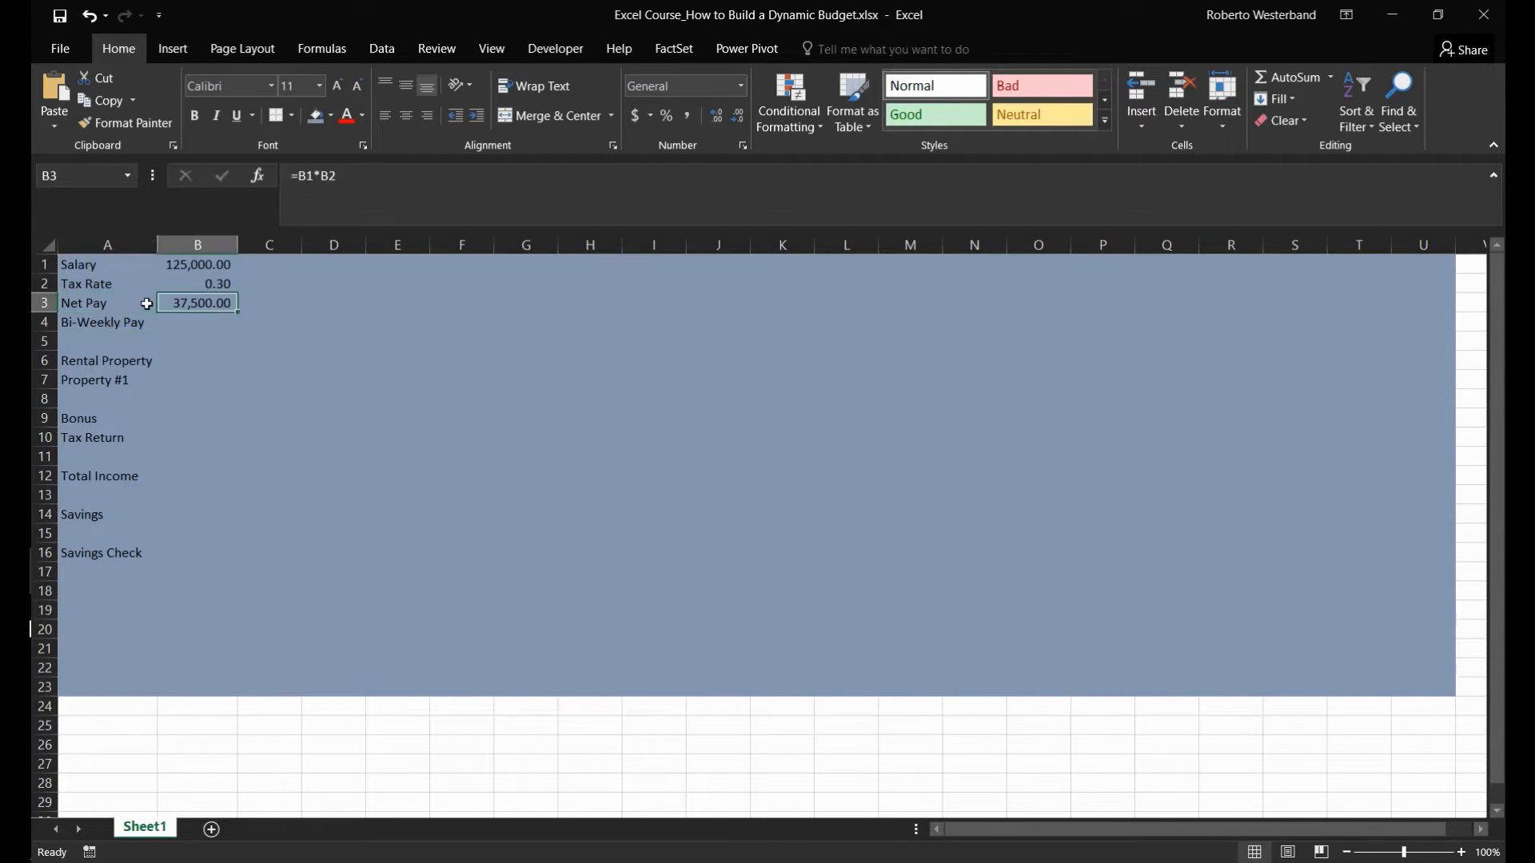
pyautogui.write('=')
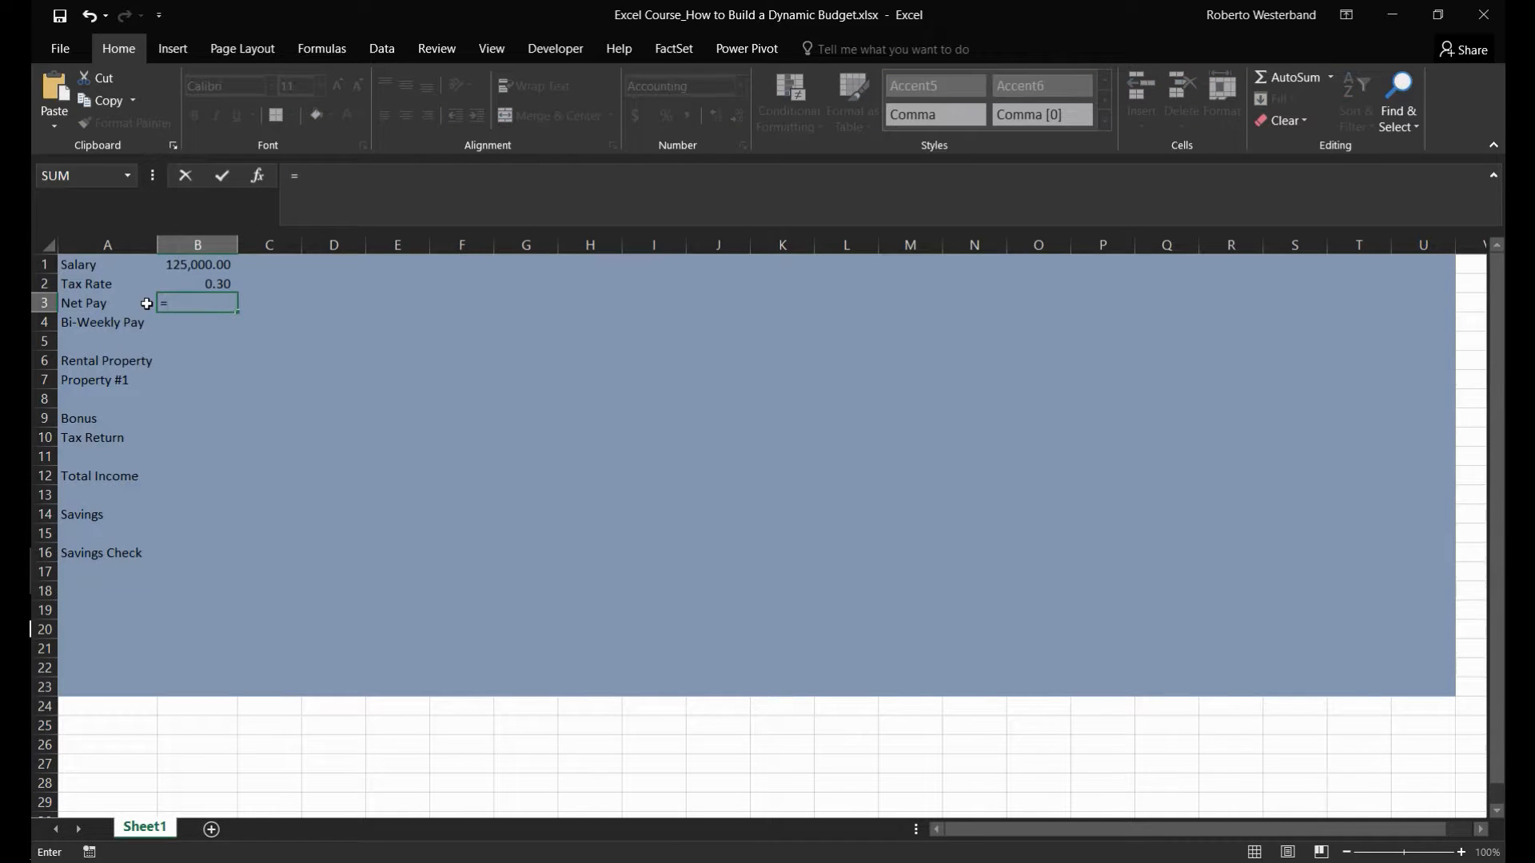
pyautogui.press('Up')
pyautogui.press('Up')
pyautogui.write('*(1')
pyautogui.write('B2)')
pyautogui.press('Return')
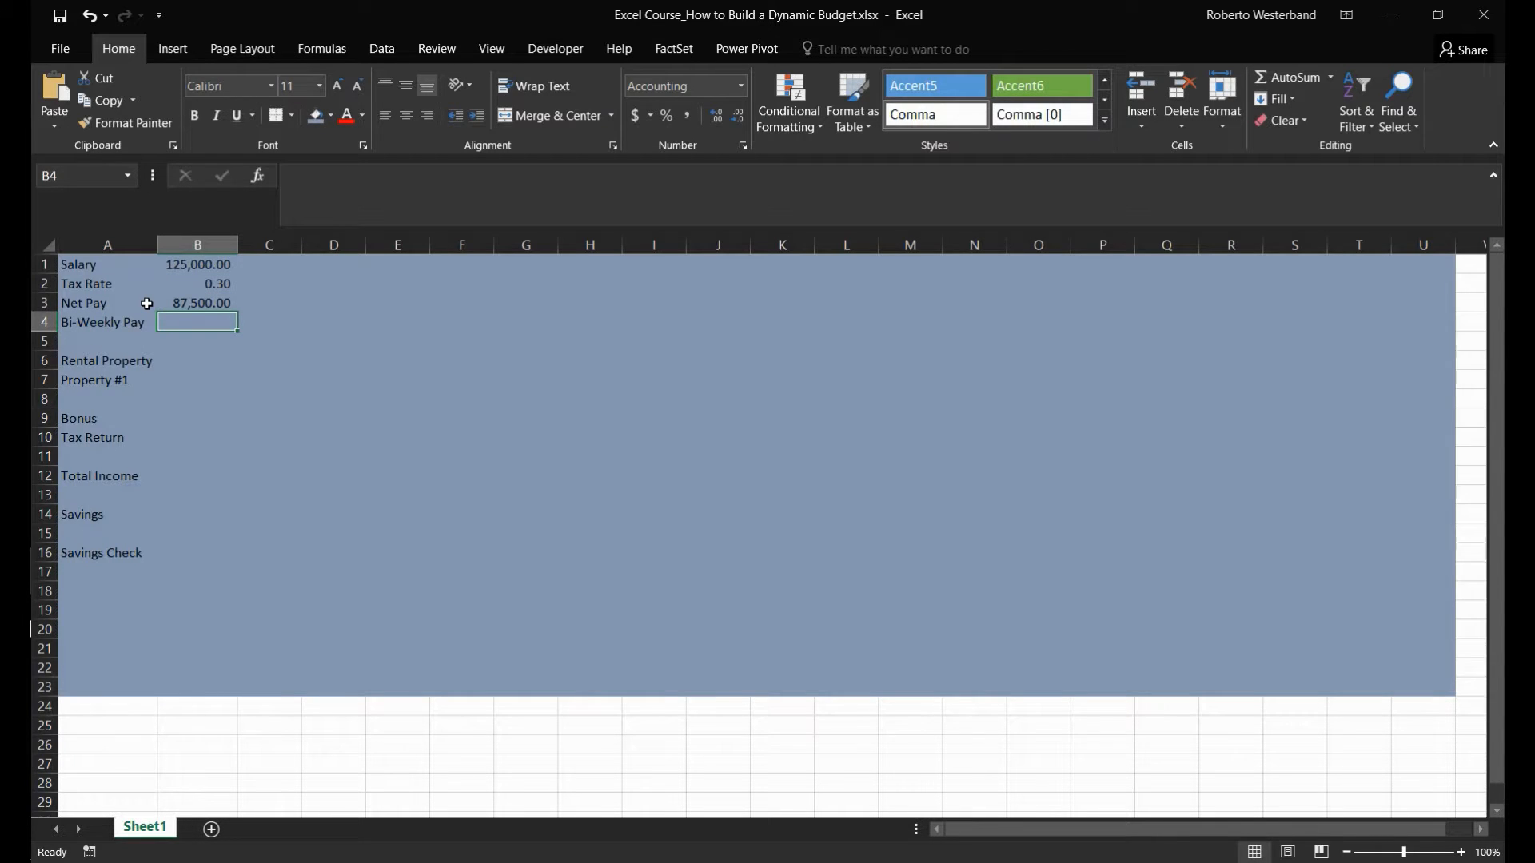
# - Calculate the bi-weekly pay in B4 with the formula =B3/26
pyautogui.write('=')
pyautogui.press('Up')
pyautogui.write('/26')
pyautogui.press('Return')
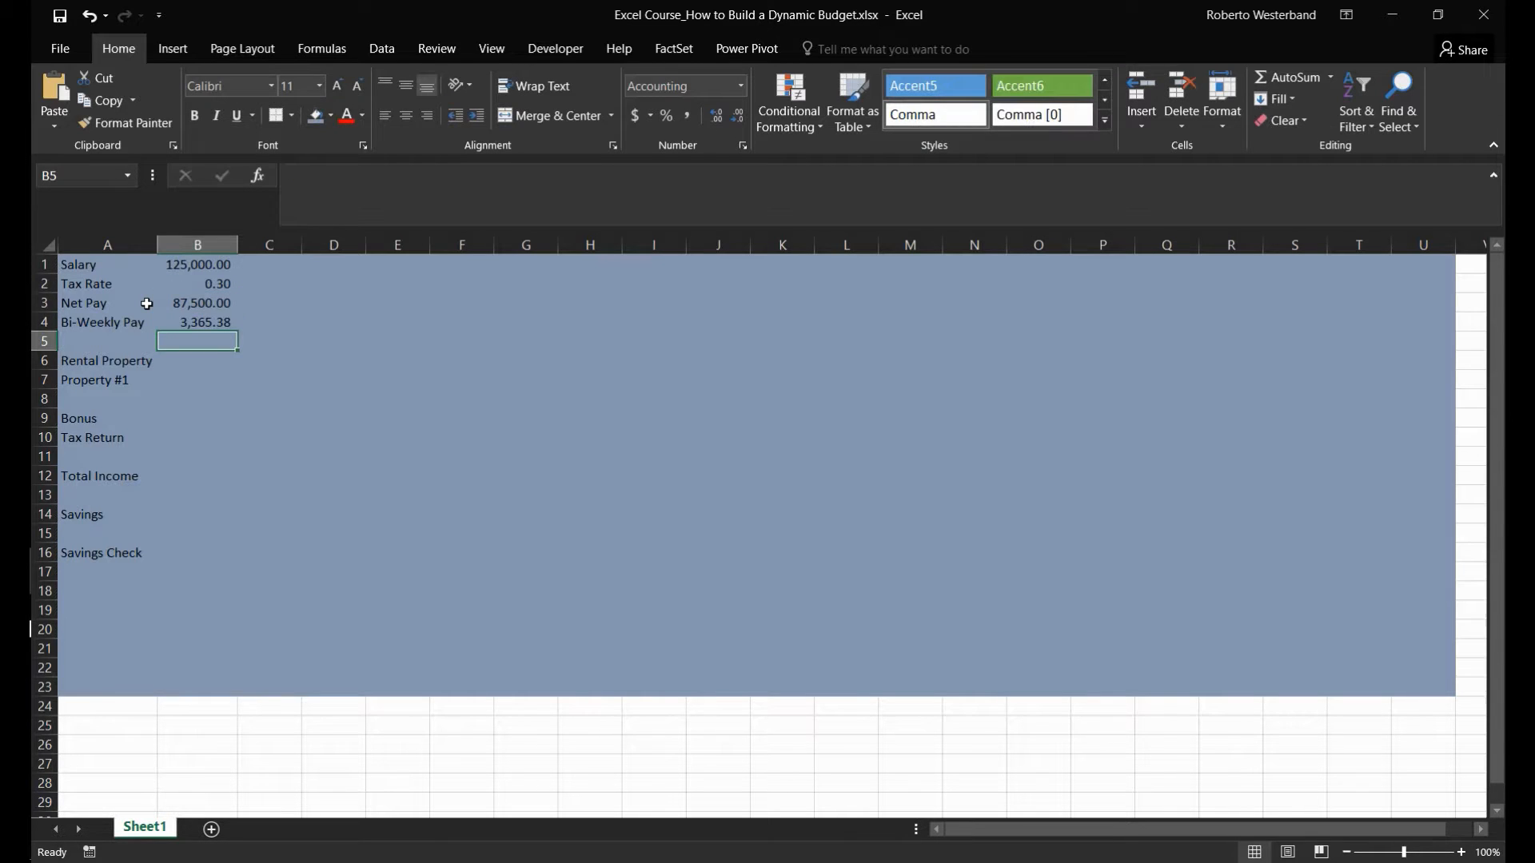
pyautogui.press('Up')
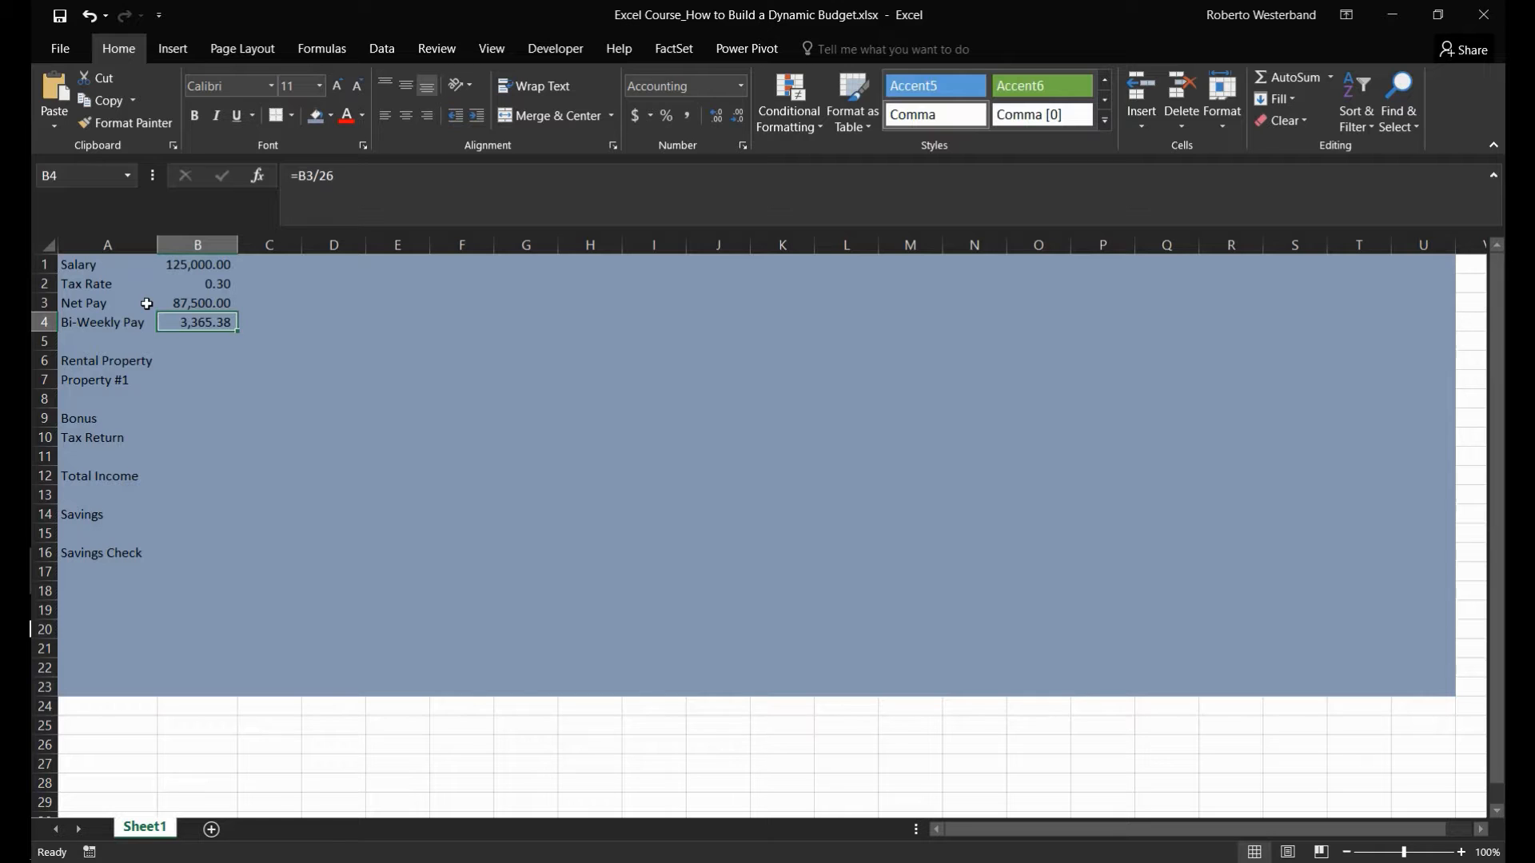
# - Enter 24000 as the Property #1 rental income in B7
pyautogui.press('Left')
pyautogui.press('Down')
pyautogui.press('Down')
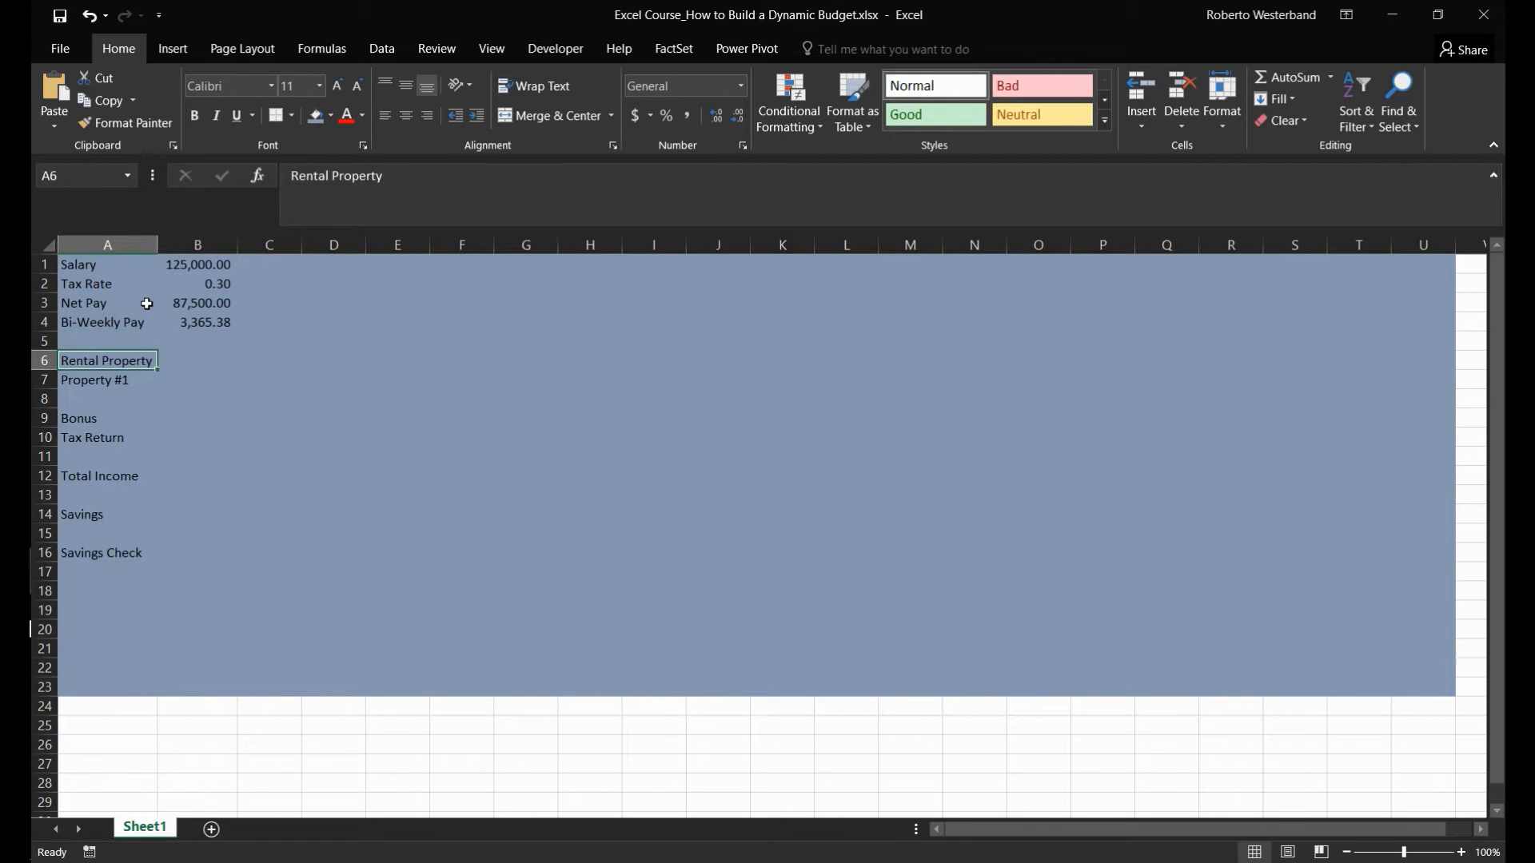
pyautogui.press('Right')
pyautogui.press('Left')
pyautogui.press('Down')
pyautogui.press('Right')
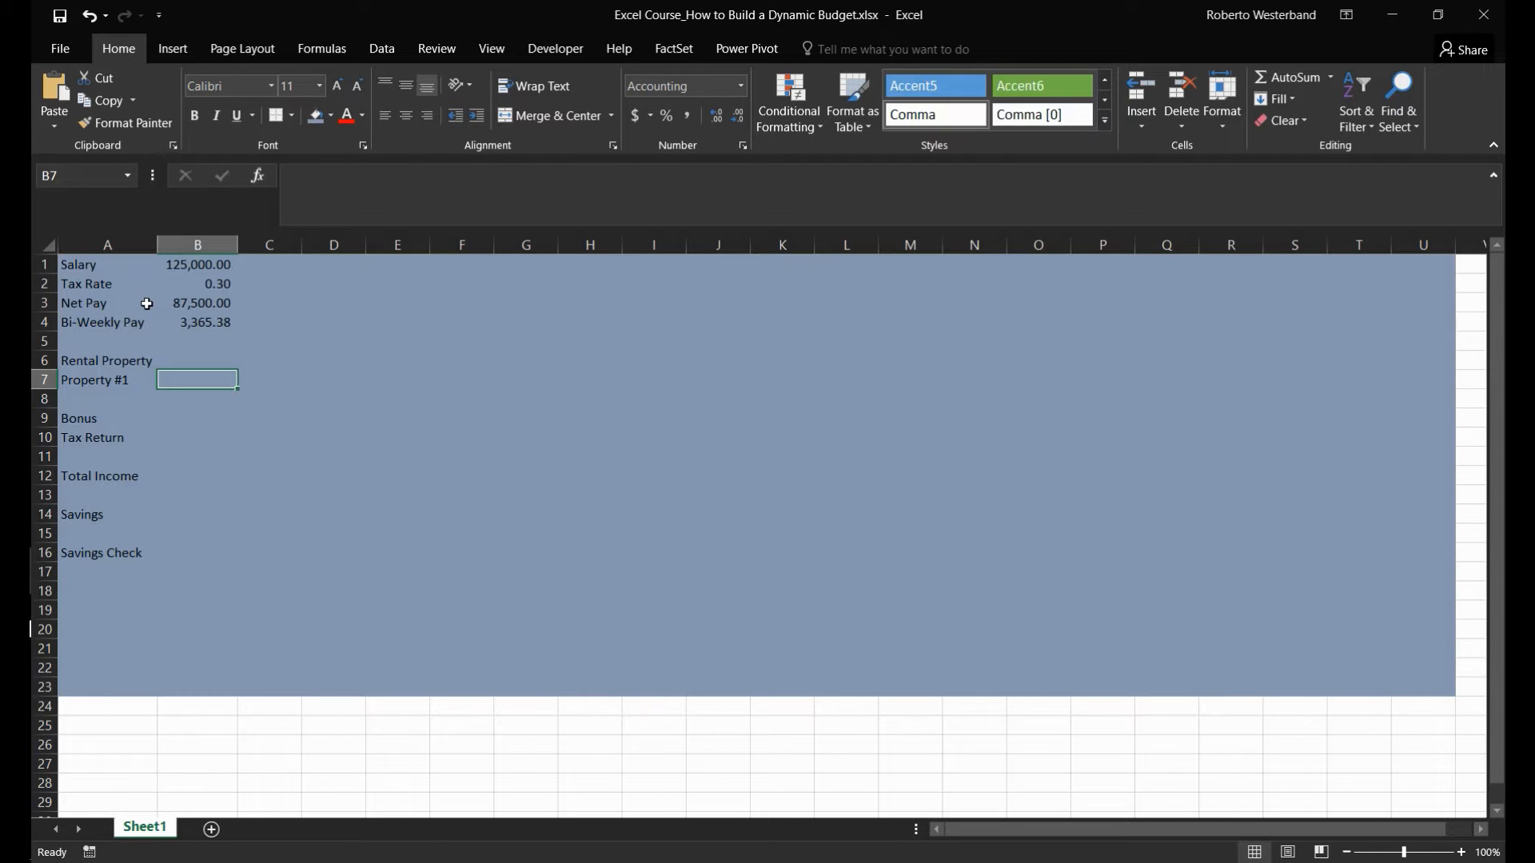
pyautogui.write('30')
pyautogui.press('BackSpace')
pyautogui.press('BackSpace')
pyautogui.write('24000')
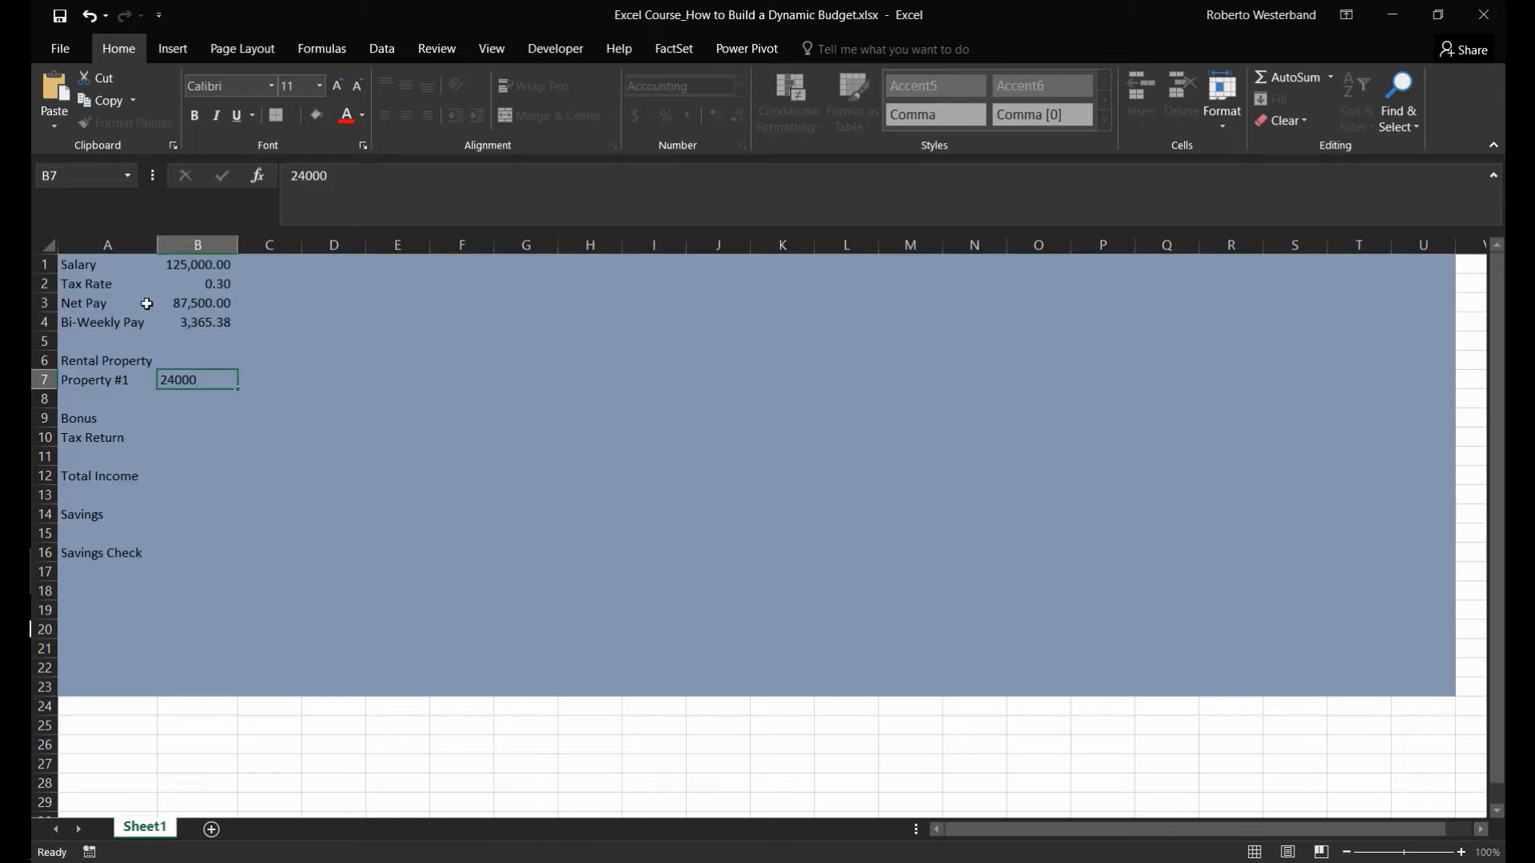
pyautogui.press('Return')
# - Enter 10000 as the bonus in B9 and 5000 as the tax return in B10
pyautogui.press('Left')
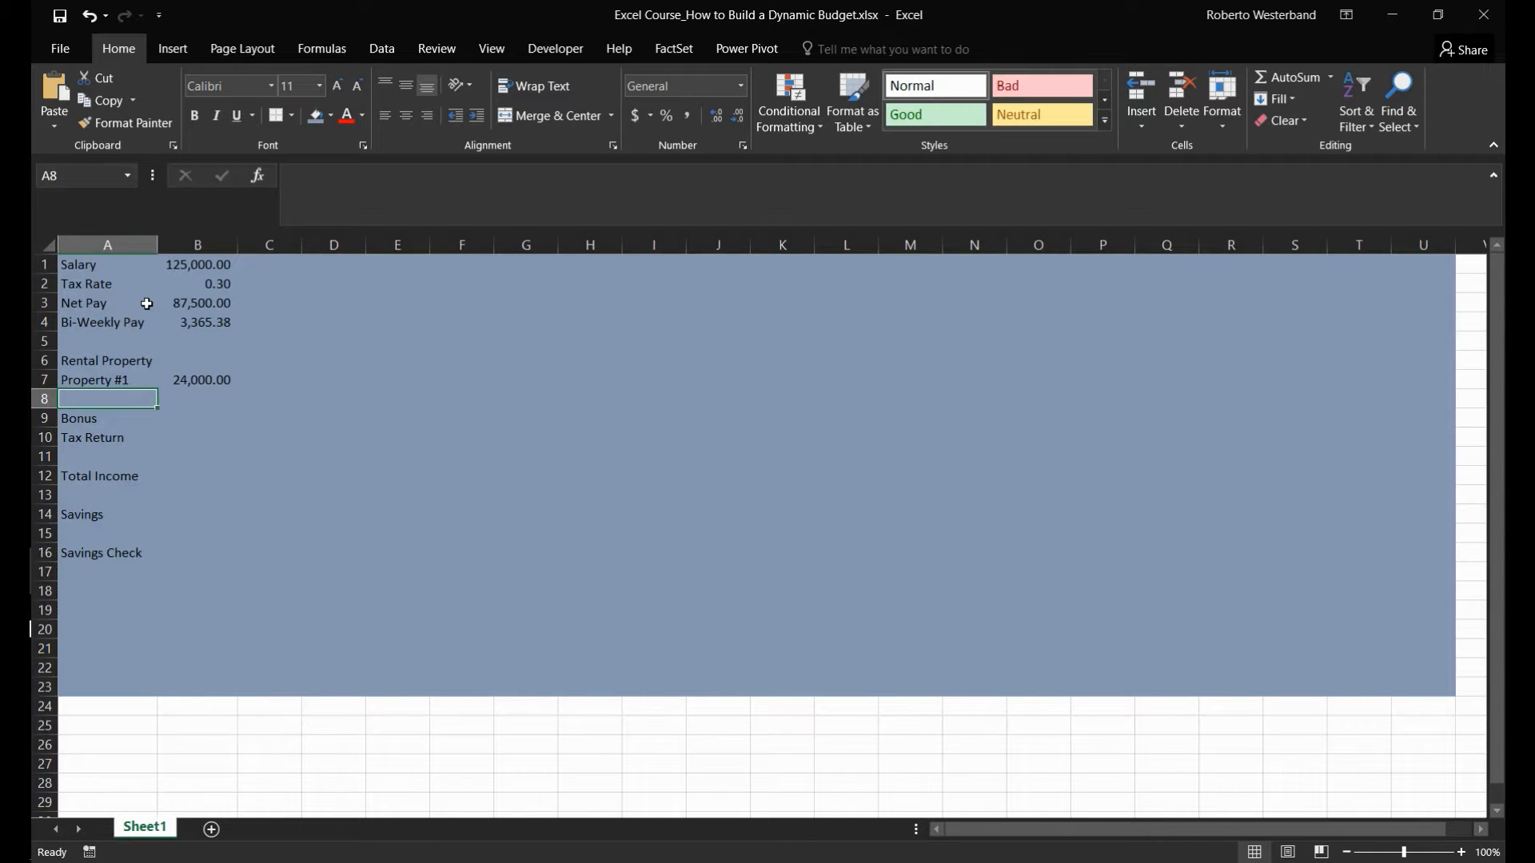
pyautogui.press('Down')
pyautogui.press('Down')
pyautogui.press('Up')
pyautogui.press('Right')
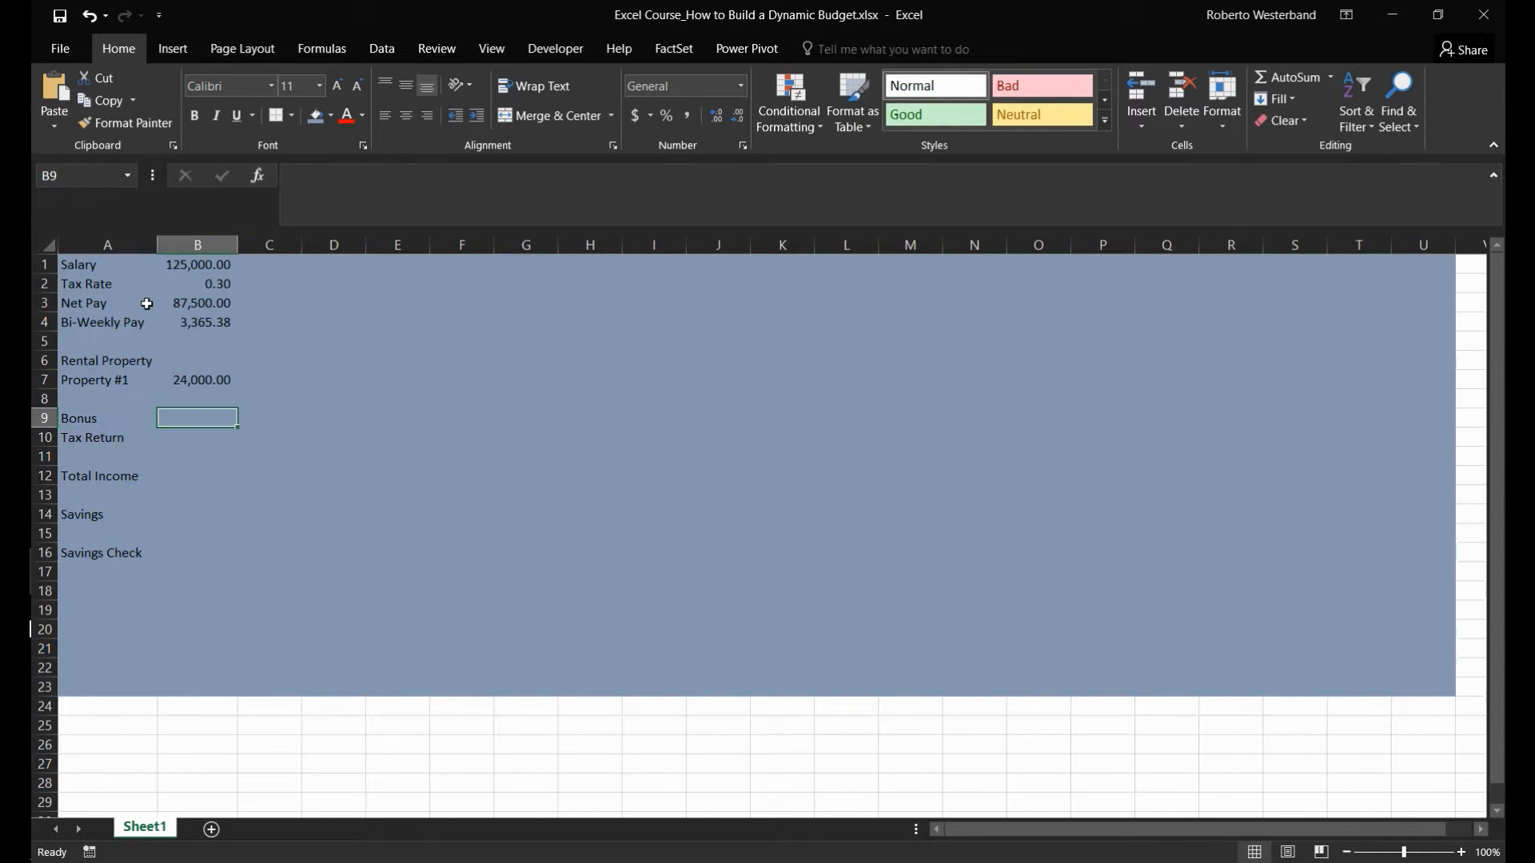
pyautogui.write('10000')
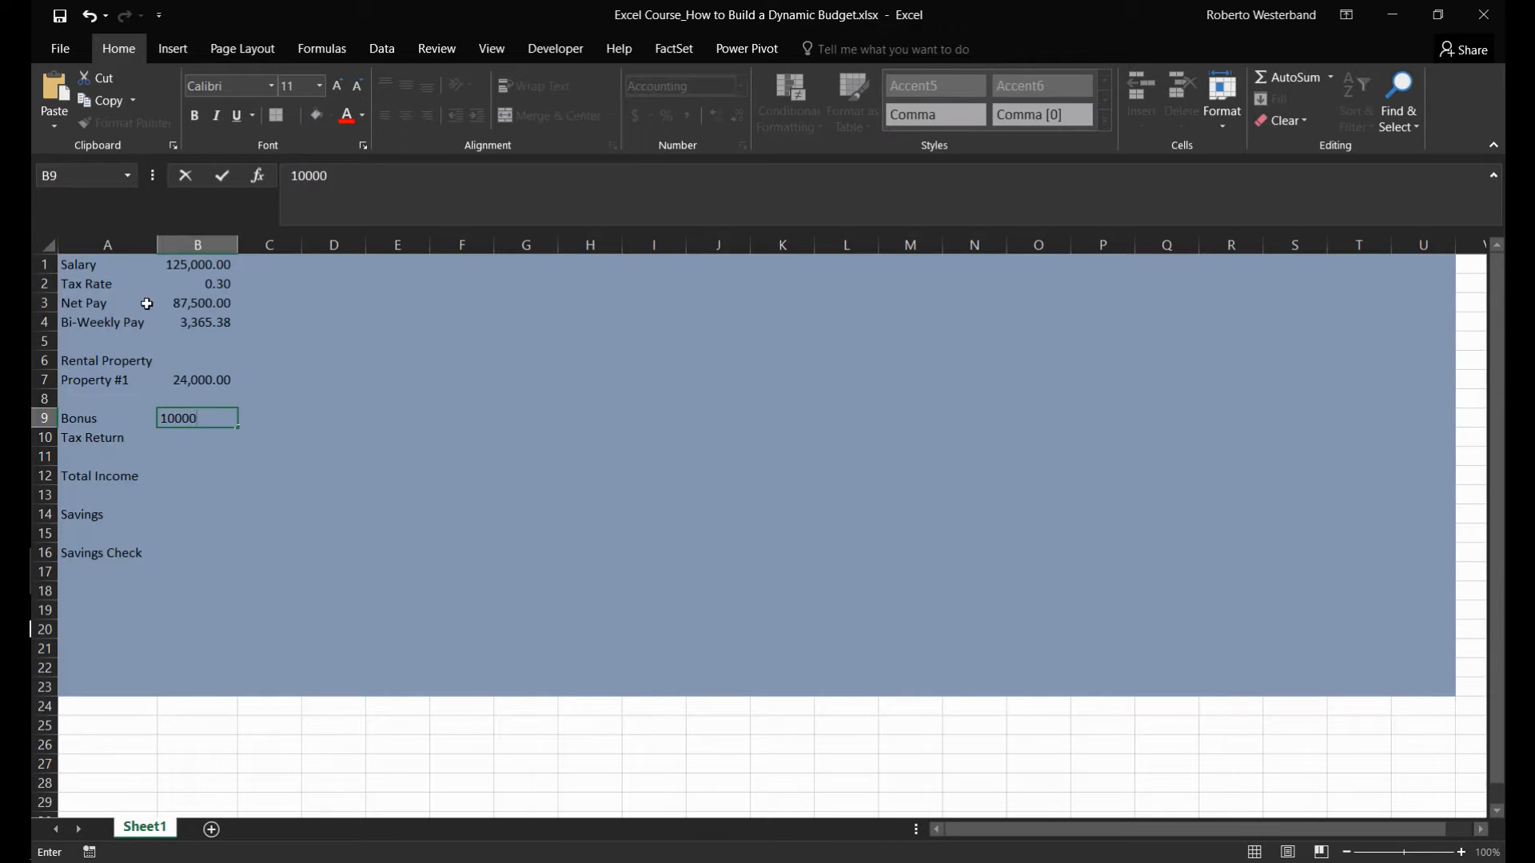
pyautogui.press('Return')
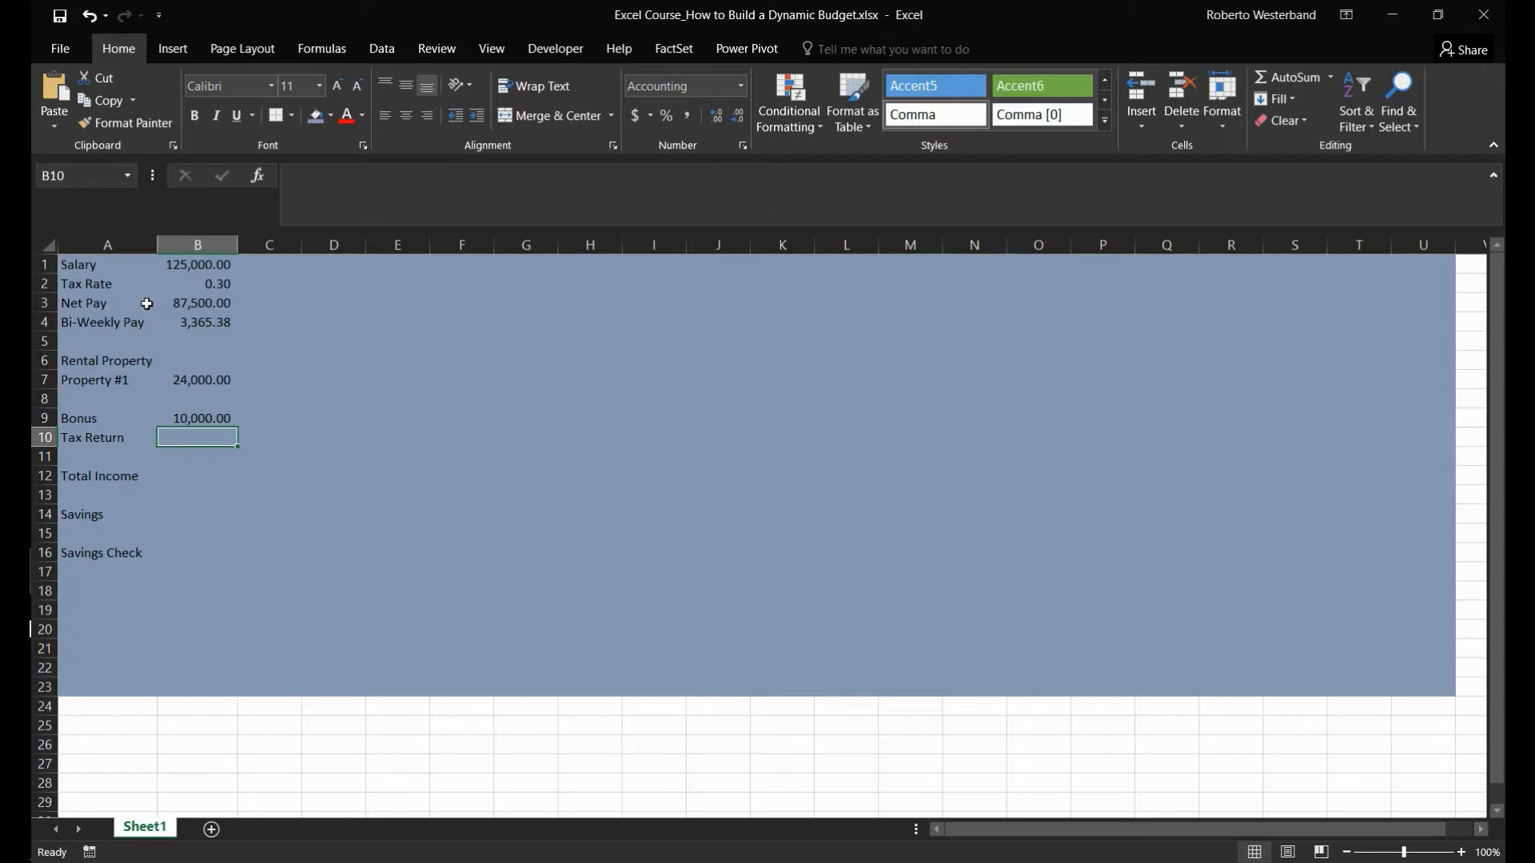
pyautogui.write('5000')
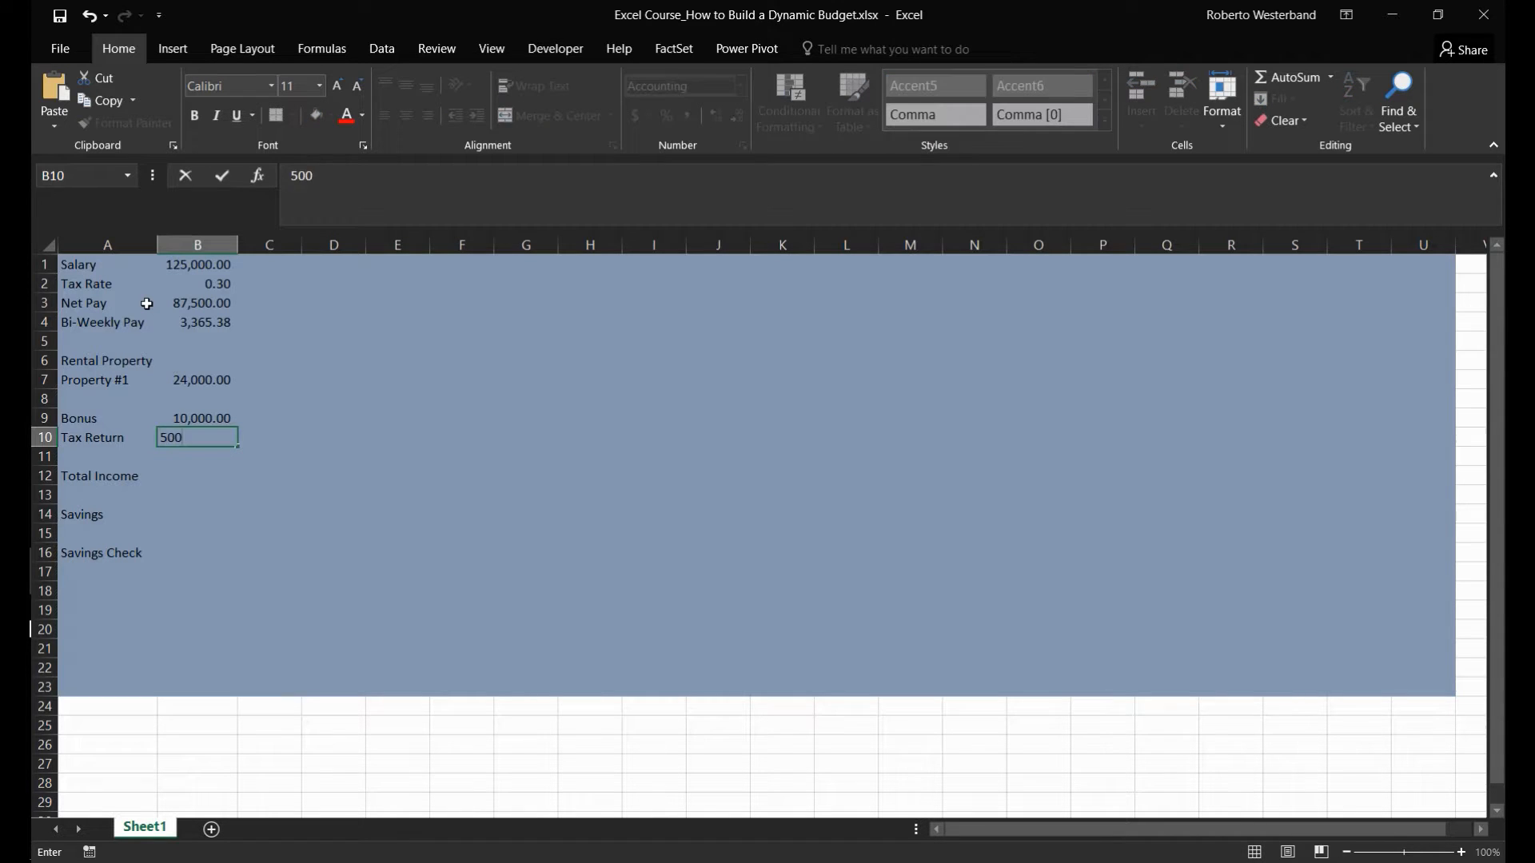
pyautogui.press('Return')
pyautogui.press('Return')
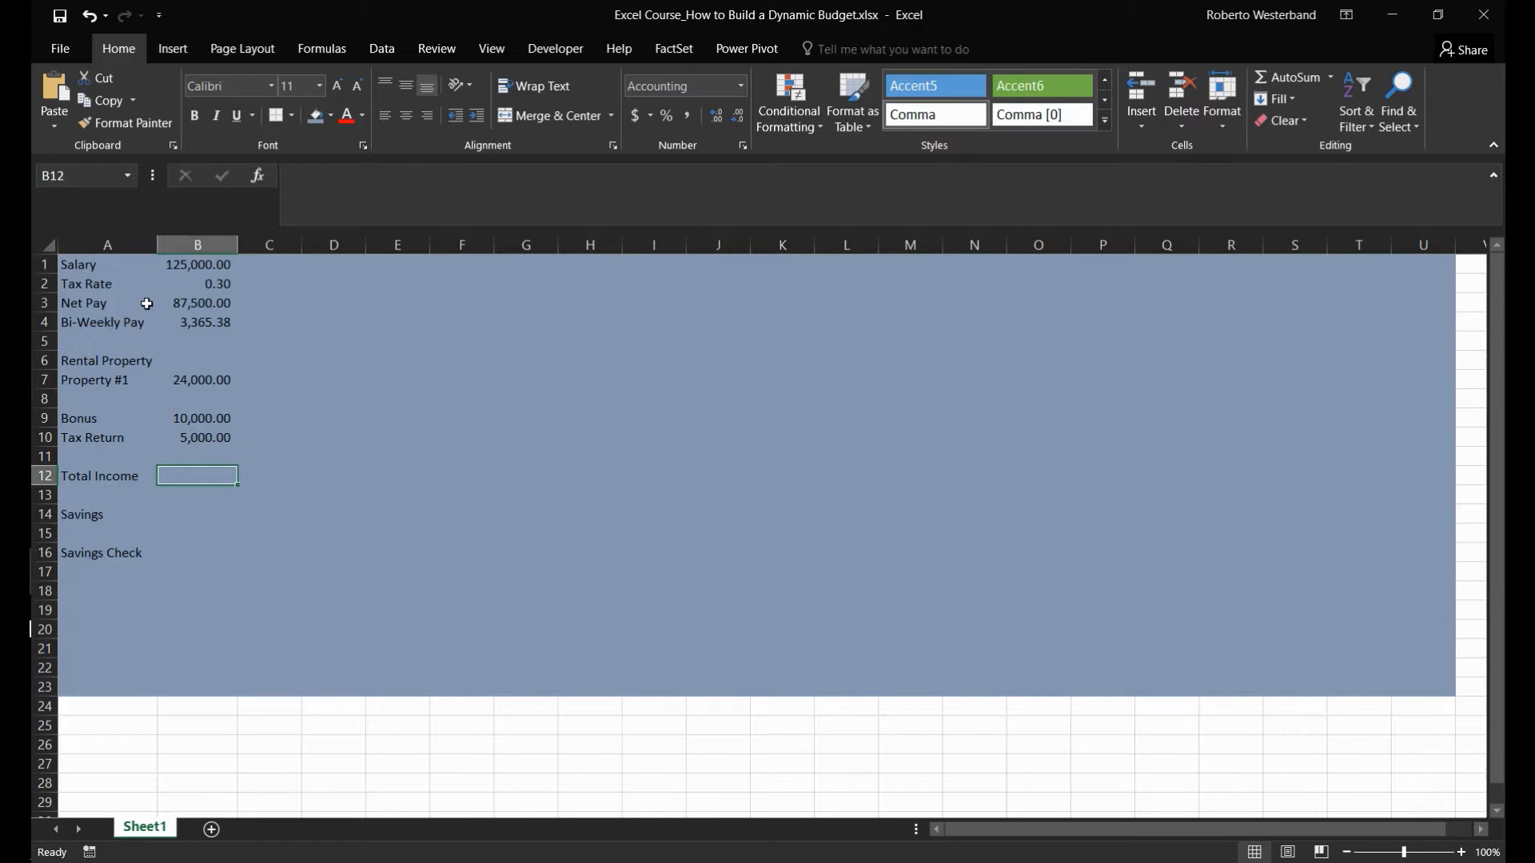
# - Make the bi-weekly pay in B4 and the Property #1 amount in B7 bold
pyautogui.press('Up')
pyautogui.press('Up')
pyautogui.press('Up')
pyautogui.press('Up')
pyautogui.press('Up')
pyautogui.press('Up')
pyautogui.press('Up')
pyautogui.press('Up')
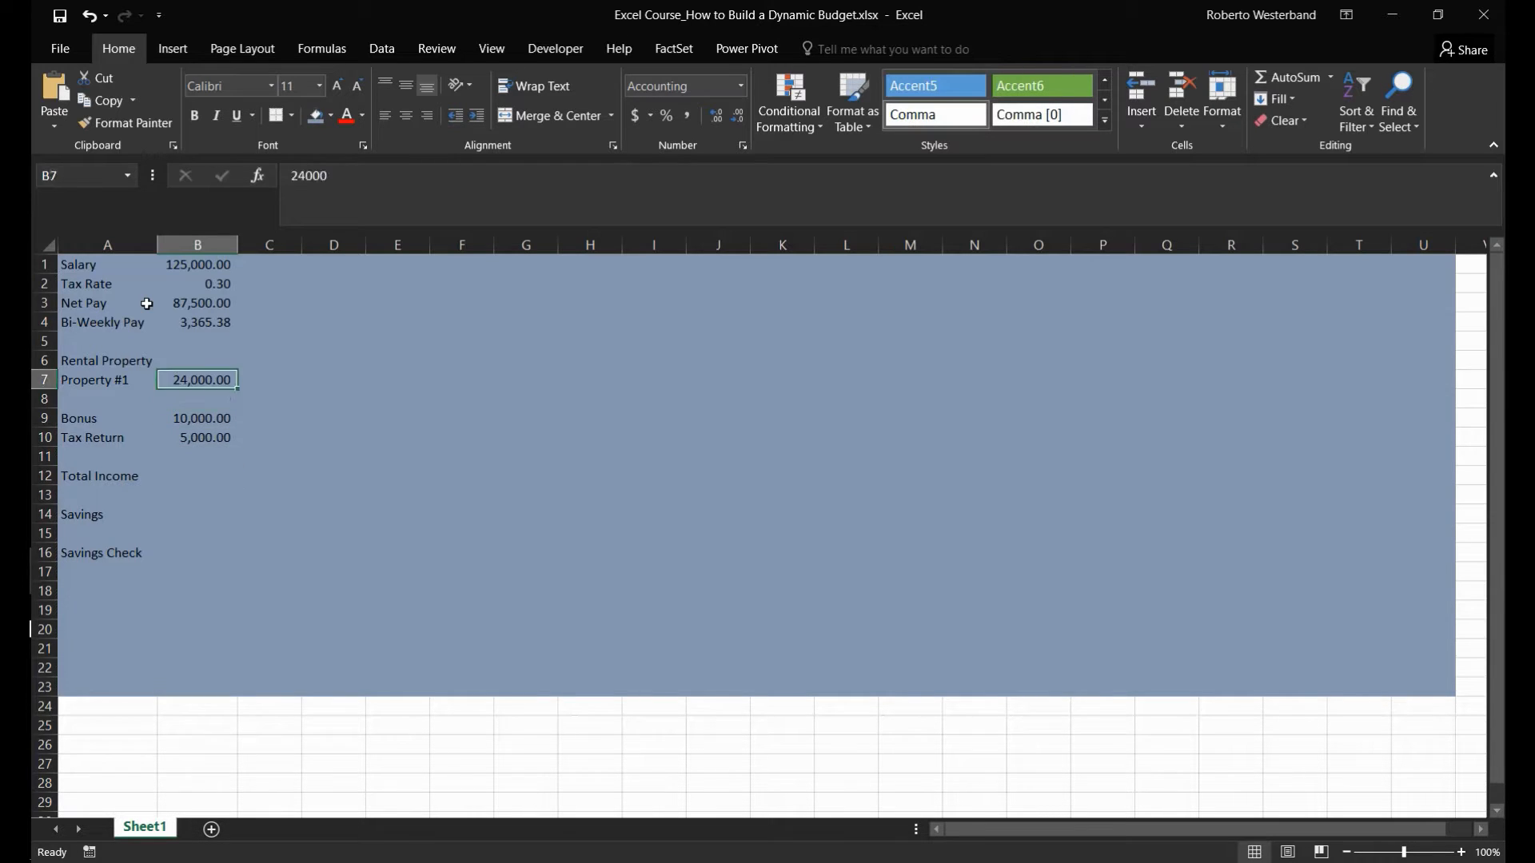
pyautogui.hotkey('ctrl', 'b')
pyautogui.press('Down')
pyautogui.press('Down')
pyautogui.press('Down')
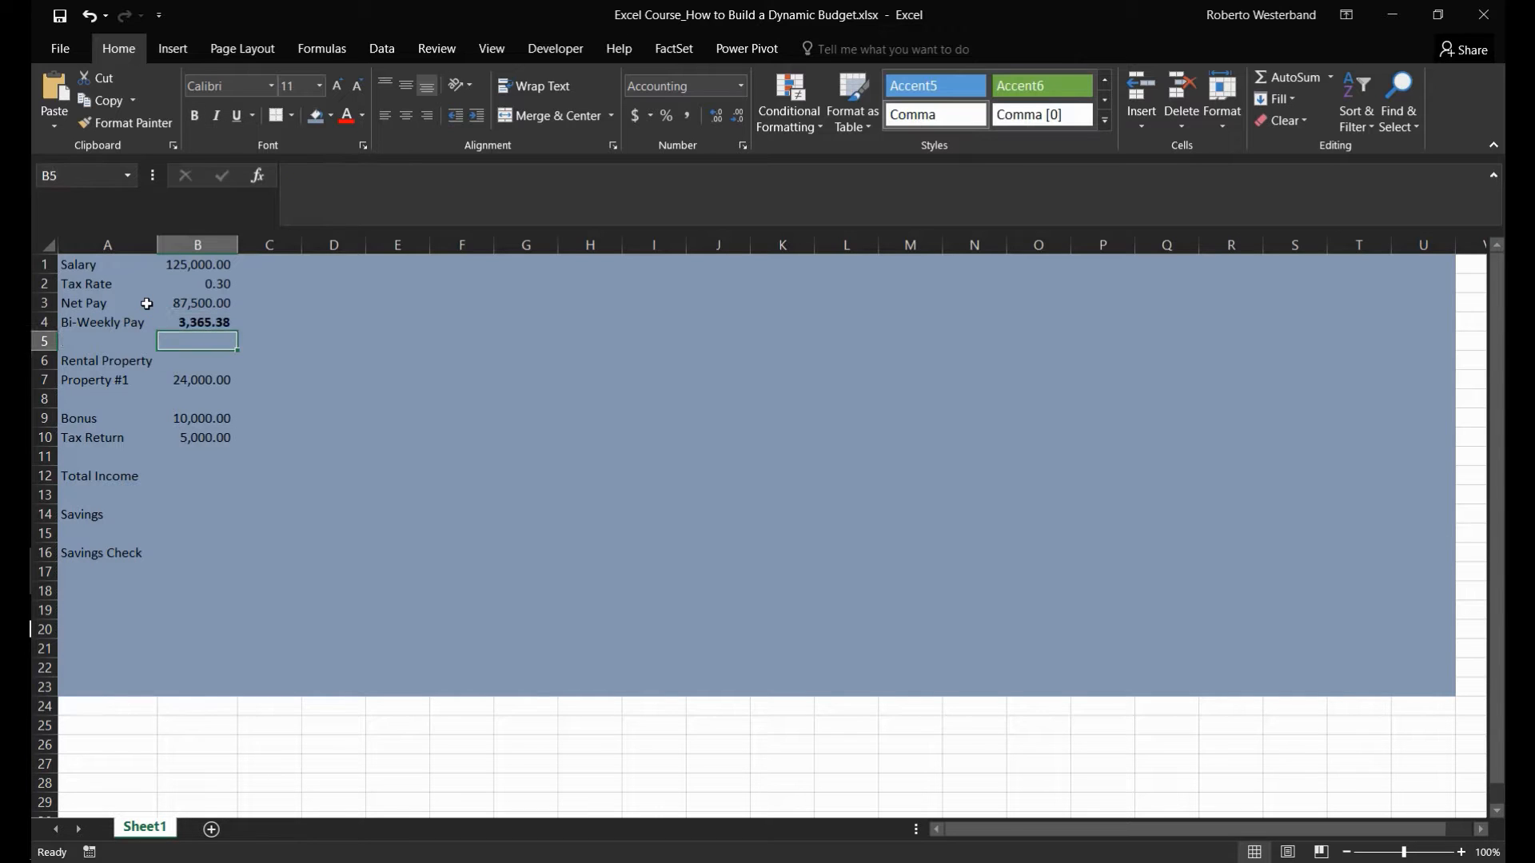
pyautogui.hotkey('ctrl', 'b')
pyautogui.press('Down')
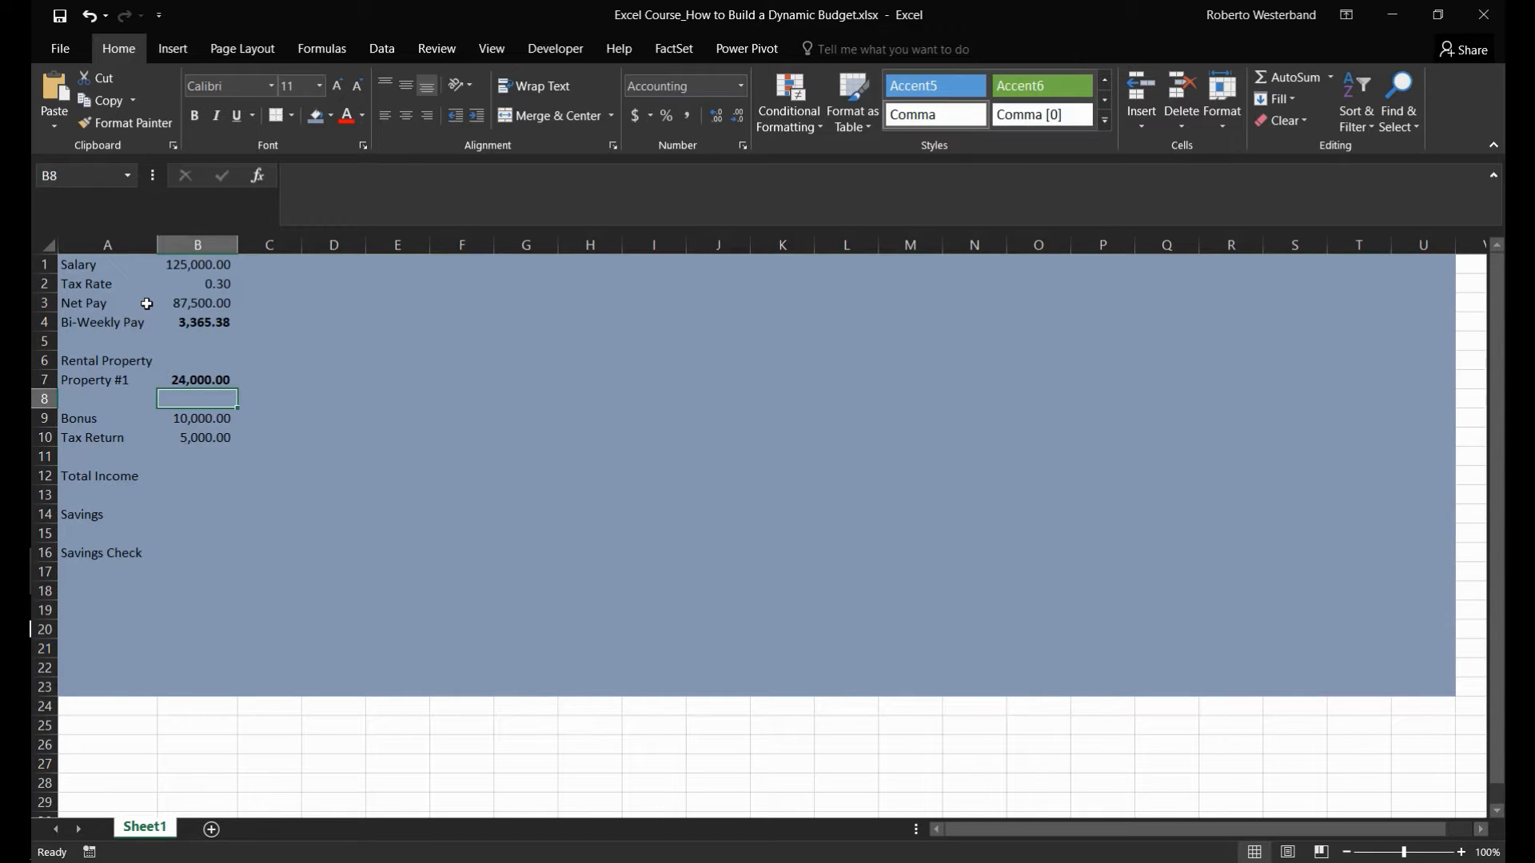
# - Remove the bold from the bi-weekly pay in B4 and make the net pay in B3 bold
pyautogui.press('Up')
pyautogui.press('Up')
pyautogui.press('Up')
pyautogui.press('Up')
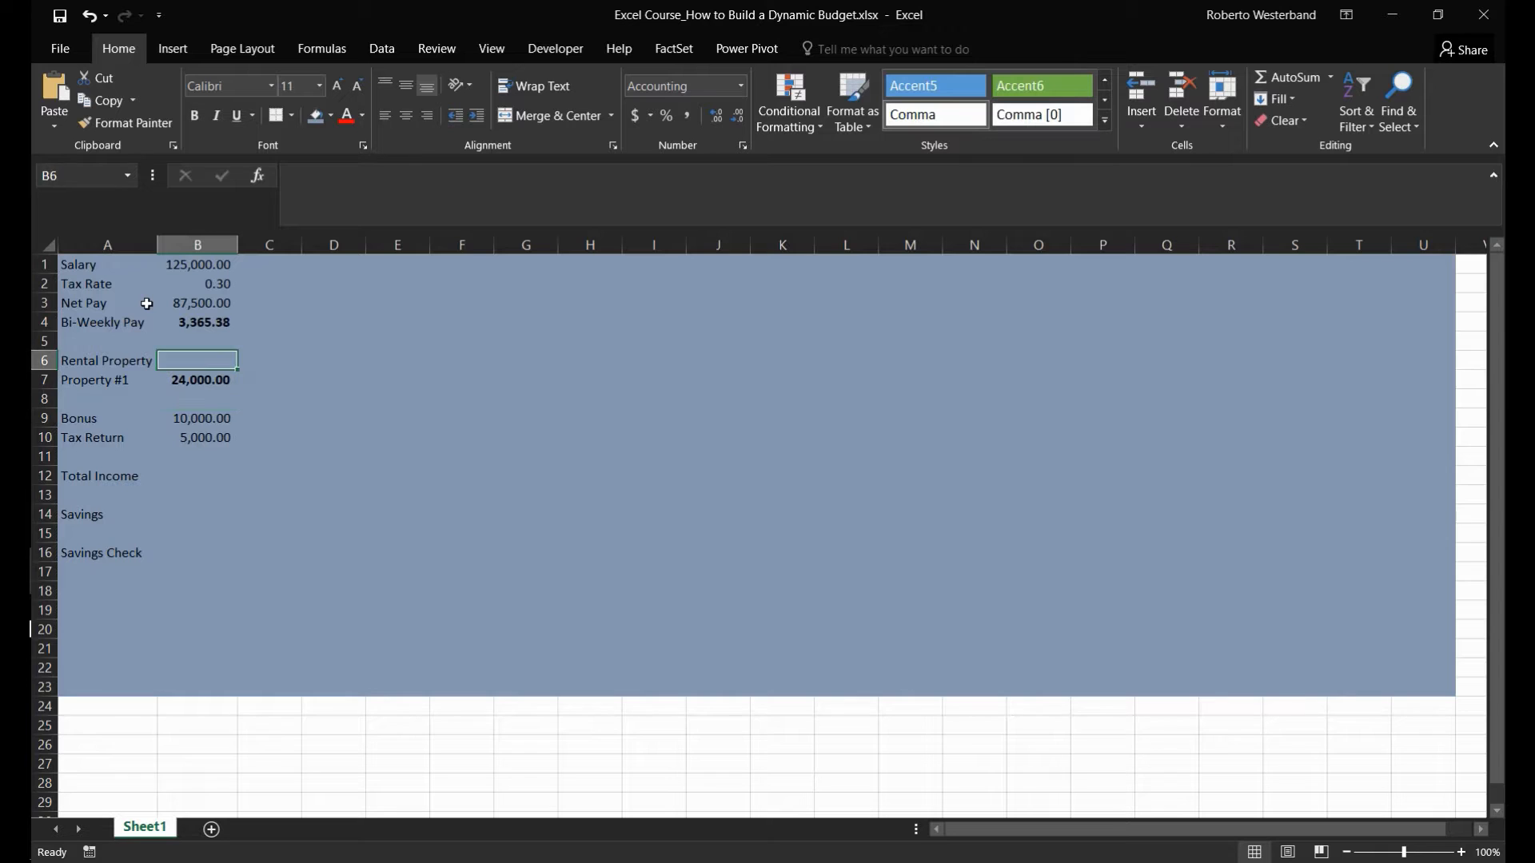
pyautogui.hotkey('ctrl', 'b')
pyautogui.press('Up')
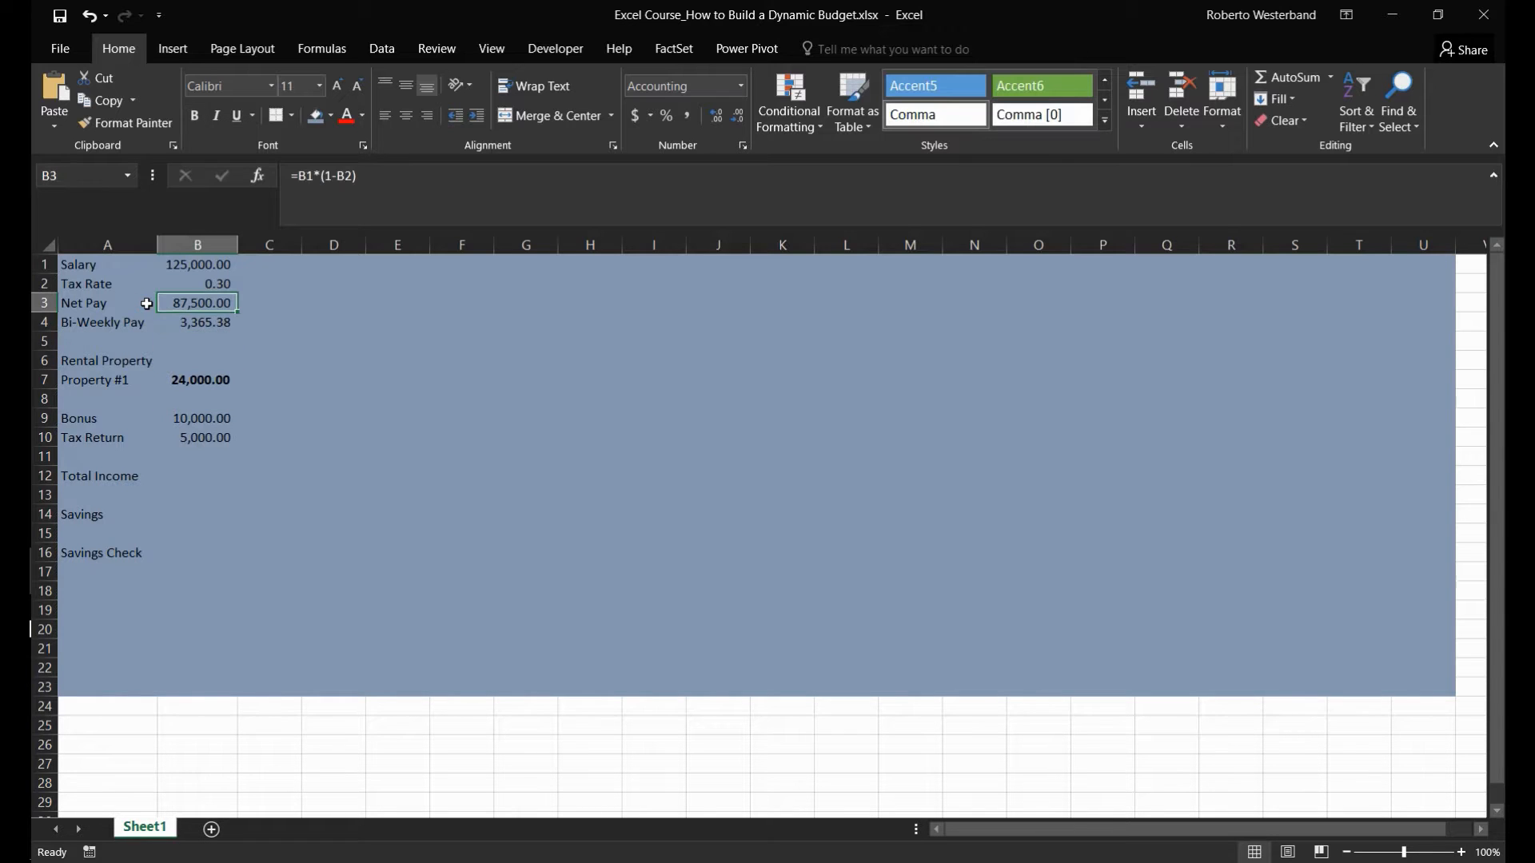
pyautogui.hotkey('ctrl', 'b')
# - Make the bonus amount in B9 and the tax return amount in B10 bold
pyautogui.press('Down')
pyautogui.press('Down')
pyautogui.press('Down')
pyautogui.press('Down')
pyautogui.press('Down')
pyautogui.press('Down')
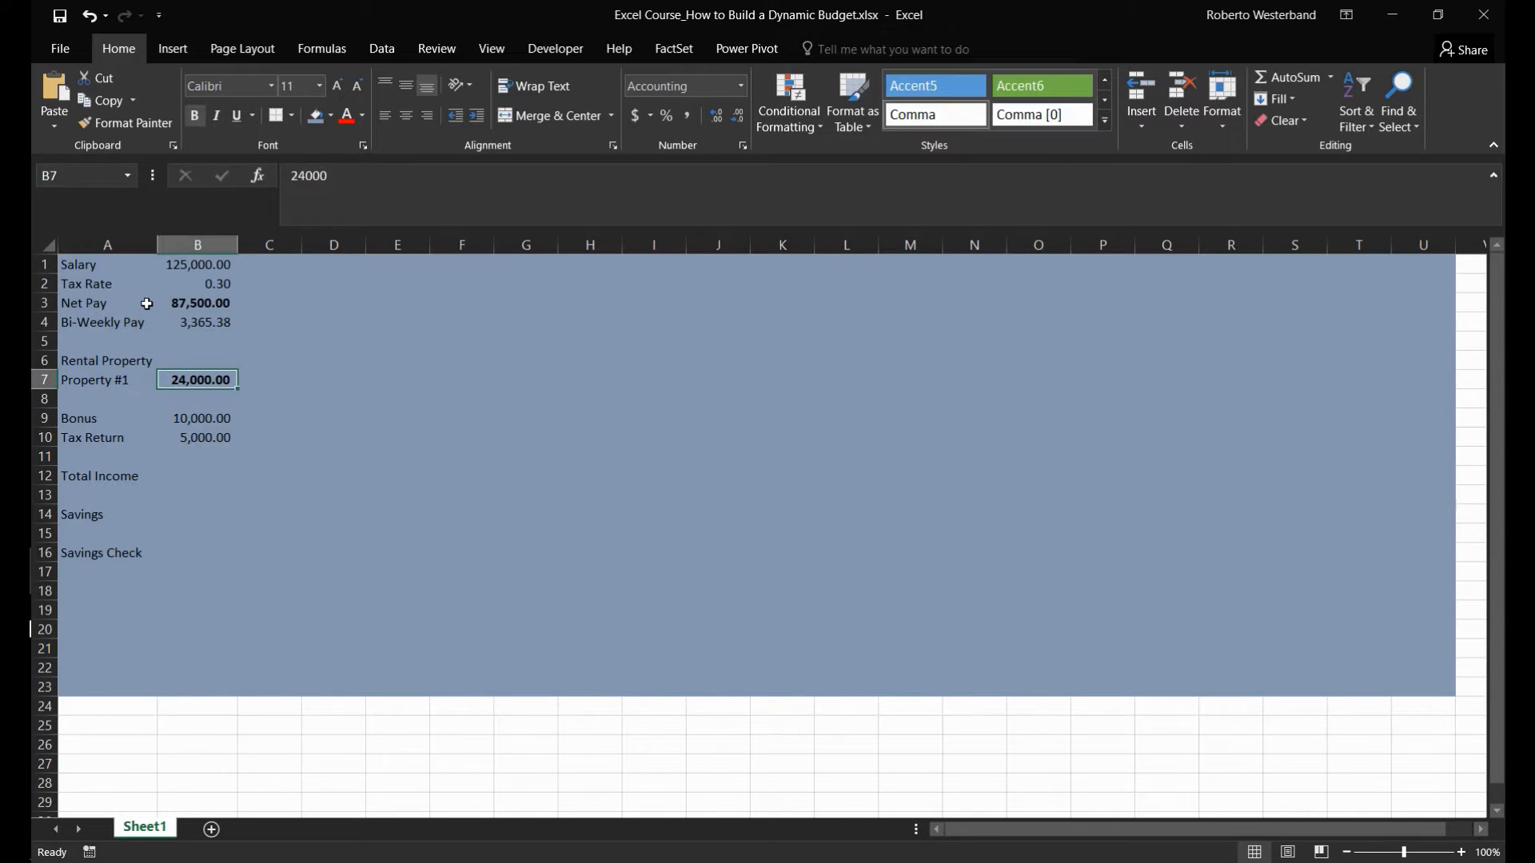
pyautogui.hotkey('ctrl', 'b')
pyautogui.press('Down')
pyautogui.hotkey('ctrl', 'b')
# - Enter the total income formula =SUM(B10,B9,B7,B3) in B12, adding tax return, bonus, Property #1 and net pay
pyautogui.press('Down')
pyautogui.press('Down')
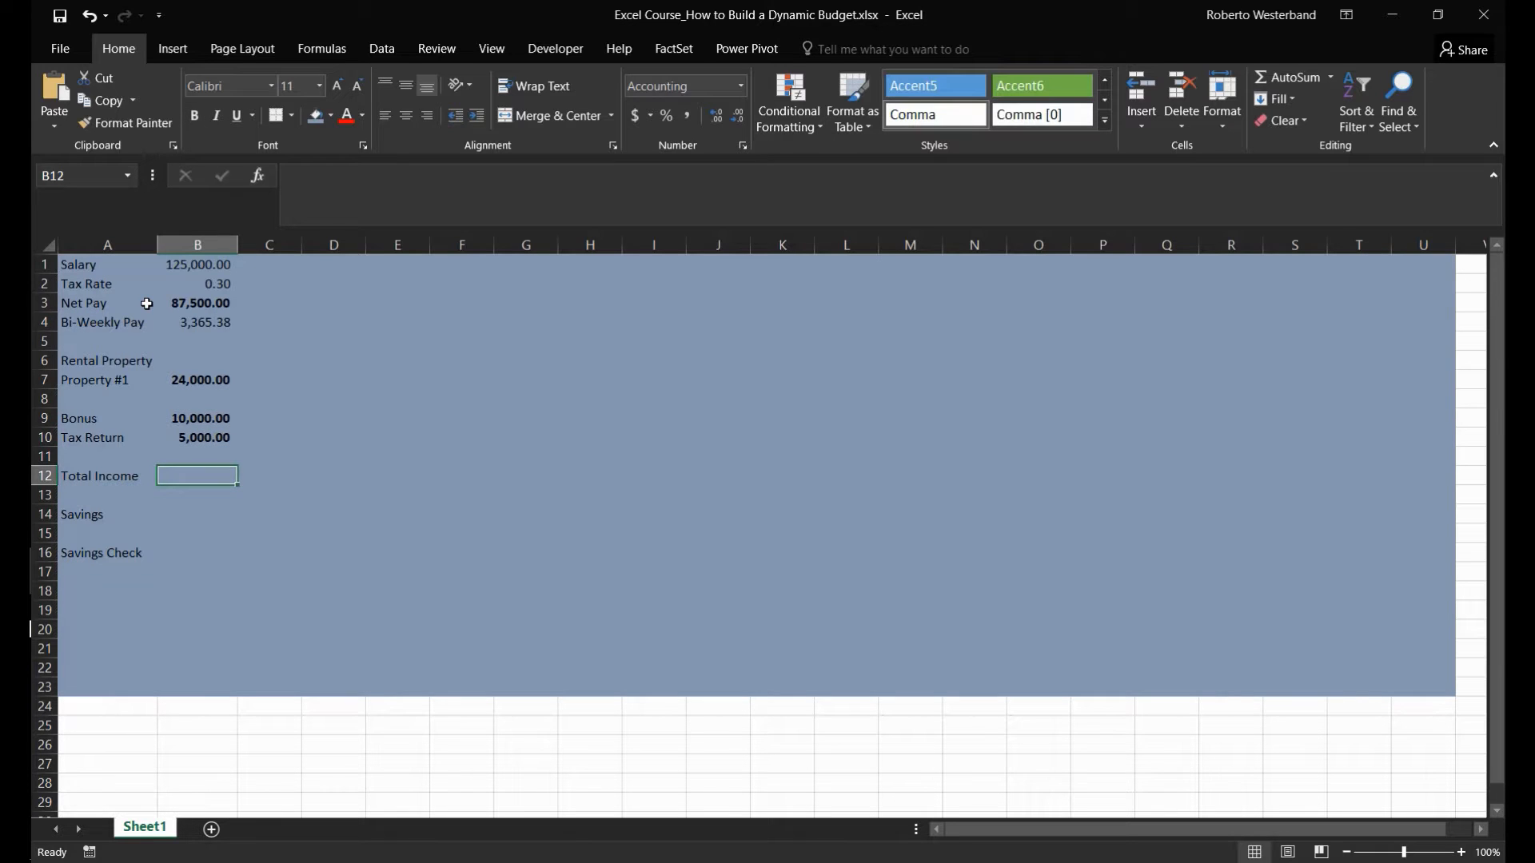
pyautogui.write('=')
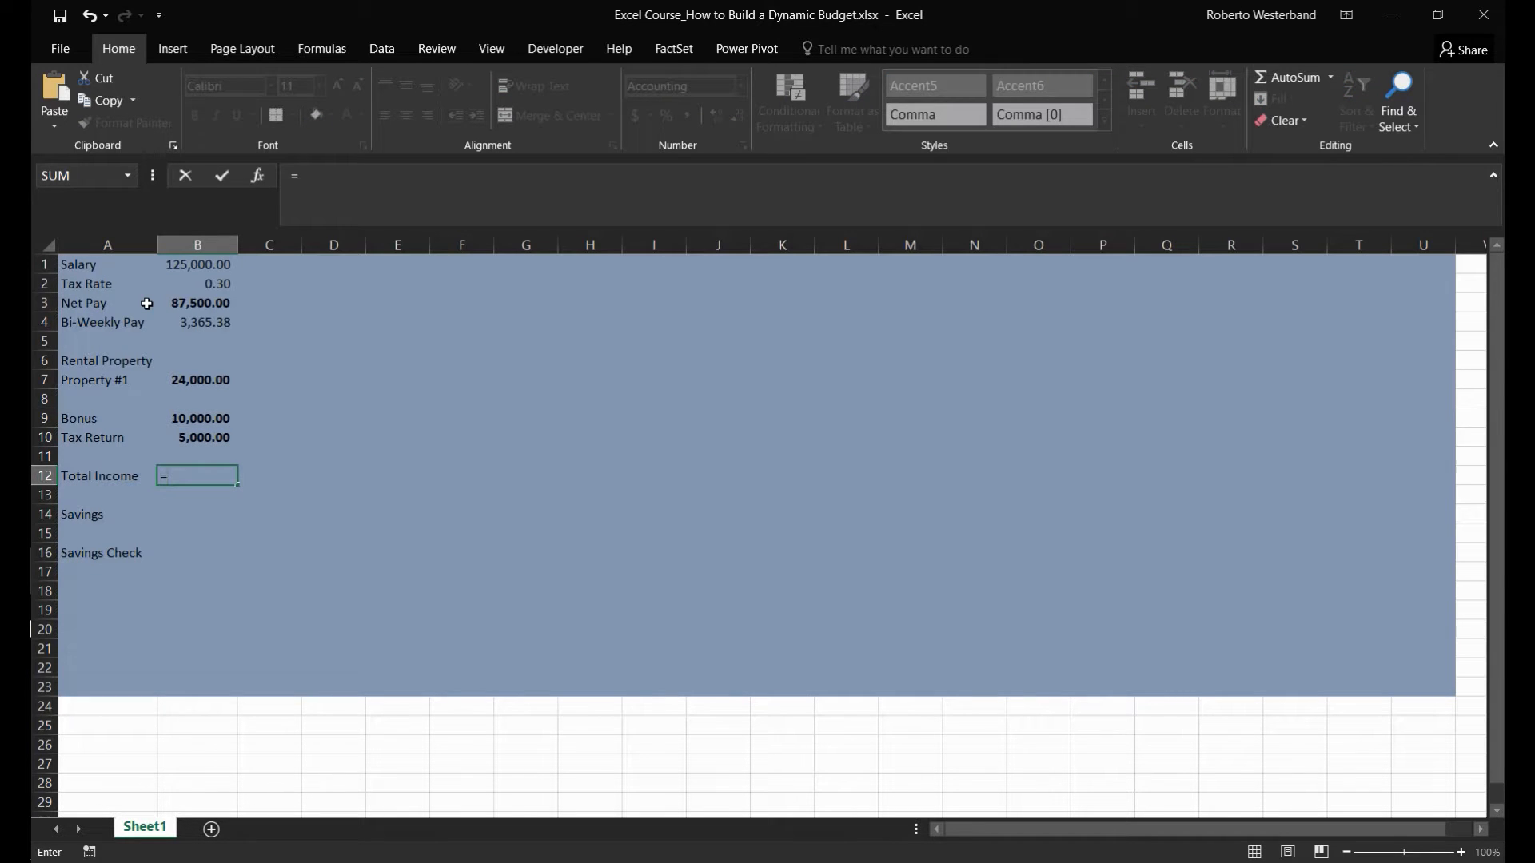
pyautogui.write('sum(')
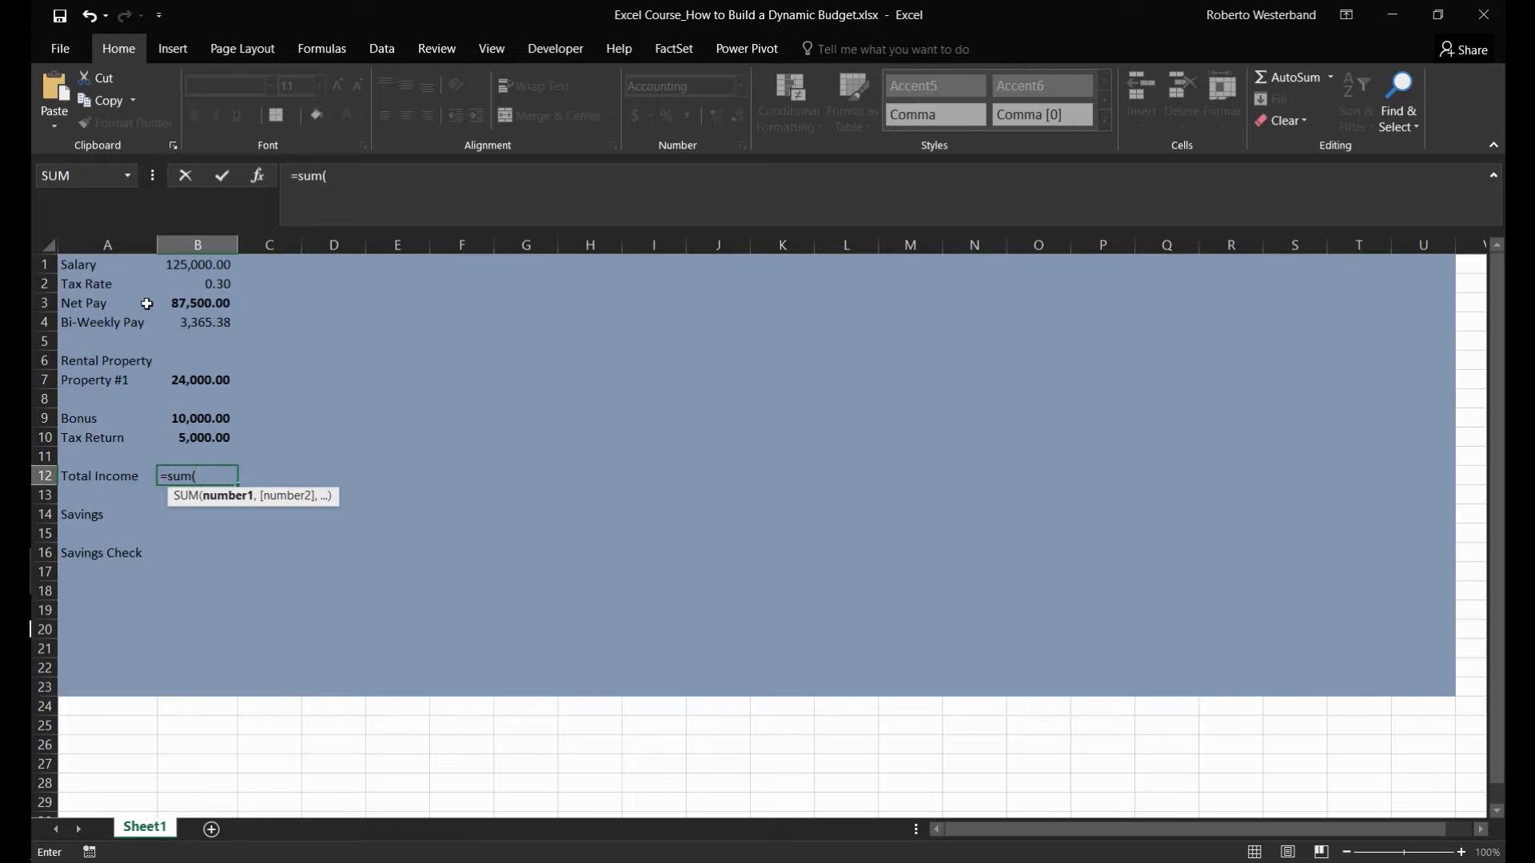
pyautogui.press('Up')
pyautogui.press('Up')
pyautogui.write(',')
pyautogui.press('Up')
pyautogui.press('Up')
pyautogui.press('Up')
pyautogui.press('Up')
pyautogui.press('Up')
pyautogui.press('Down')
pyautogui.press('Down')
pyautogui.write(',')
pyautogui.press('Up')
pyautogui.press('Up')
pyautogui.press('Up')
pyautogui.press('Up')
pyautogui.press('Up')
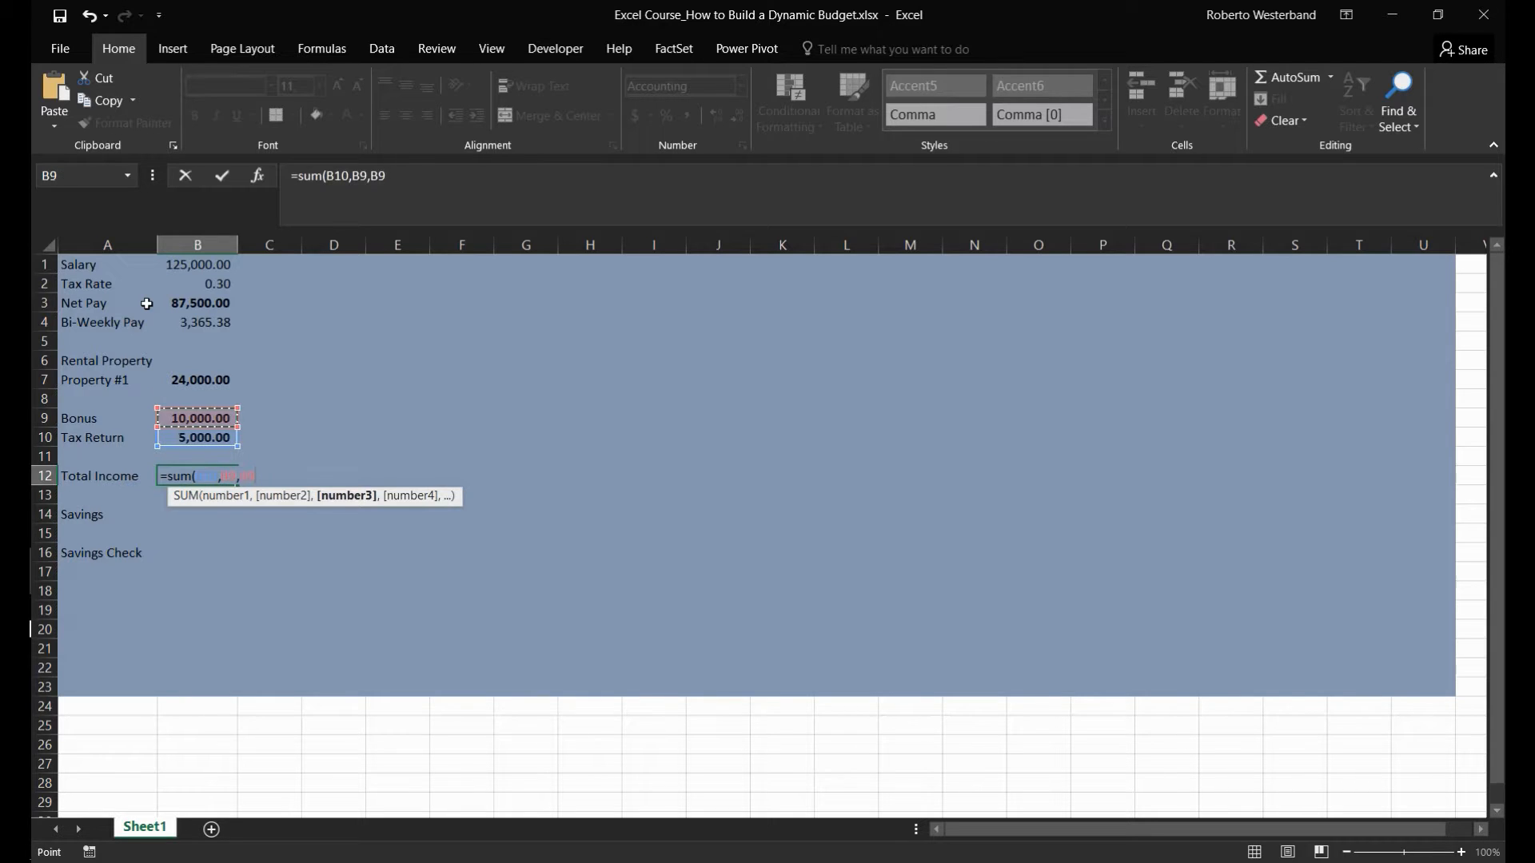
pyautogui.write(',')
pyautogui.press('Up')
pyautogui.press('Up')
pyautogui.press('Up')
pyautogui.press('Up')
pyautogui.press('Up')
pyautogui.press('Up')
pyautogui.press('Up')
pyautogui.press('Up')
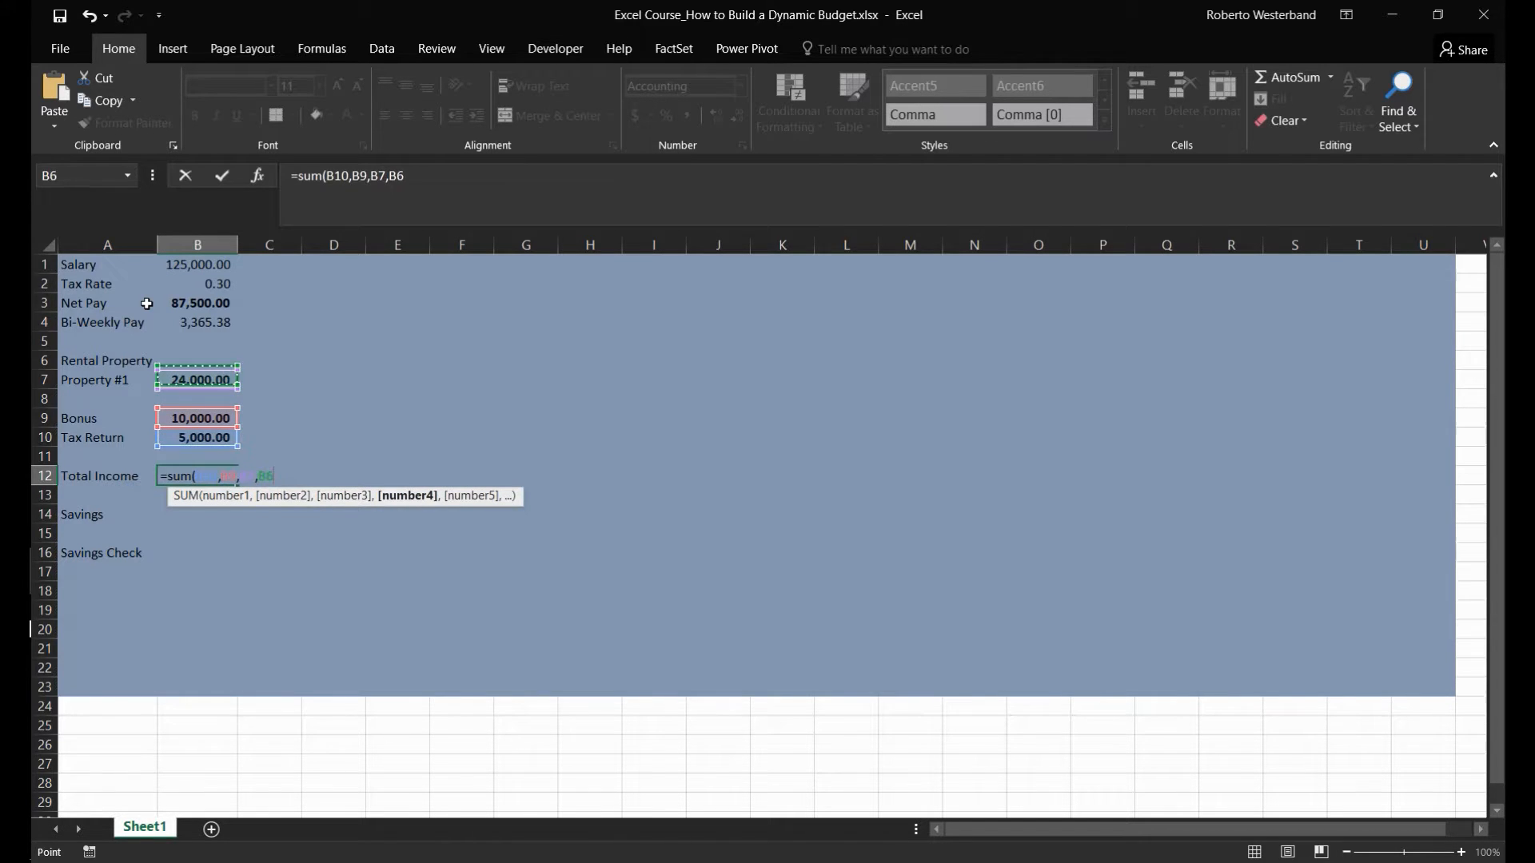
pyautogui.press('Up')
pyautogui.press('Return')
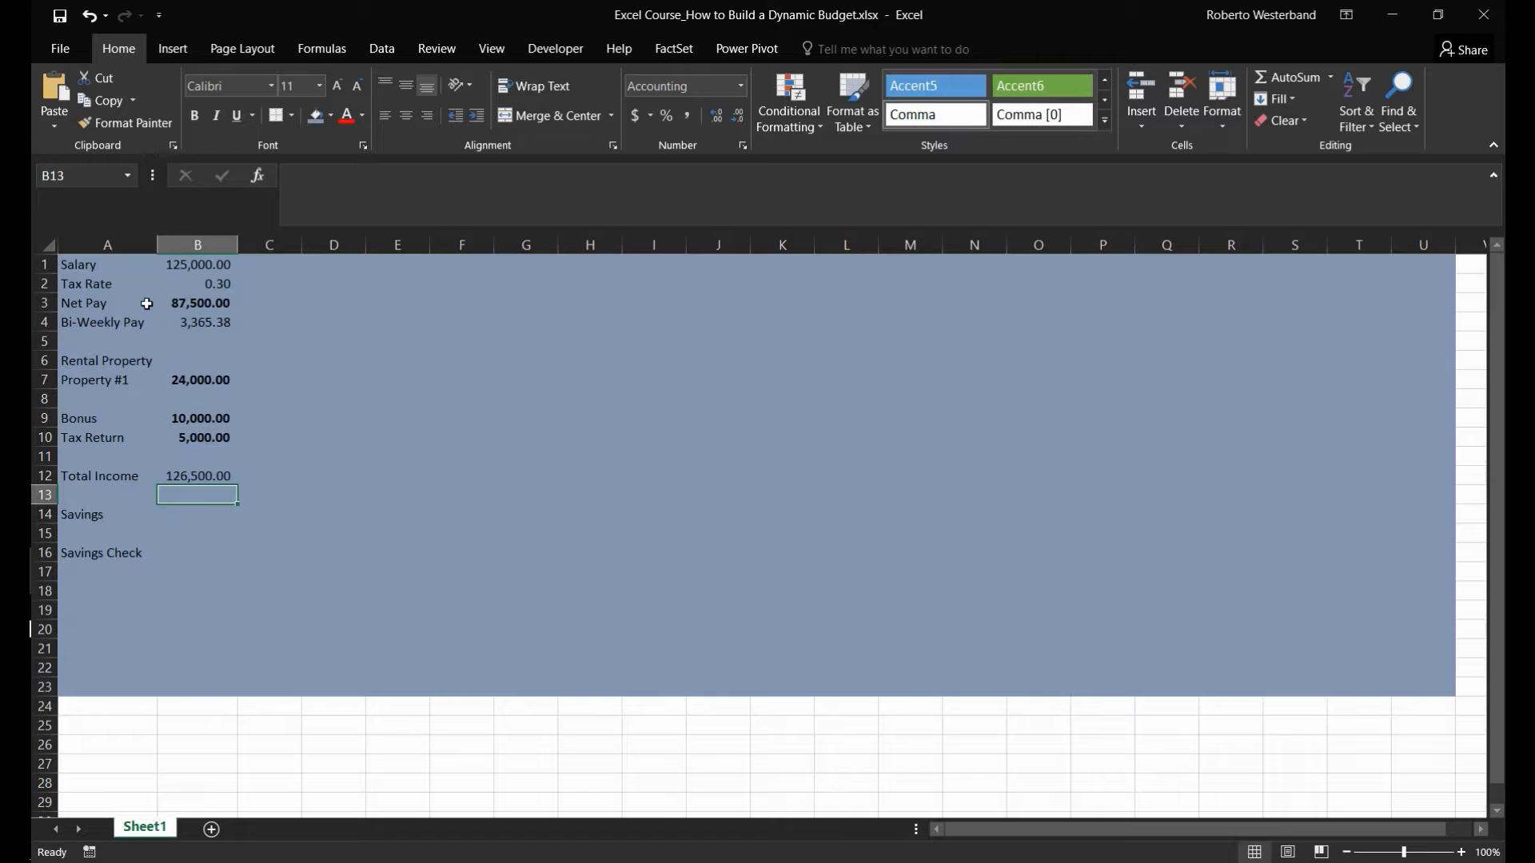
# - Move the whole budget block A1:B16 down one row so that it starts in A2
pyautogui.press('Down')
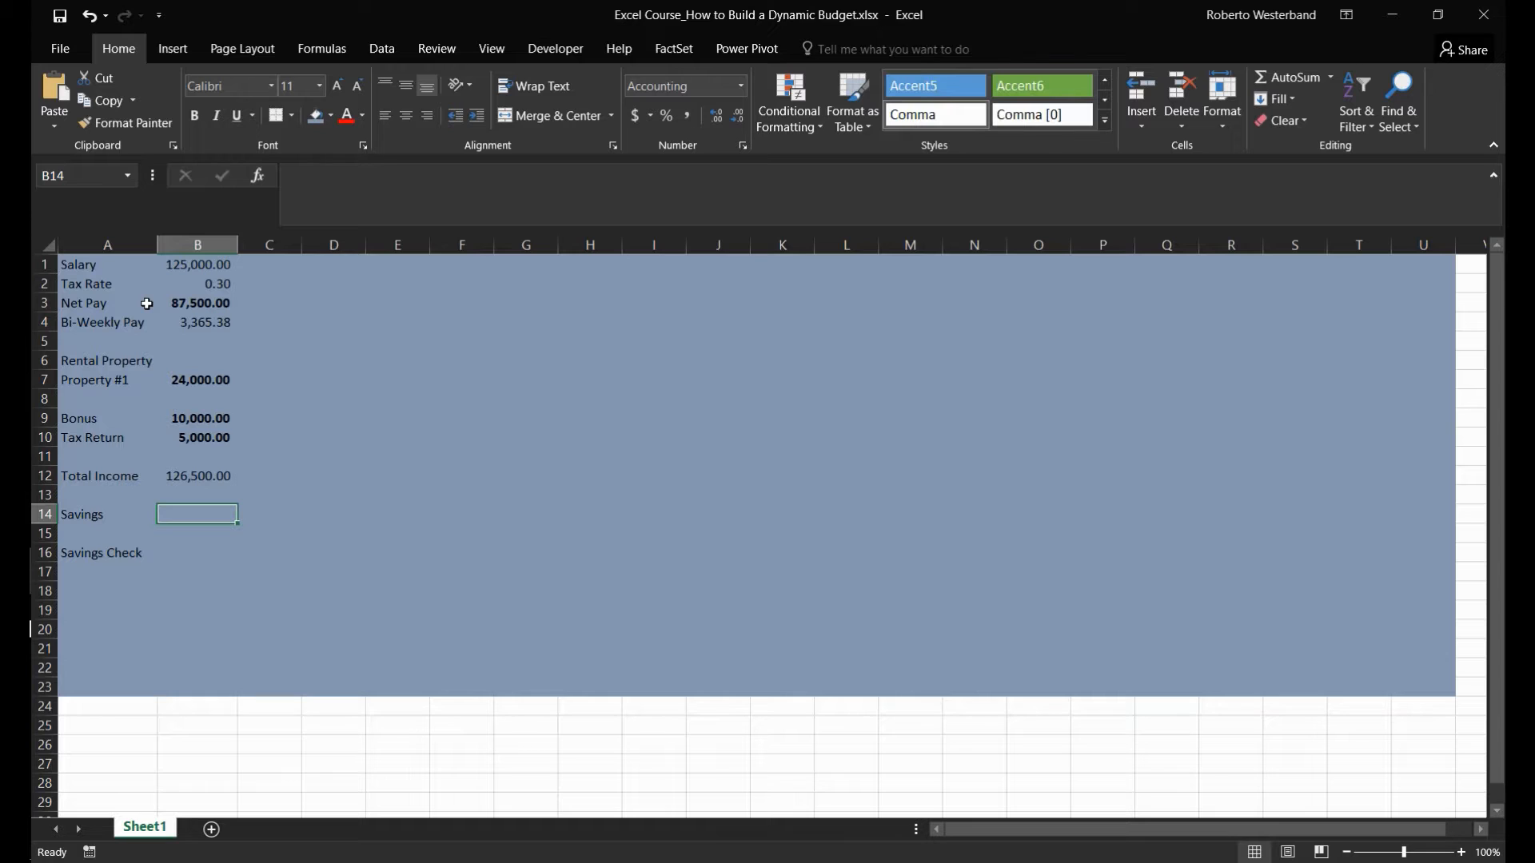
pyautogui.hotkey('ctrl', 'Up')
pyautogui.hotkey('ctrl', 'Up')
pyautogui.hotkey('ctrl', 'Up')
pyautogui.hotkey('ctrl', 'Up')
pyautogui.hotkey('ctrl', 'Up')
pyautogui.hotkey('ctrl', 'Up')
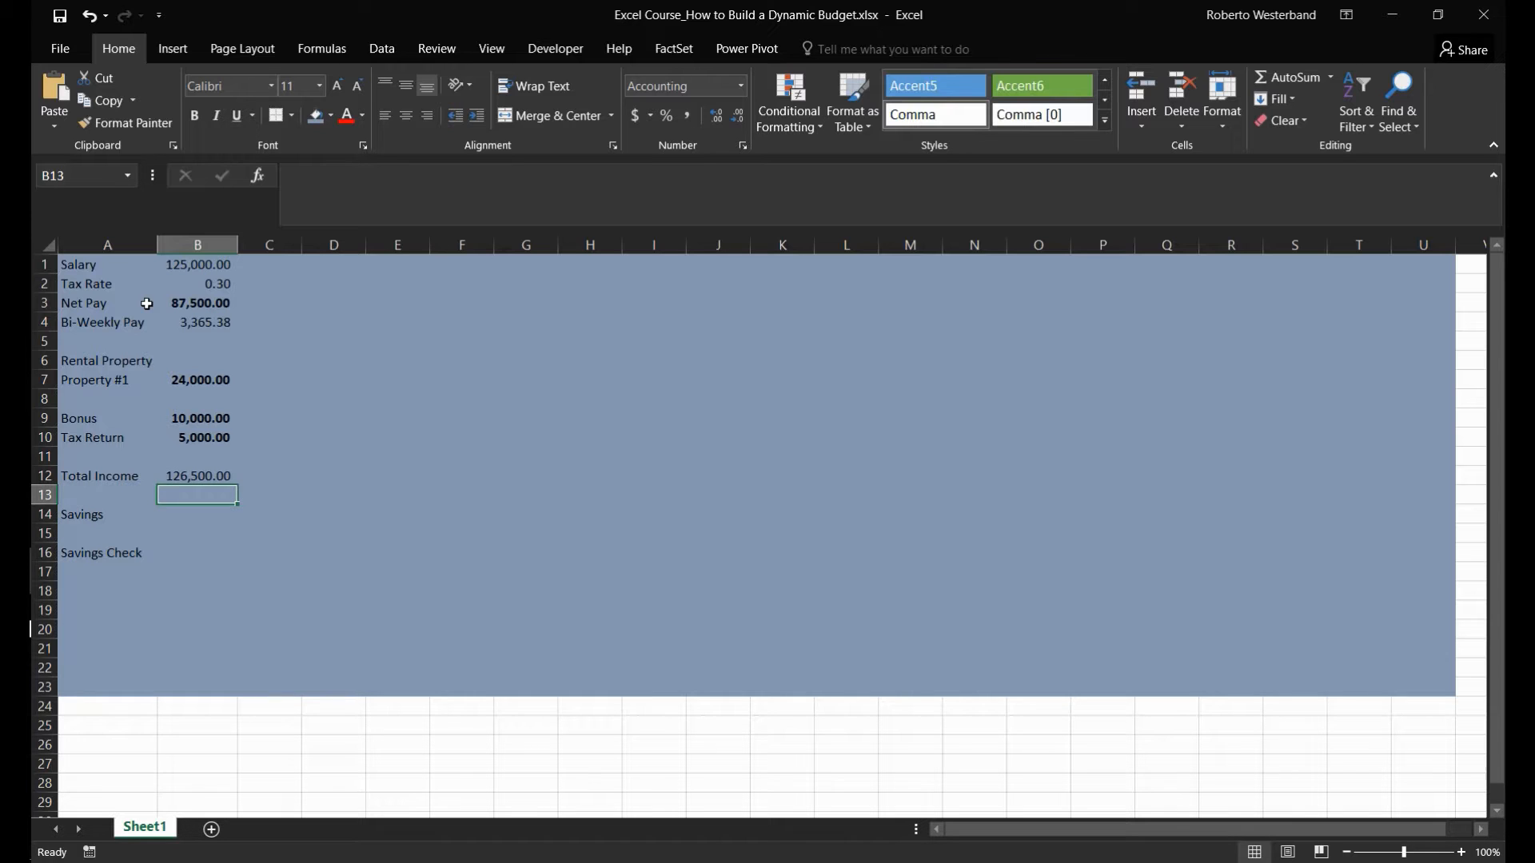
pyautogui.press('Left')
pyautogui.hotkey('shift', 'Right')
pyautogui.hotkey('shift', 'Down')
pyautogui.hotkey('shift', 'Down')
pyautogui.hotkey('shift', 'Down')
pyautogui.hotkey('shift', 'Down')
pyautogui.hotkey('shift', 'Down')
pyautogui.hotkey('shift', 'Down')
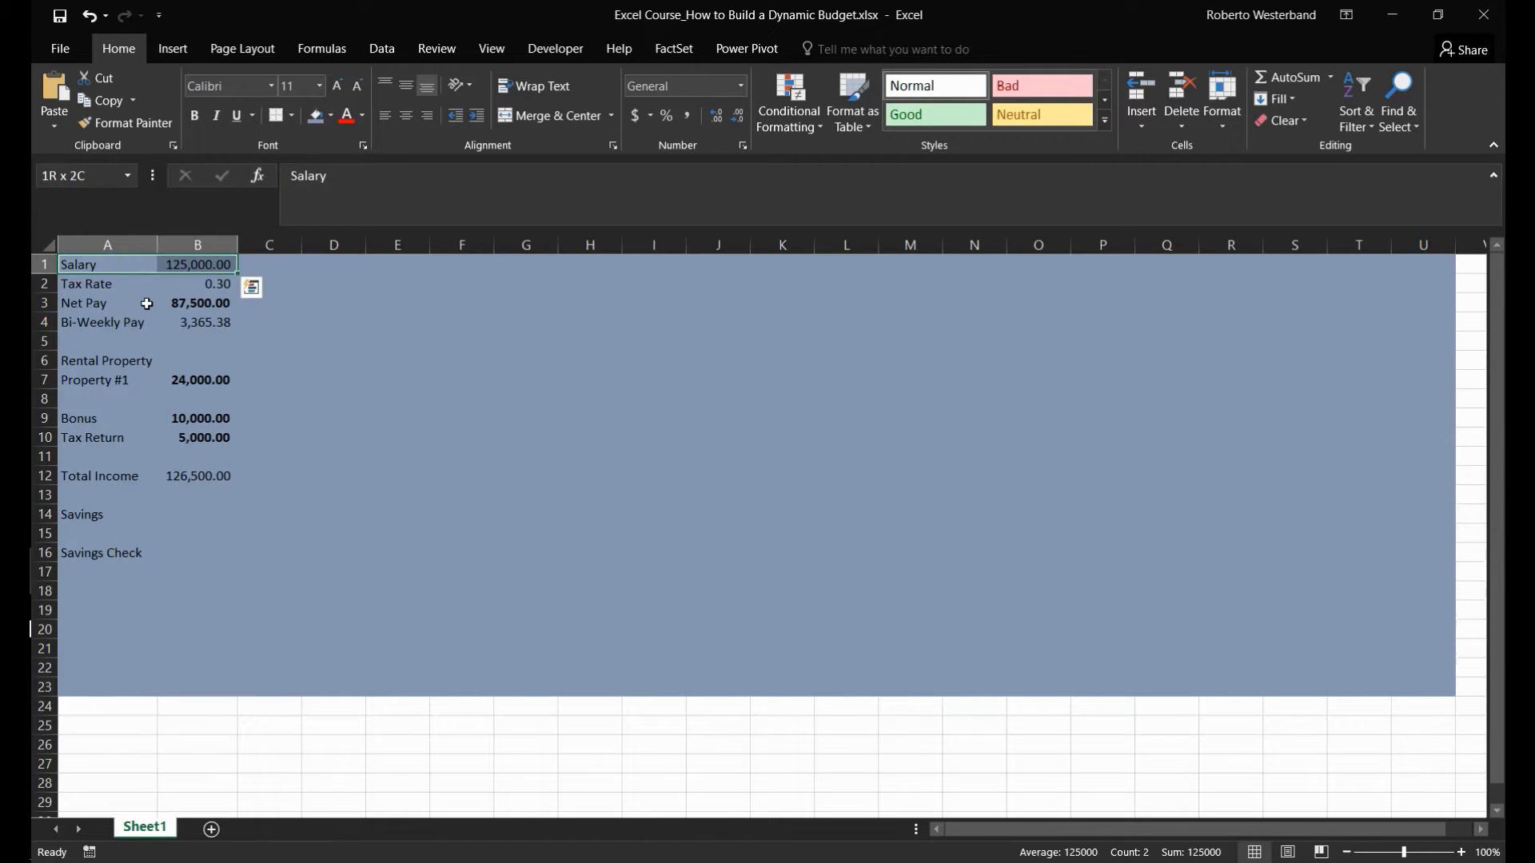
pyautogui.hotkey('shift', 'Down')
pyautogui.hotkey('shift', 'Down')
pyautogui.hotkey('shift', 'Down')
pyautogui.hotkey('shift', 'Down')
pyautogui.hotkey('shift', 'Down')
pyautogui.hotkey('shift', 'Down')
pyautogui.hotkey('shift', 'Down')
pyautogui.hotkey('shift', 'Down')
pyautogui.hotkey('shift', 'Down')
pyautogui.hotkey('shift', 'Down')
pyautogui.hotkey('shift', 'Down')
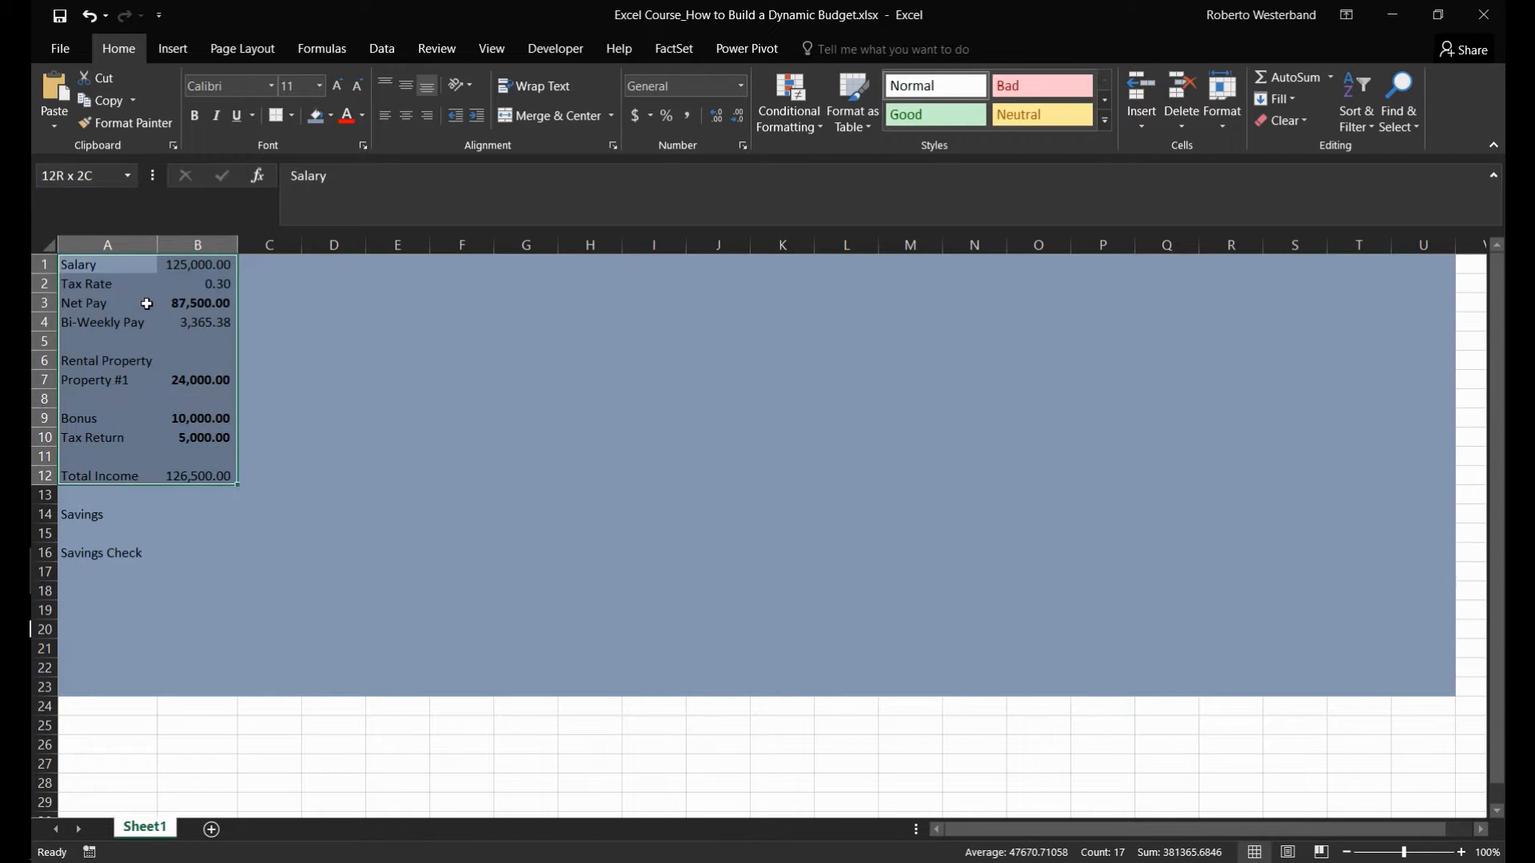
pyautogui.hotkey('shift', 'Up')
pyautogui.hotkey('shift', 'Up')
pyautogui.hotkey('ctrl', 'c')
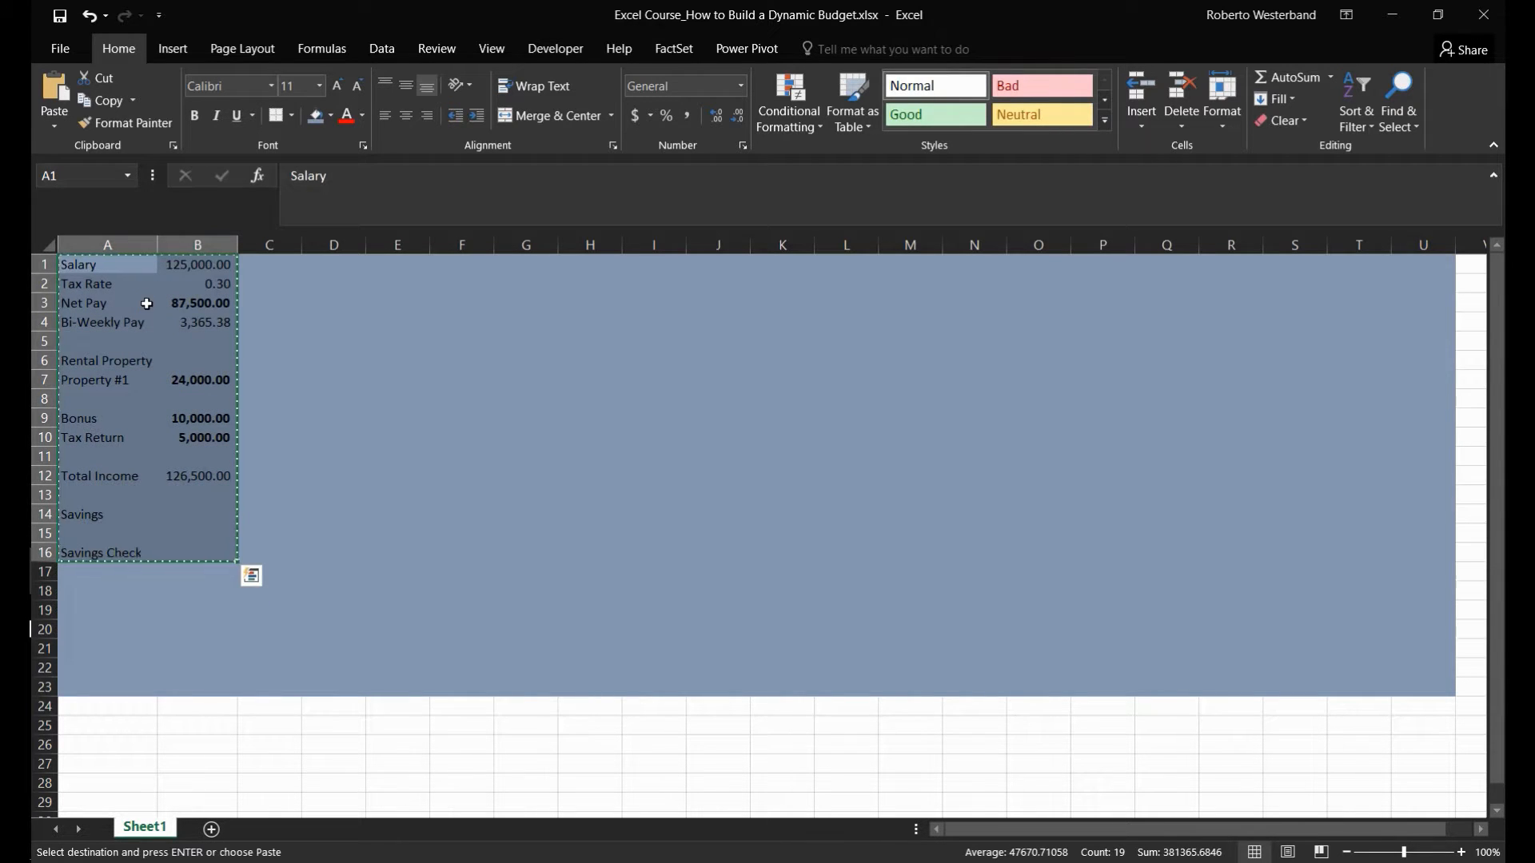
pyautogui.press('Down')
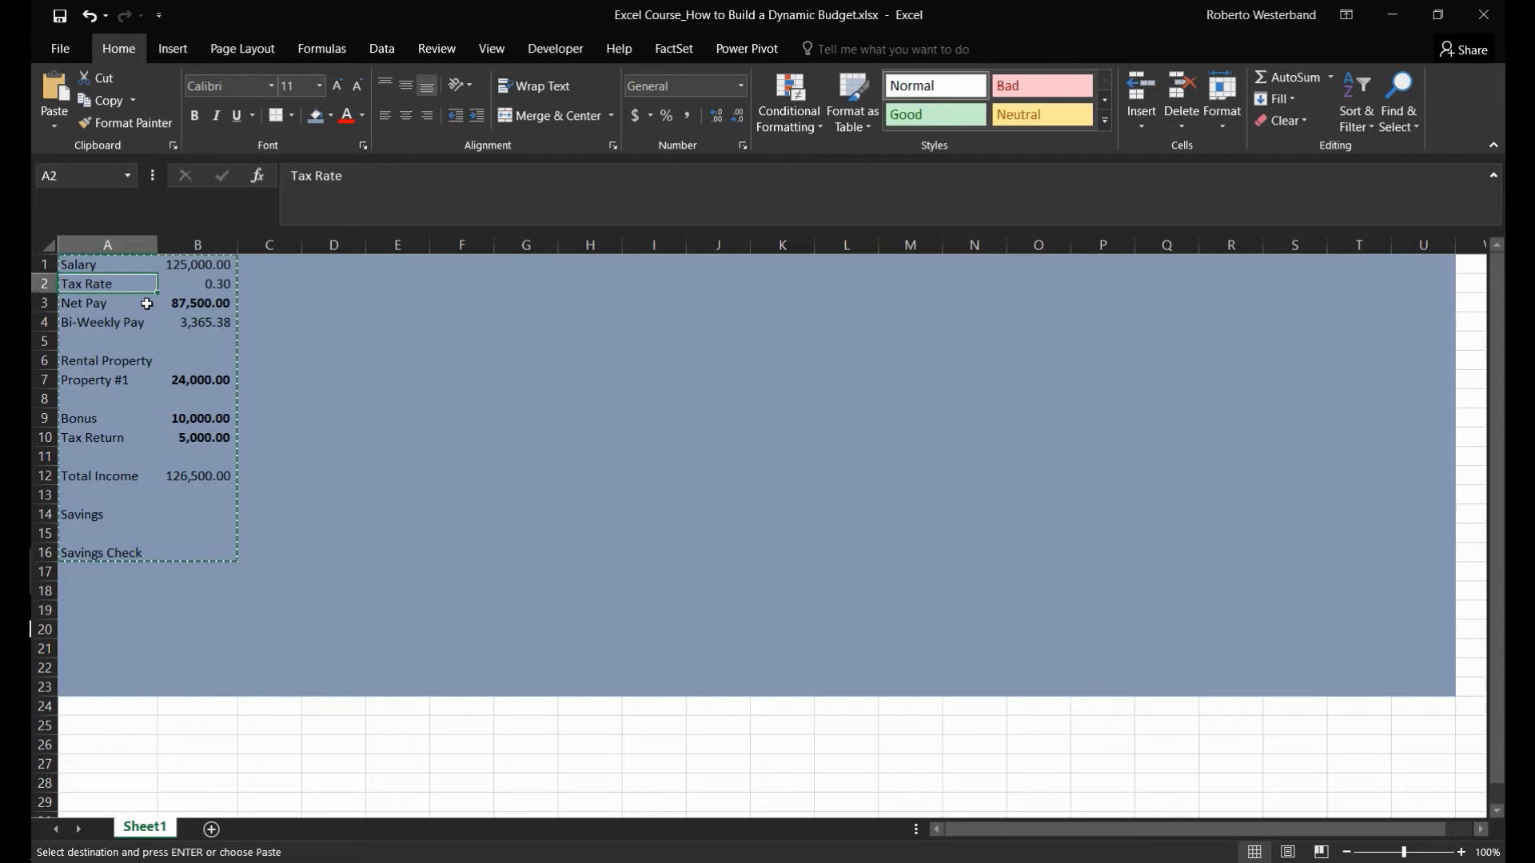
pyautogui.hotkey('ctrl', 'v')
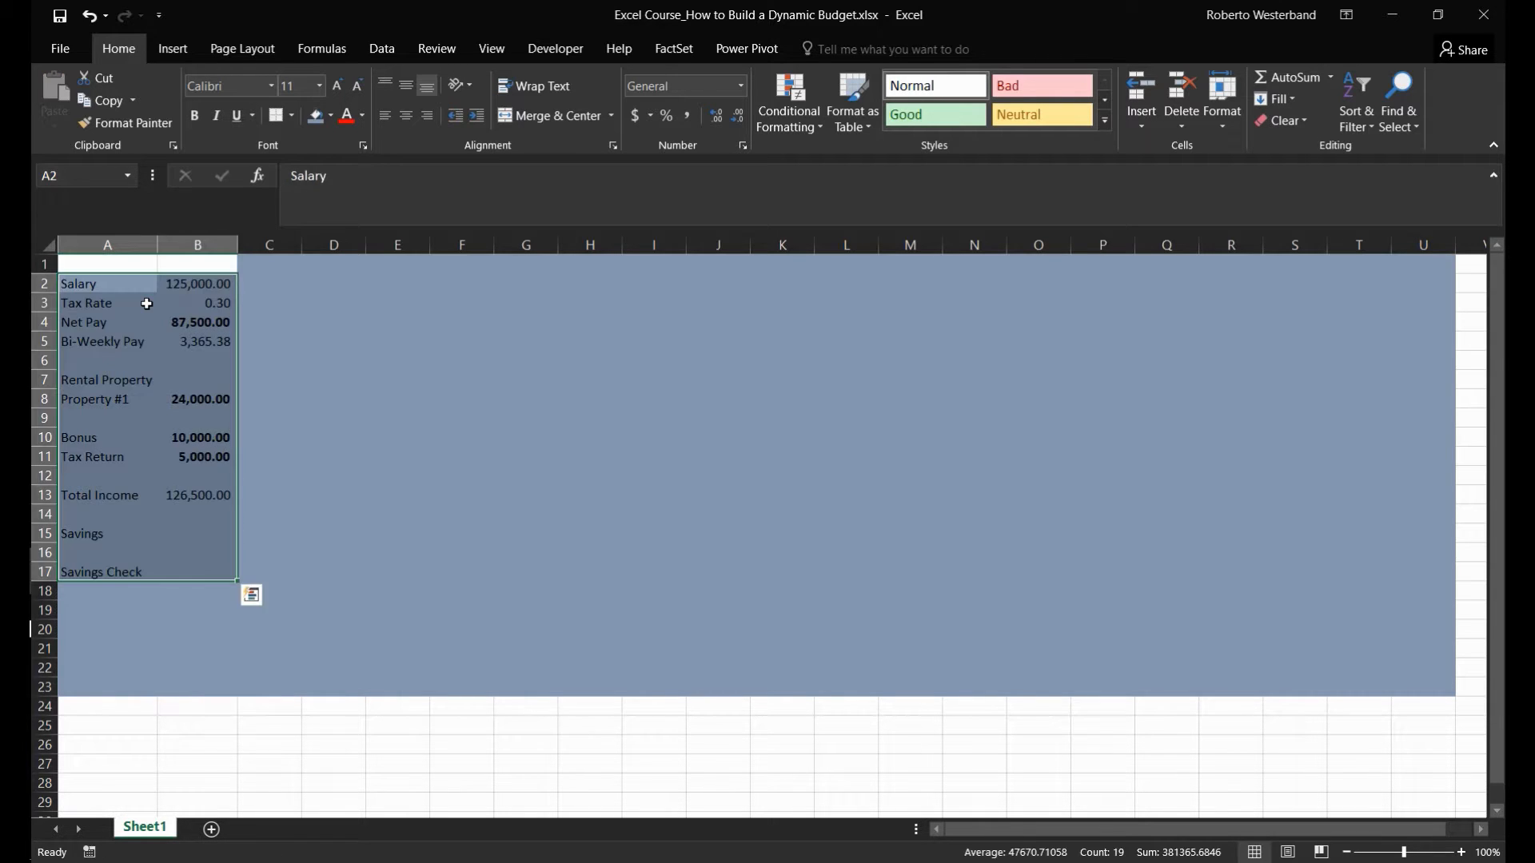
# - Copy the blue fill formatting from C1 onto the blank cells A1:B1
pyautogui.press('Up')
pyautogui.press('Right')
pyautogui.press('Right')
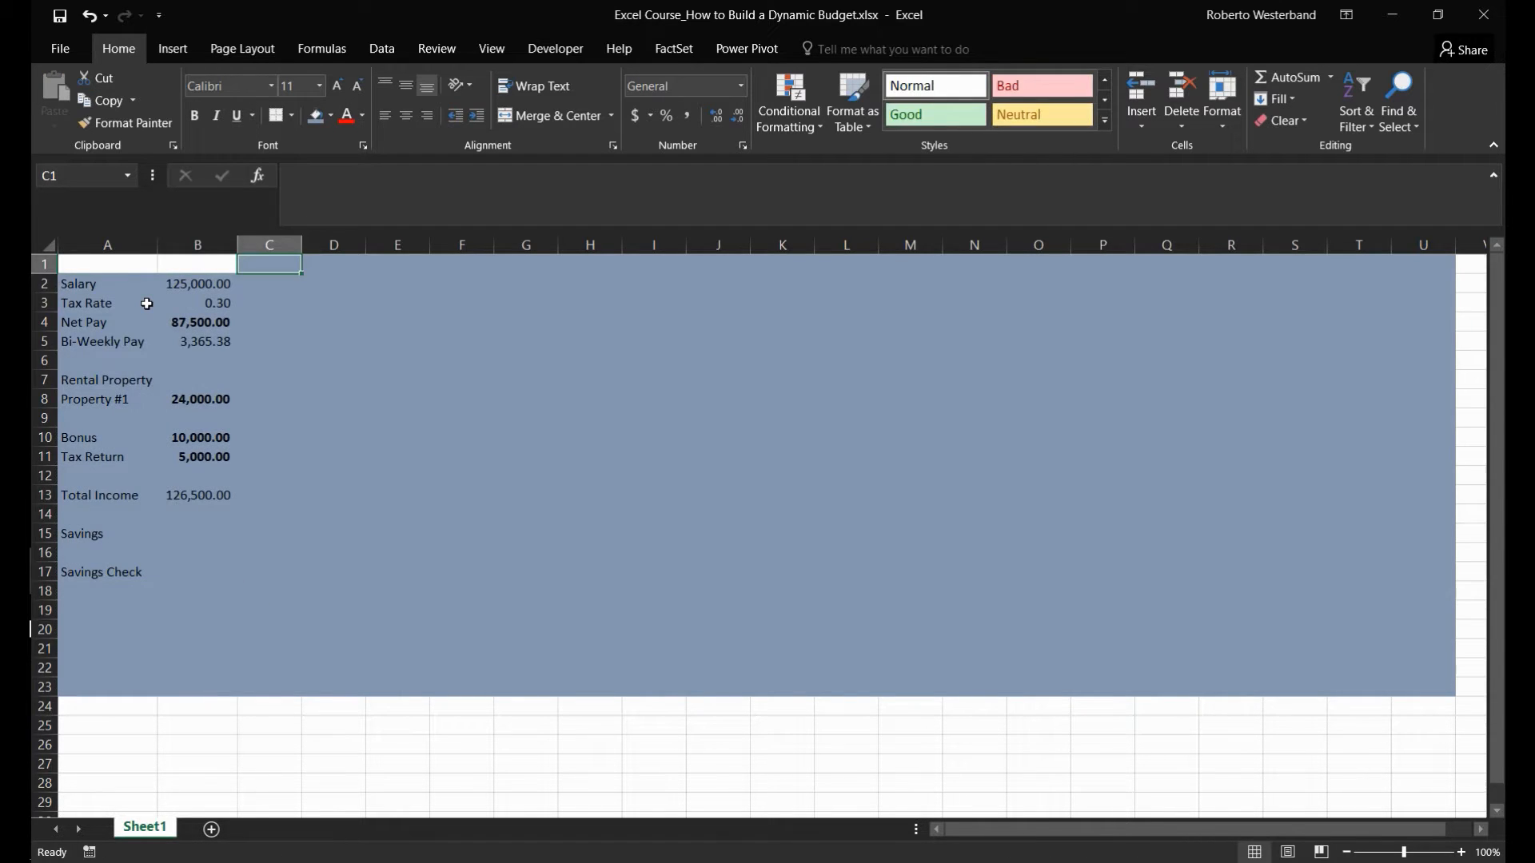
pyautogui.click(125, 122)
pyautogui.click(102, 262)
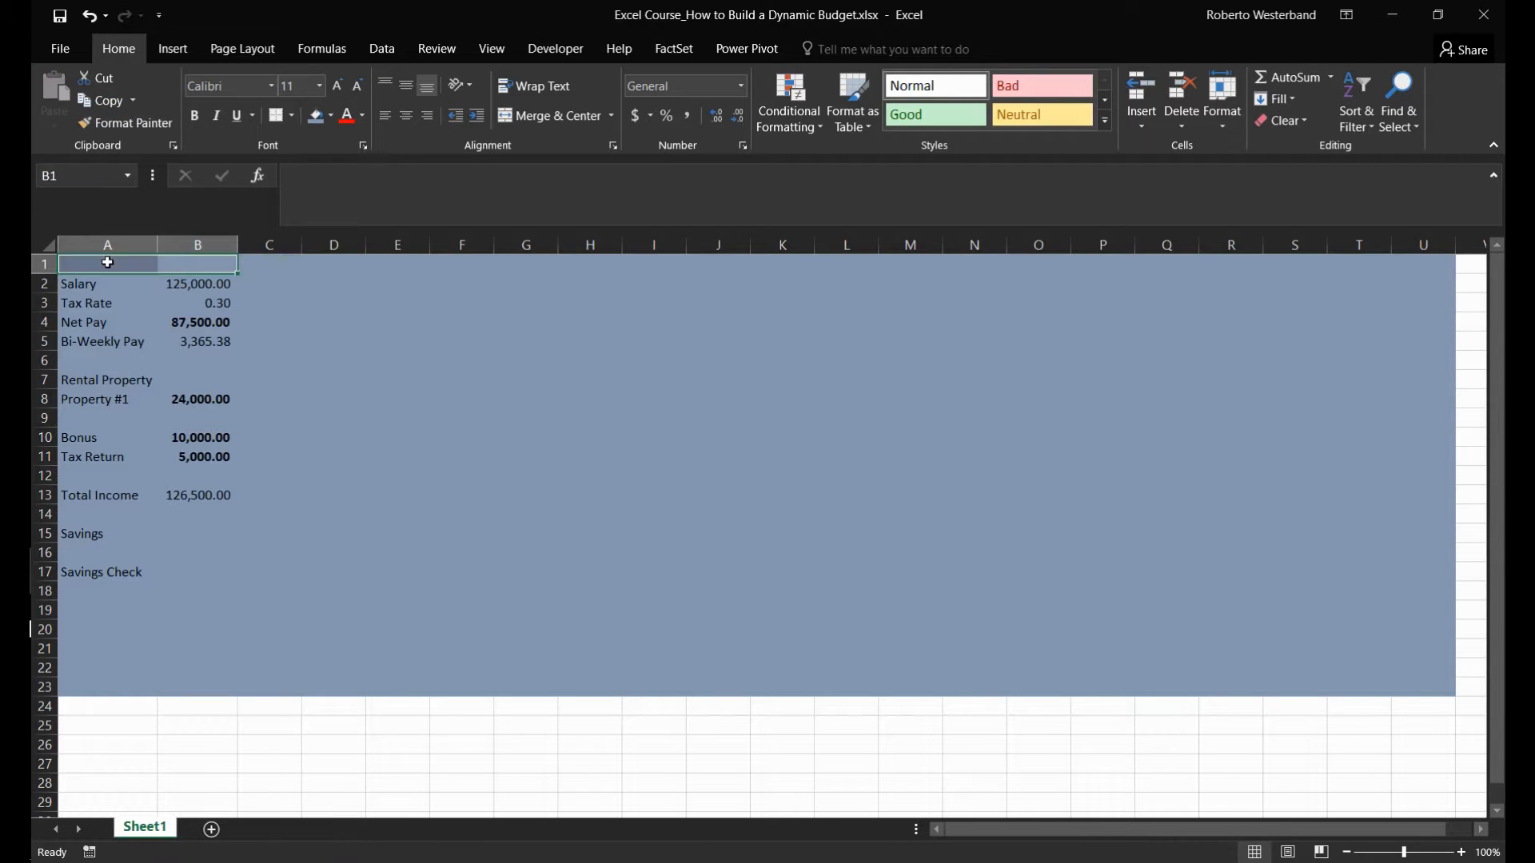
pyautogui.moveTo(102, 262); pyautogui.dragTo(196, 281)
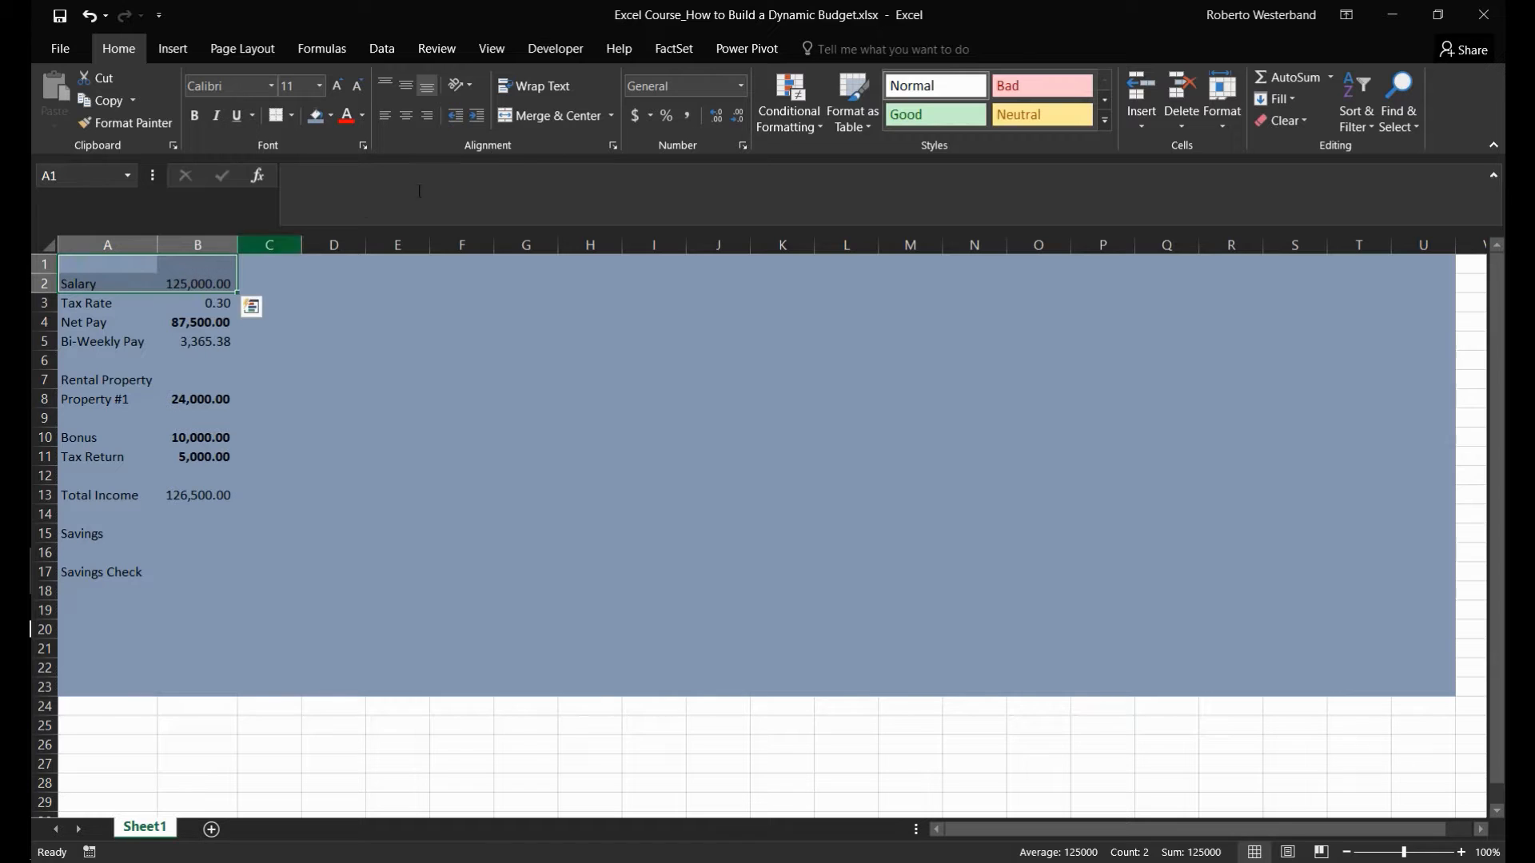
pyautogui.click(564, 116)
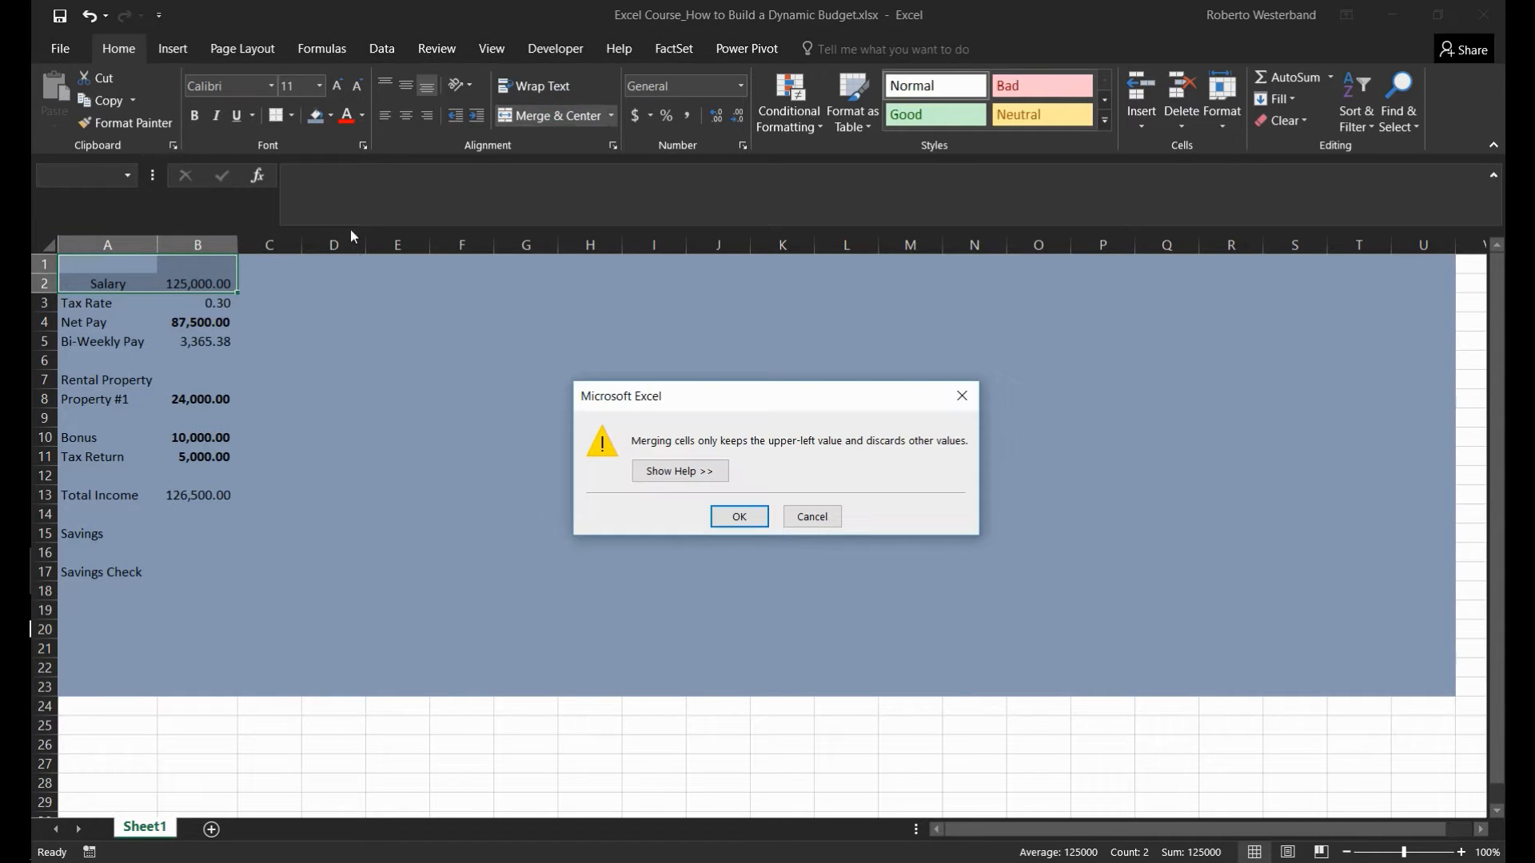
pyautogui.click(793, 524)
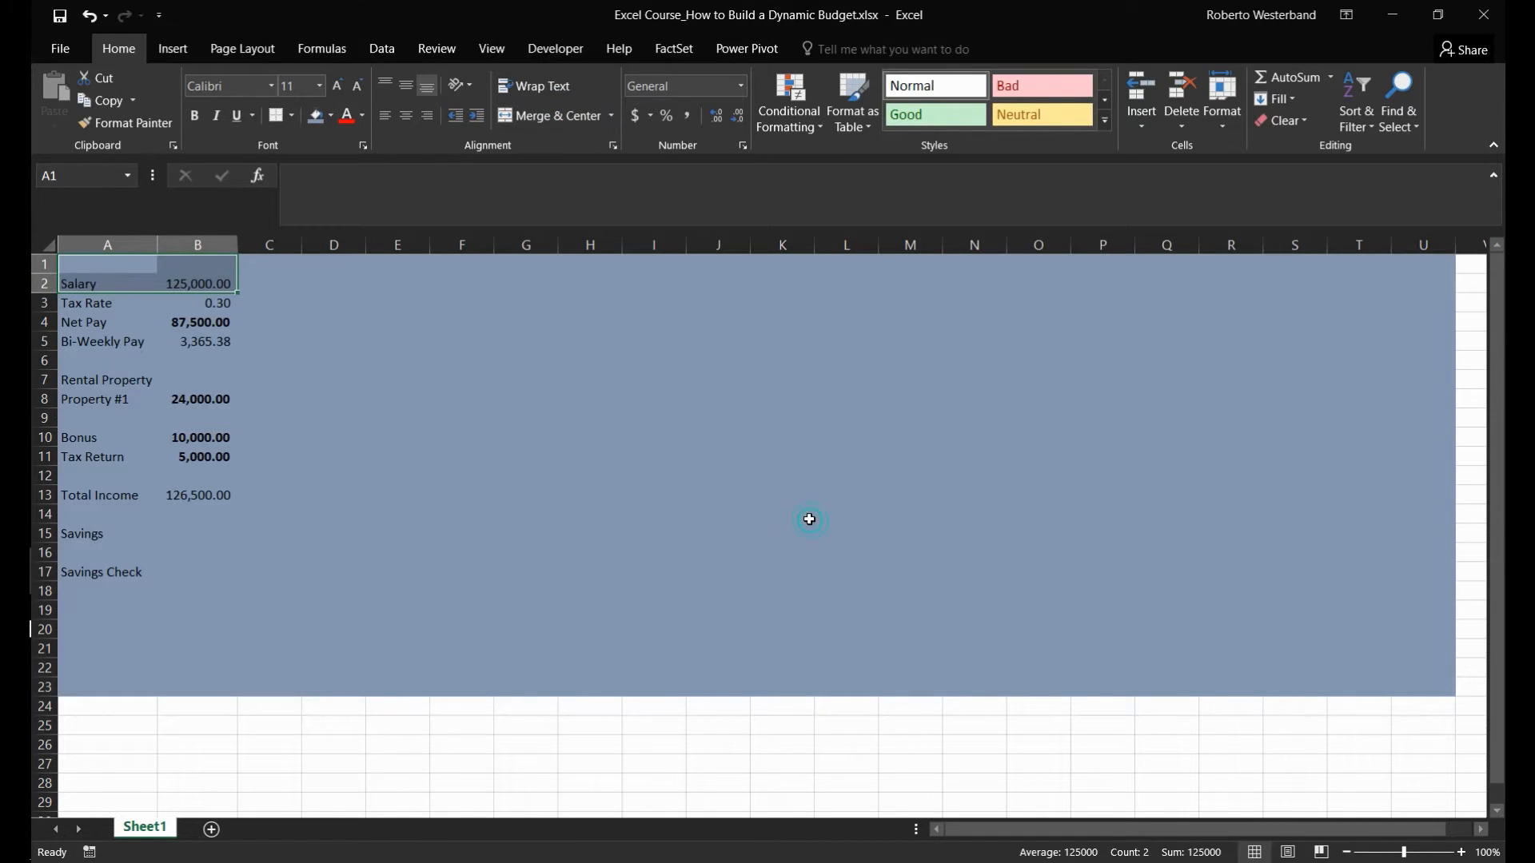
# - Merge and center A1:B1 and enter the bold heading INCOME in it
pyautogui.click(85, 277)
pyautogui.press('Down')
pyautogui.press('Up')
pyautogui.press('Up')
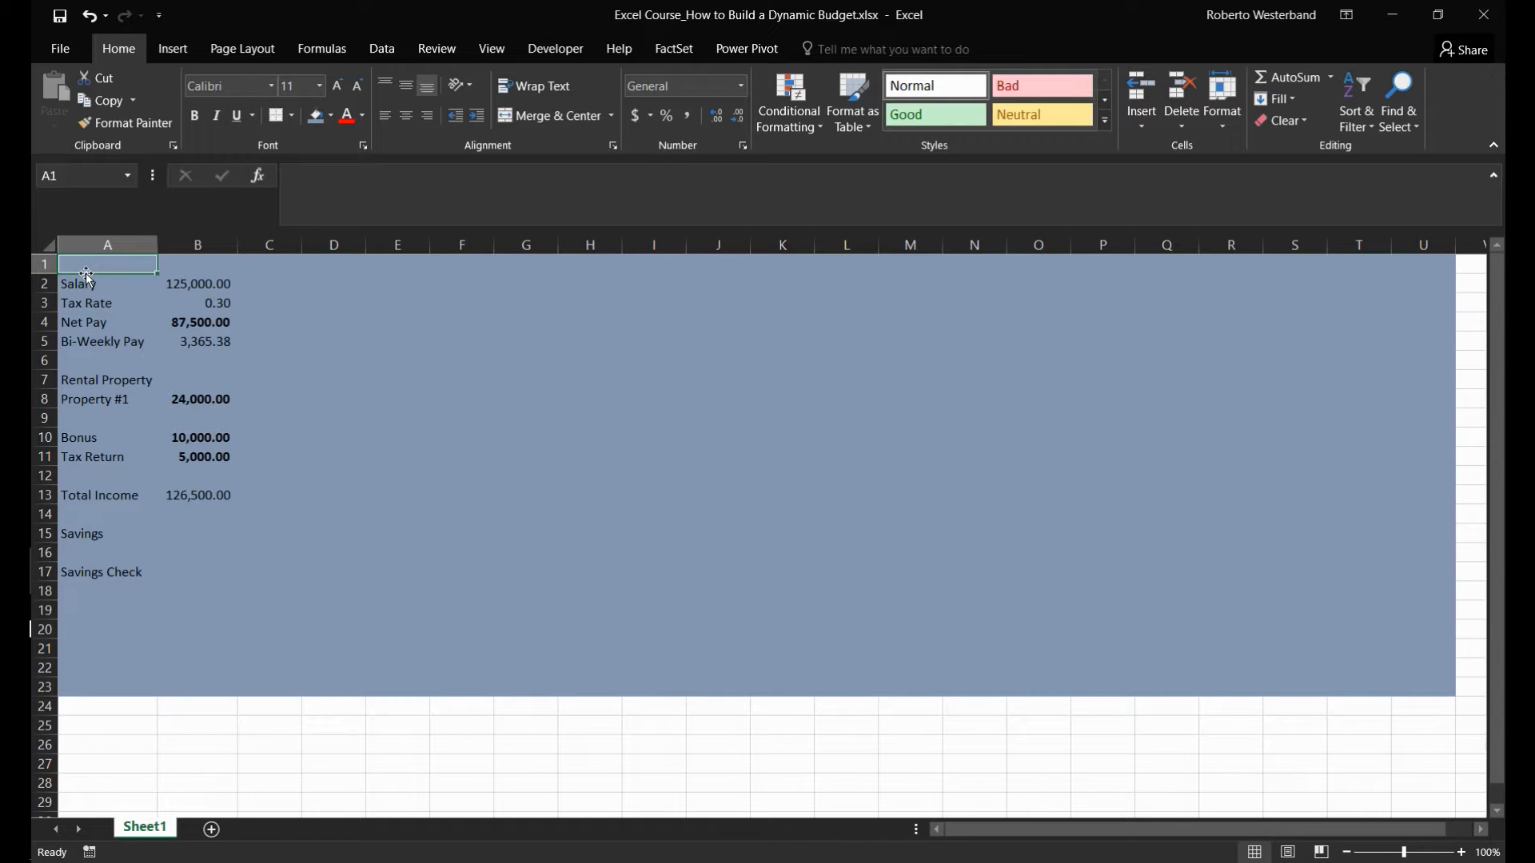
pyautogui.hotkey('shift', 'Right')
pyautogui.click(538, 120)
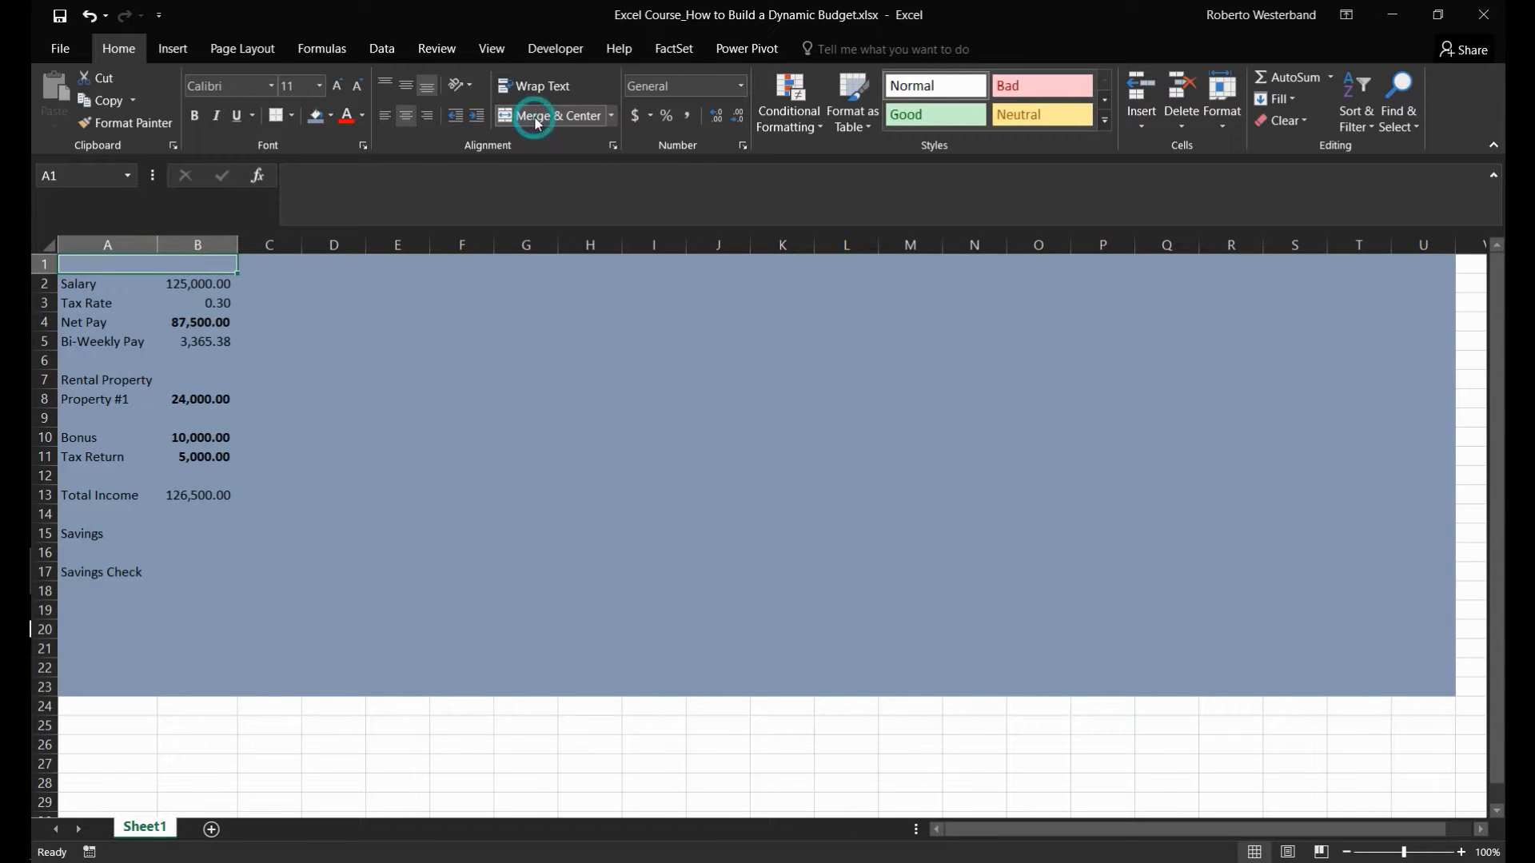
pyautogui.hotkey('ctrl', 'b')
pyautogui.write('INCOME')
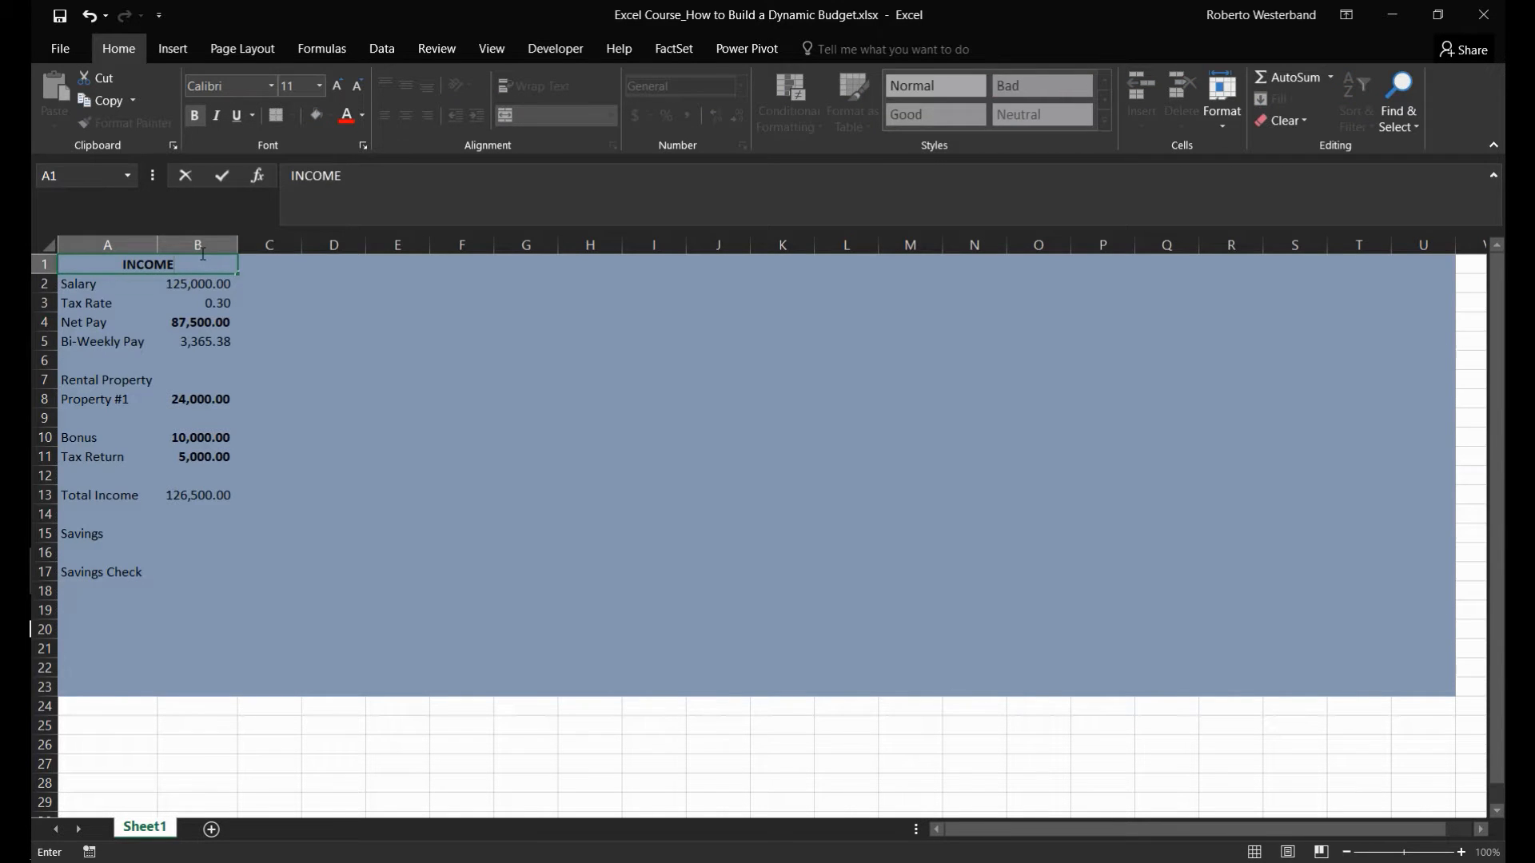
pyautogui.press('Return')
# - Enlarge the INCOME heading to 14 pt and make it italic
pyautogui.press('Up')
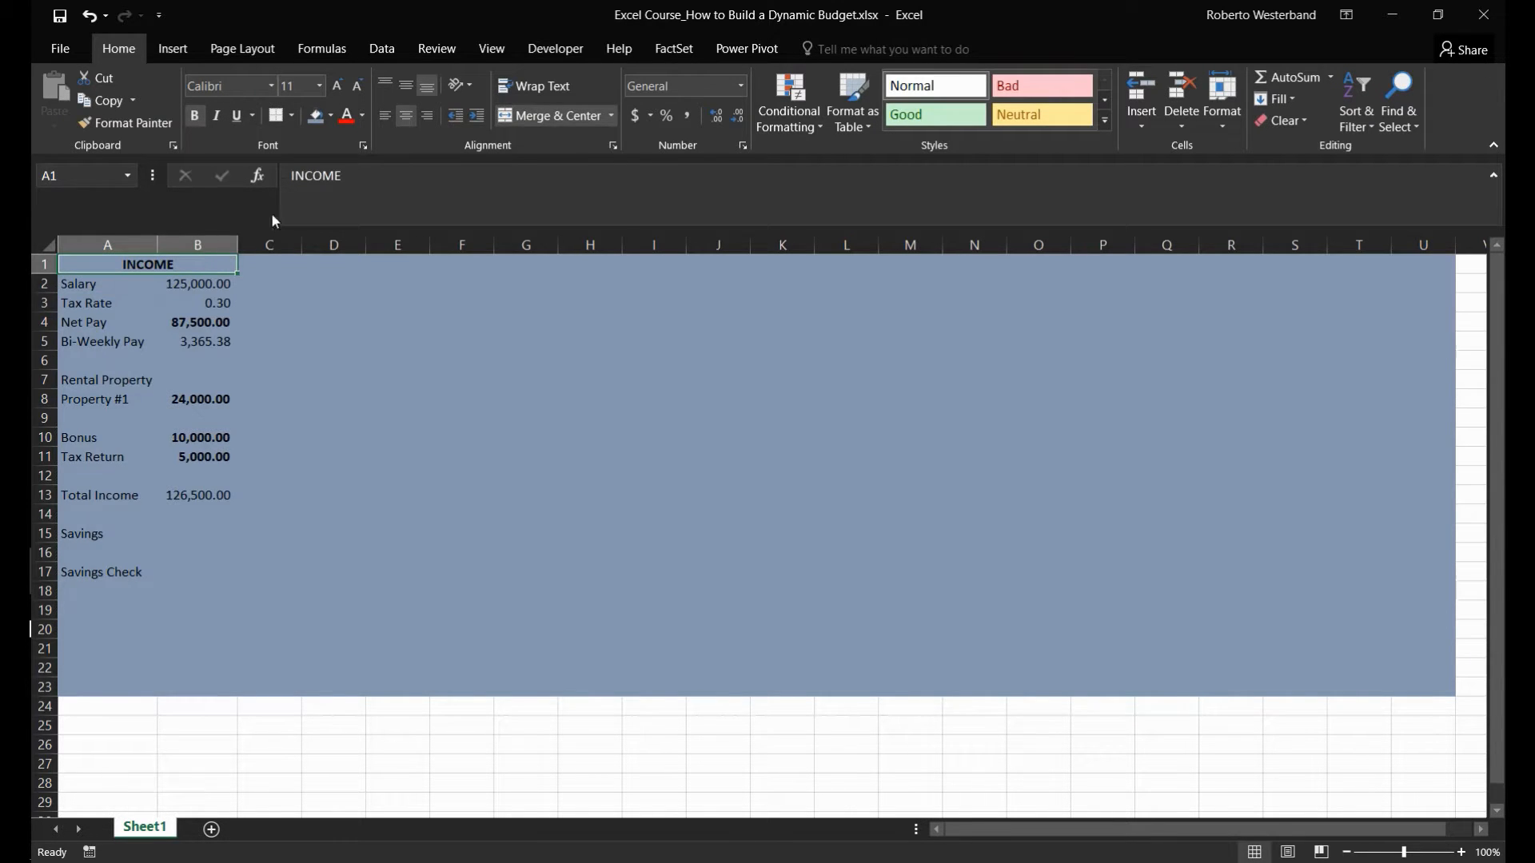
pyautogui.click(339, 87)
pyautogui.click(339, 86)
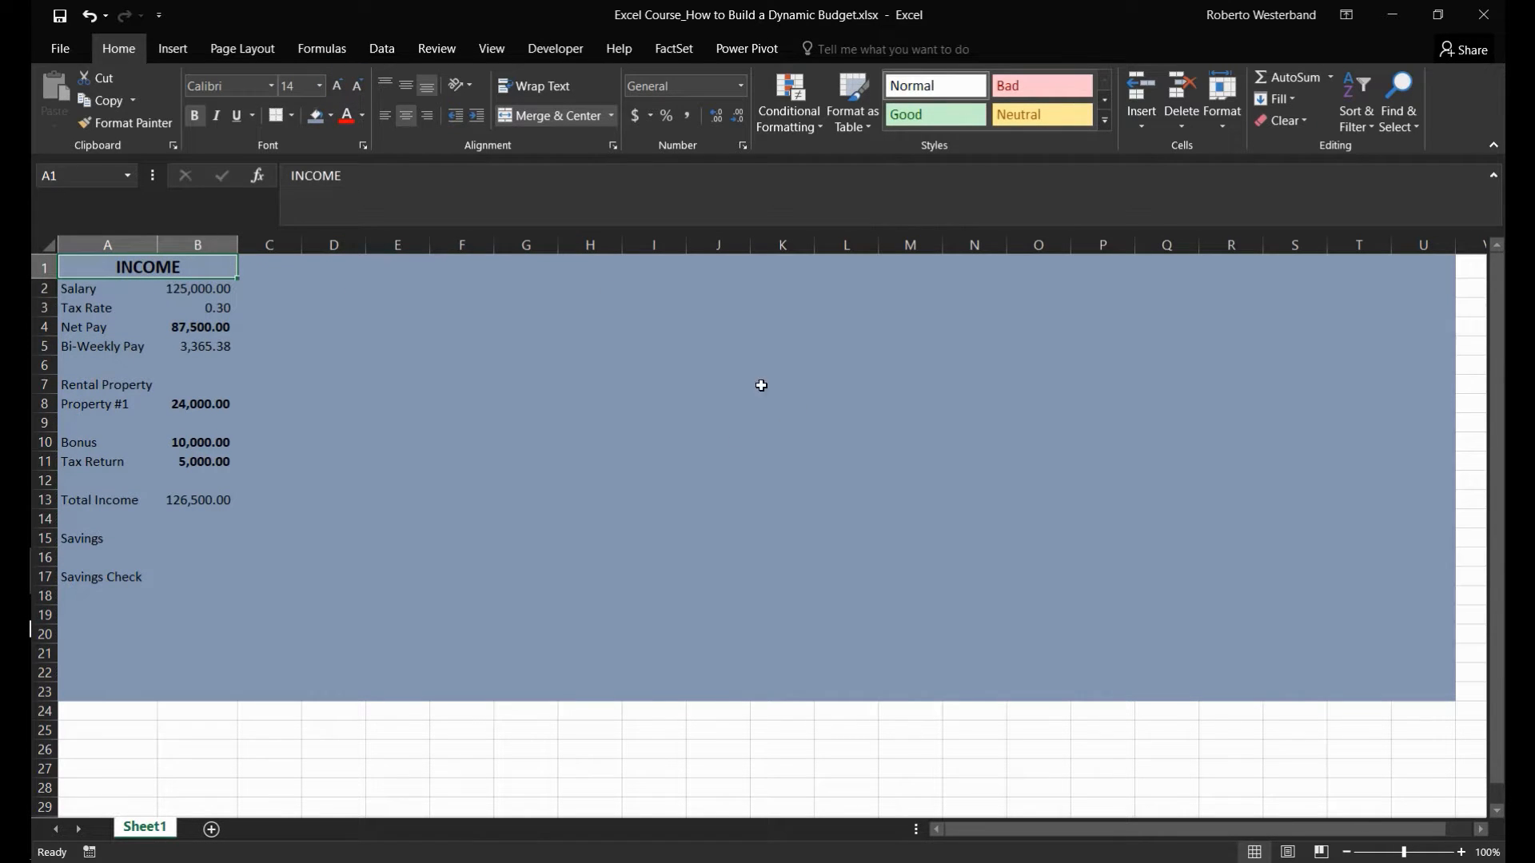
pyautogui.hotkey('ctrl', 'i')
# - Make the total income amount in B13 bold
pyautogui.press('Down')
pyautogui.press('Right')
pyautogui.press('Down')
pyautogui.press('Down')
pyautogui.press('Down')
pyautogui.press('Down')
pyautogui.press('Down')
pyautogui.press('Down')
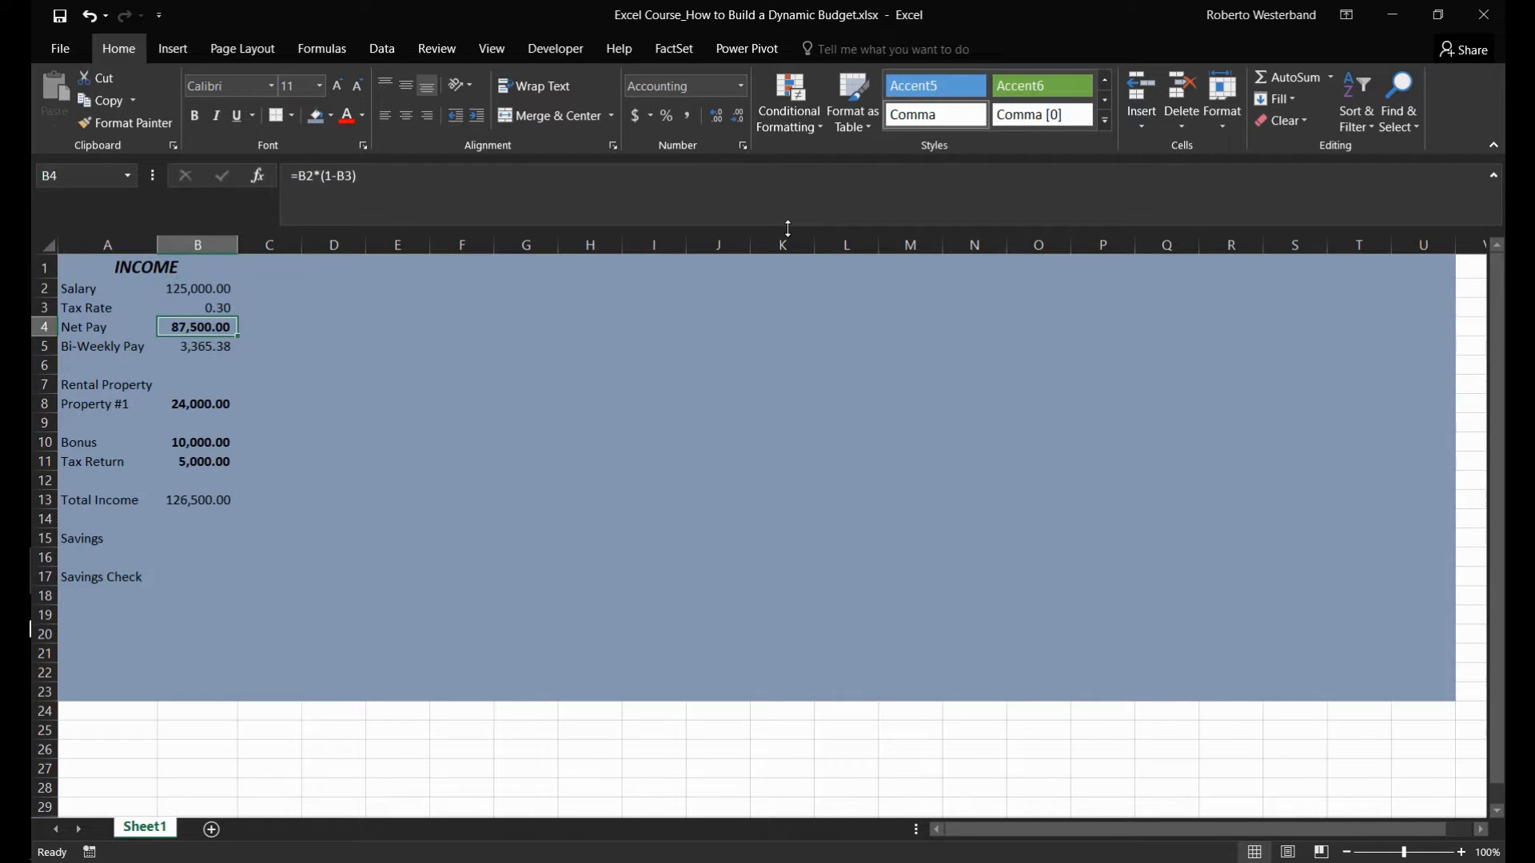
pyautogui.press('Down')
pyautogui.press('Down')
pyautogui.press('Down')
pyautogui.press('Down')
pyautogui.press('Down')
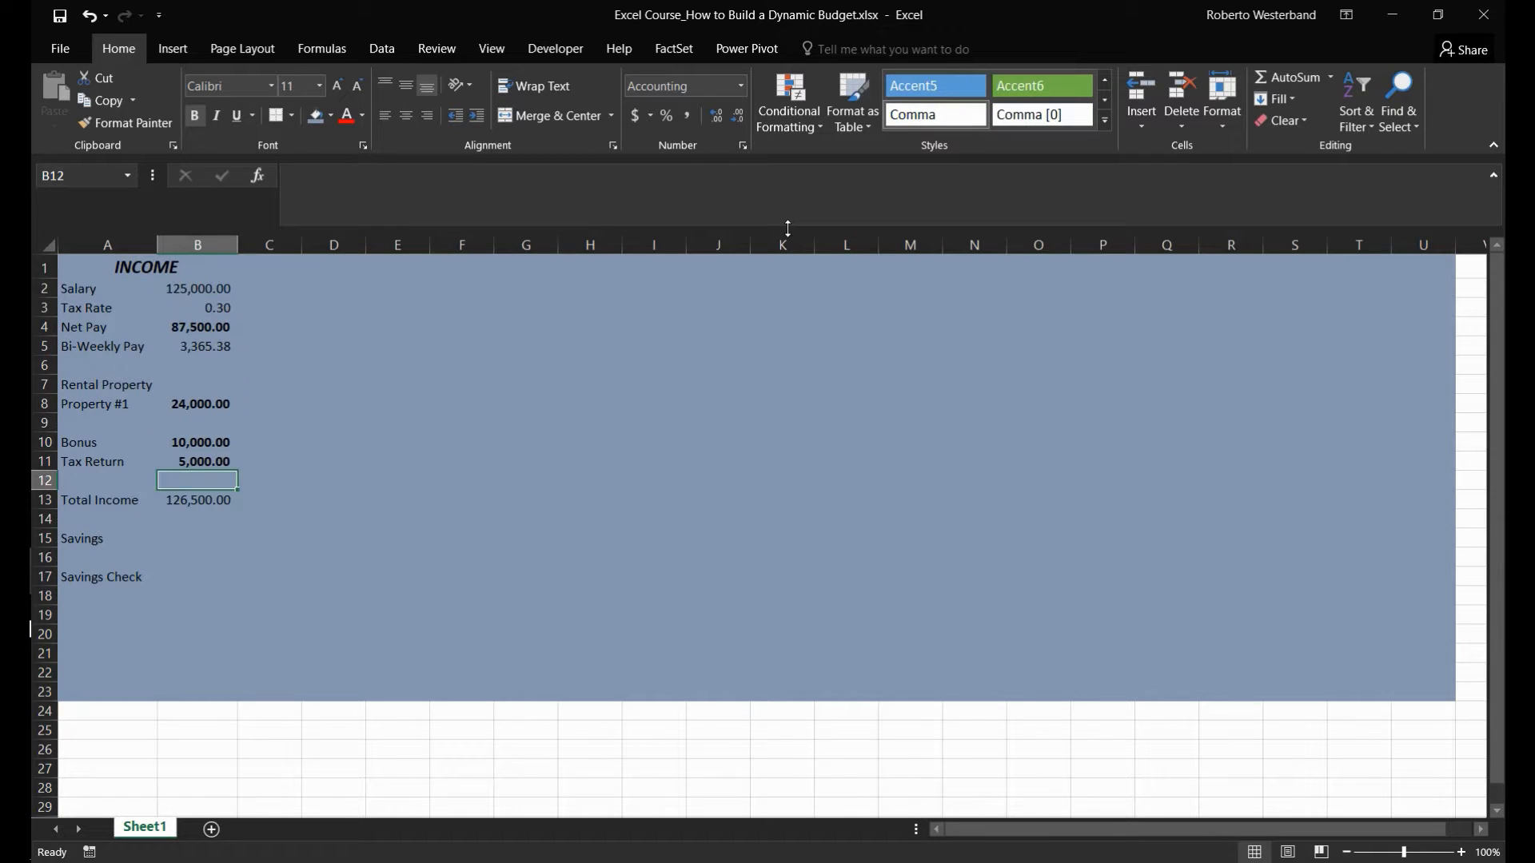
pyautogui.hotkey('ctrl', 'b')
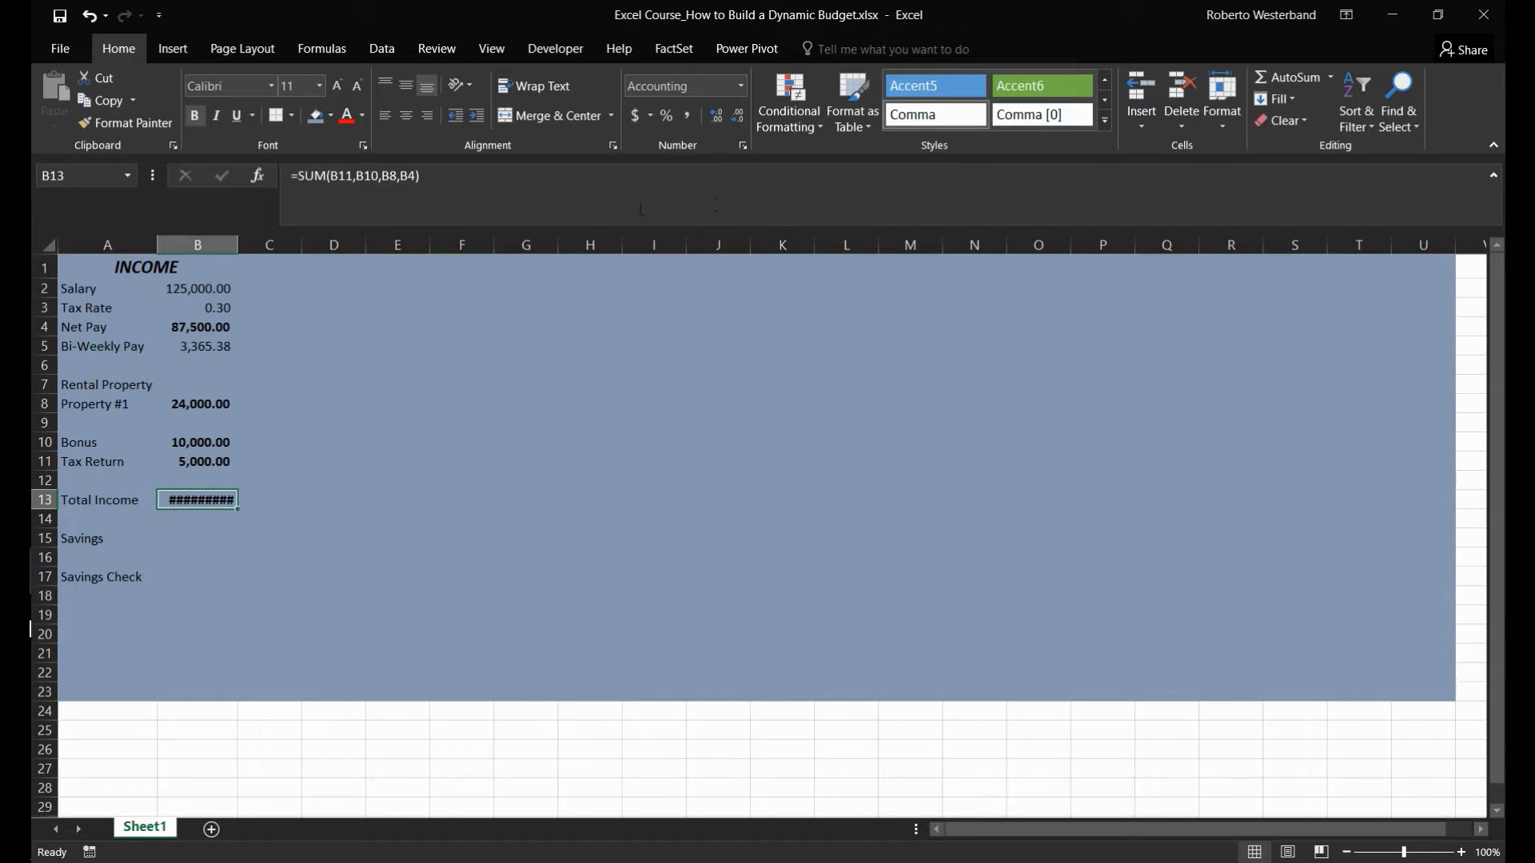
# - Autofit the width of column B and enlarge the total income amount in B13 to 14 pt
pyautogui.doubleClick(239, 243)
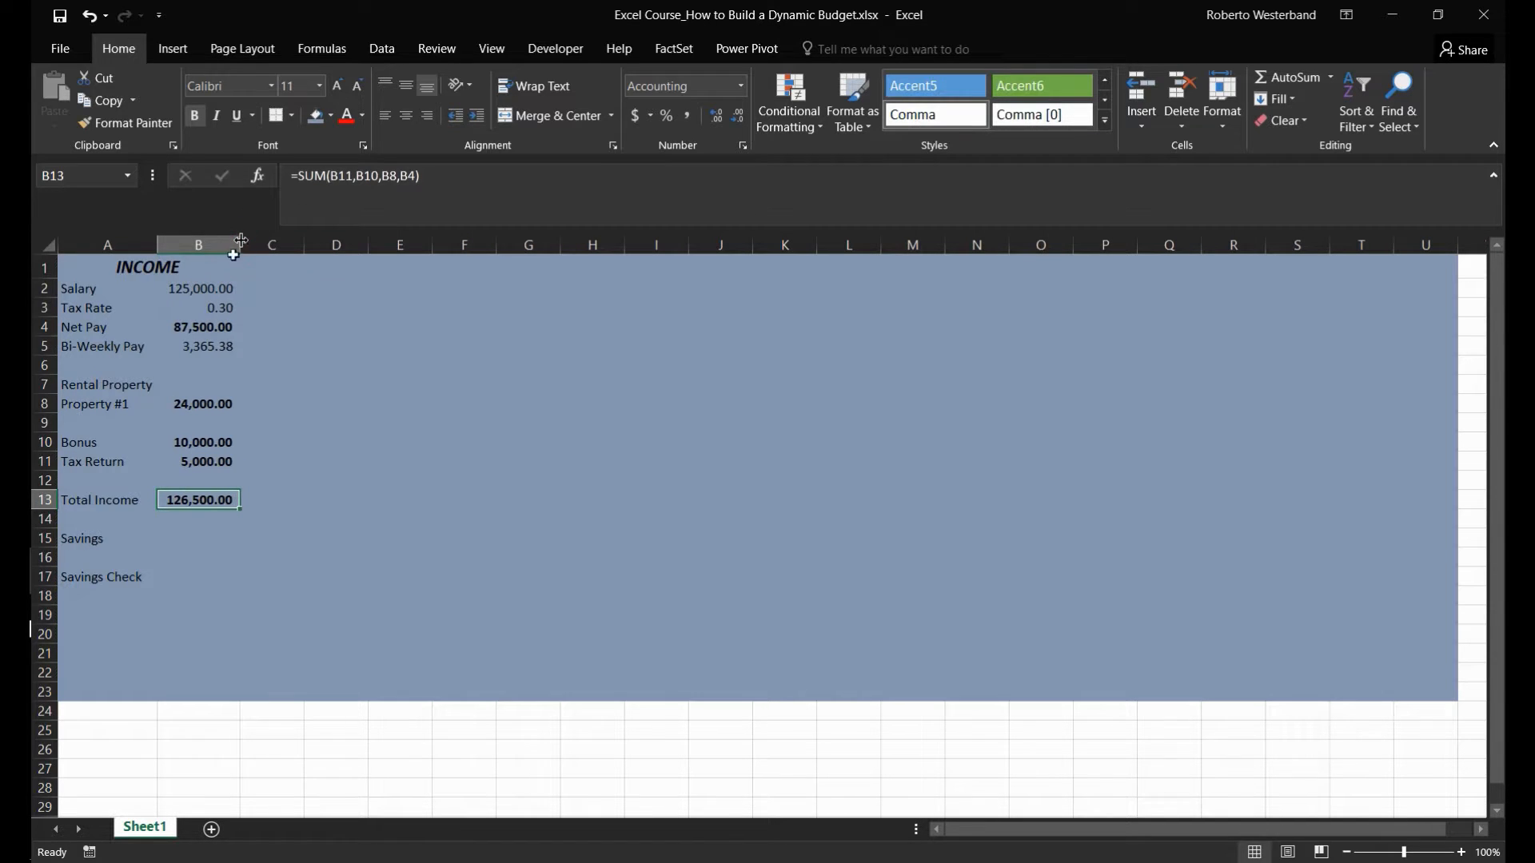
pyautogui.click(337, 87)
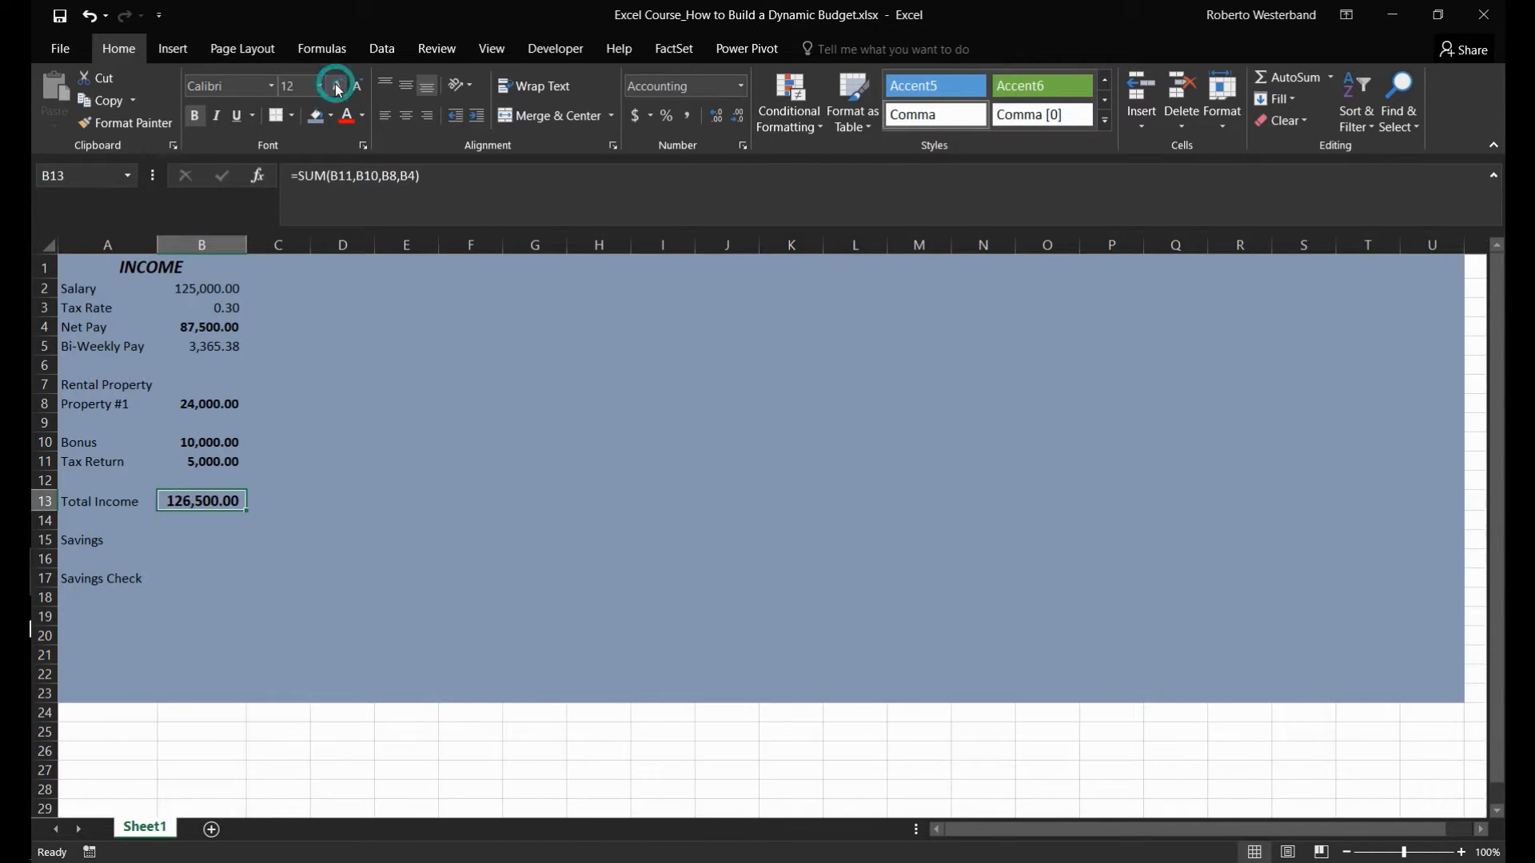
pyautogui.click(337, 86)
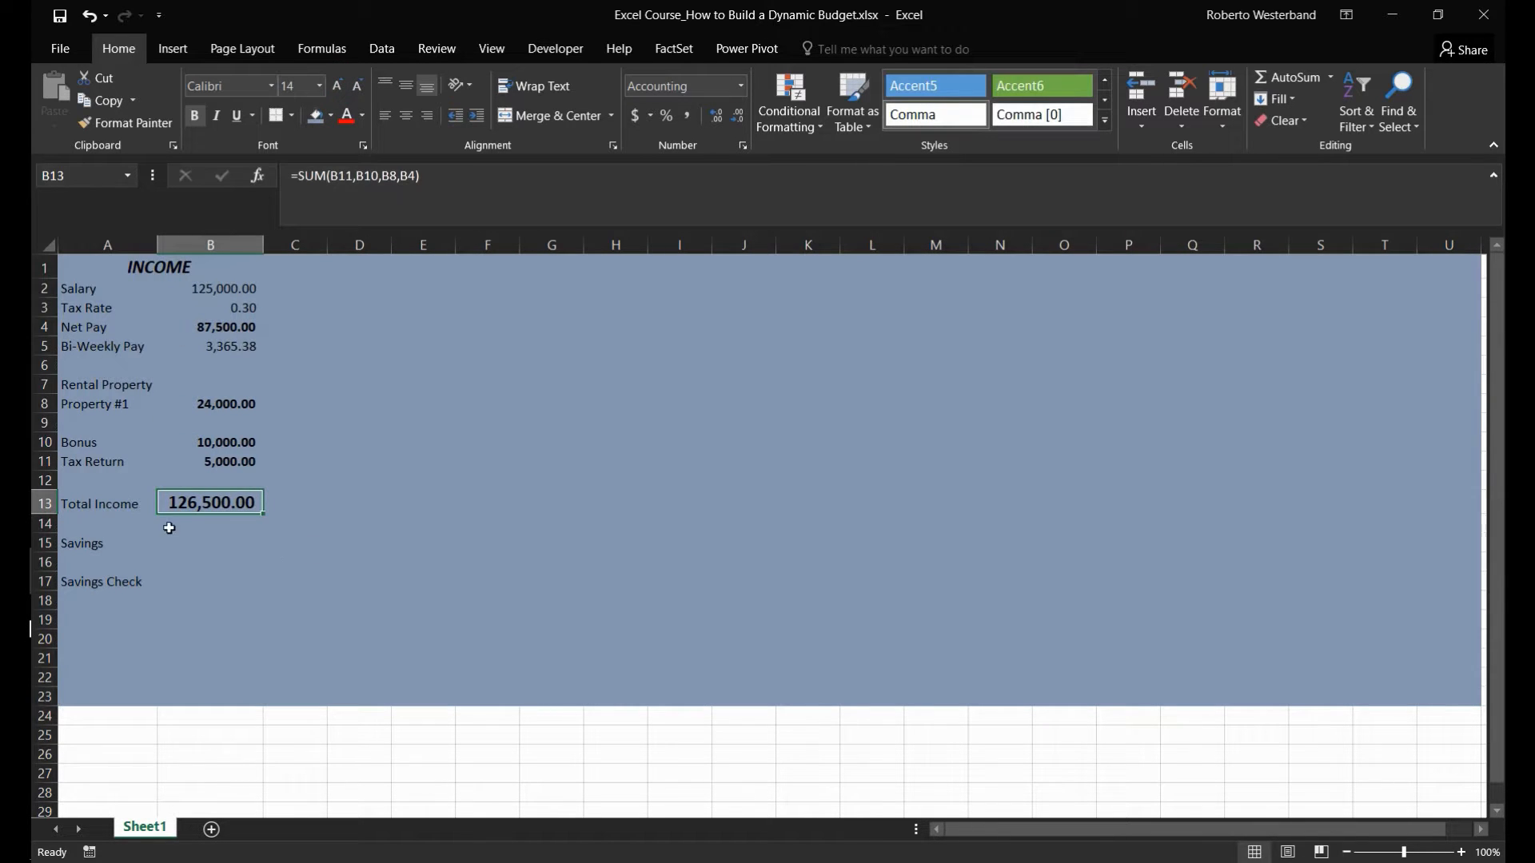
pyautogui.click(207, 542)
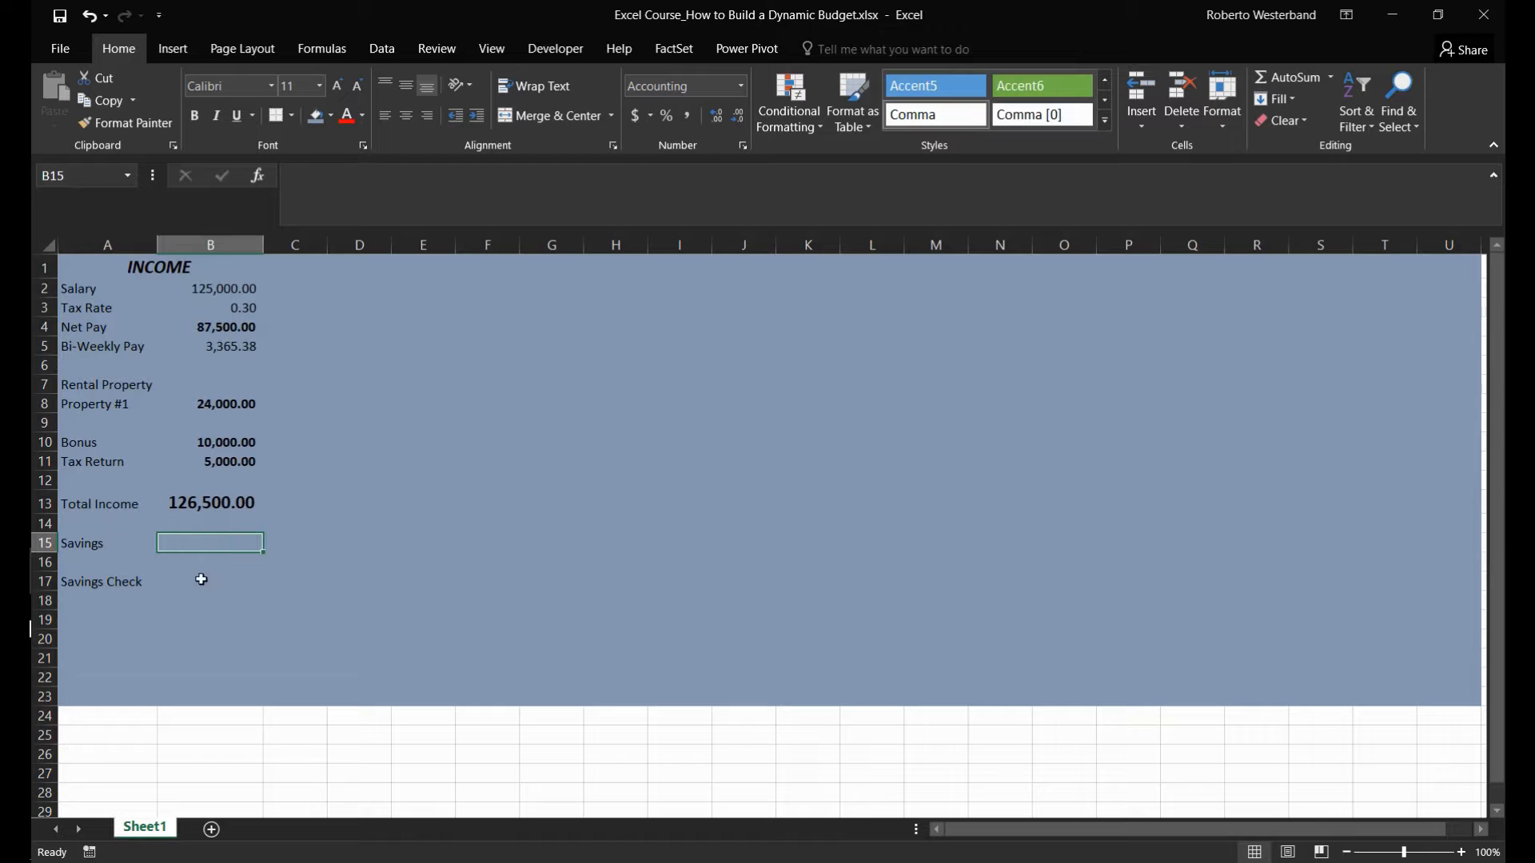
pyautogui.click(200, 581)
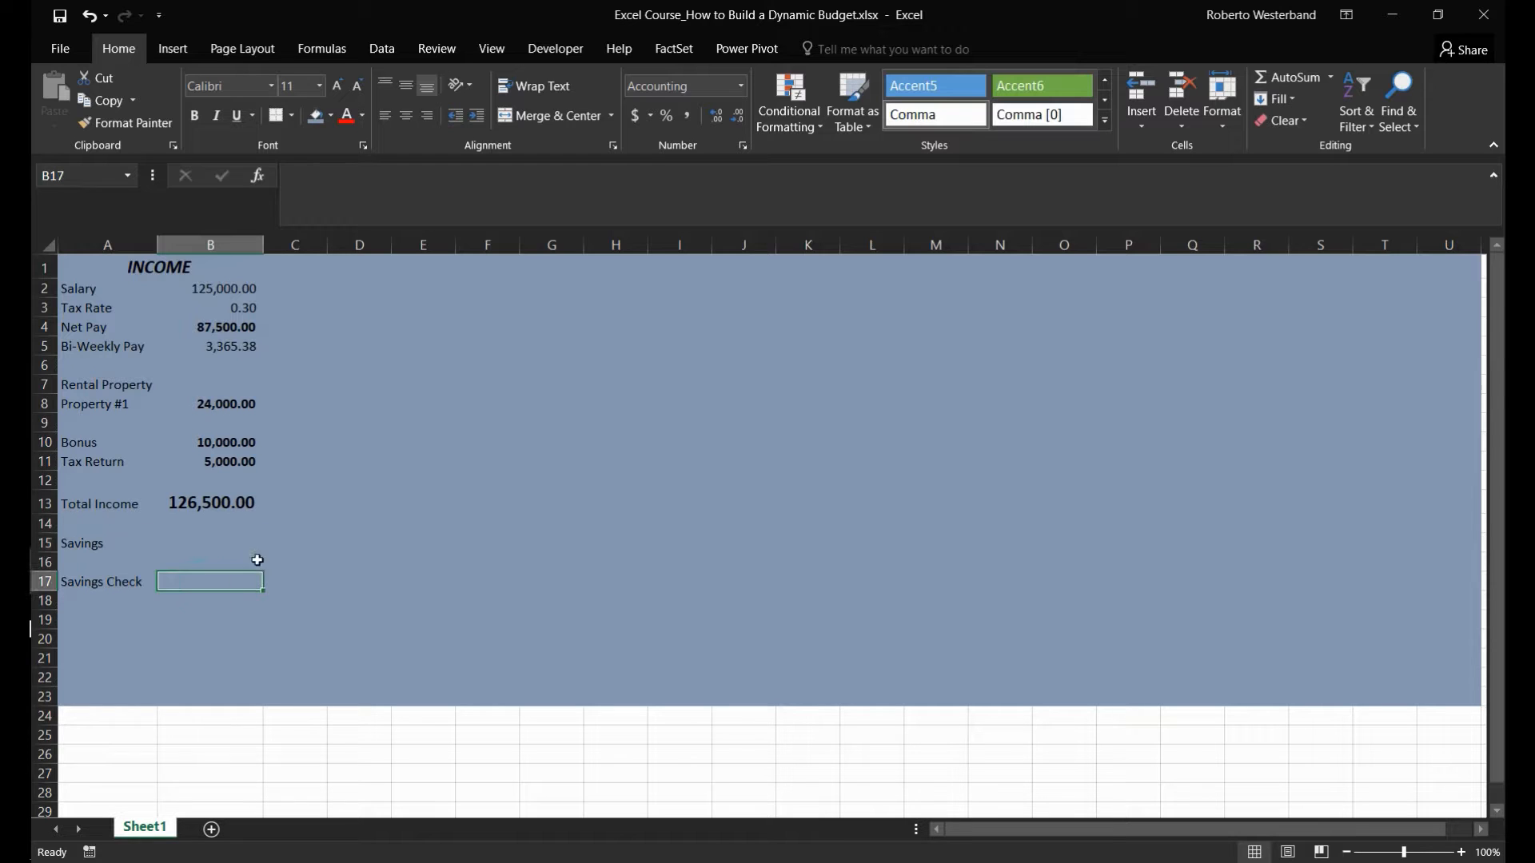
# - Merge and center the cells E1:G1 for a new section heading
pyautogui.click(345, 289)
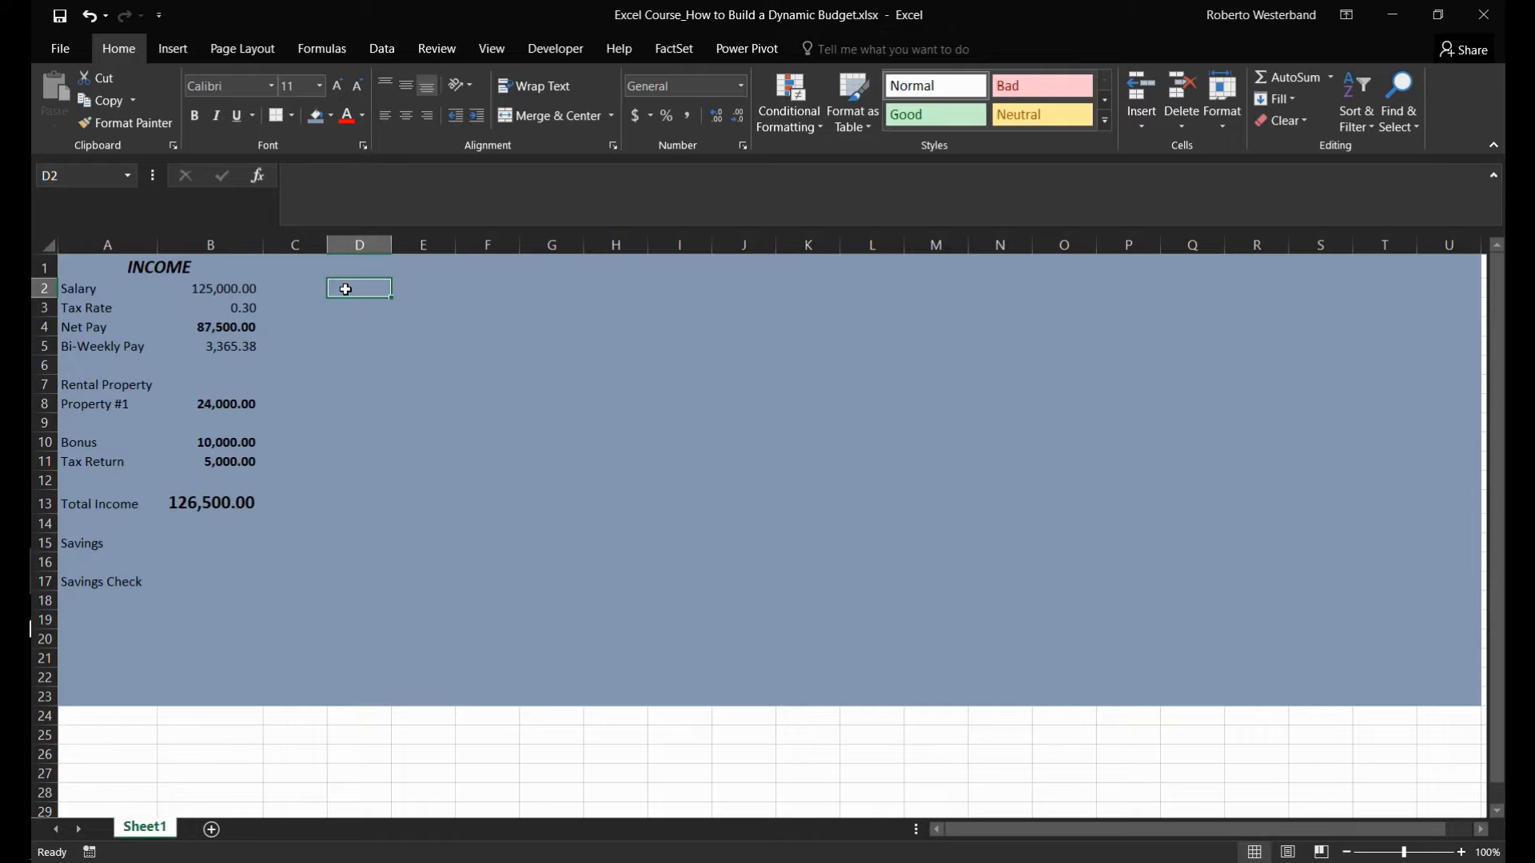
pyautogui.press('Up')
pyautogui.press('Right')
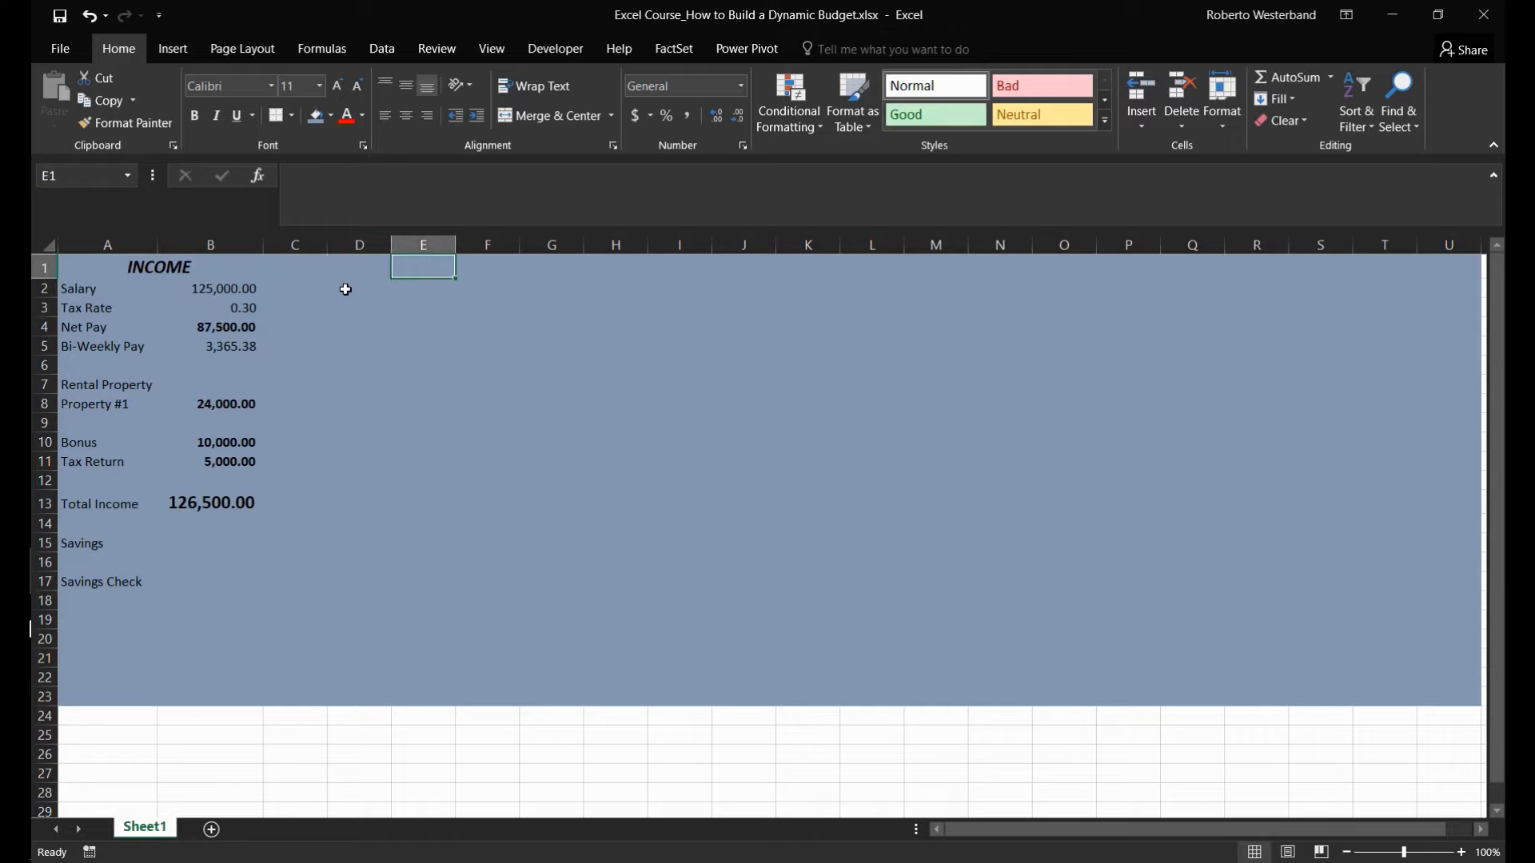
pyautogui.hotkey('shift', 'Right')
pyautogui.hotkey('shift', 'Right')
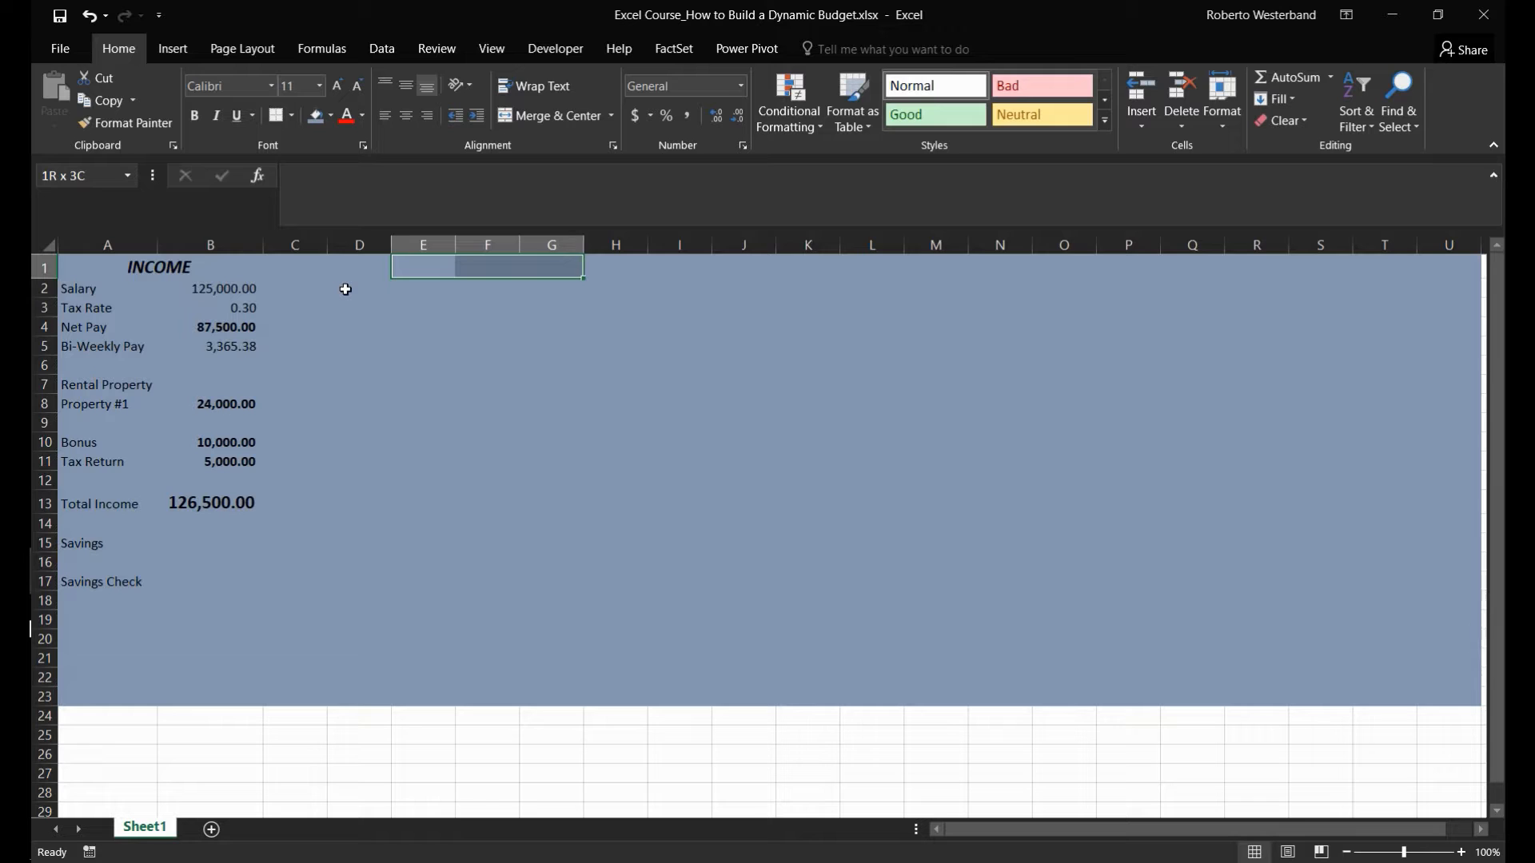
pyautogui.hotkey('shift', 'Right')
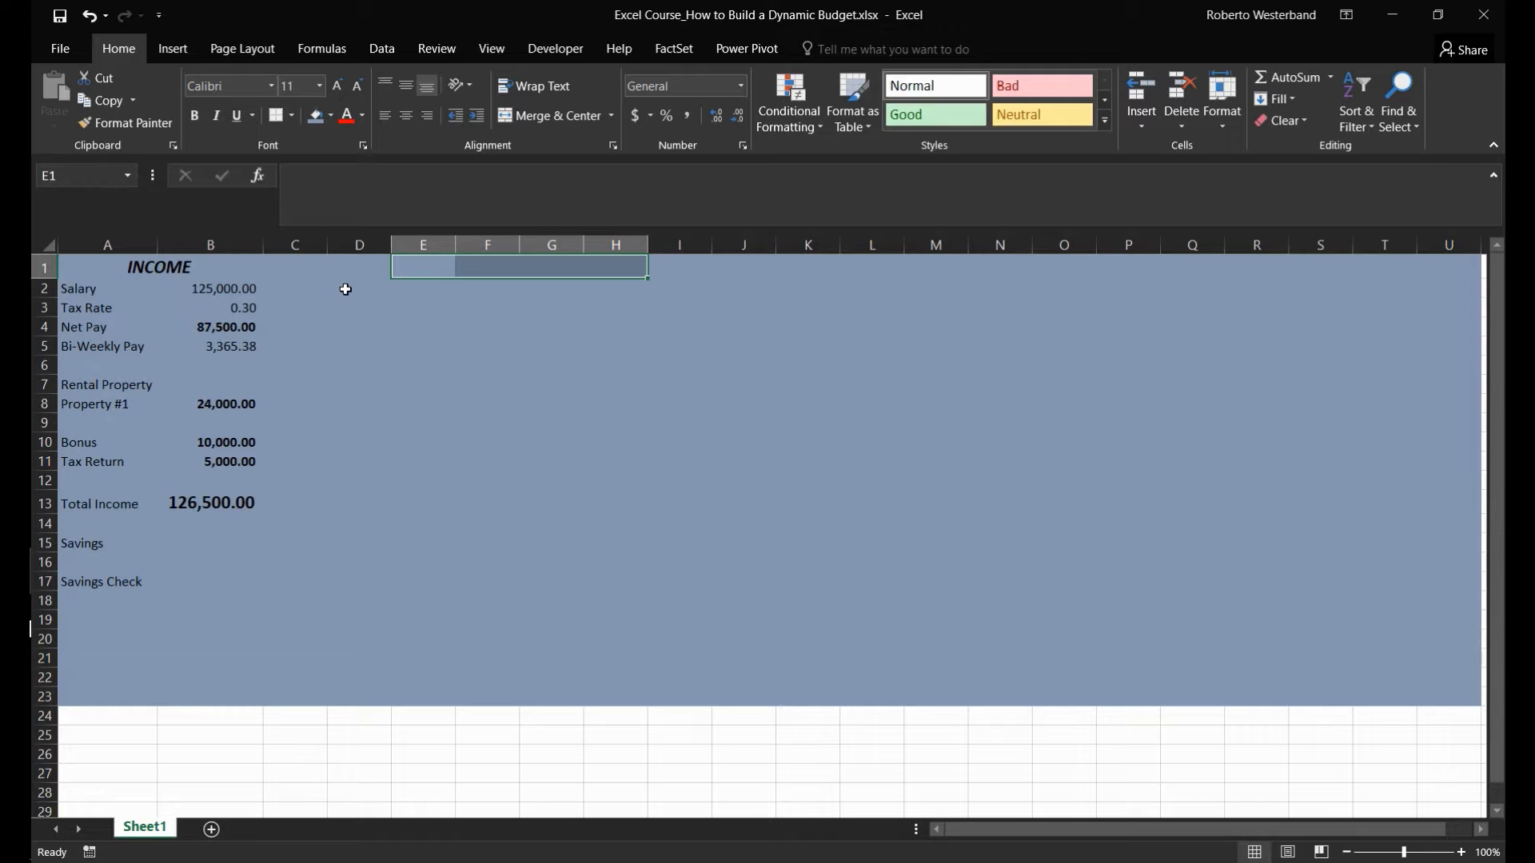
pyautogui.hotkey('shift', 'Left')
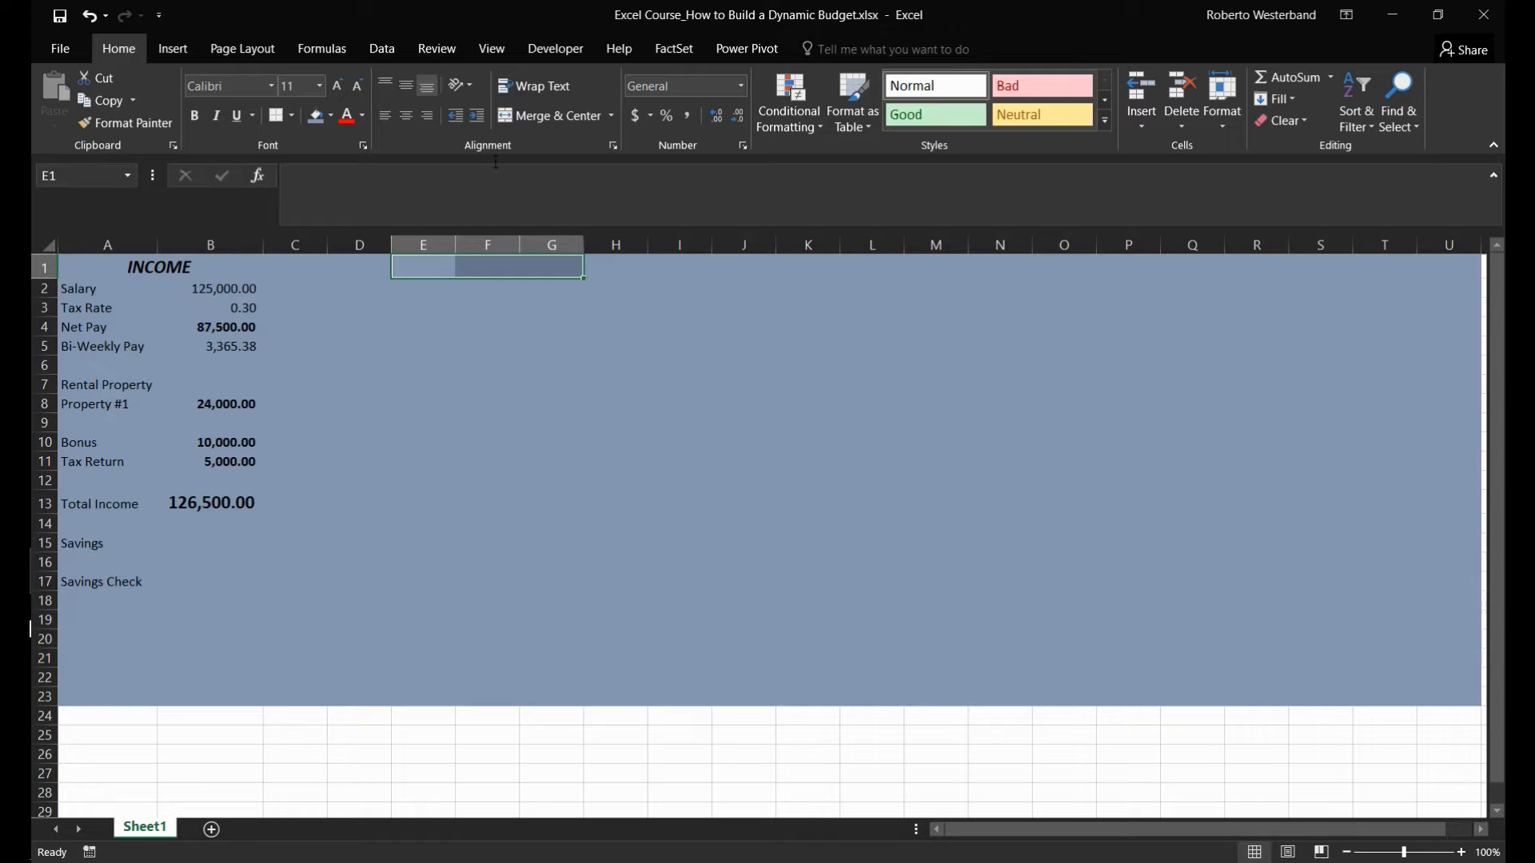
pyautogui.click(541, 117)
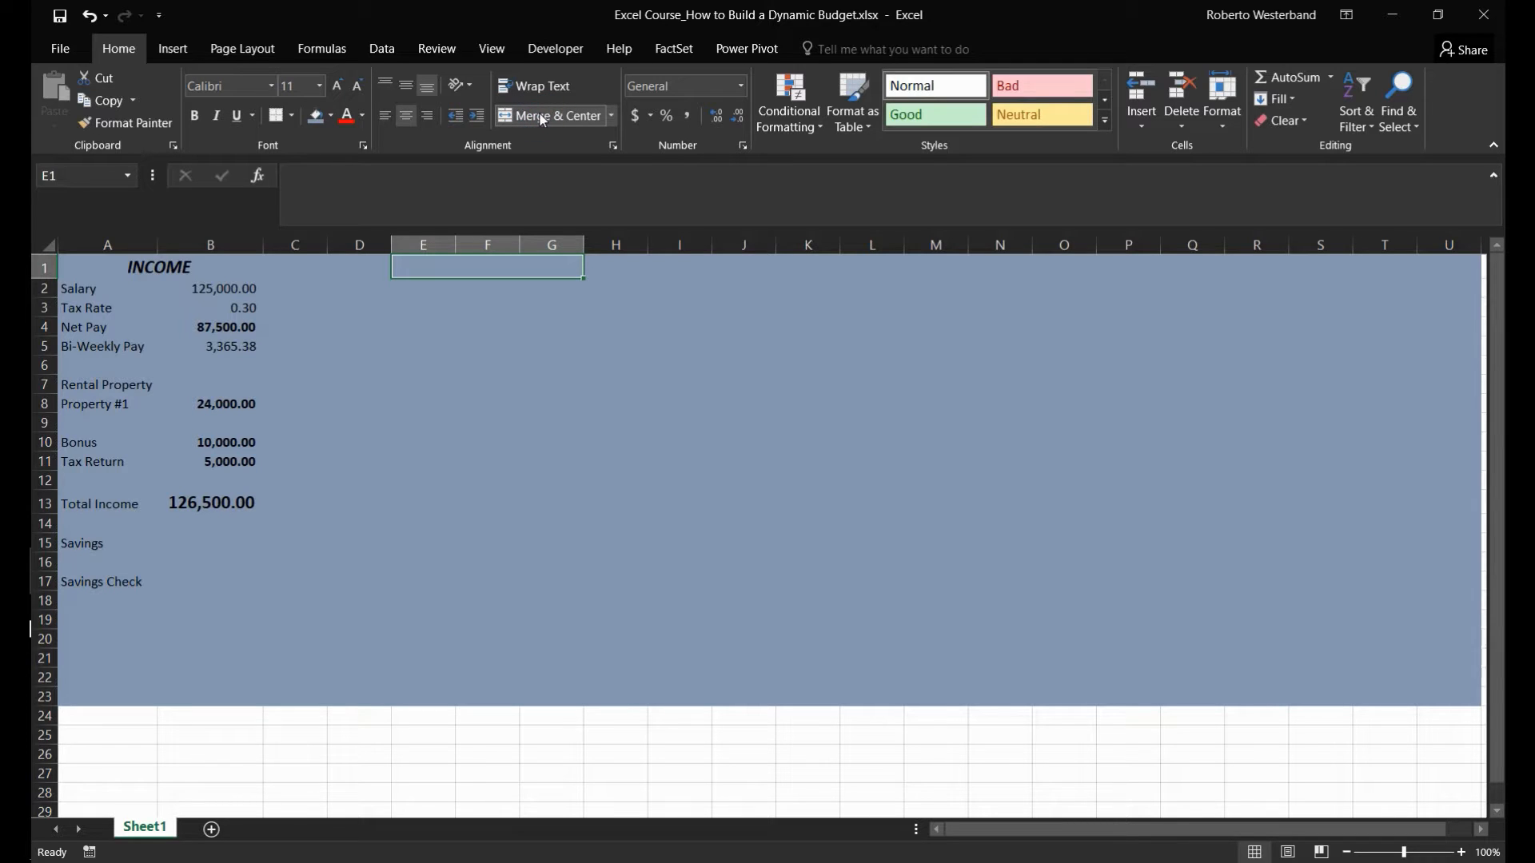
# - Enter the bold heading Expenses in the merged cell E1
pyautogui.hotkey('ctrl', 'b')
pyautogui.write('I')
pyautogui.press('BackSpace')
pyautogui.write('Exp')
pyautogui.press('BackSpace')
pyautogui.press('BackSpace')
pyautogui.press('BackSpace')
pyautogui.write('Expense')
pyautogui.press('BackSpace')
pyautogui.press('BackSpace')
pyautogui.write('ses')
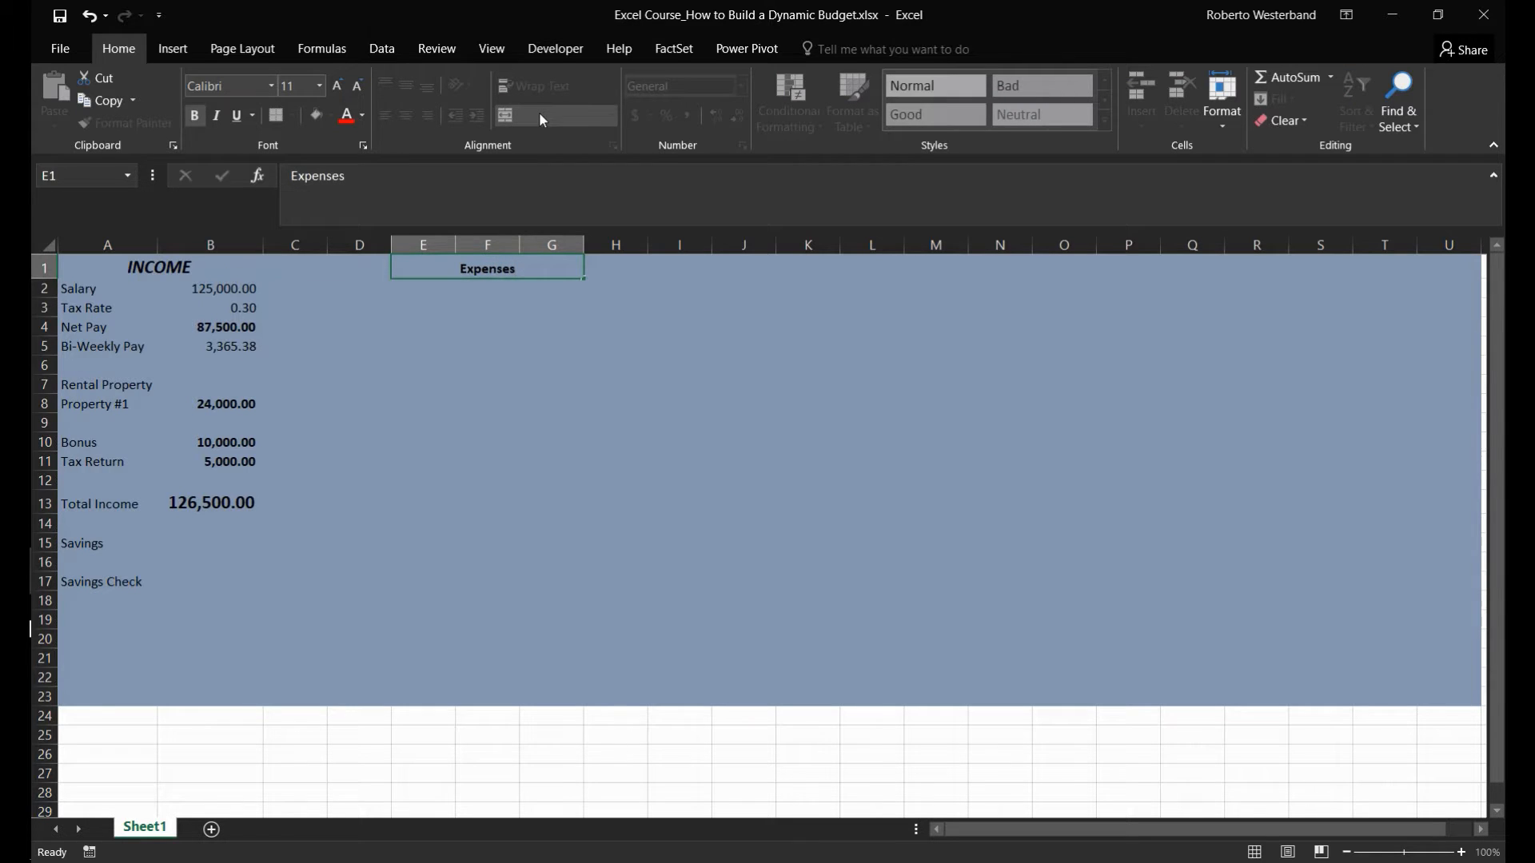
pyautogui.press('Return')
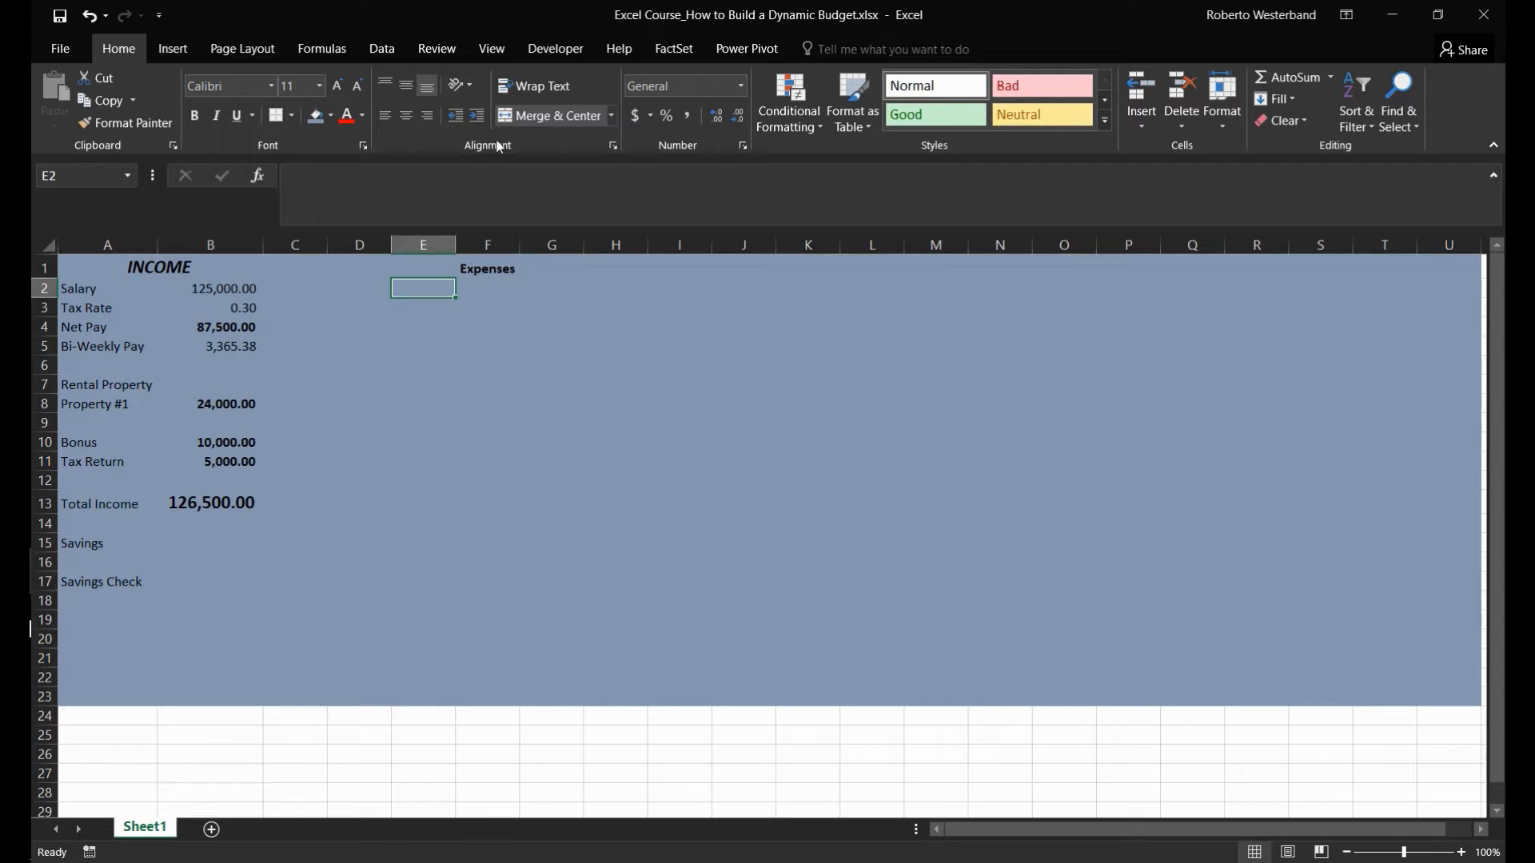
# - Copy the INCOME heading's formatting onto the Expenses heading
pyautogui.click(454, 271)
pyautogui.click(195, 276)
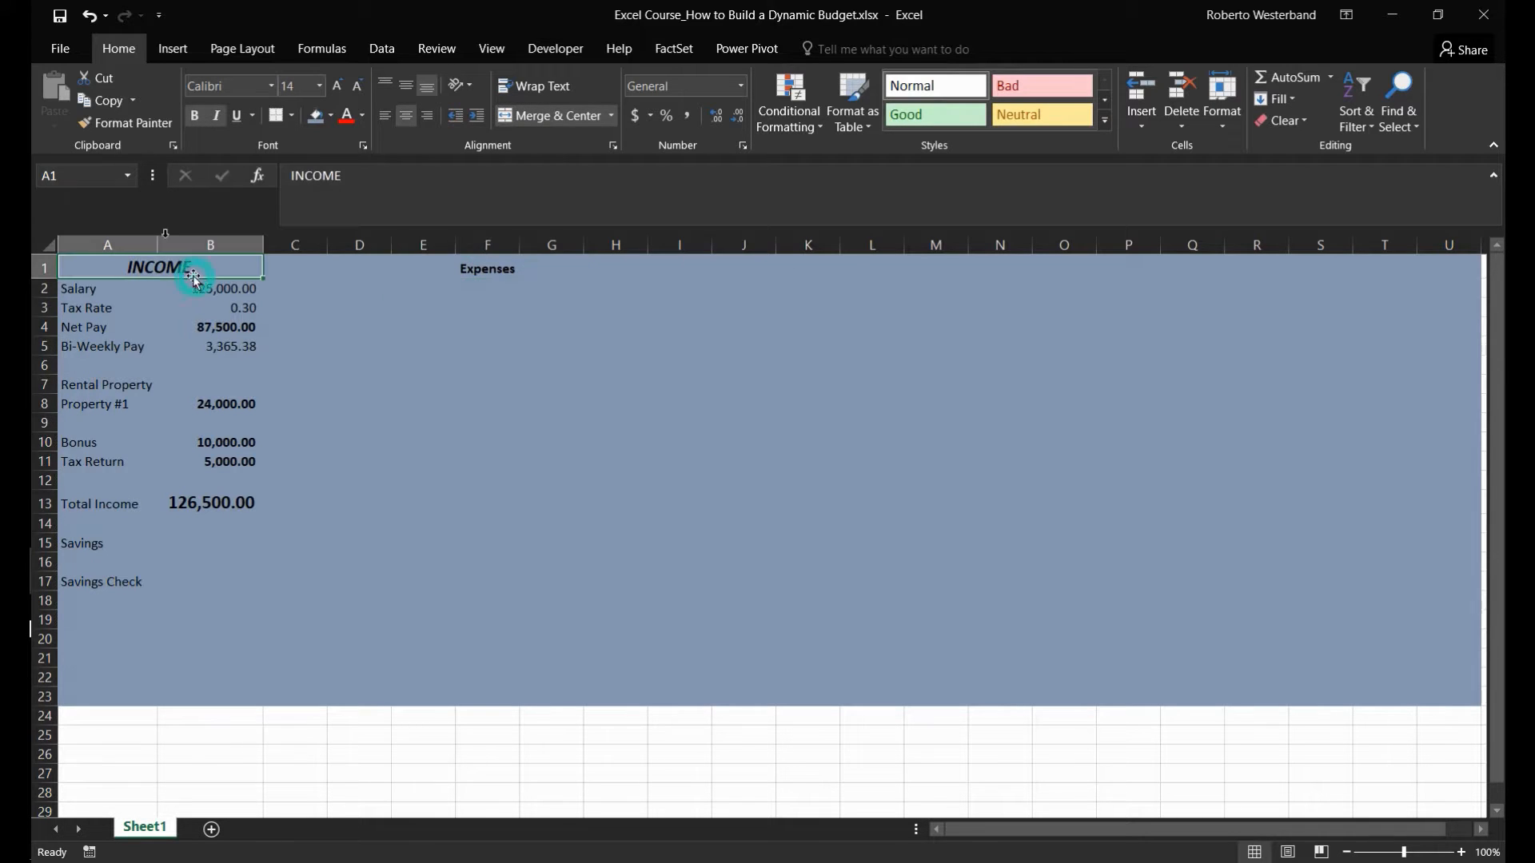
pyautogui.click(125, 122)
pyautogui.click(479, 269)
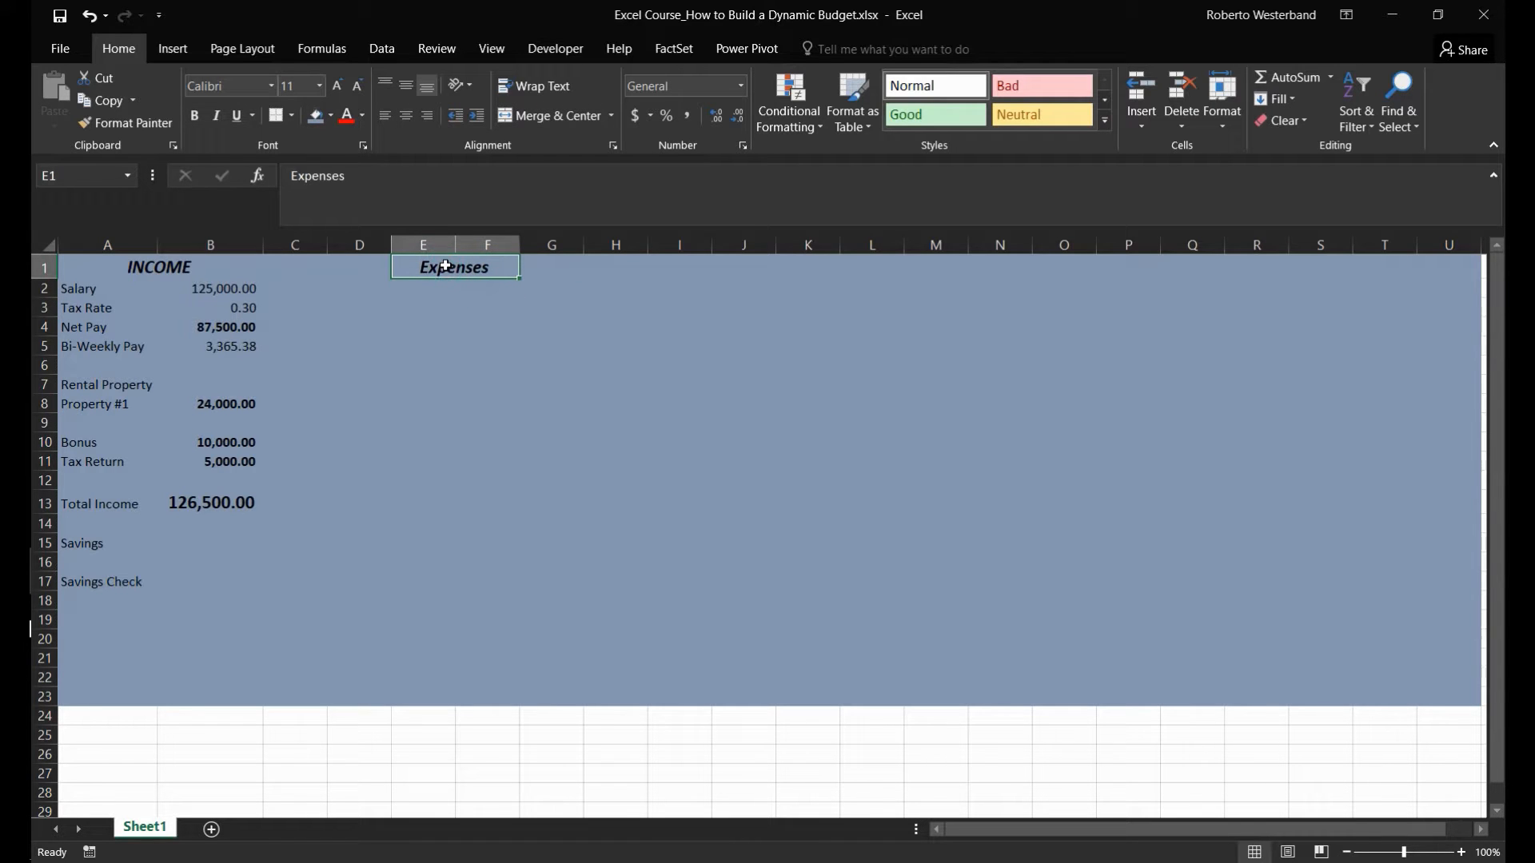
# - Enter the label Living Expenses in E2 and widen column E to fit it
pyautogui.click(423, 283)
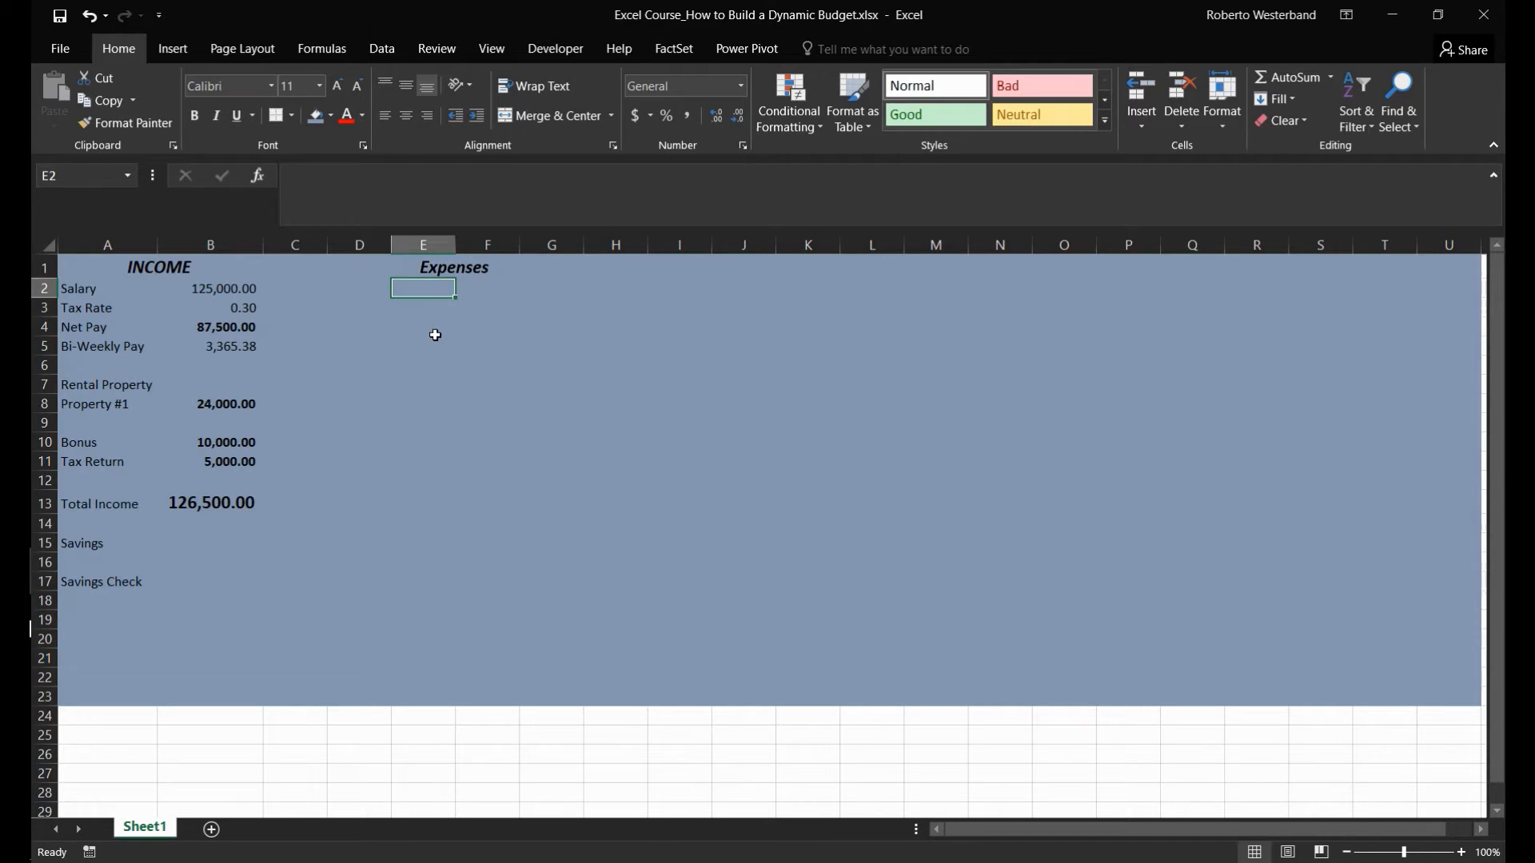
pyautogui.write('Living Expenses')
pyautogui.press('Return')
pyautogui.moveTo(458, 242); pyautogui.dragTo(490, 242)
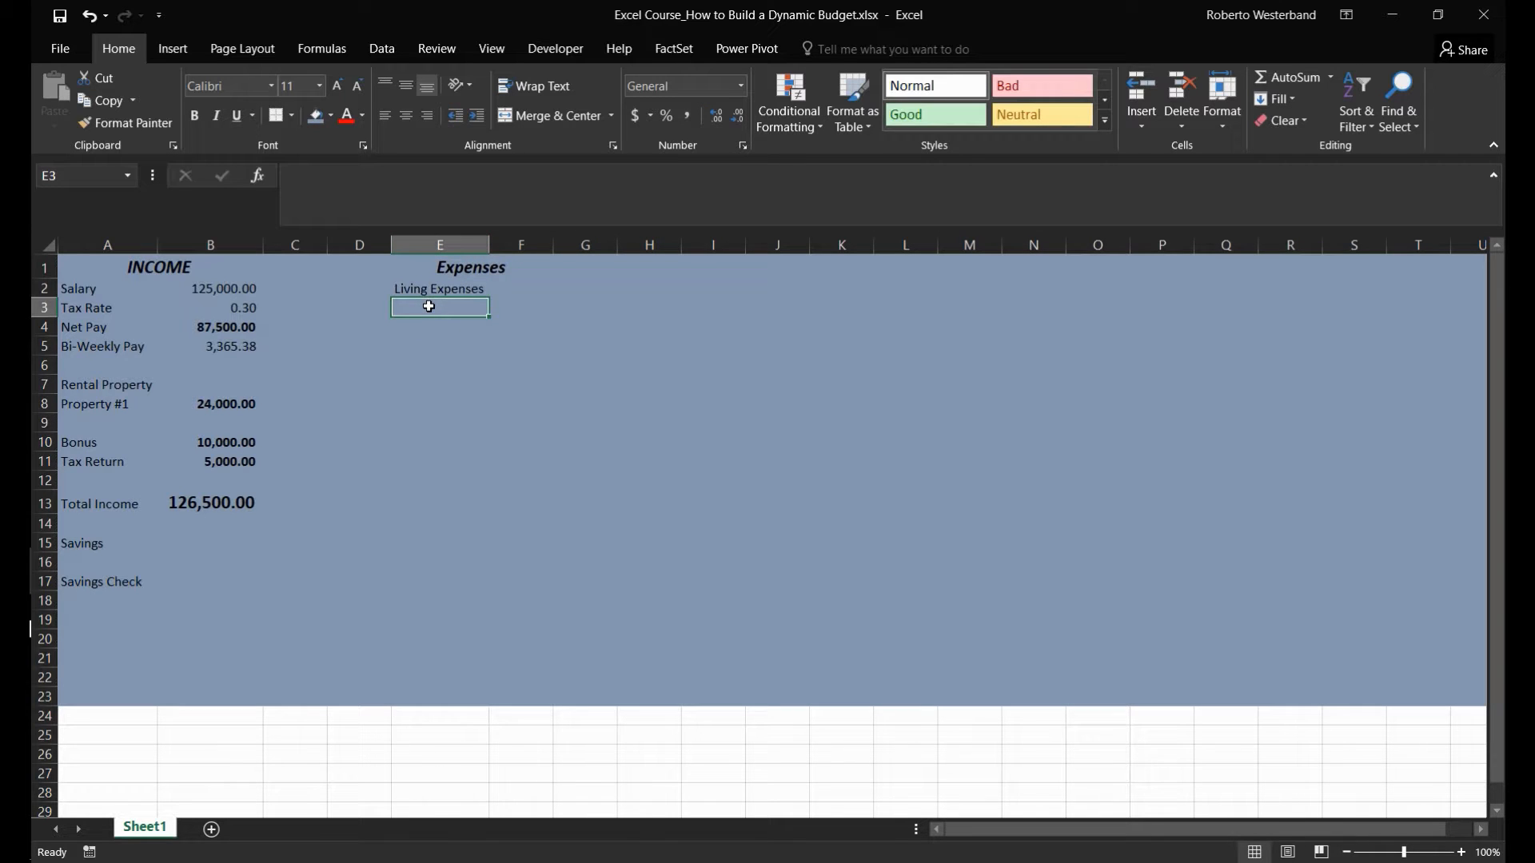
# - Add the expense labels Credit Cards in E3 and Insurance in E4
pyautogui.write('Credit Cards')
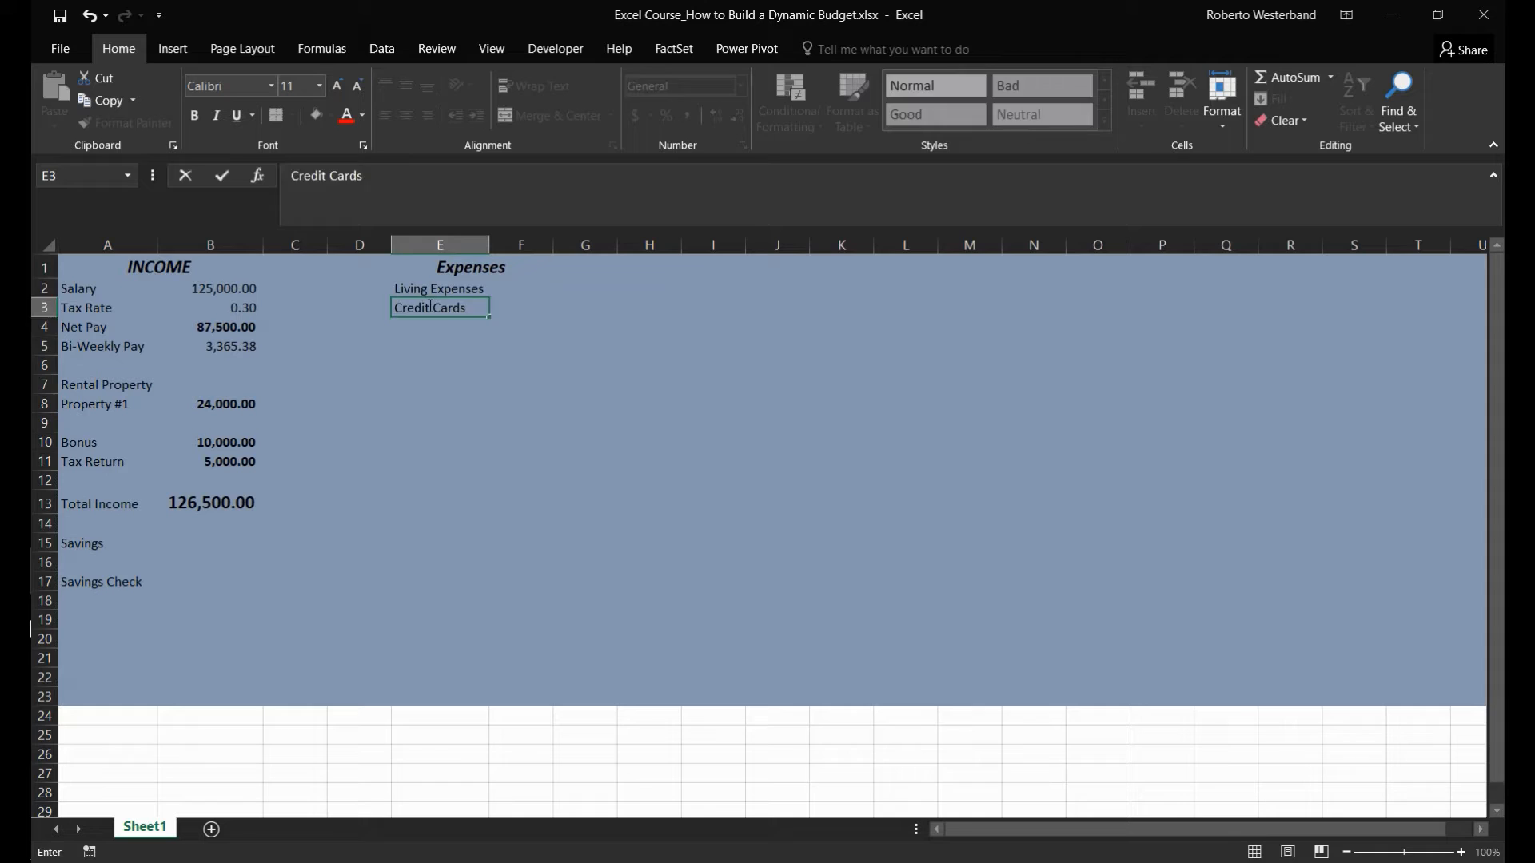
pyautogui.press('Return')
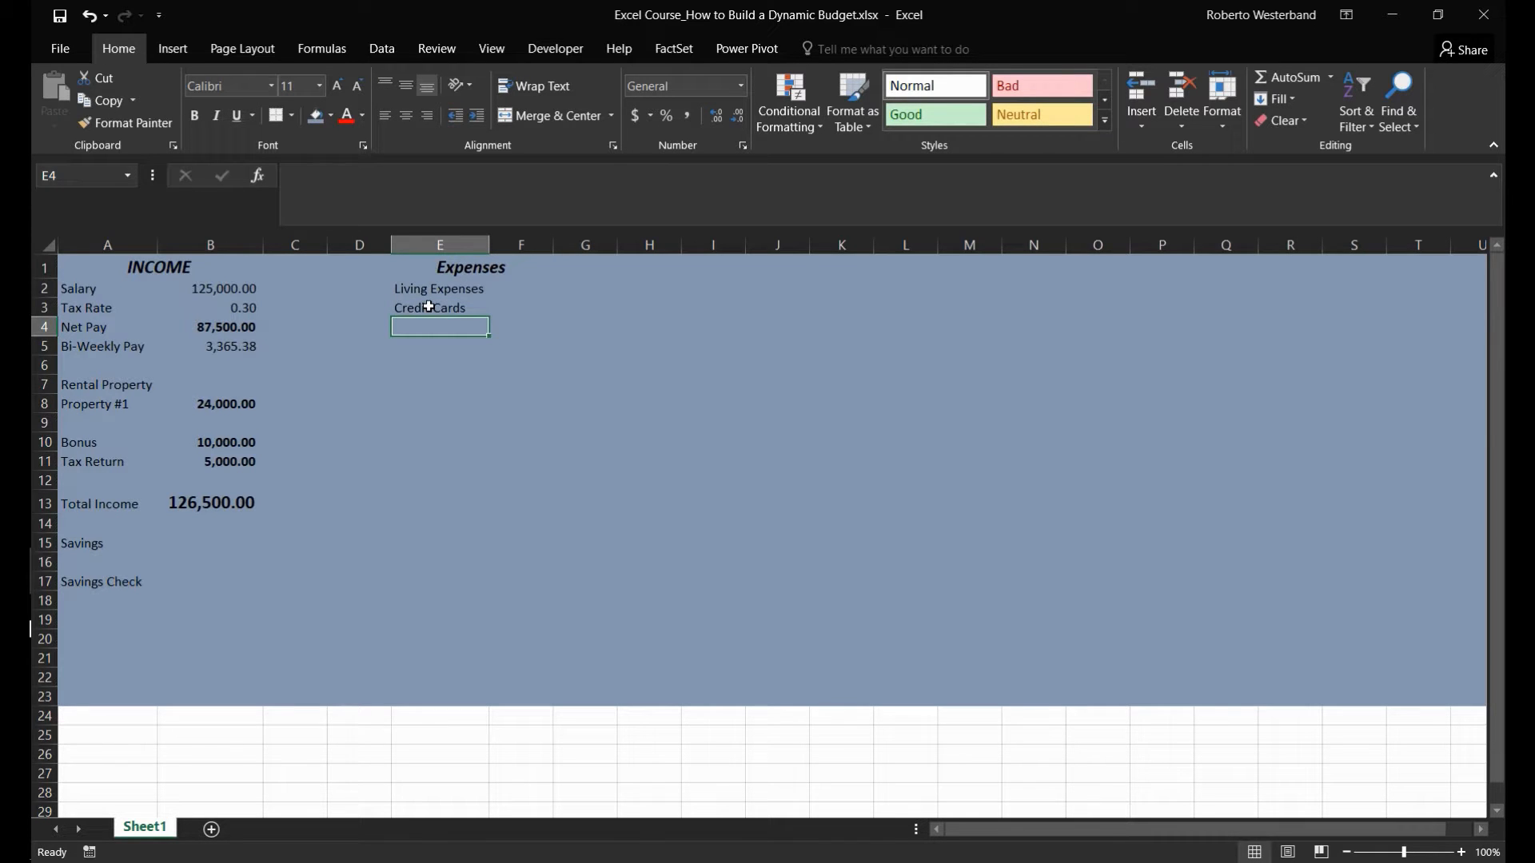
pyautogui.write('Insurance')
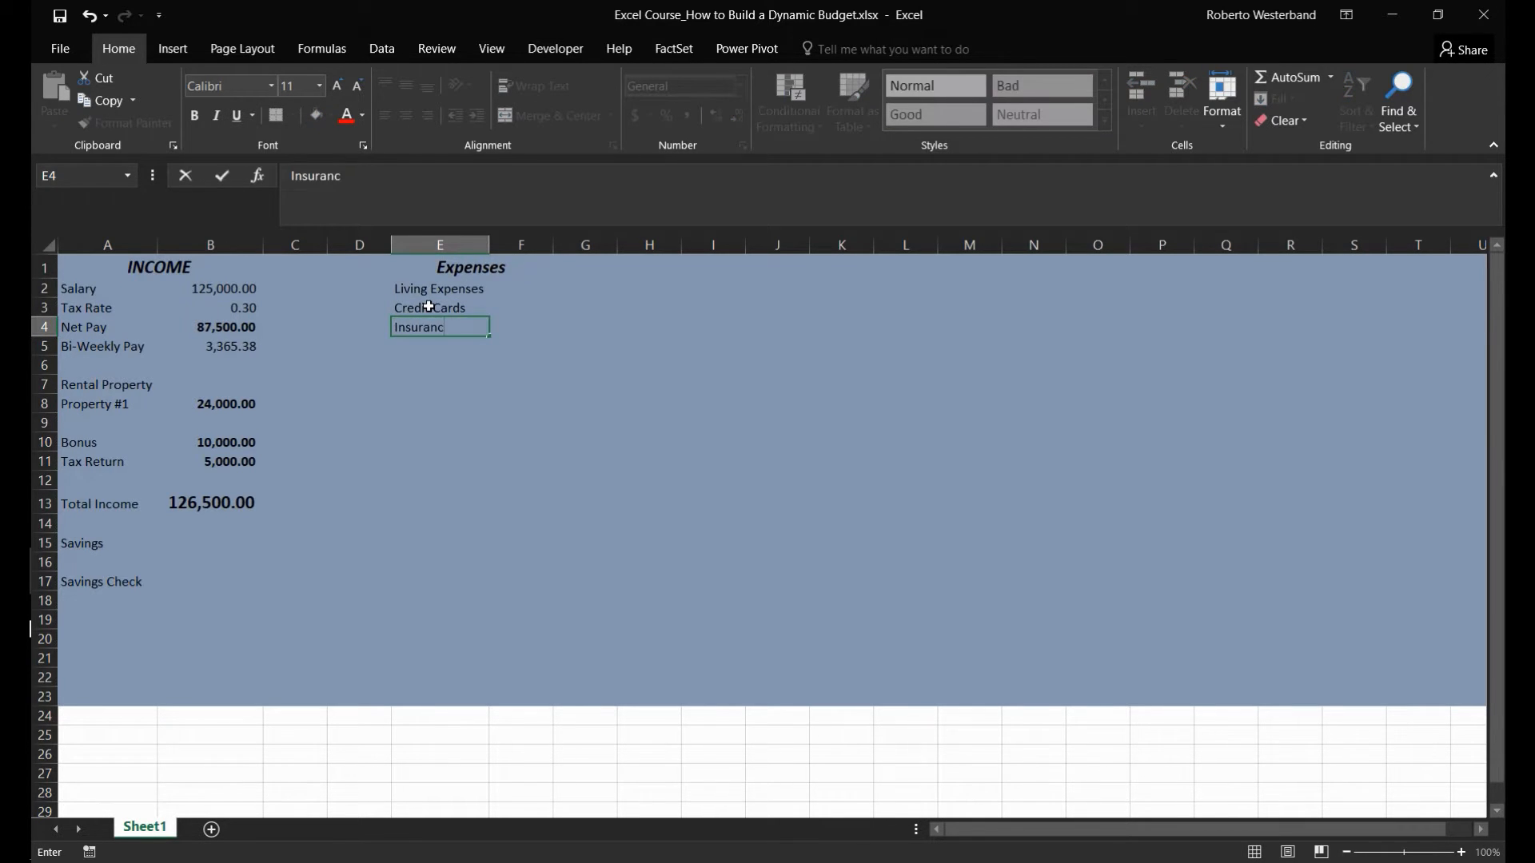
pyautogui.press('Return')
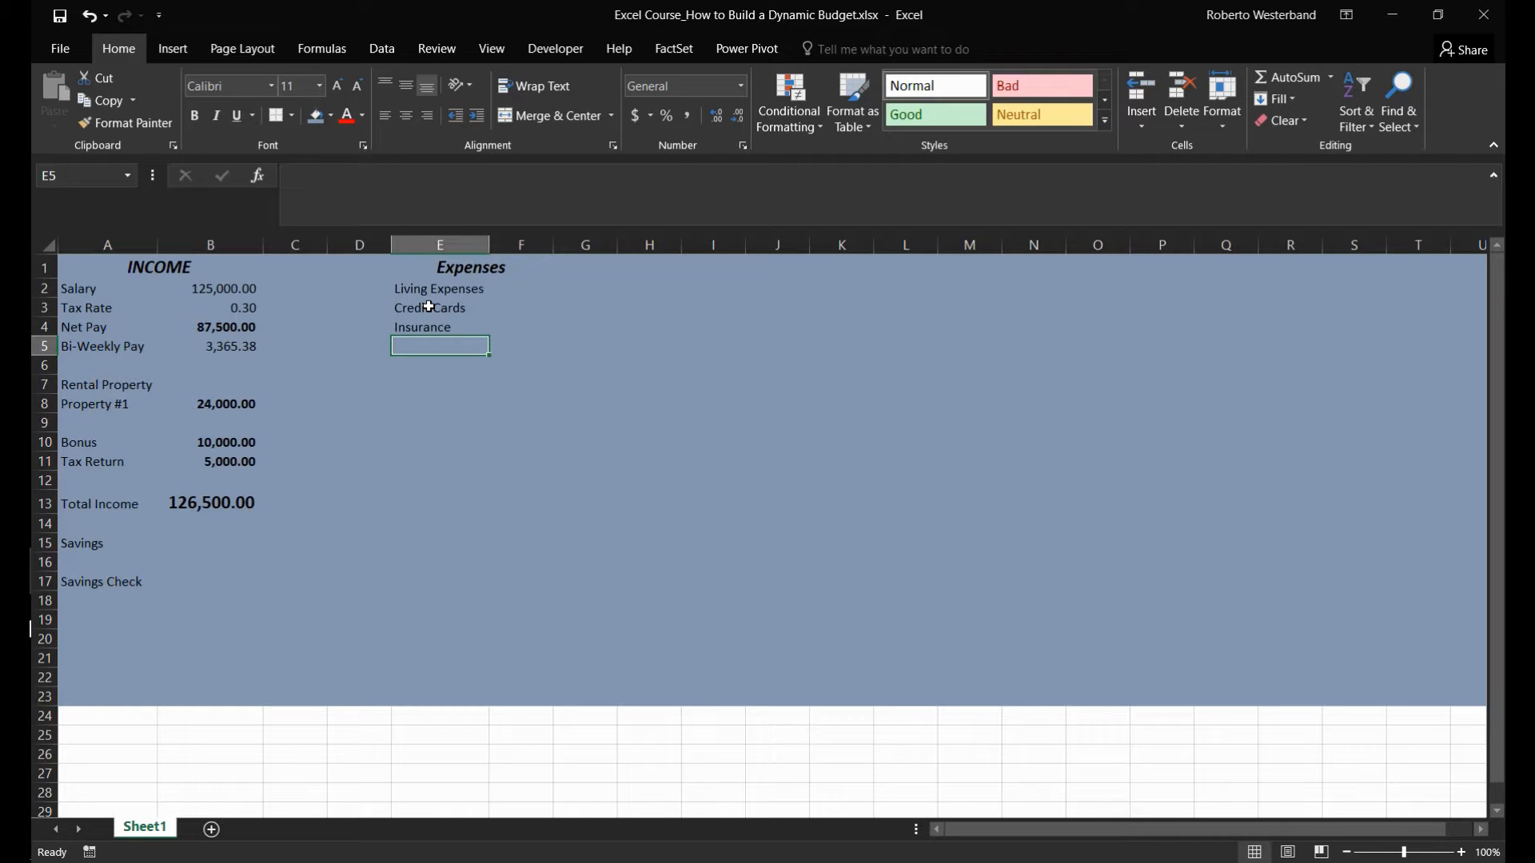
pyautogui.write('Mor')
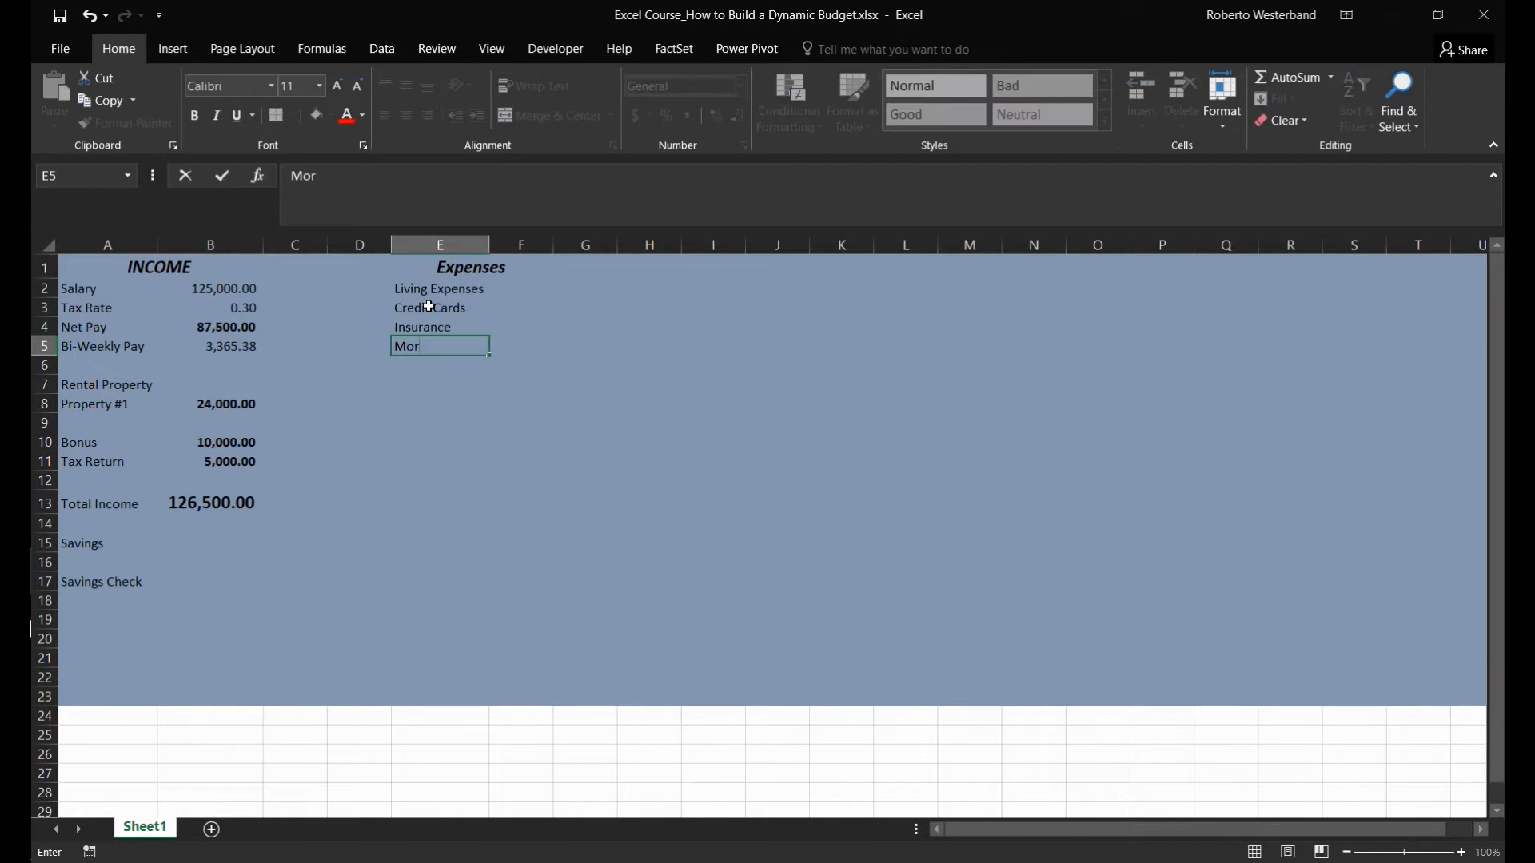
pyautogui.write('tgage/Rent')
pyautogui.press('Return')
# - Enter Mortgage as the expense label in E5
pyautogui.press('Up')
pyautogui.write('ortga')
pyautogui.press('BackSpace')
pyautogui.press('BackSpace')
pyautogui.press('BackSpace')
pyautogui.press('BackSpace')
pyautogui.press('BackSpace')
pyautogui.write('Mortgg')
pyautogui.write('e')
pyautogui.press('Return')
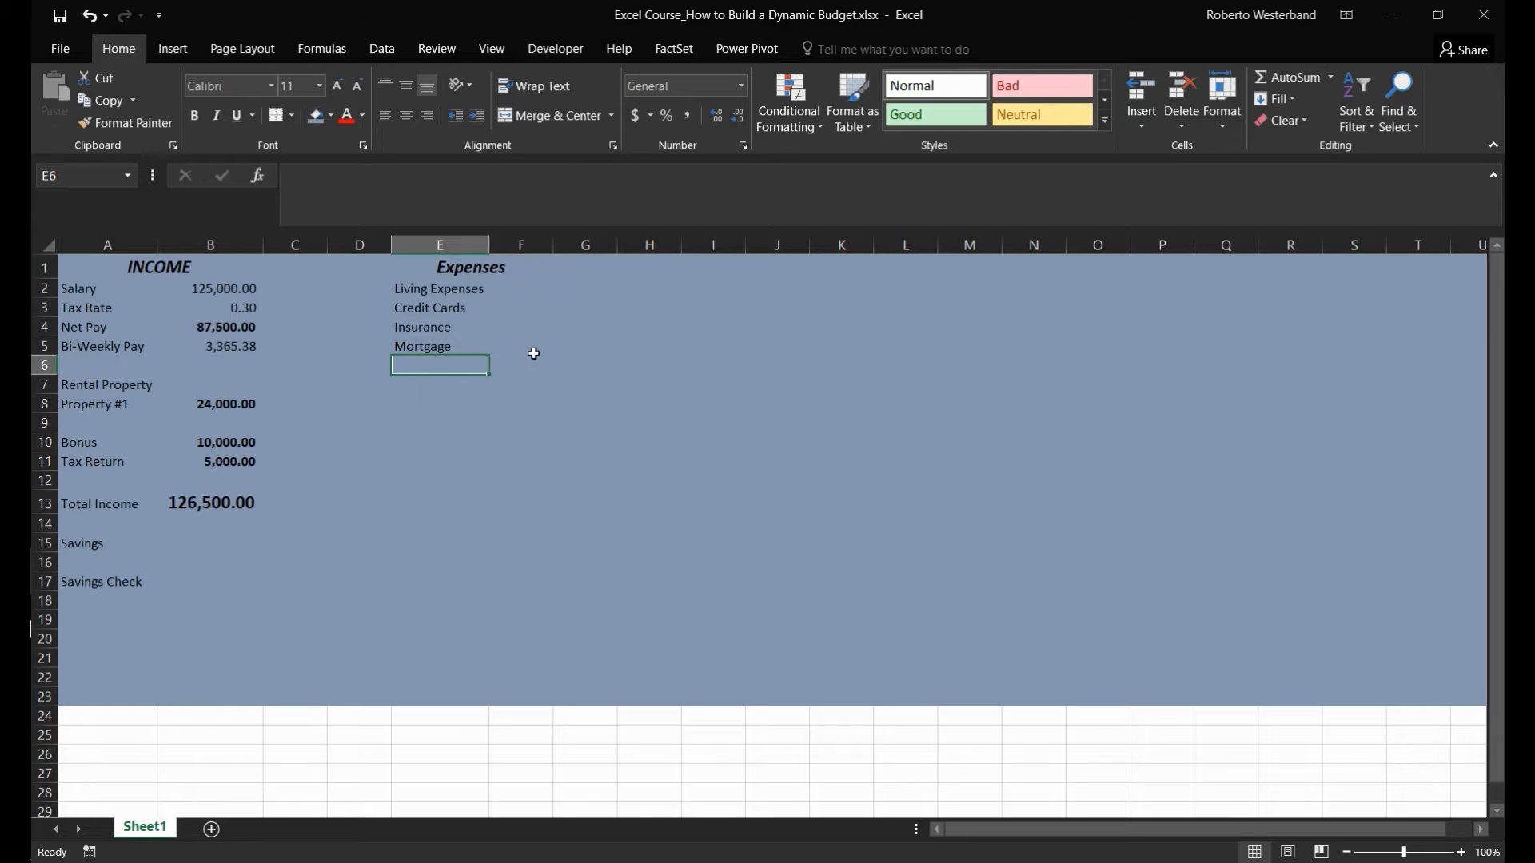
# - Copy the Expenses heading to I1 and change the copy's text to Mortgage
pyautogui.click(475, 271)
pyautogui.hotkey('ctrl', 'c')
pyautogui.press('Right')
pyautogui.press('Right')
pyautogui.press('Right')
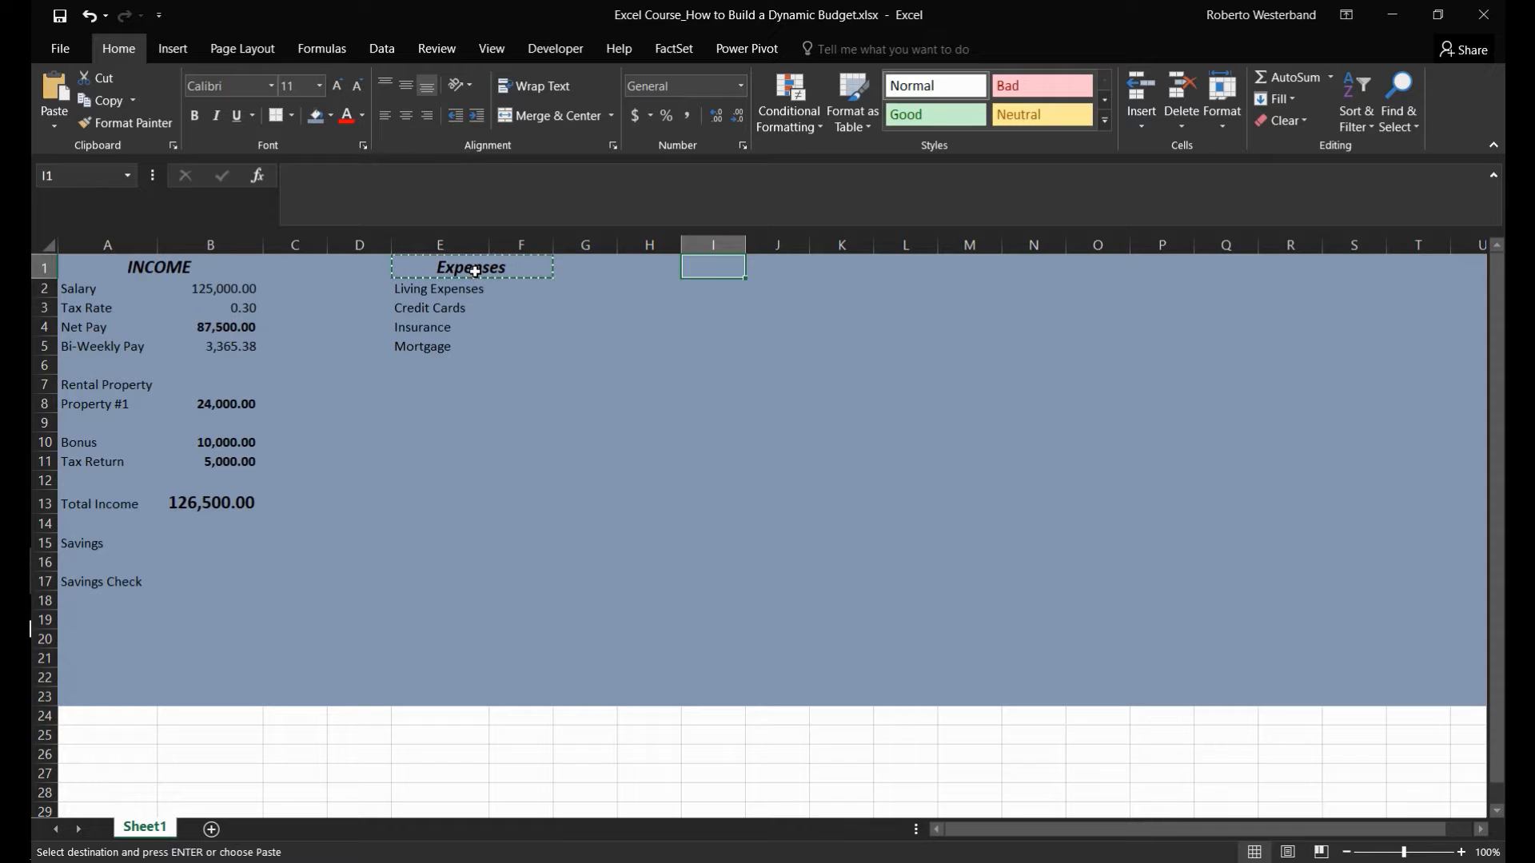
pyautogui.hotkey('ctrl', 'v')
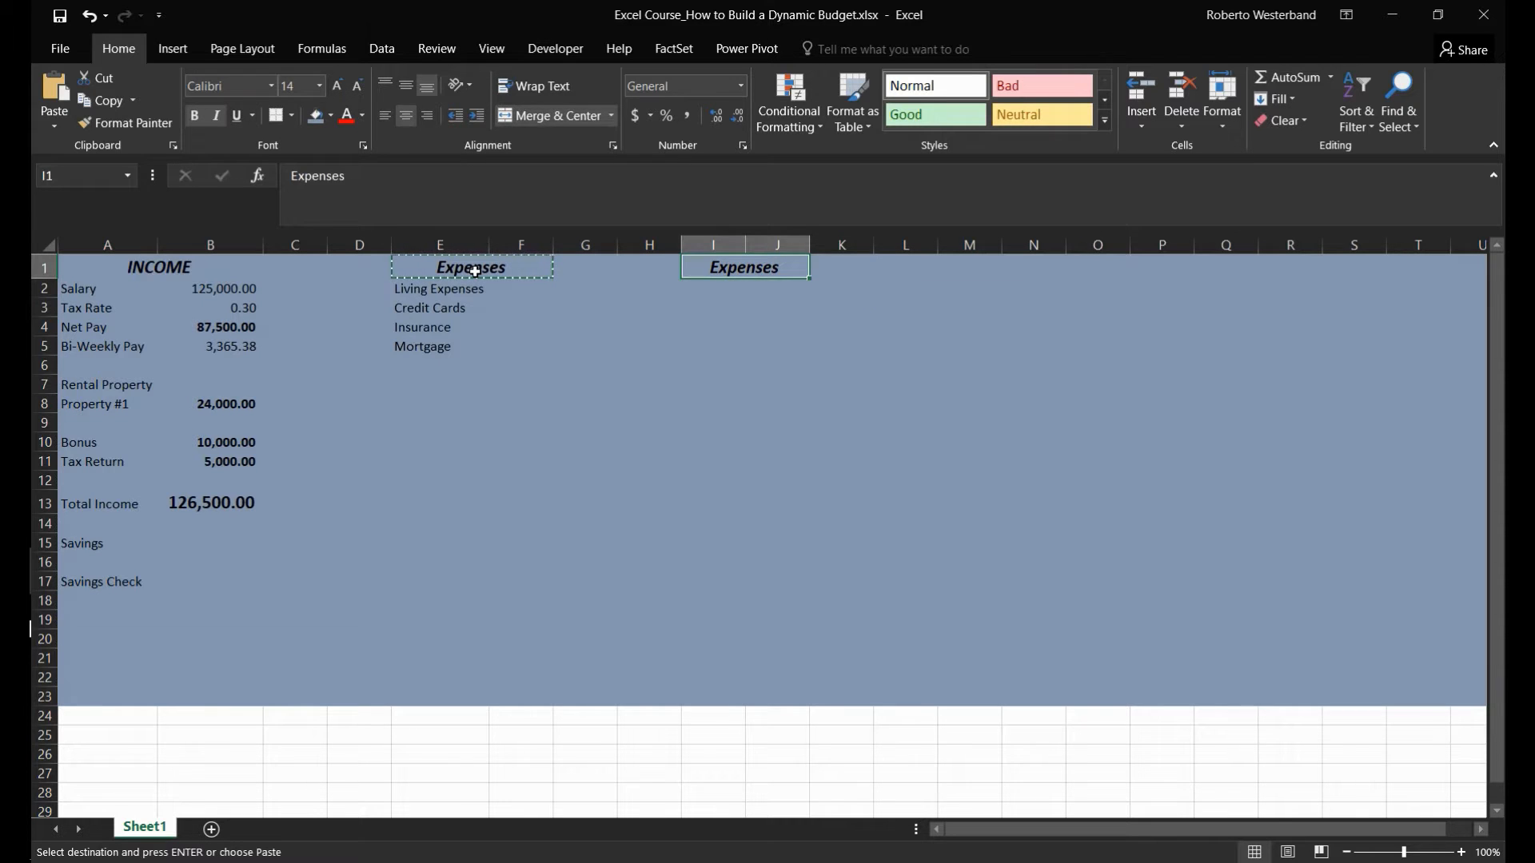
pyautogui.write('Mortgage')
pyautogui.press('Return')
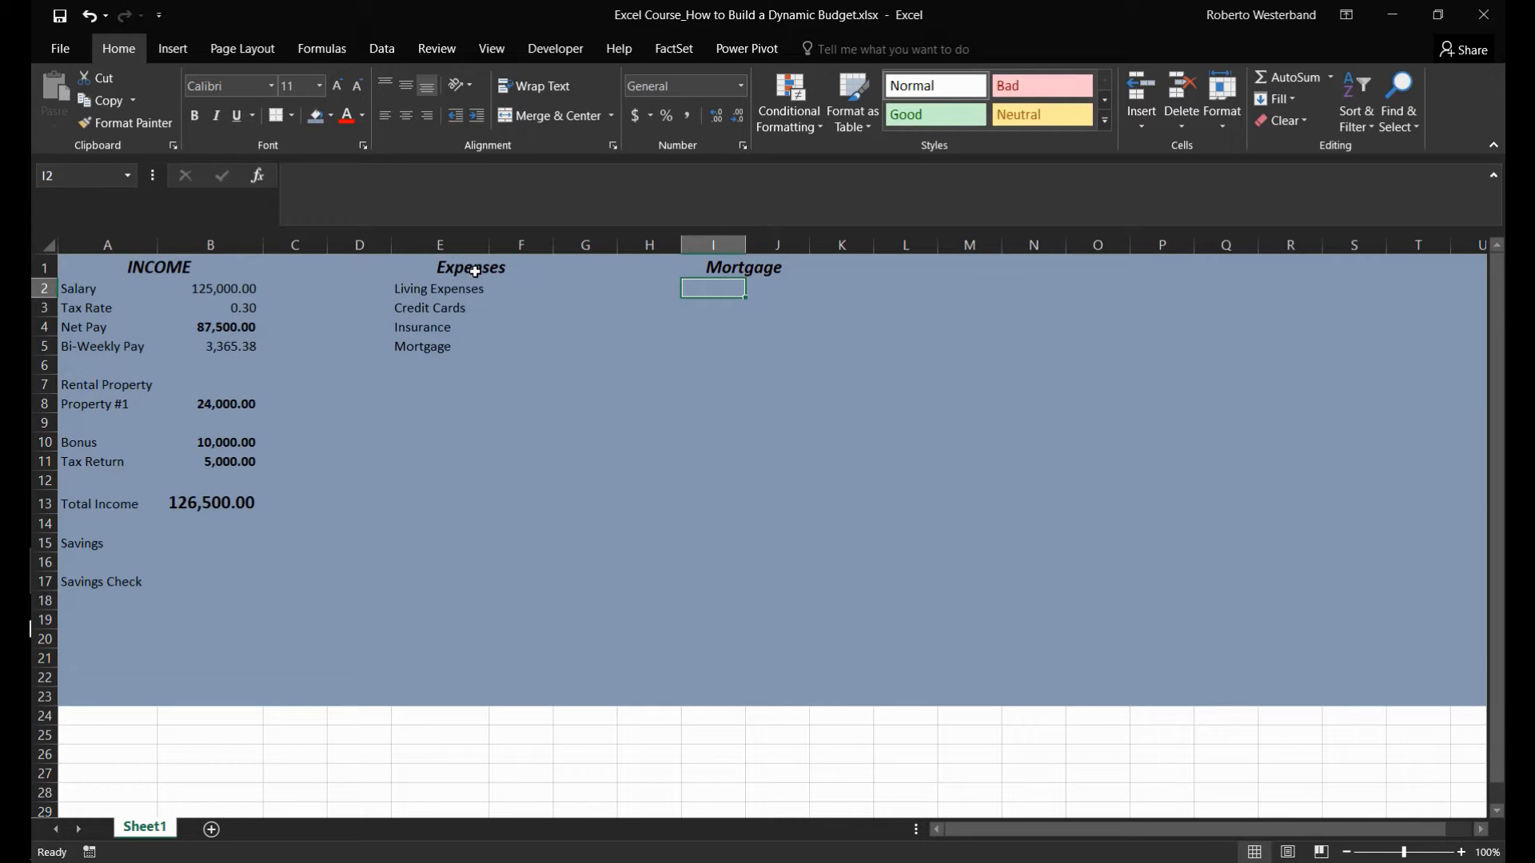
# - Enter the labels Amount, Rate and Term in I2:I4 under the Mortgage heading
pyautogui.write('Amount')
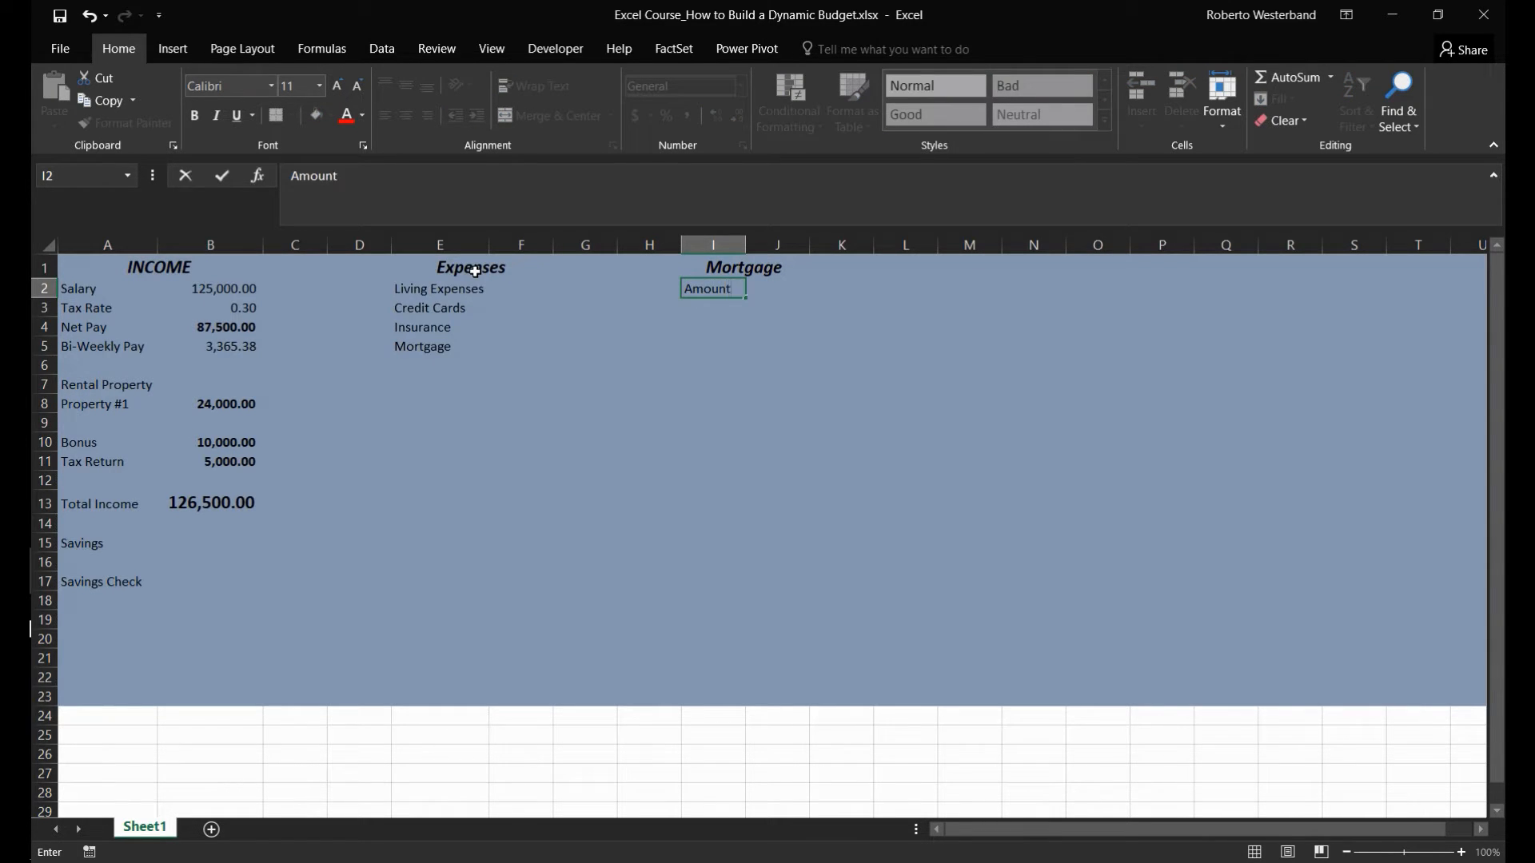
pyautogui.press('Return')
pyautogui.write('Rate')
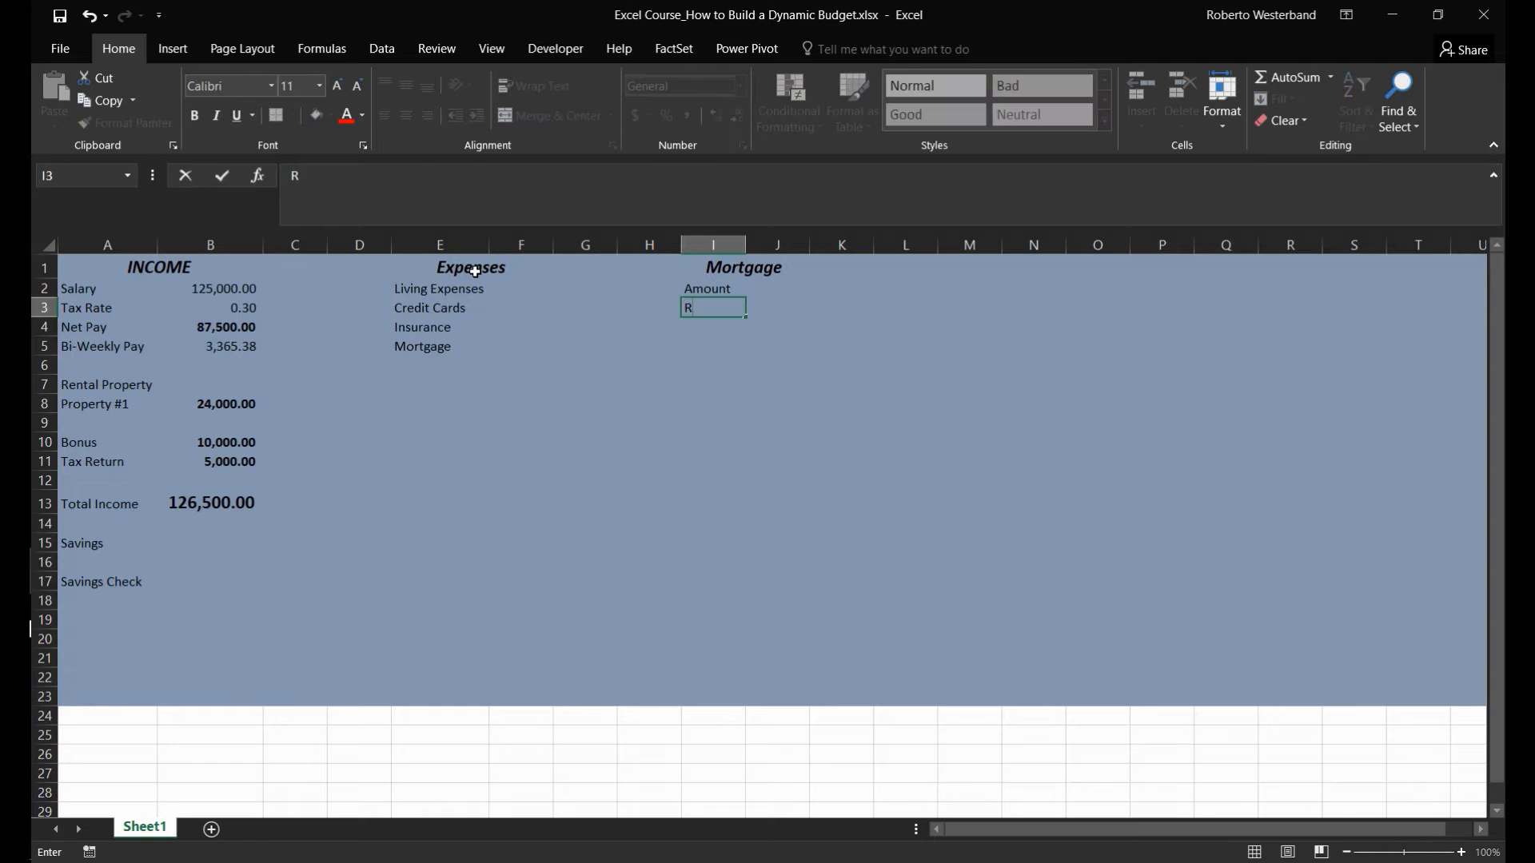
pyautogui.press('Return')
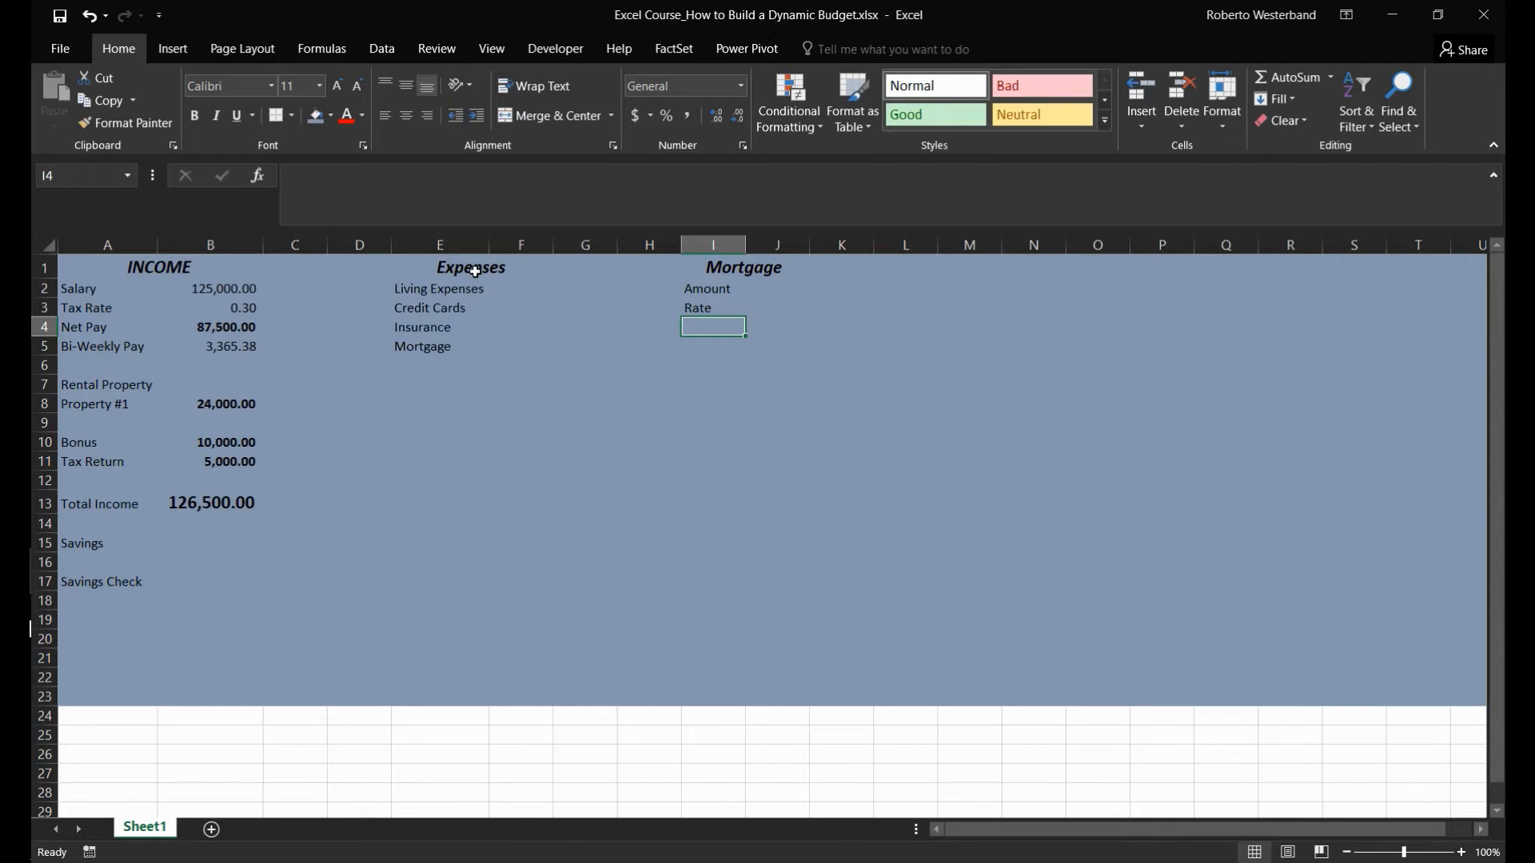
pyautogui.write('Term')
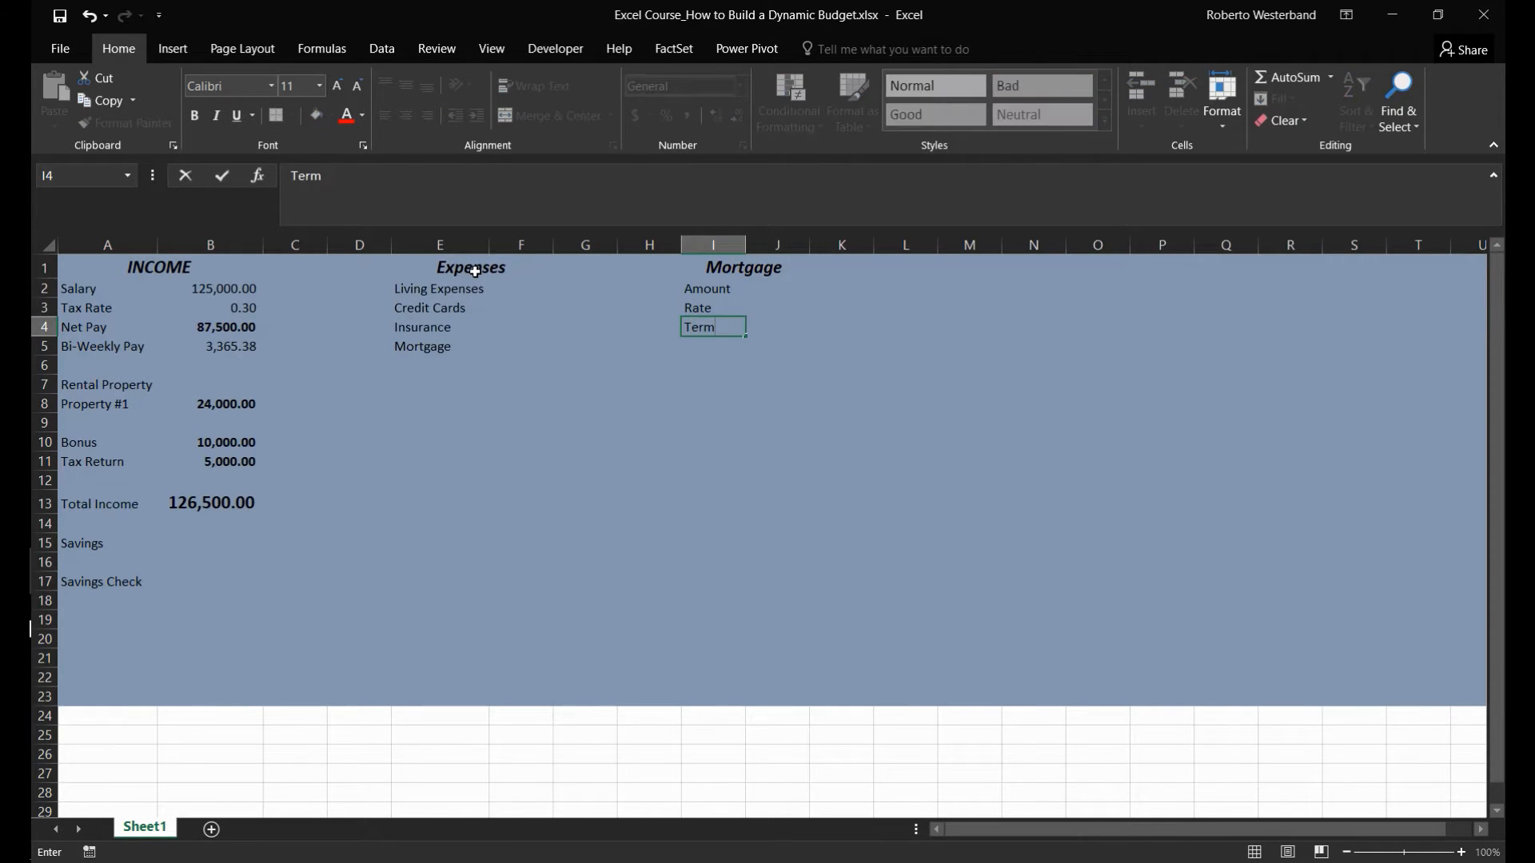
pyautogui.press('Return')
# - Enter the label Monthly Payment in I5 and widen column I to fit it
pyautogui.write('Payment')
pyautogui.press('BackSpace')
pyautogui.press('BackSpace')
pyautogui.press('BackSpace')
pyautogui.press('BackSpace')
pyautogui.press('BackSpace')
pyautogui.press('BackSpace')
pyautogui.press('BackSpace')
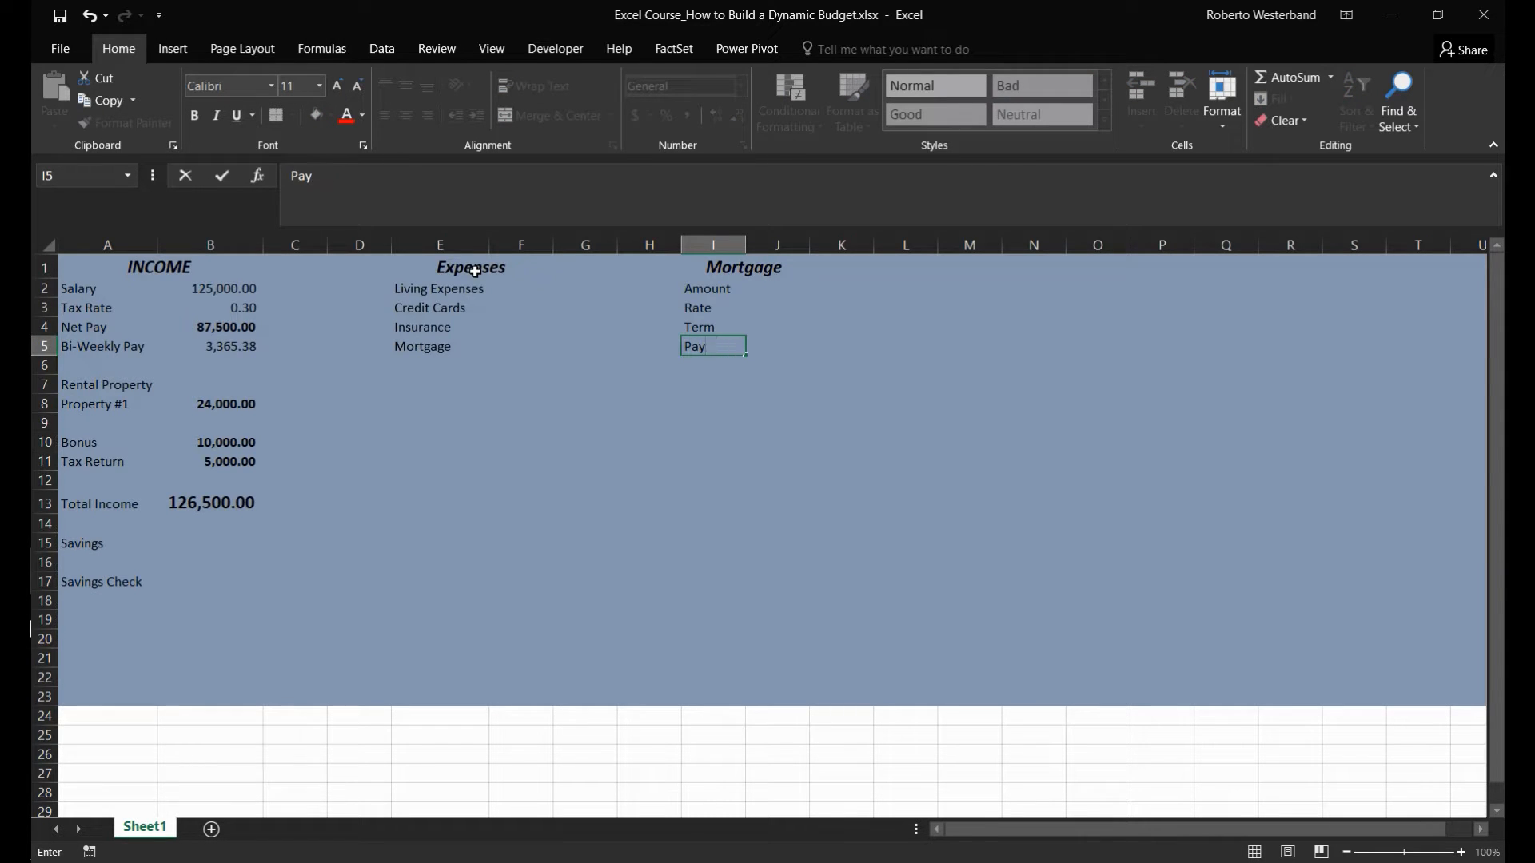
pyautogui.write('Monthly Payment')
pyautogui.press('Return')
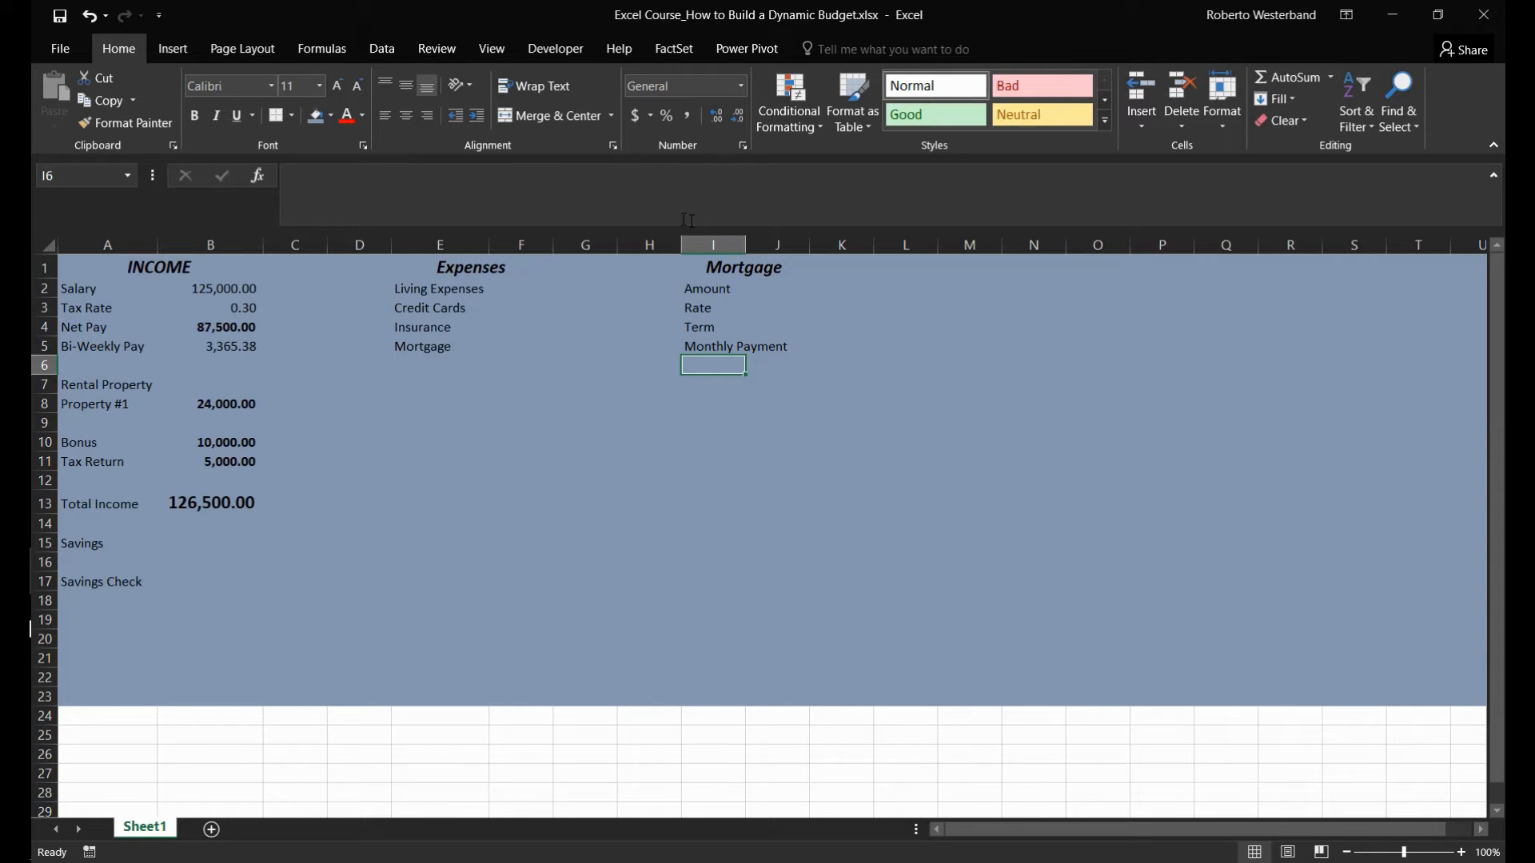
pyautogui.click(740, 242)
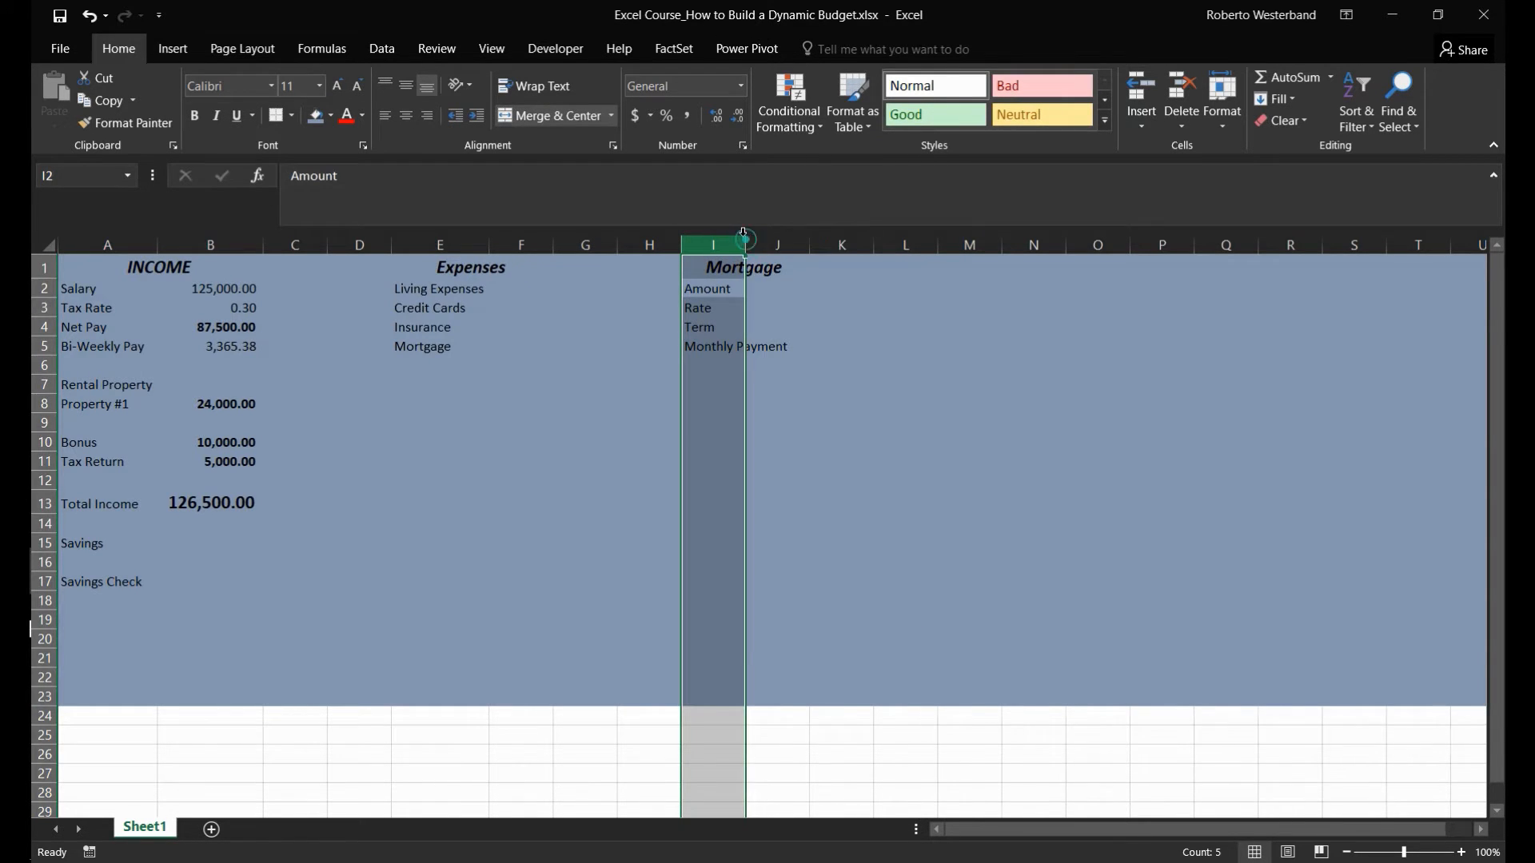
pyautogui.moveTo(743, 238); pyautogui.dragTo(792, 240)
# - Apply the comma number style to column J and enter a mortgage amount of 250000 in J2
pyautogui.click(801, 291)
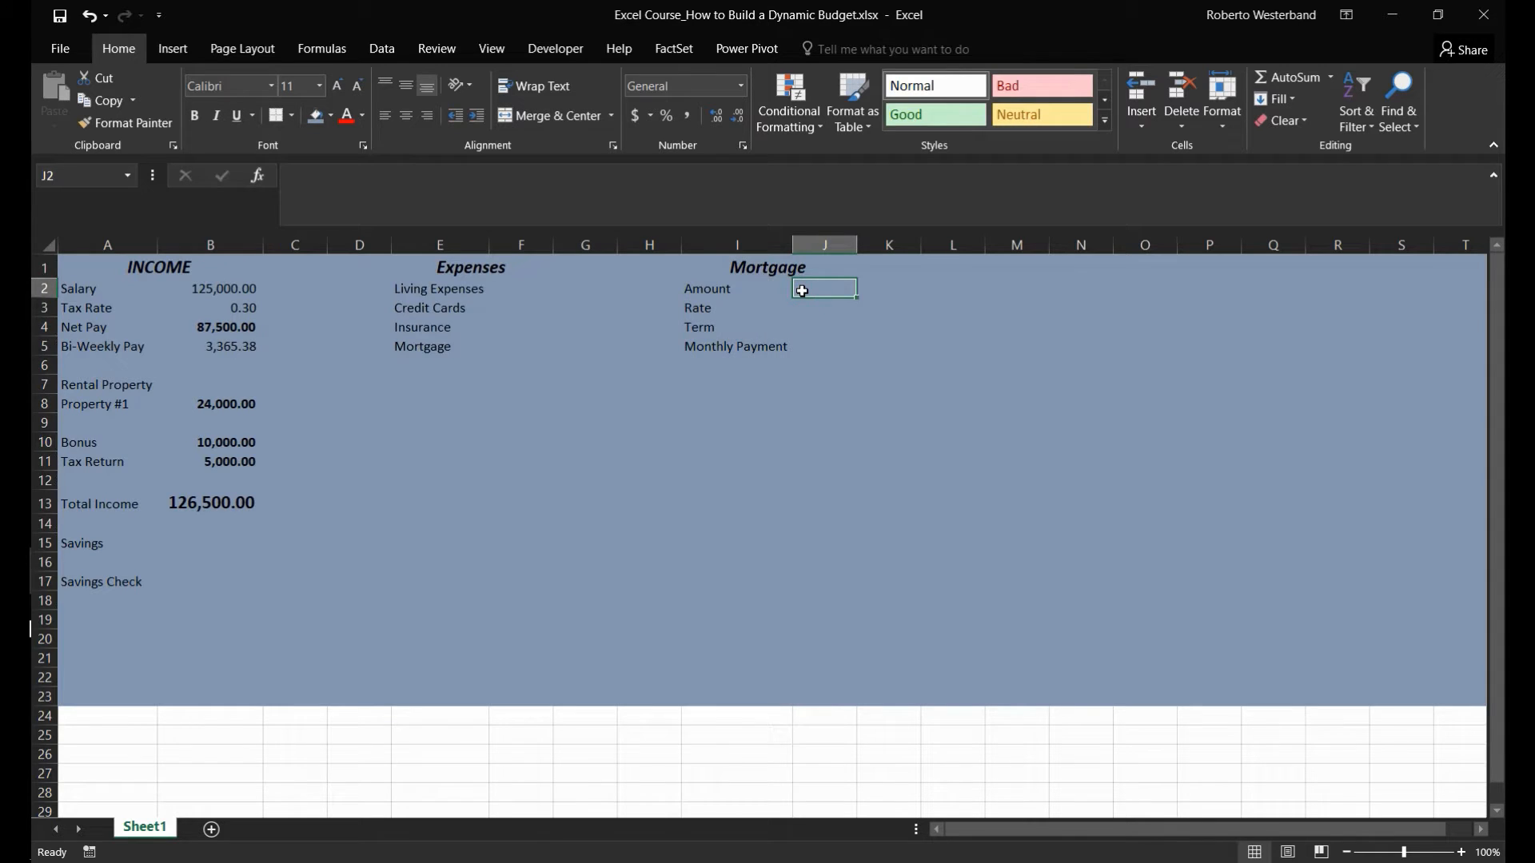
pyautogui.click(824, 244)
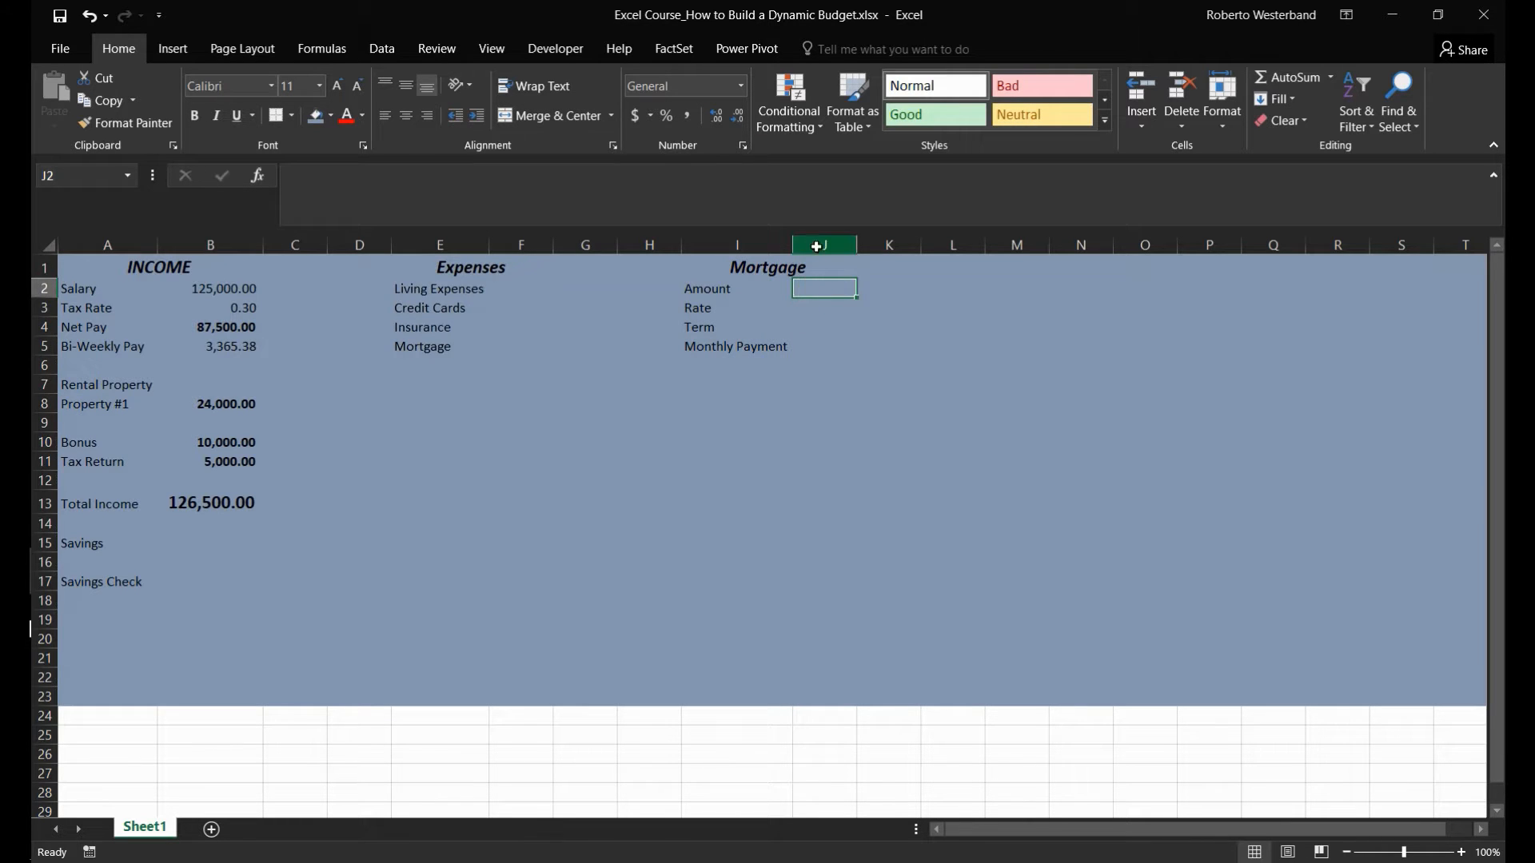
pyautogui.click(686, 116)
pyautogui.click(806, 288)
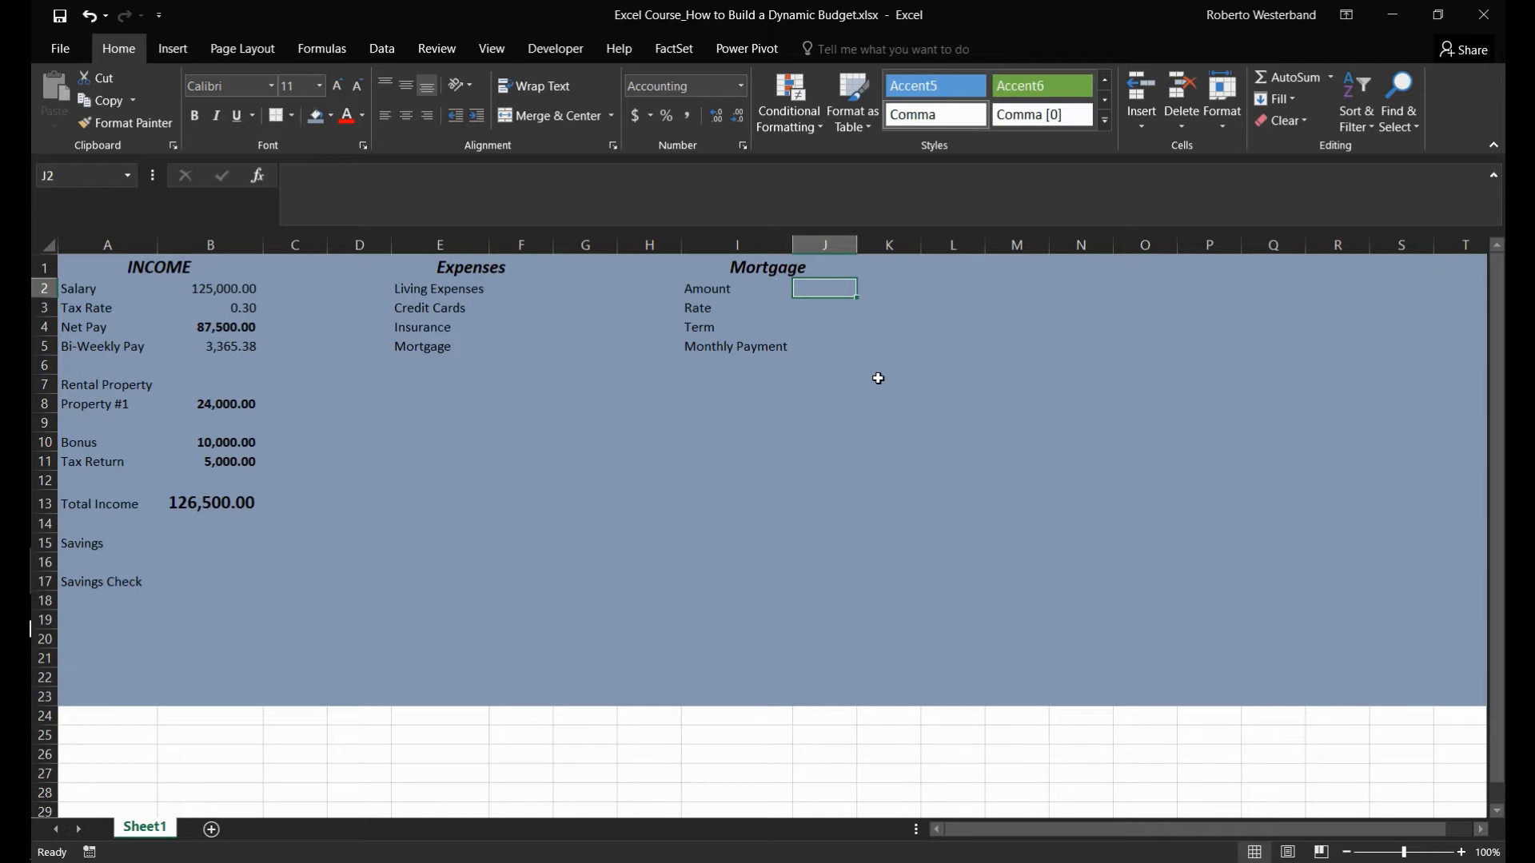
pyautogui.write('250000')
pyautogui.press('Return')
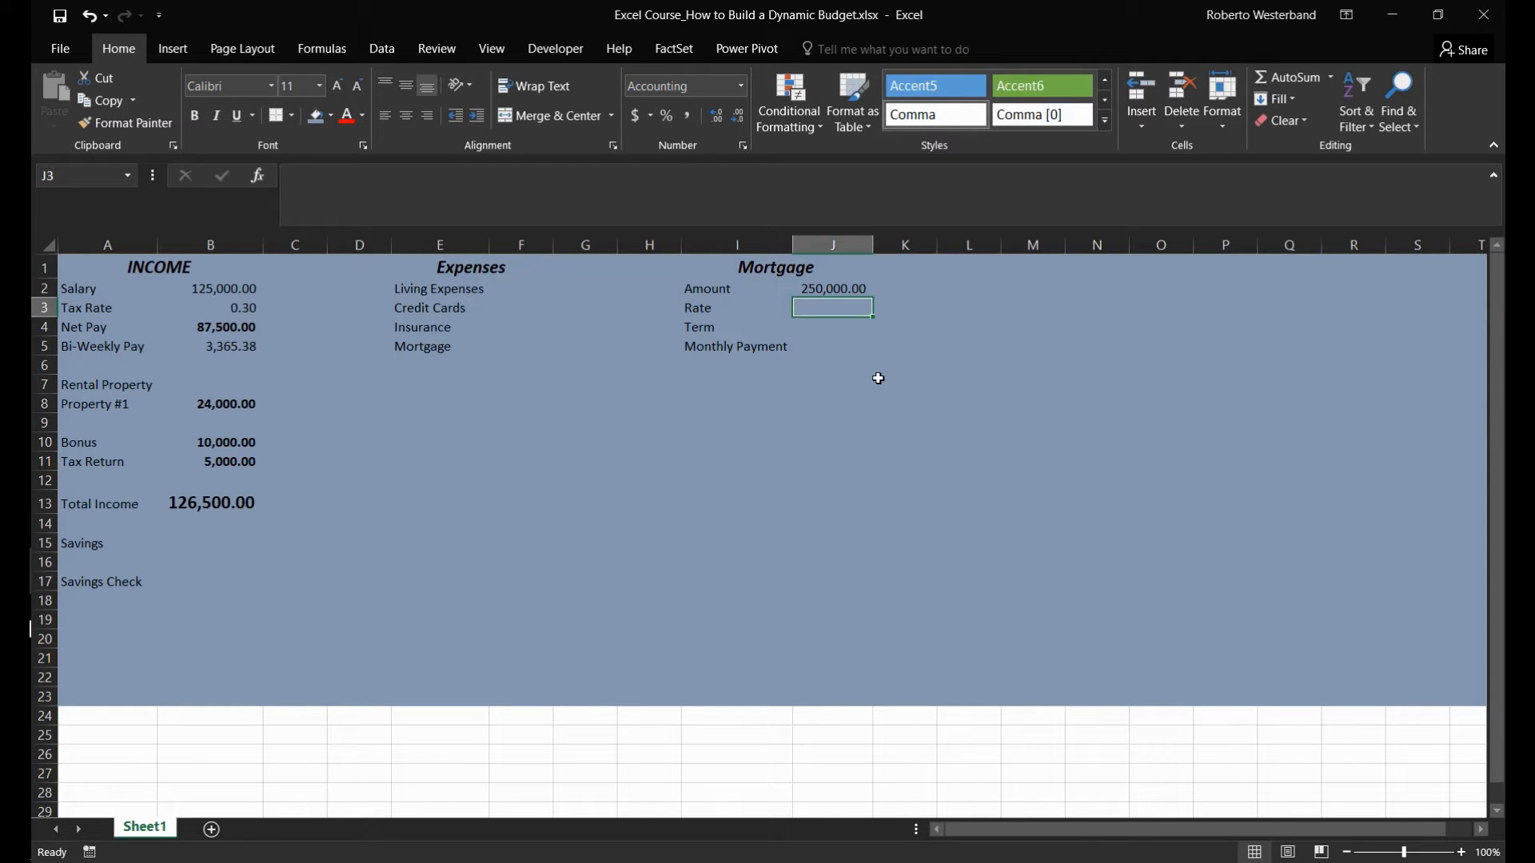
# - Enter a mortgage rate of 4.5% in J3, formatted as a percentage with one decimal place
pyautogui.write('0.045')
pyautogui.press('Return')
pyautogui.press('Up')
pyautogui.click(667, 119)
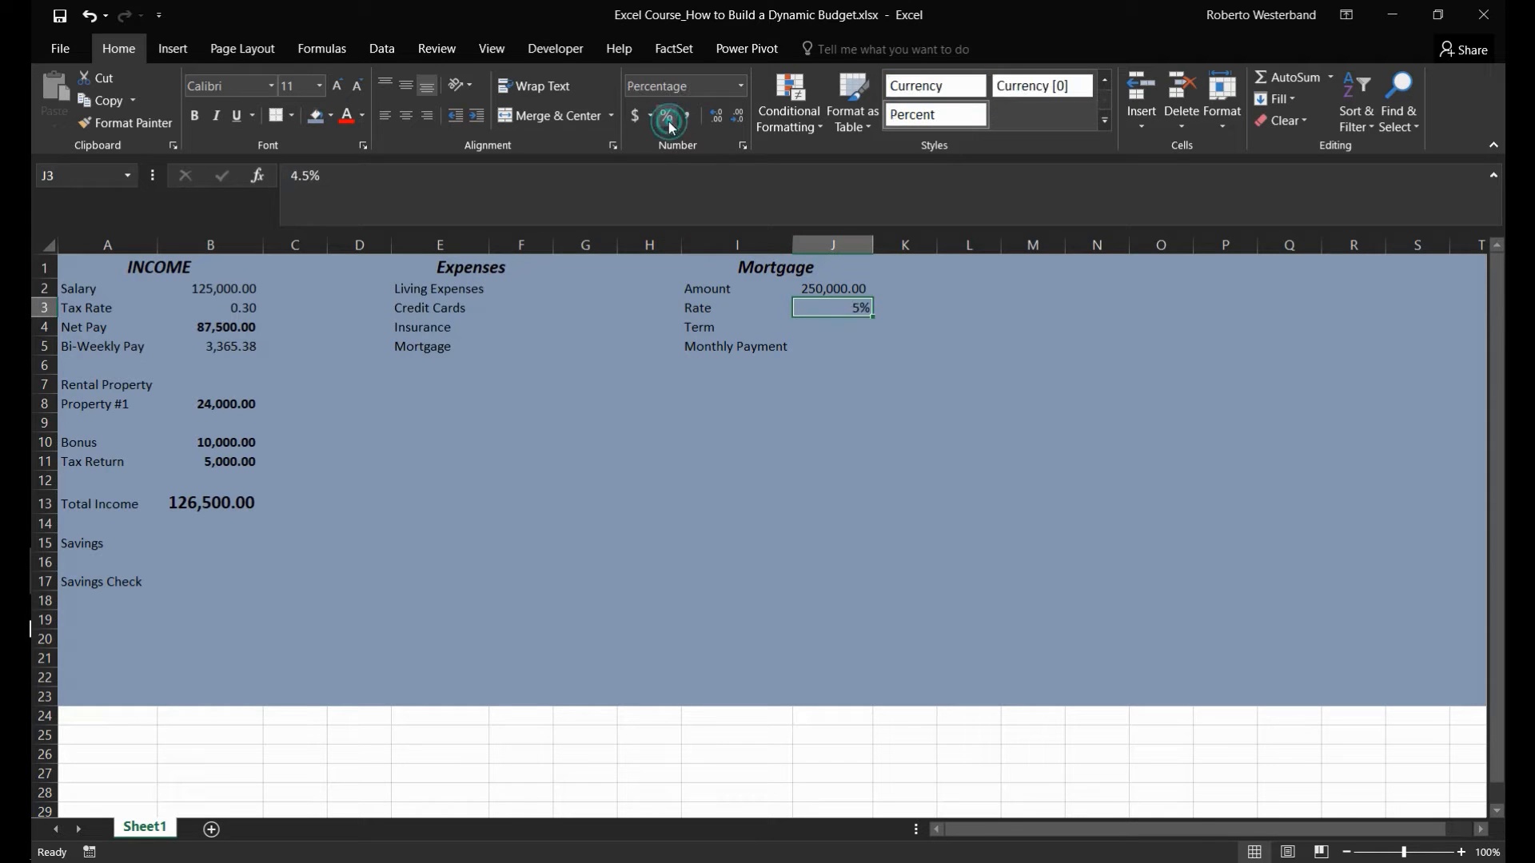
pyautogui.click(711, 120)
# - Enter a mortgage term of 30 in J4
pyautogui.click(836, 332)
pyautogui.write('30')
pyautogui.press('Return')
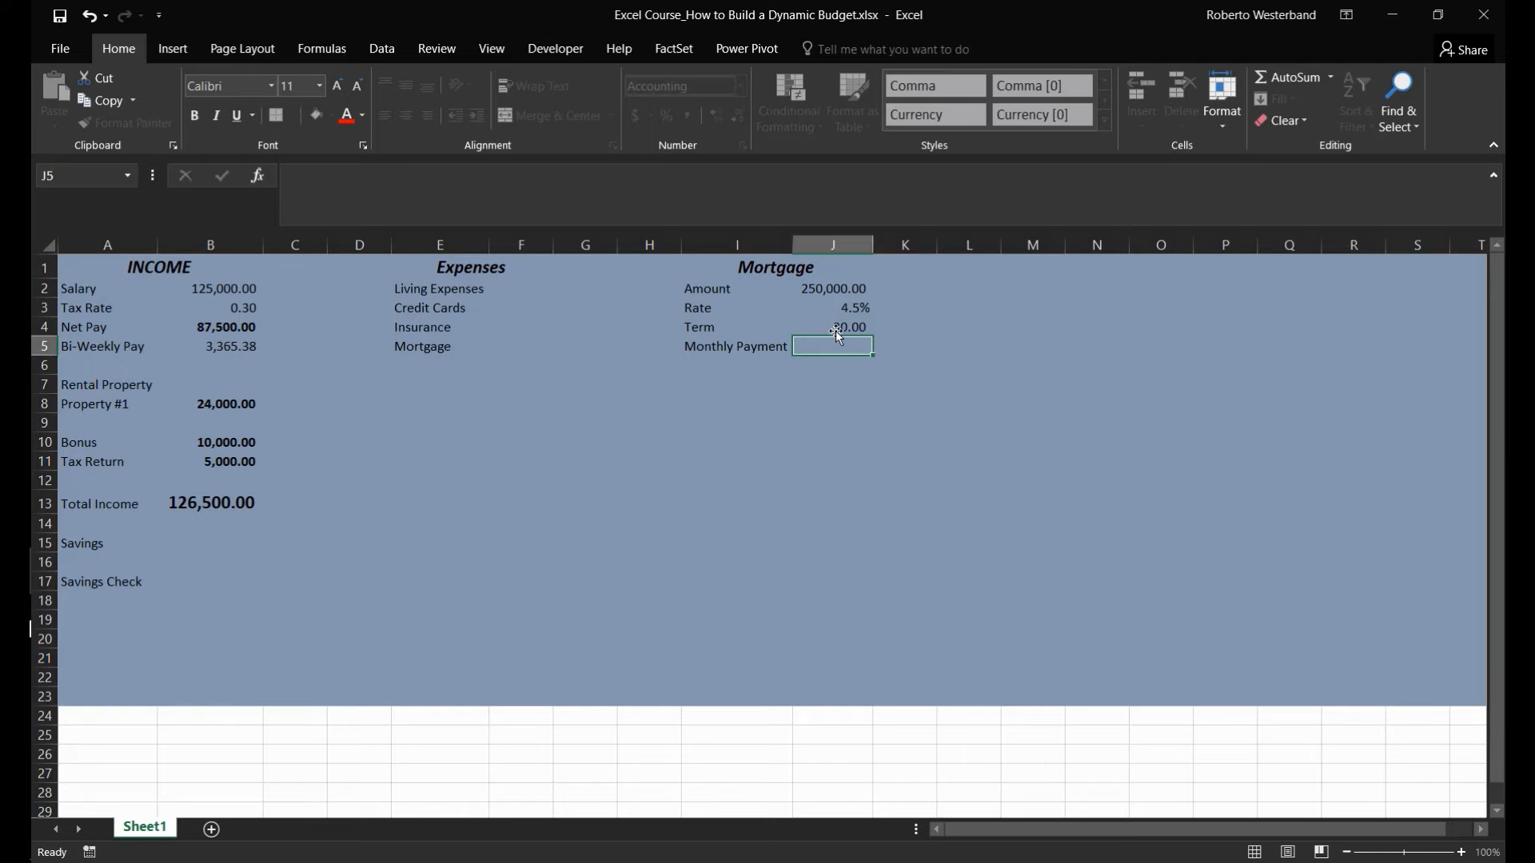
pyautogui.click(836, 329)
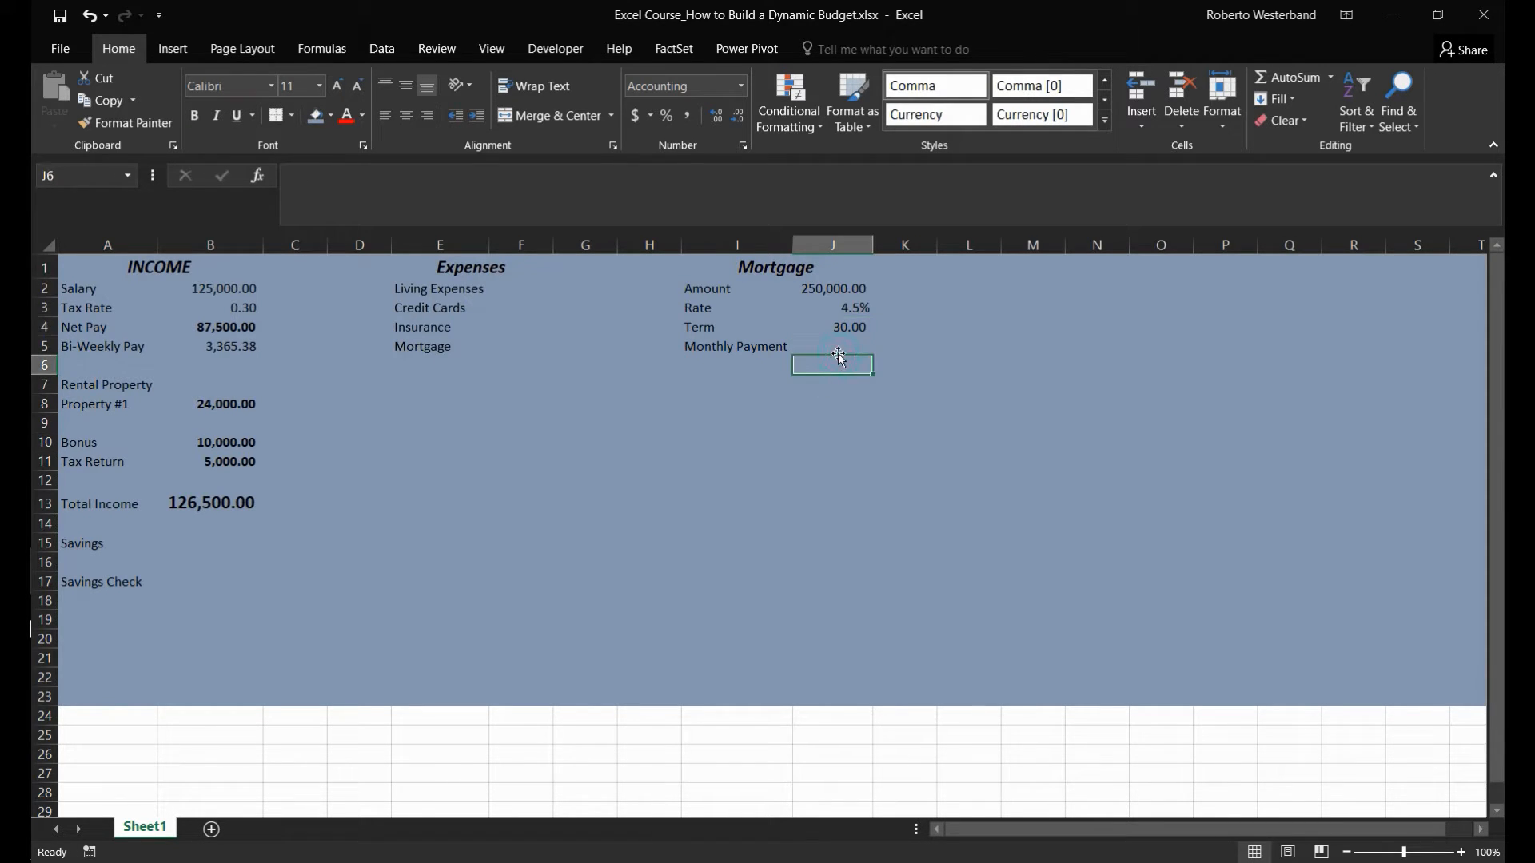
# - Show the mortgage term in J4 without decimal places
pyautogui.click(737, 120)
pyautogui.click(737, 120)
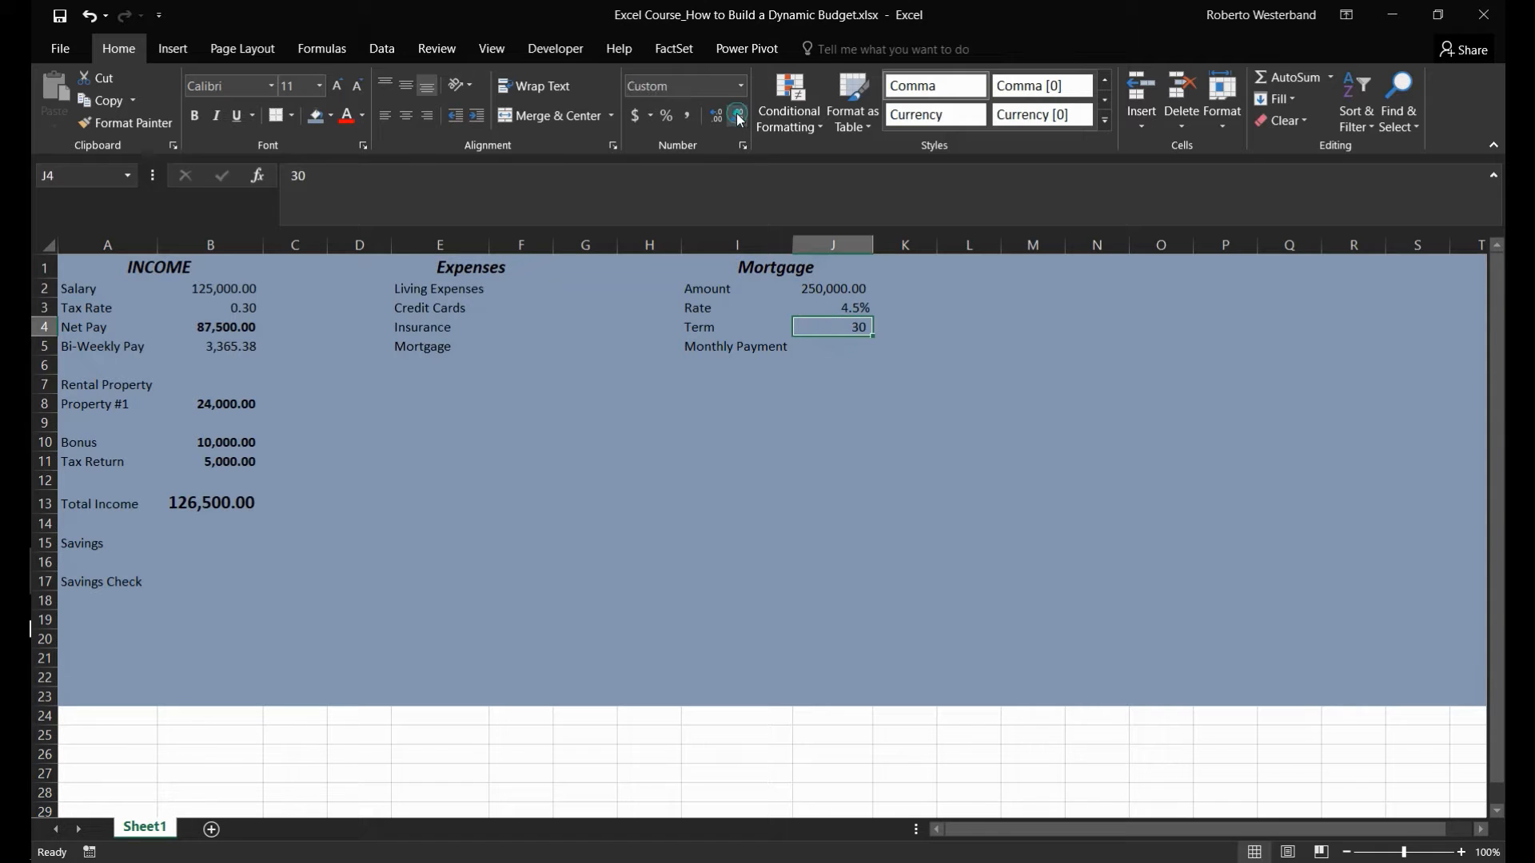
# - Calculate the mortgage's monthly payment in J5 with the formula =-PMT(J3/12,J4*12,J2,0)
pyautogui.click(845, 350)
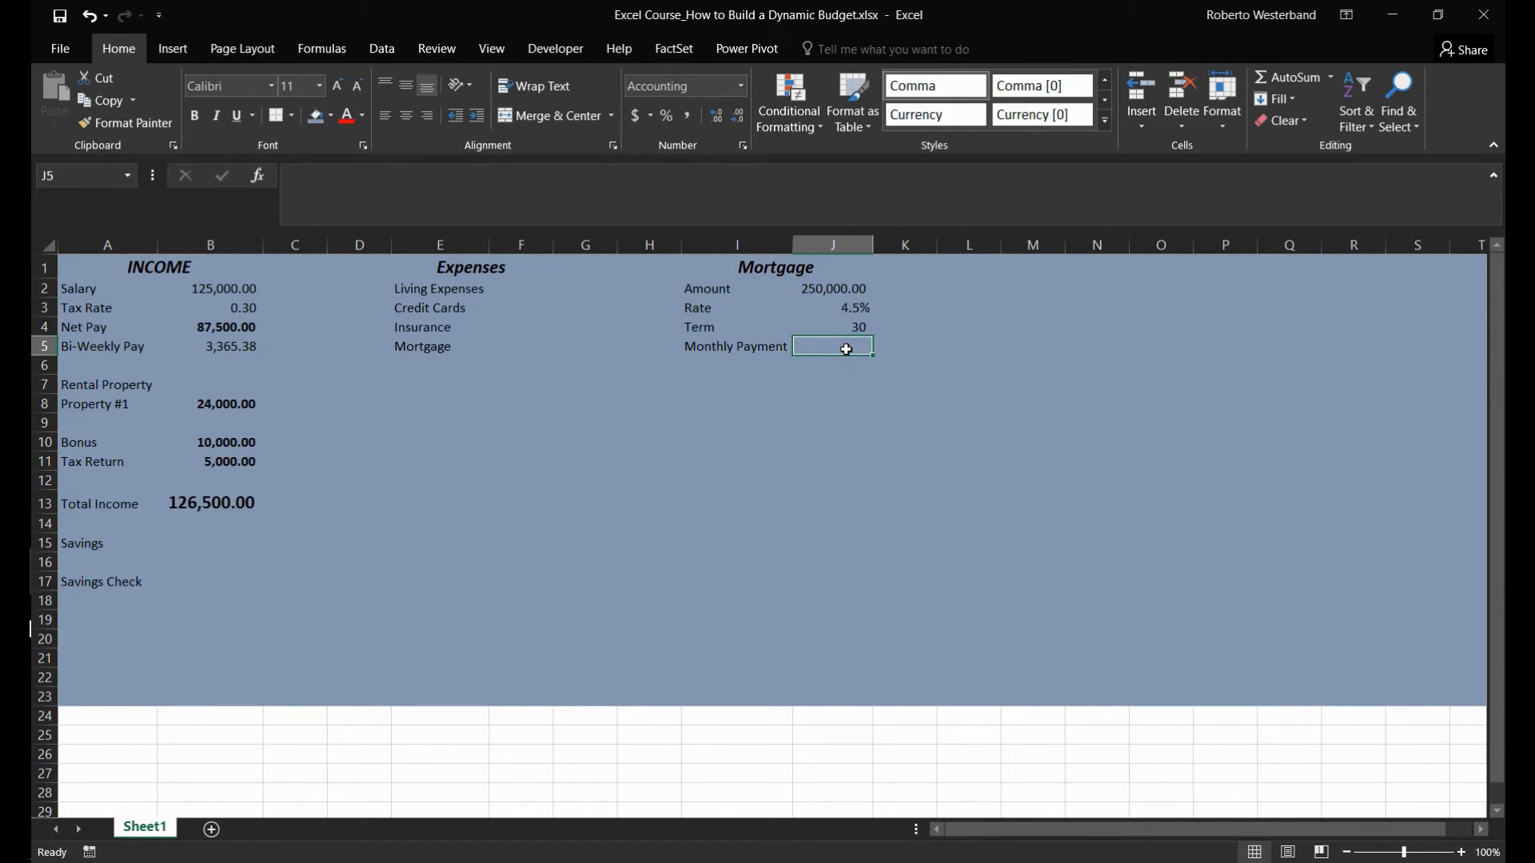
pyautogui.write('=-pmt(')
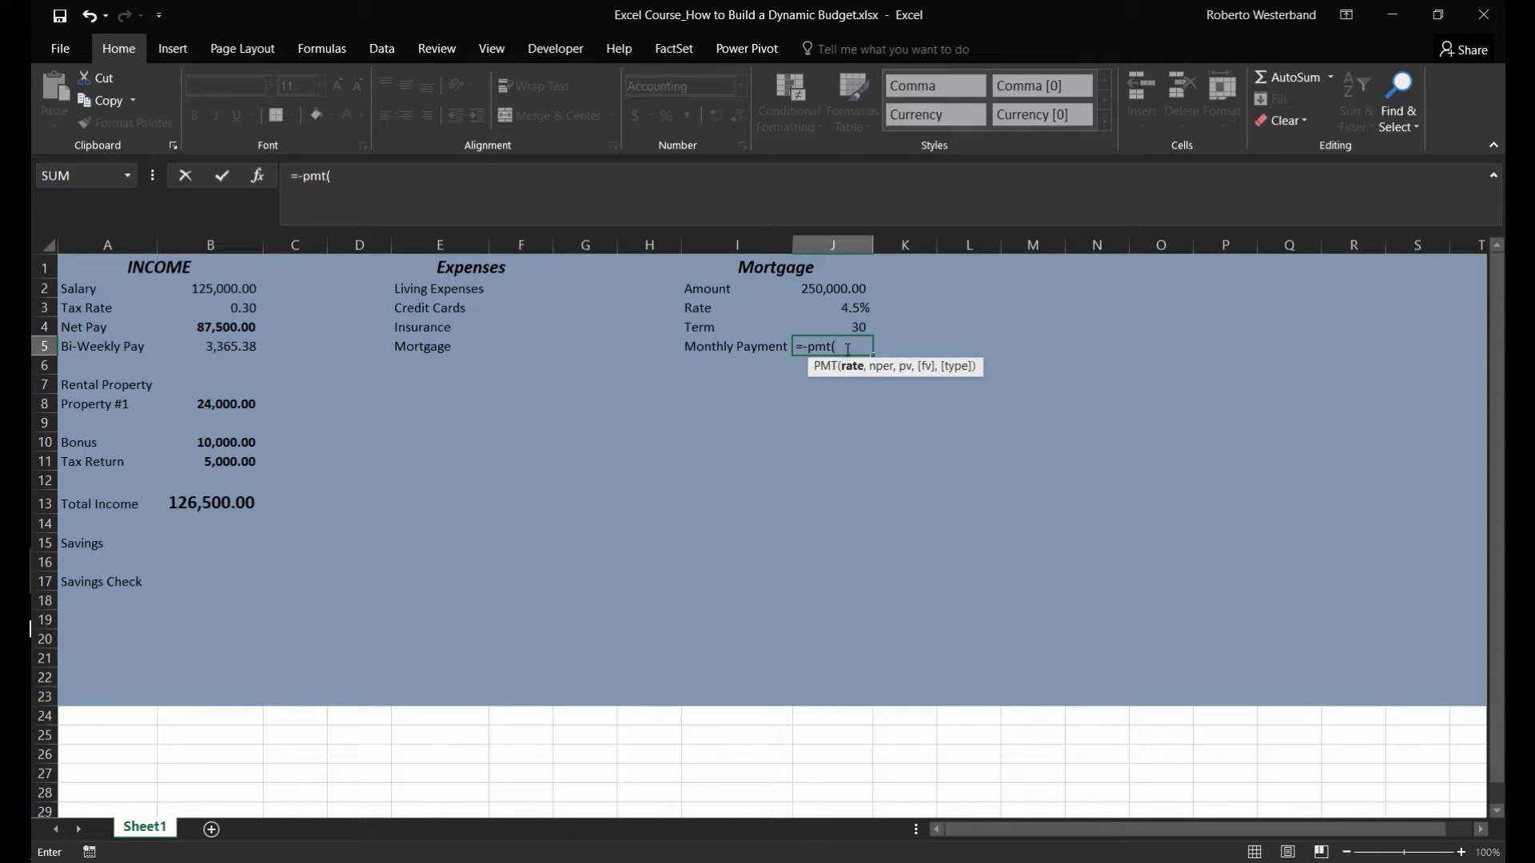
pyautogui.click(842, 307)
pyautogui.write('/12')
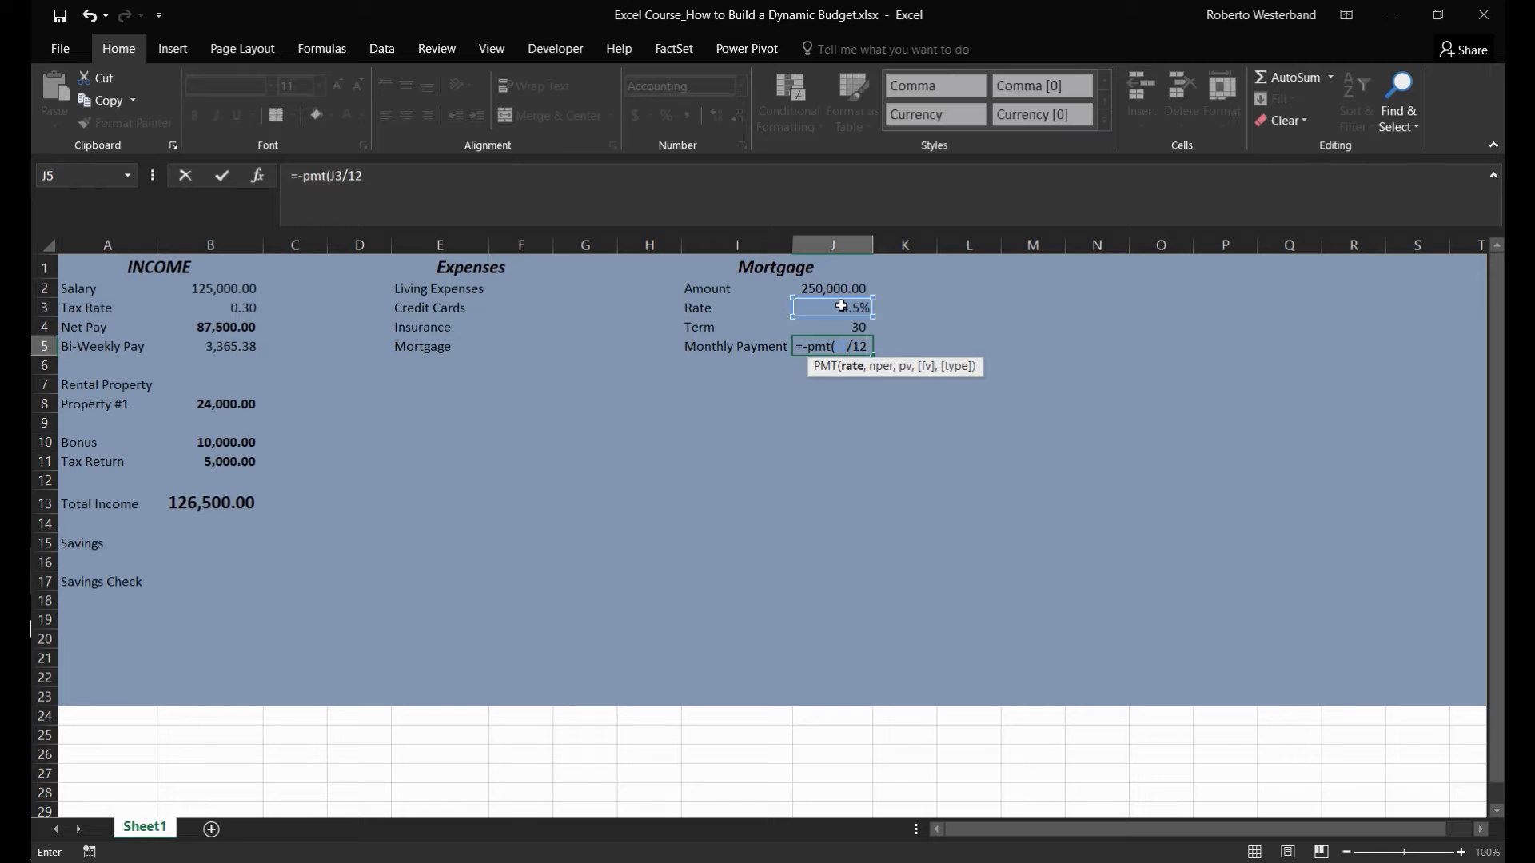
pyautogui.write(',')
pyautogui.click(825, 323)
pyautogui.write('*12')
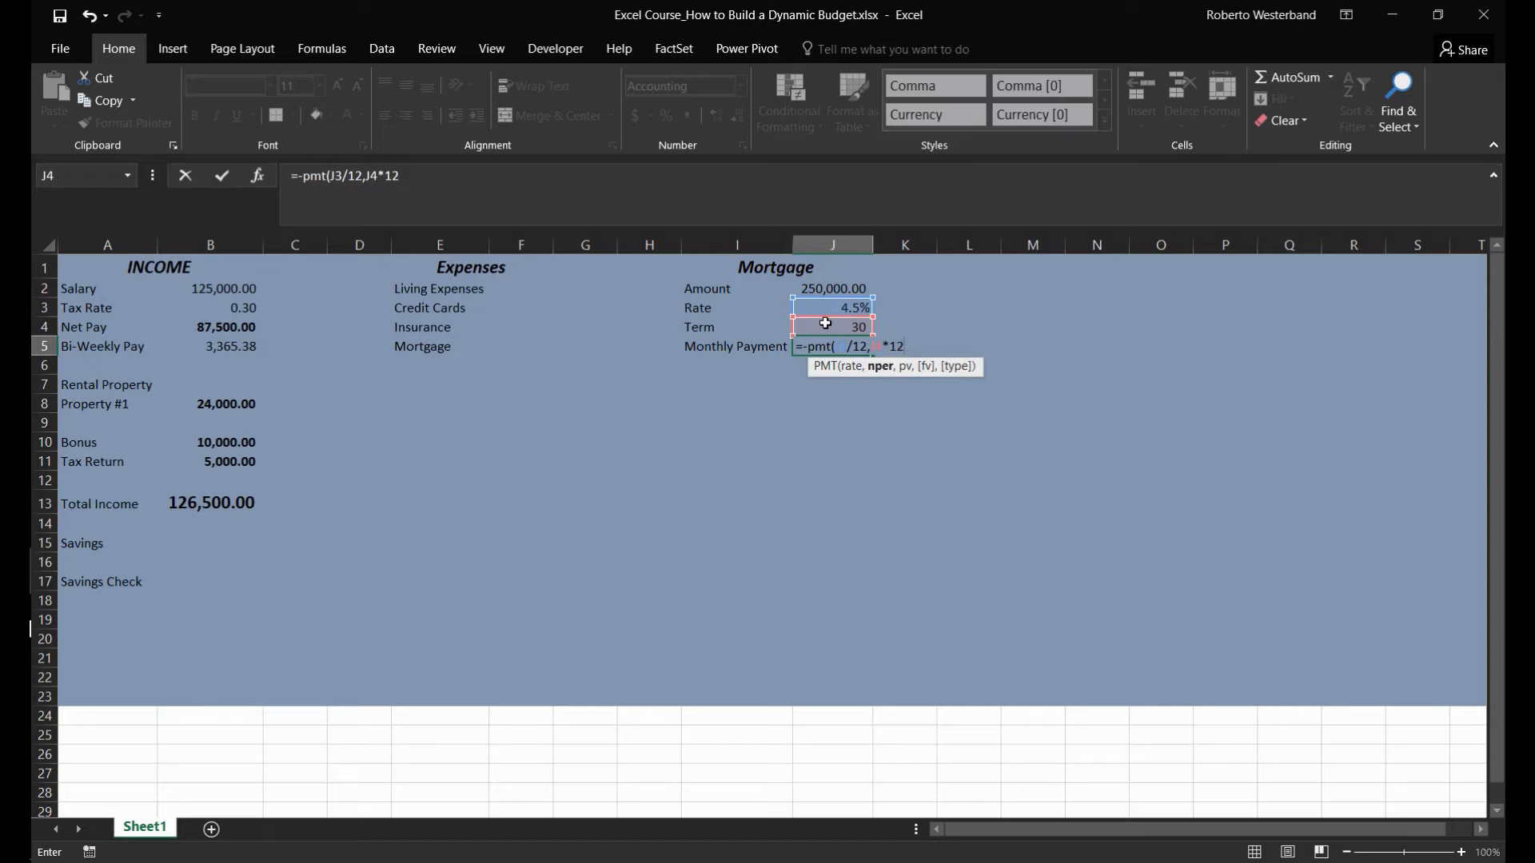
pyautogui.write(',')
pyautogui.click(829, 291)
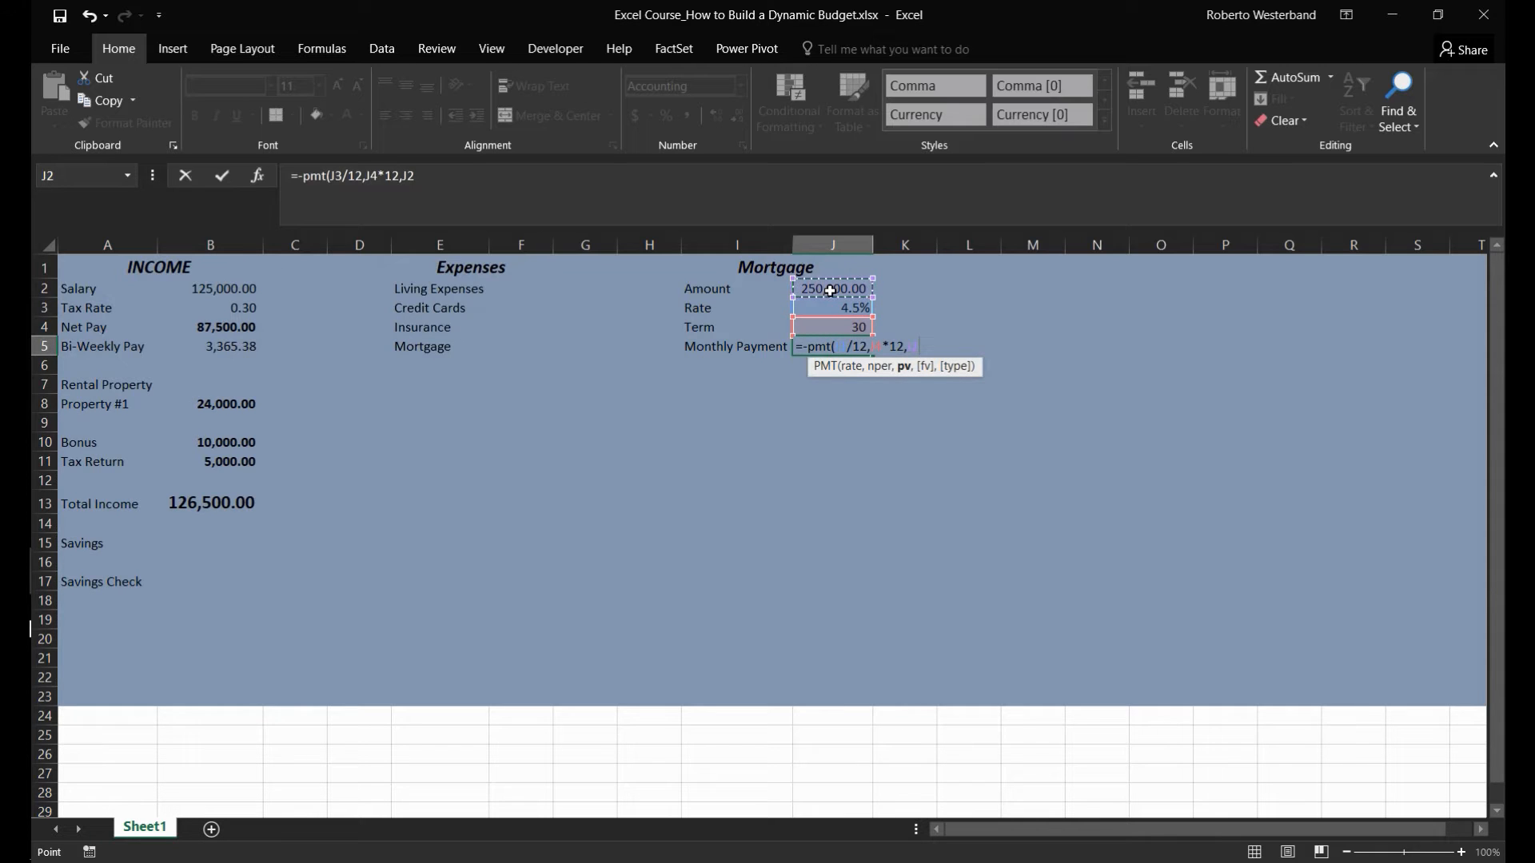
pyautogui.write(',')
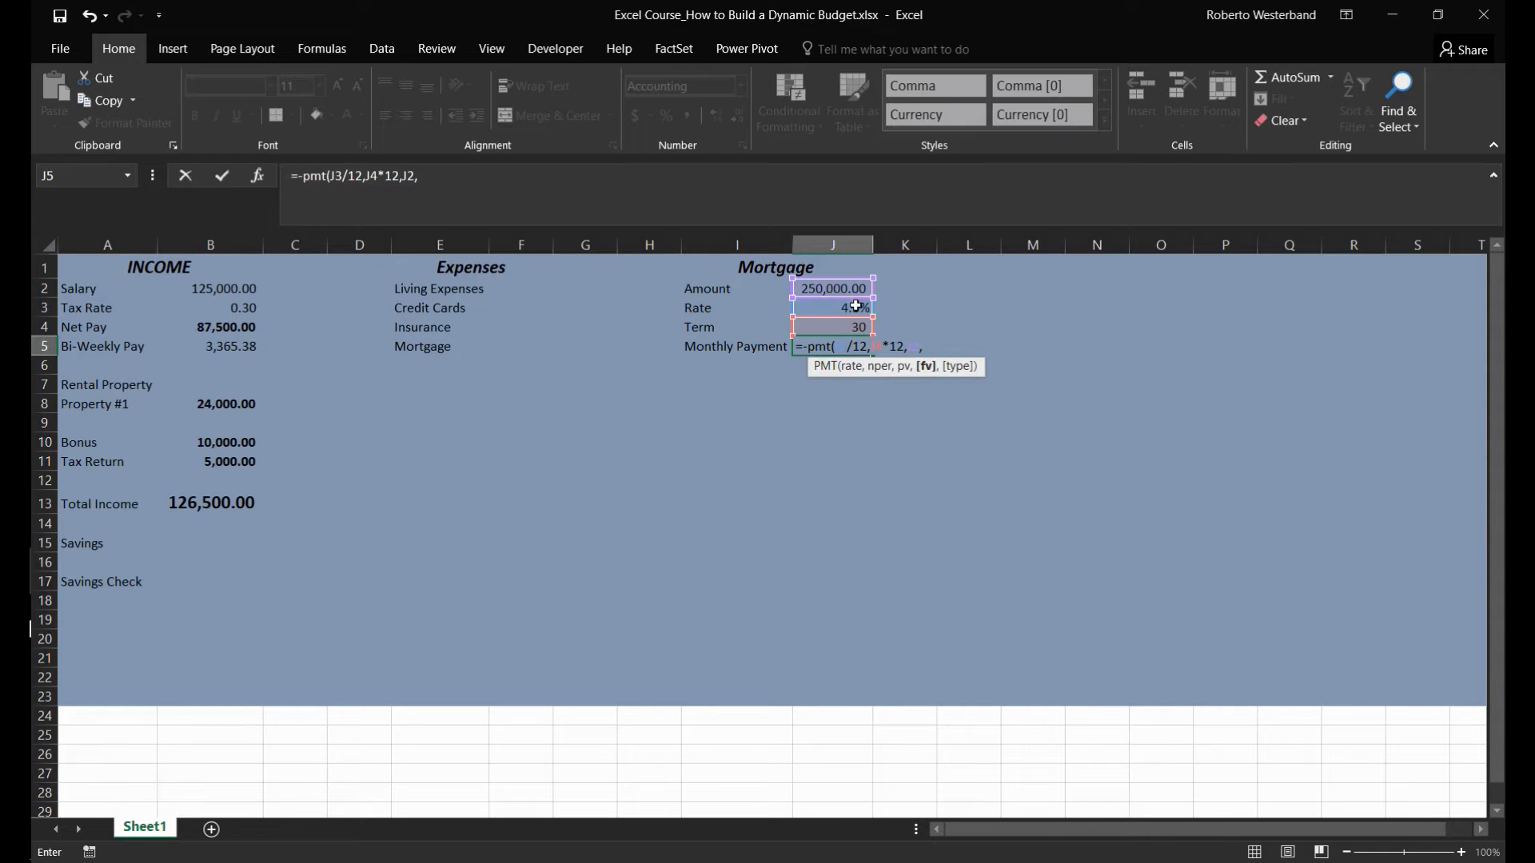
pyautogui.write('0')
pyautogui.press('Return')
pyautogui.press('Up')
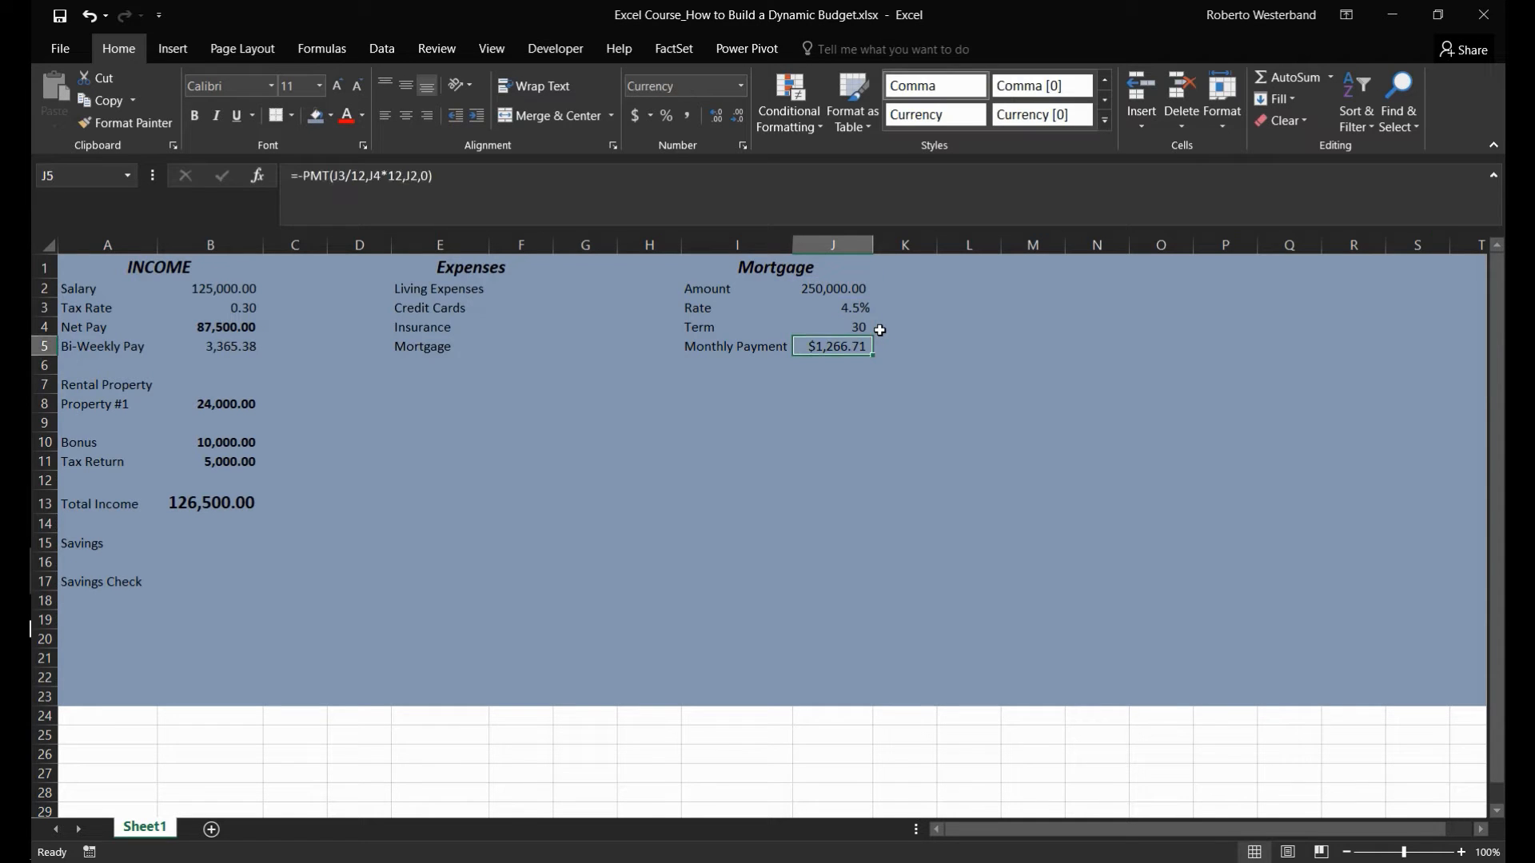
# - Enter the yearly mortgage expense in F5 as the monthly payment times 12, using =J5*12
pyautogui.press('Left')
pyautogui.press('Left')
pyautogui.press('Left')
pyautogui.press('Left')
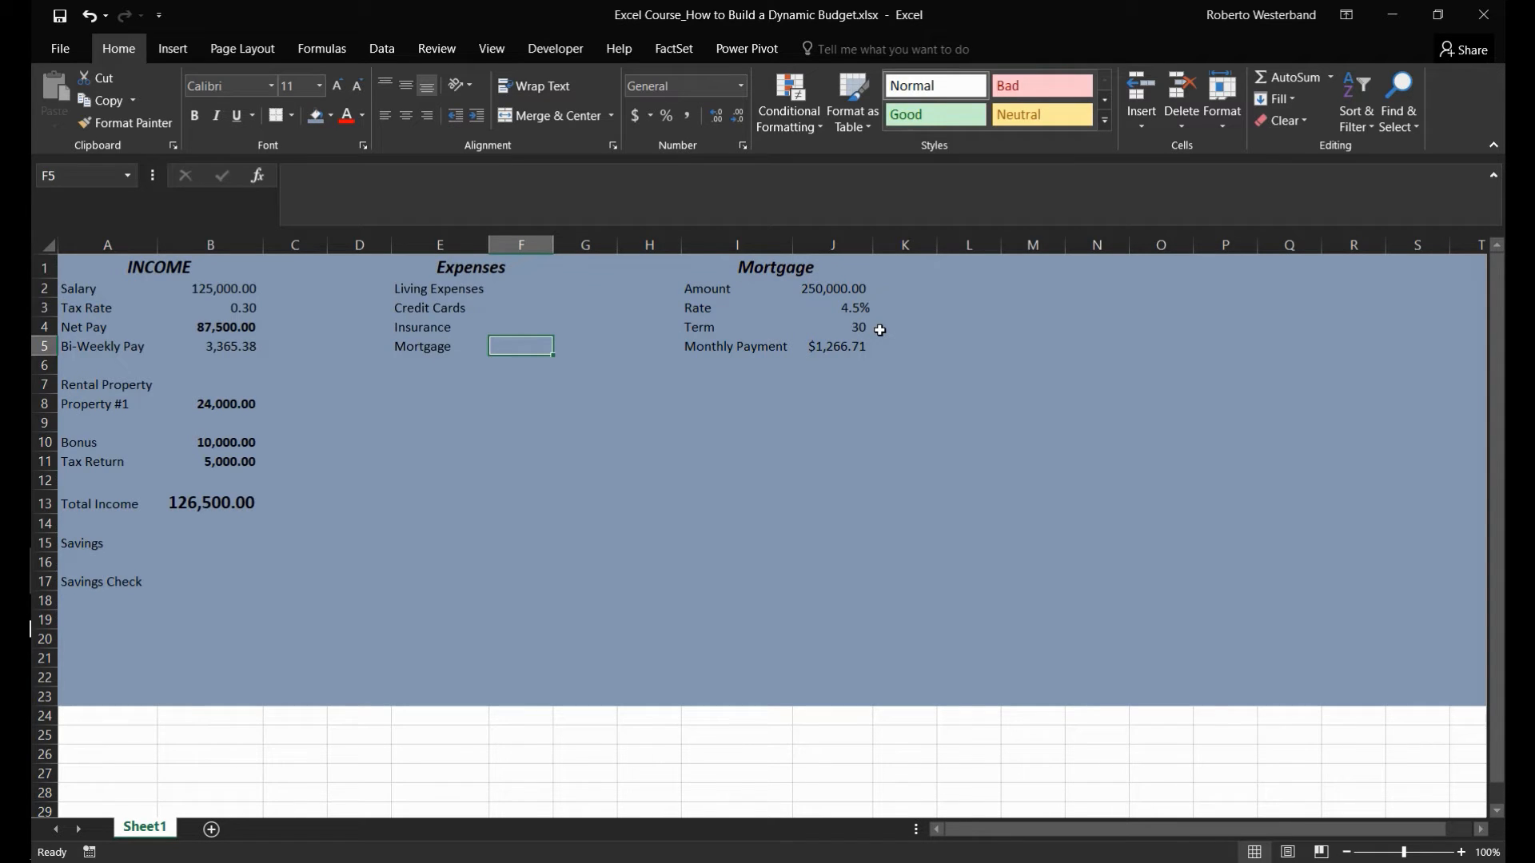
pyautogui.write('=')
pyautogui.press('Right')
pyautogui.press('Right')
pyautogui.press('Right')
pyautogui.press('Right')
pyautogui.write('*12')
pyautogui.press('Return')
pyautogui.press('Up')
pyautogui.press('Up')
pyautogui.press('Up')
pyautogui.press('Up')
pyautogui.press('Down')
pyautogui.press('Down')
pyautogui.press('Down')
pyautogui.press('Down')
pyautogui.press('Left')
pyautogui.press('Right')
pyautogui.press('Right')
pyautogui.press('Right')
pyautogui.press('Right')
pyautogui.press('Right')
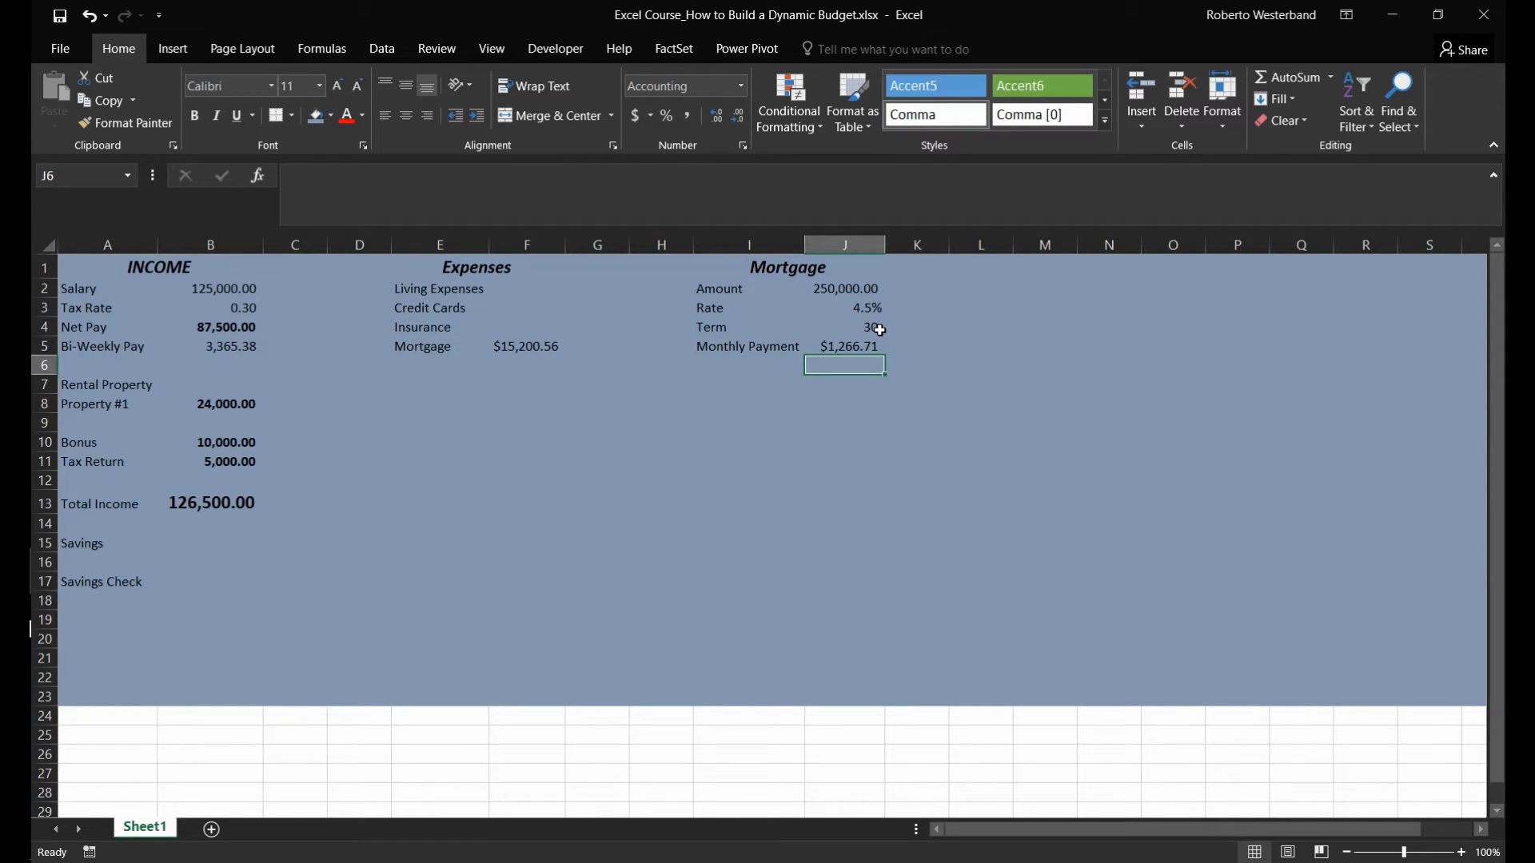
pyautogui.press('Left')
pyautogui.press('Left')
pyautogui.press('Left')
pyautogui.press('Left')
pyautogui.press('Left')
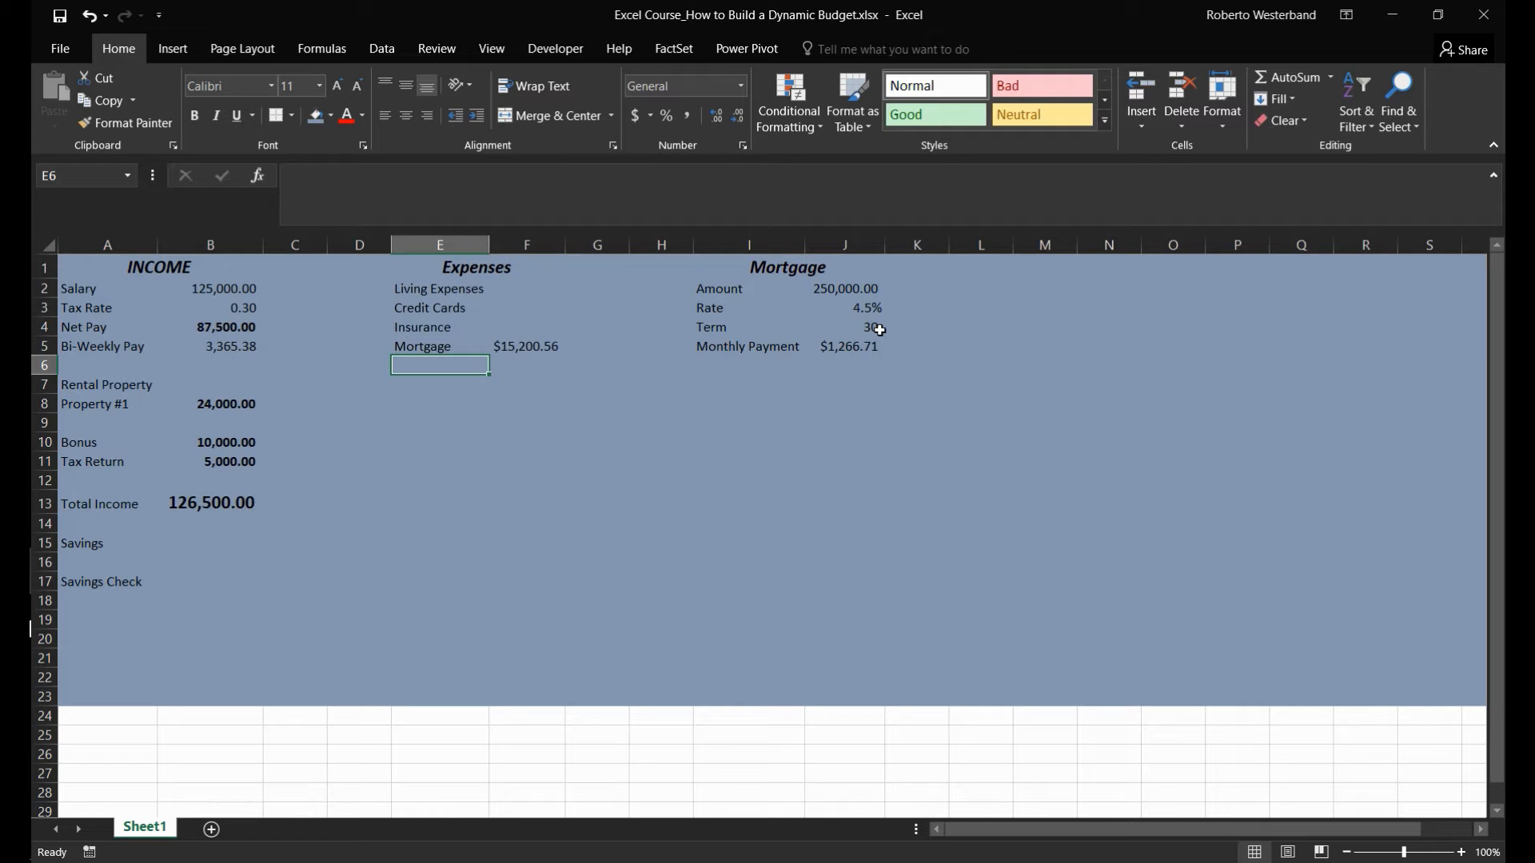
pyautogui.write('S')
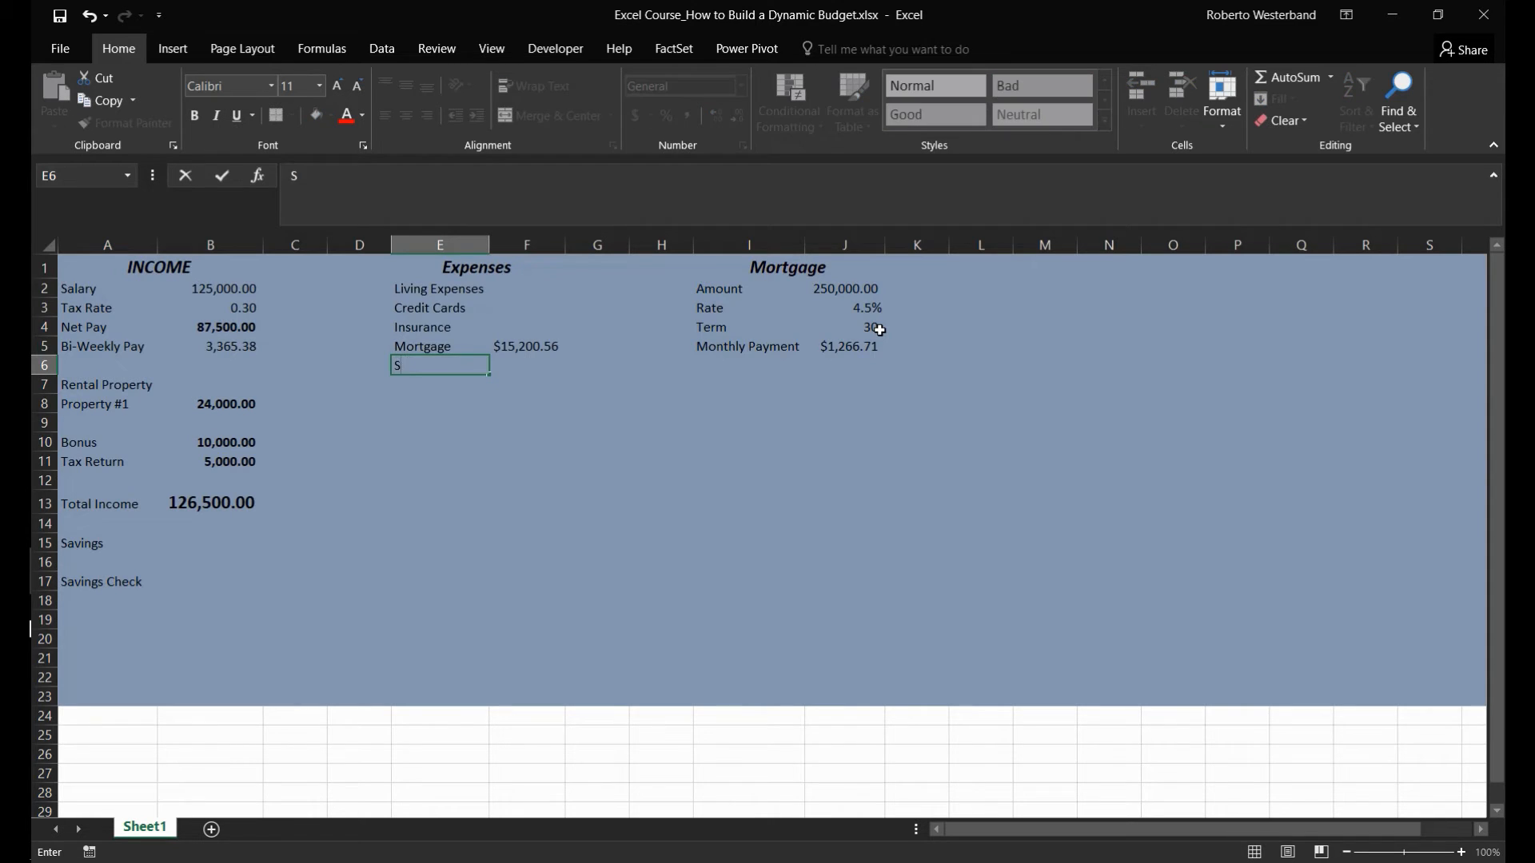
pyautogui.write('opecial')
pyautogui.press('BackSpace')
pyautogui.write('l')
pyautogui.press('BackSpace')
pyautogui.press('BackSpace')
pyautogui.press('BackSpace')
pyautogui.press('BackSpace')
pyautogui.press('BackSpace')
pyautogui.press('BackSpace')
pyautogui.press('BackSpace')
pyautogui.press('Return')
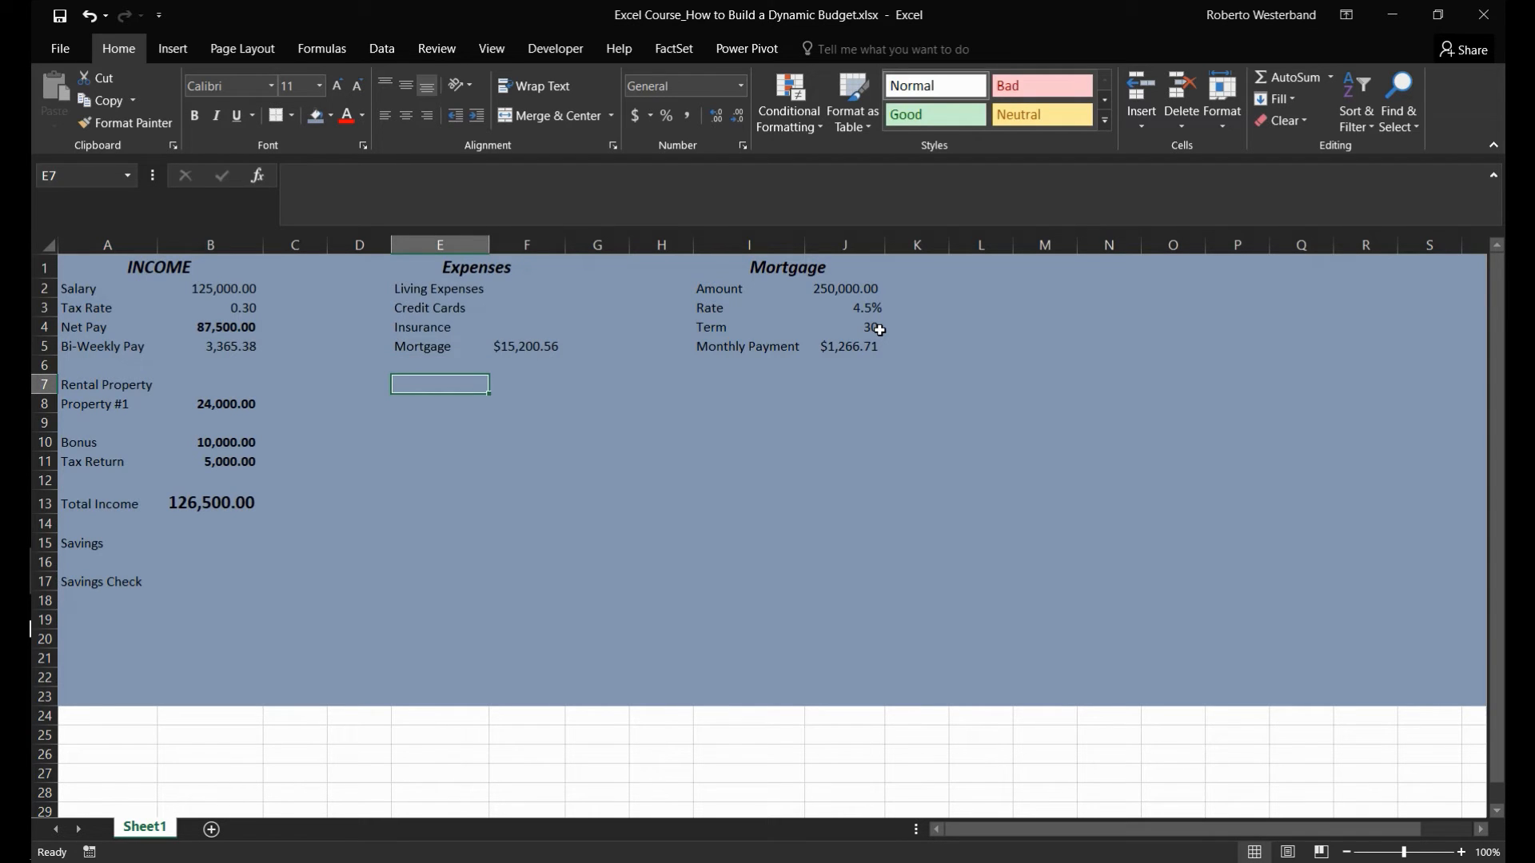
# - Enter the label Special Occasions in E7 and widen column E to fit it
pyautogui.write('Sp')
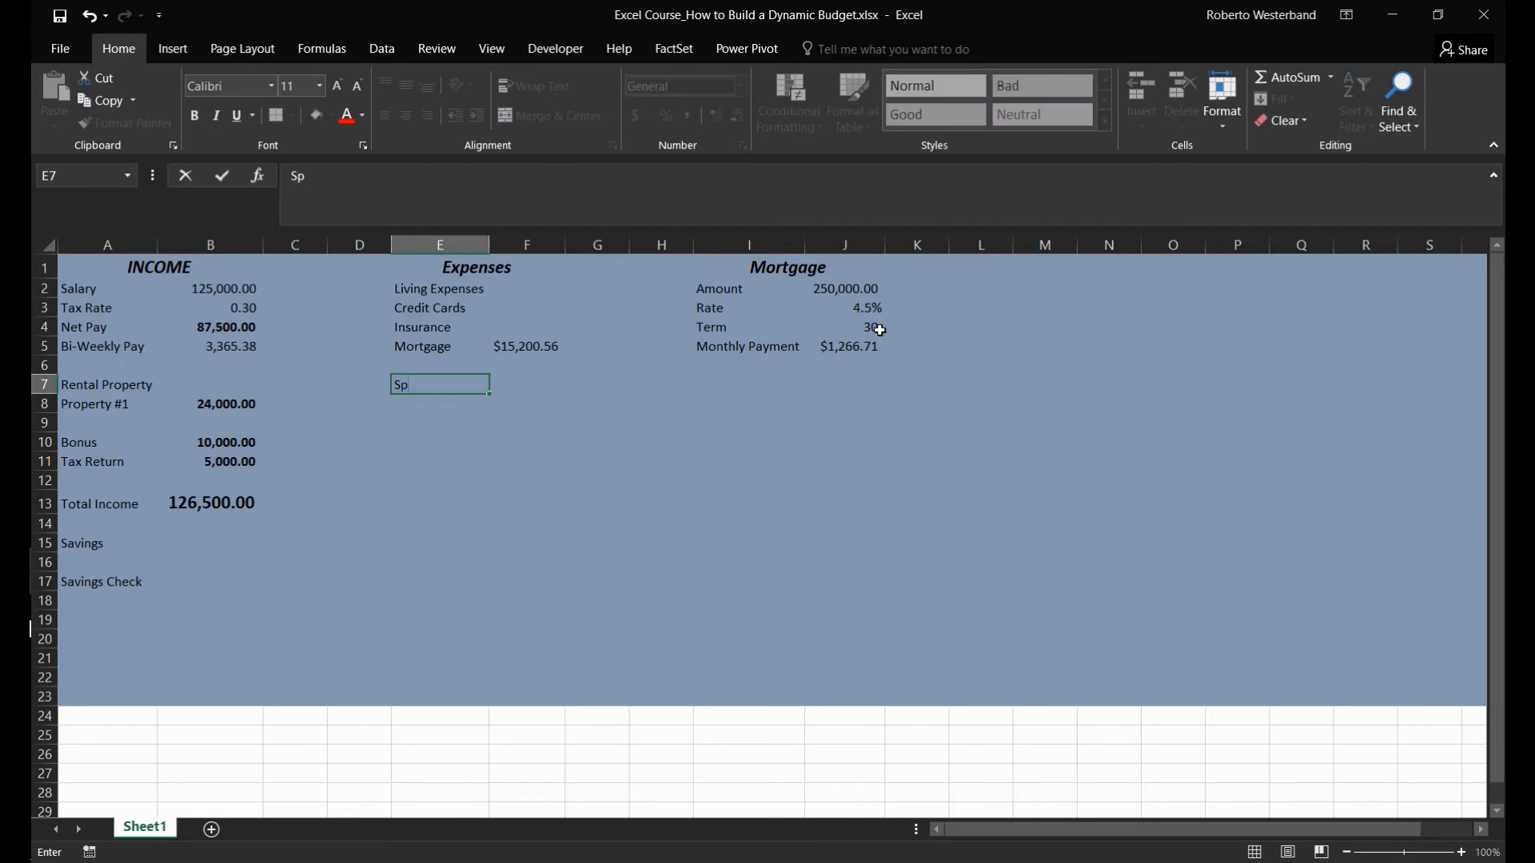
pyautogui.write('ecial Occasions')
pyautogui.press('Return')
pyautogui.press('Up')
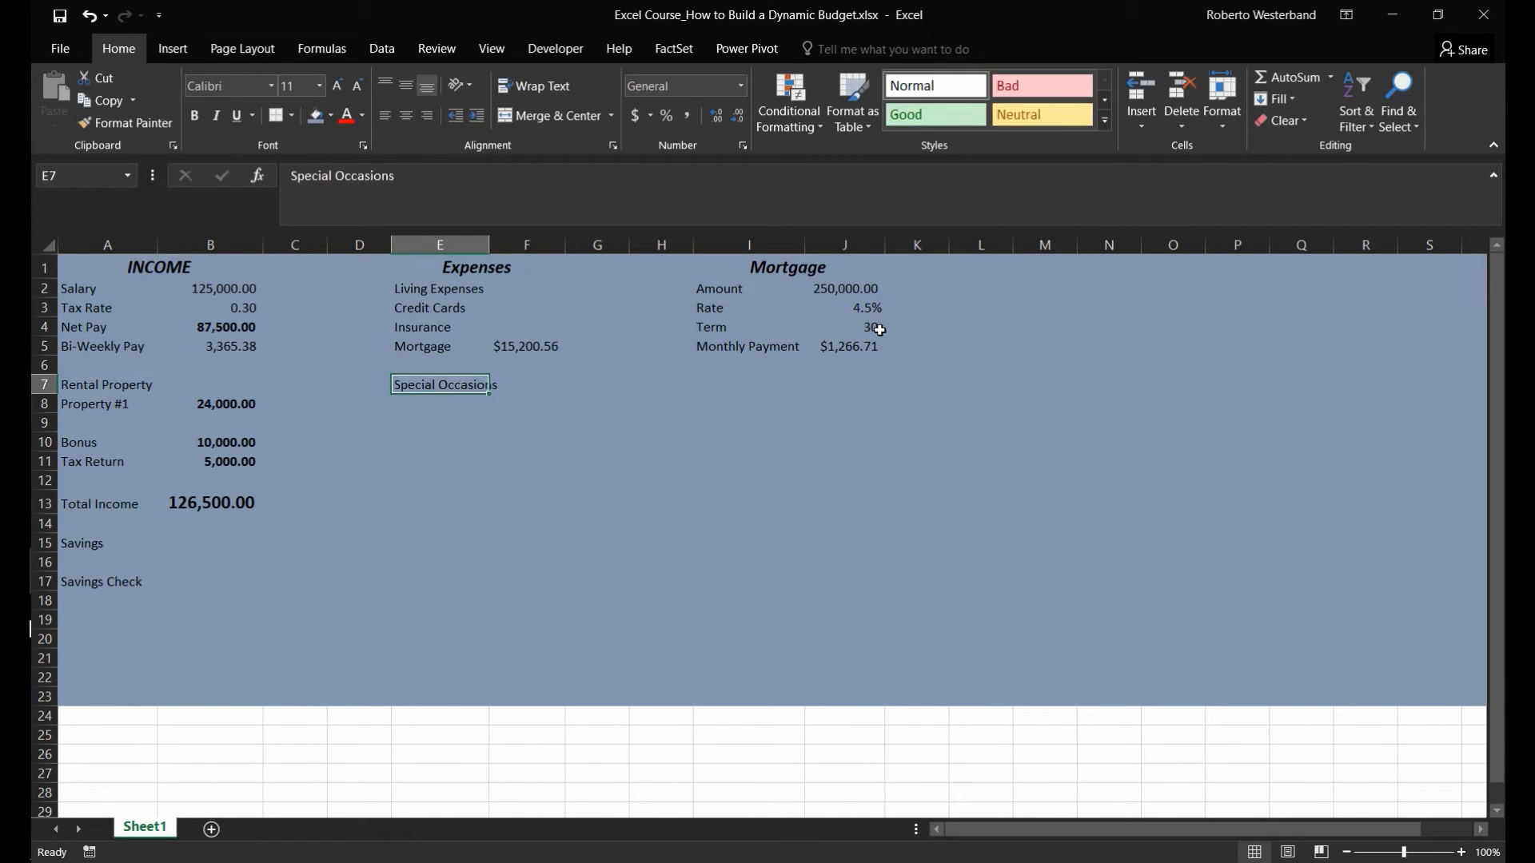
pyautogui.doubleClick(491, 247)
pyautogui.click(441, 404)
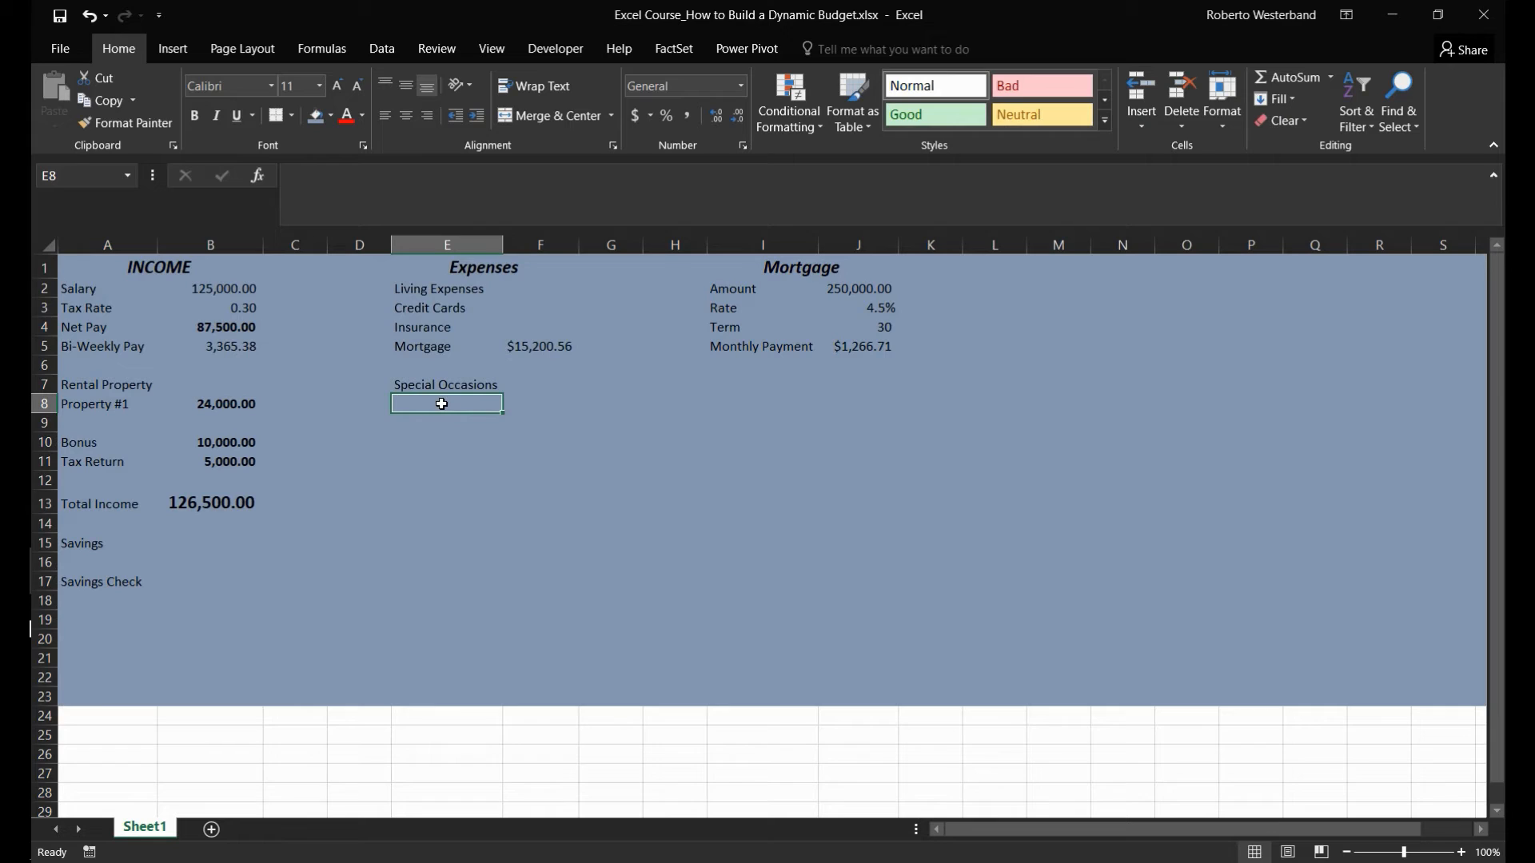
pyautogui.press('Down')
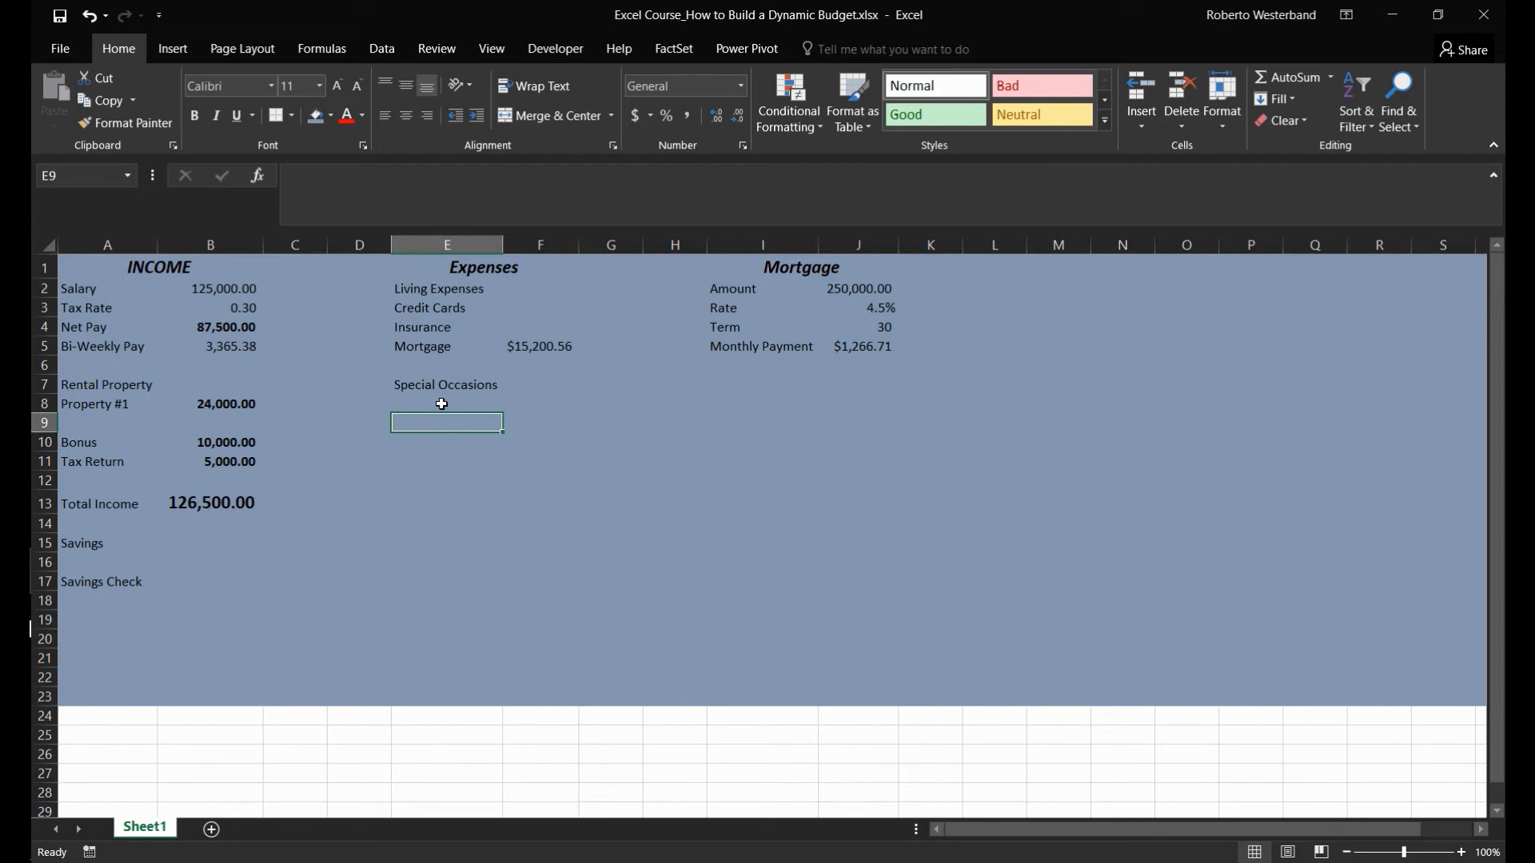
pyautogui.press('Right')
pyautogui.press('Right')
pyautogui.press('Right')
pyautogui.press('Right')
pyautogui.press('Up')
pyautogui.press('Up')
pyautogui.press('Up')
pyautogui.press('Up')
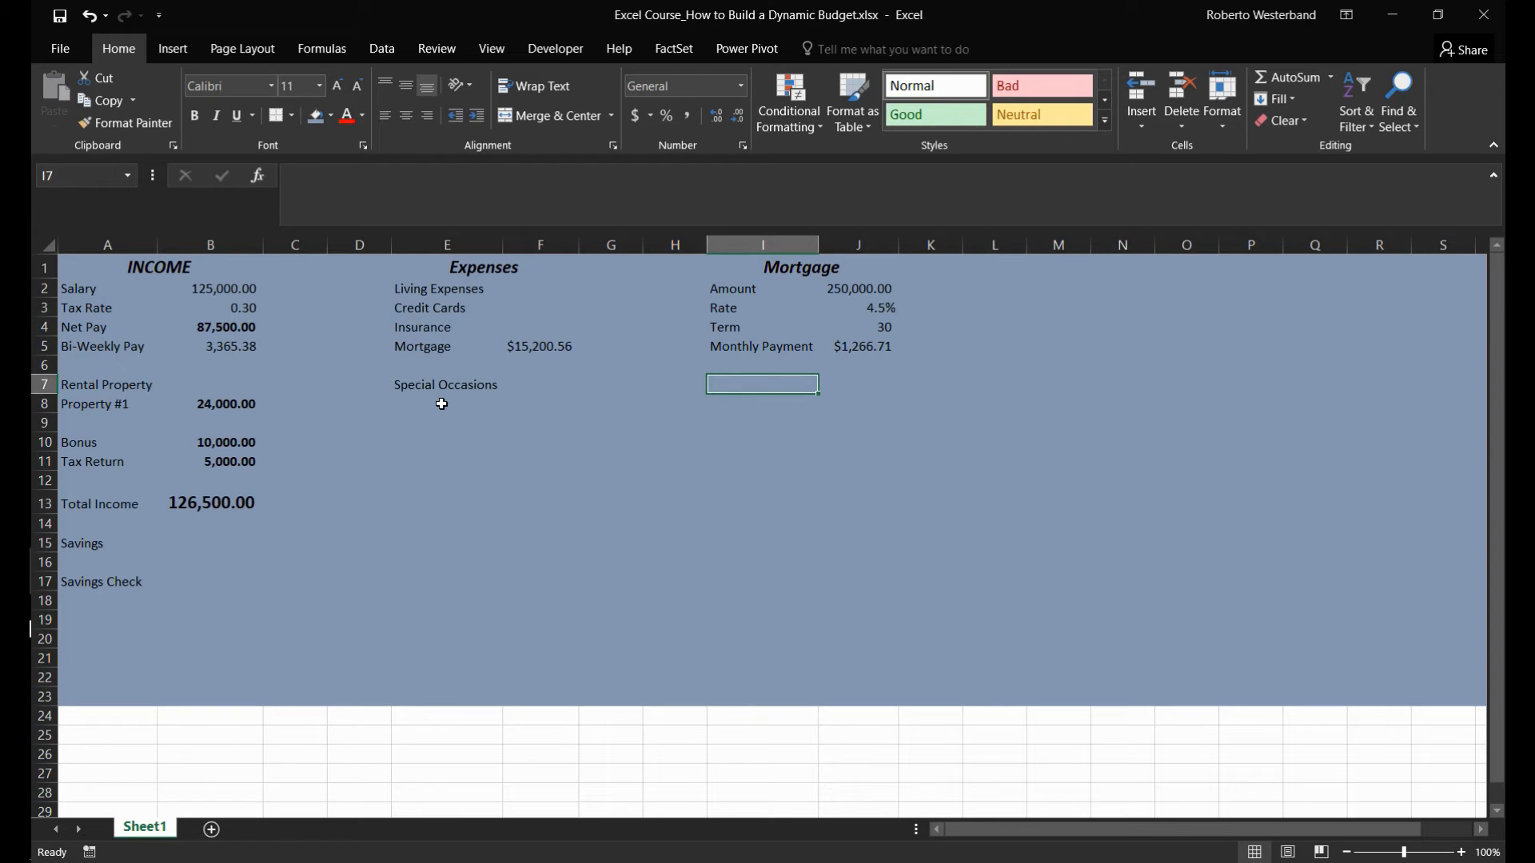
pyautogui.press('Left')
pyautogui.press('Left')
pyautogui.press('Left')
pyautogui.press('Left')
pyautogui.press('Down')
pyautogui.press('Down')
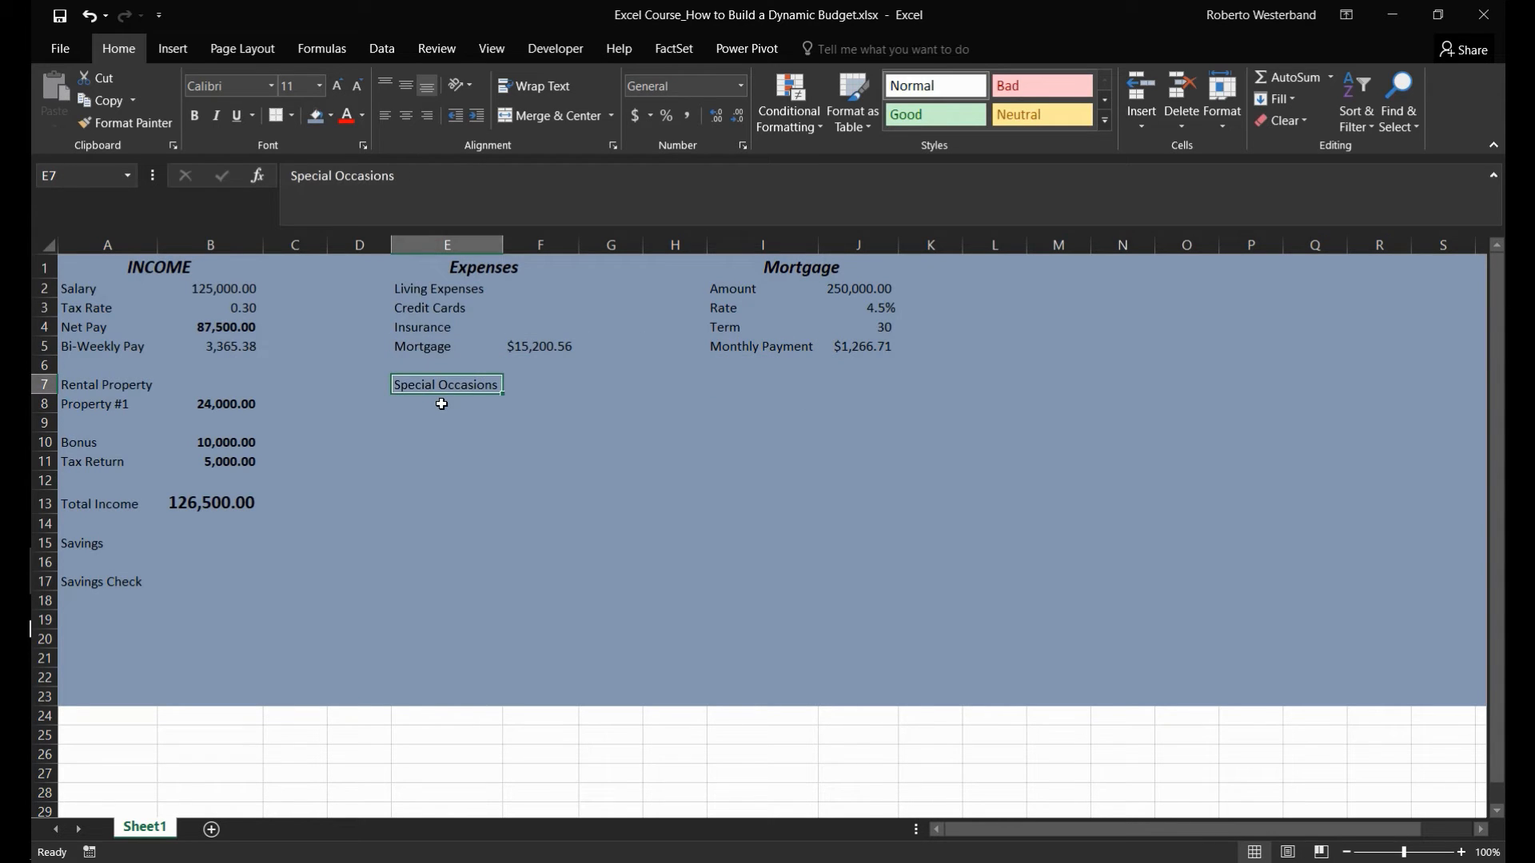
# - Move the Special Occasions label down to E8 and restore E7's background by copying the blank cell E6 into it
pyautogui.hotkey('ctrl', 'x')
pyautogui.press('Down')
pyautogui.hotkey('ctrl', 'v')
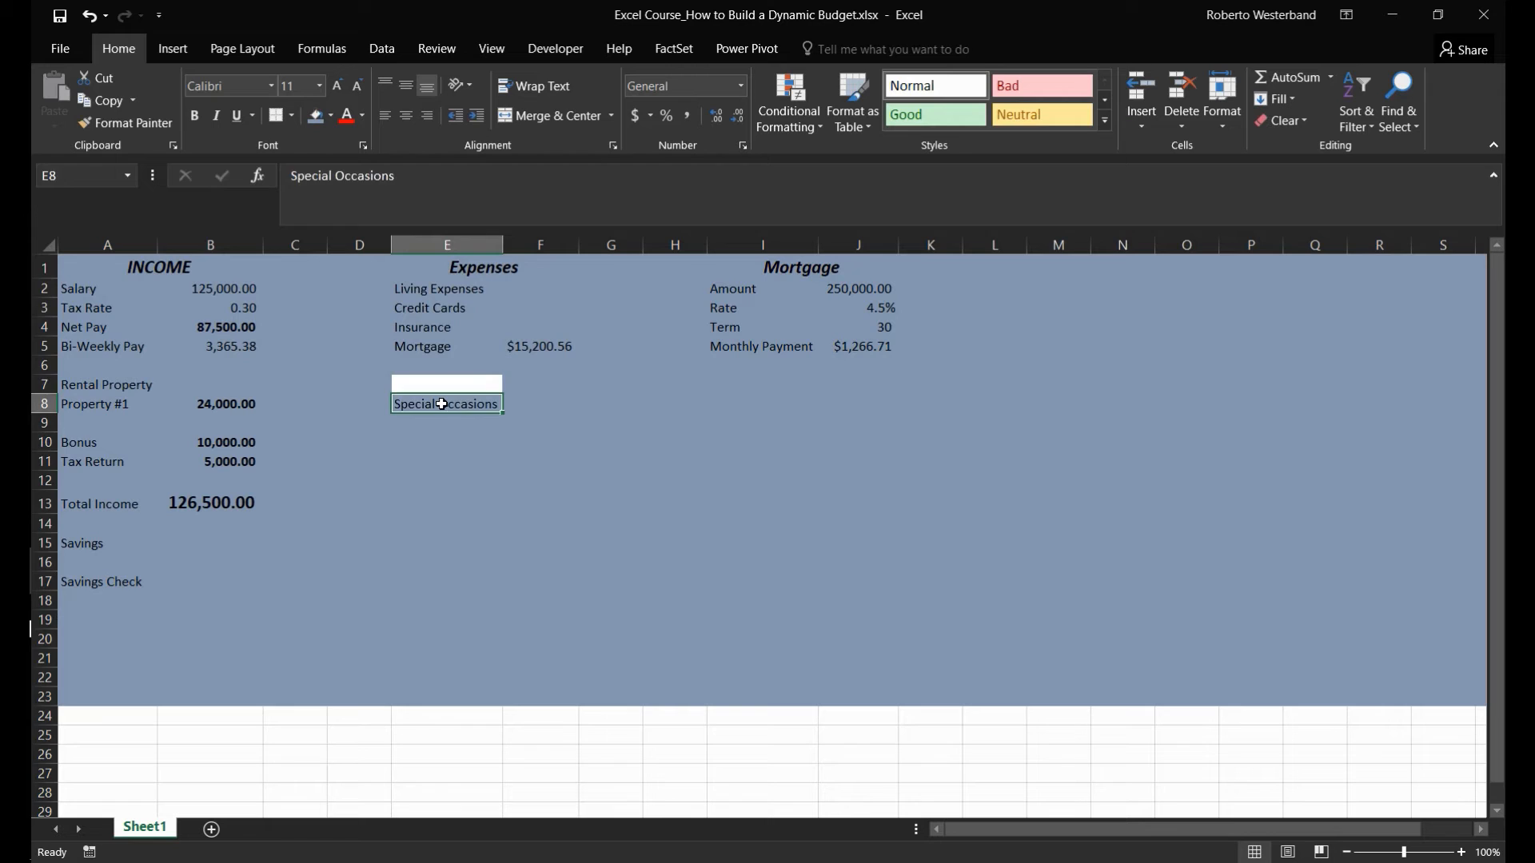
pyautogui.press('Up')
pyautogui.press('Up')
pyautogui.hotkey('ctrl', 'c')
pyautogui.press('Down')
pyautogui.hotkey('ctrl', 'v')
pyautogui.press('Up')
pyautogui.press('Escape')
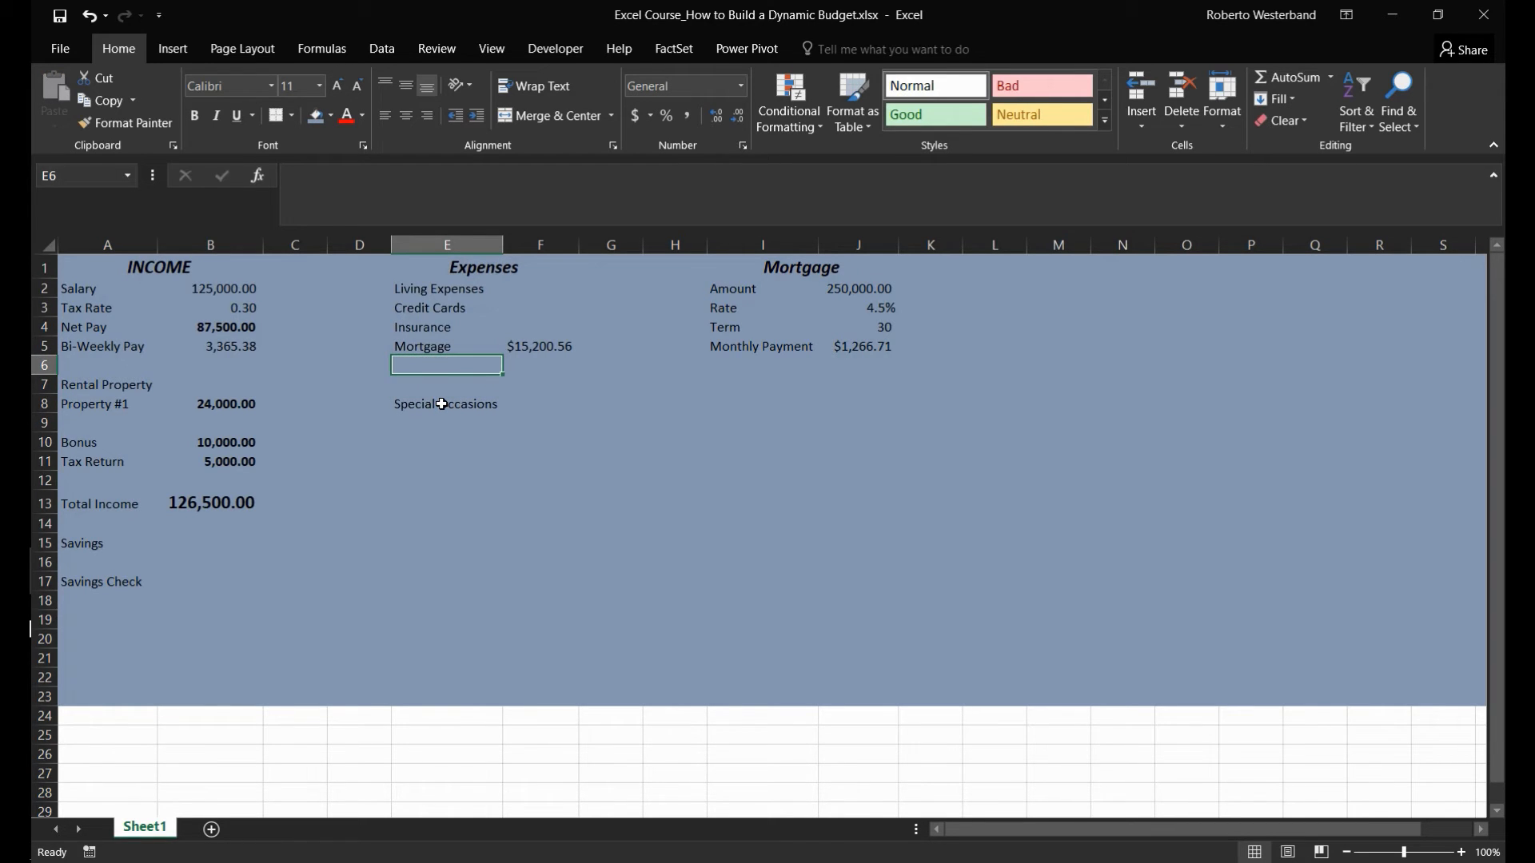
# - Enter the label Total Expenses in E13 and begin a SUM formula in F13
pyautogui.press('Down')
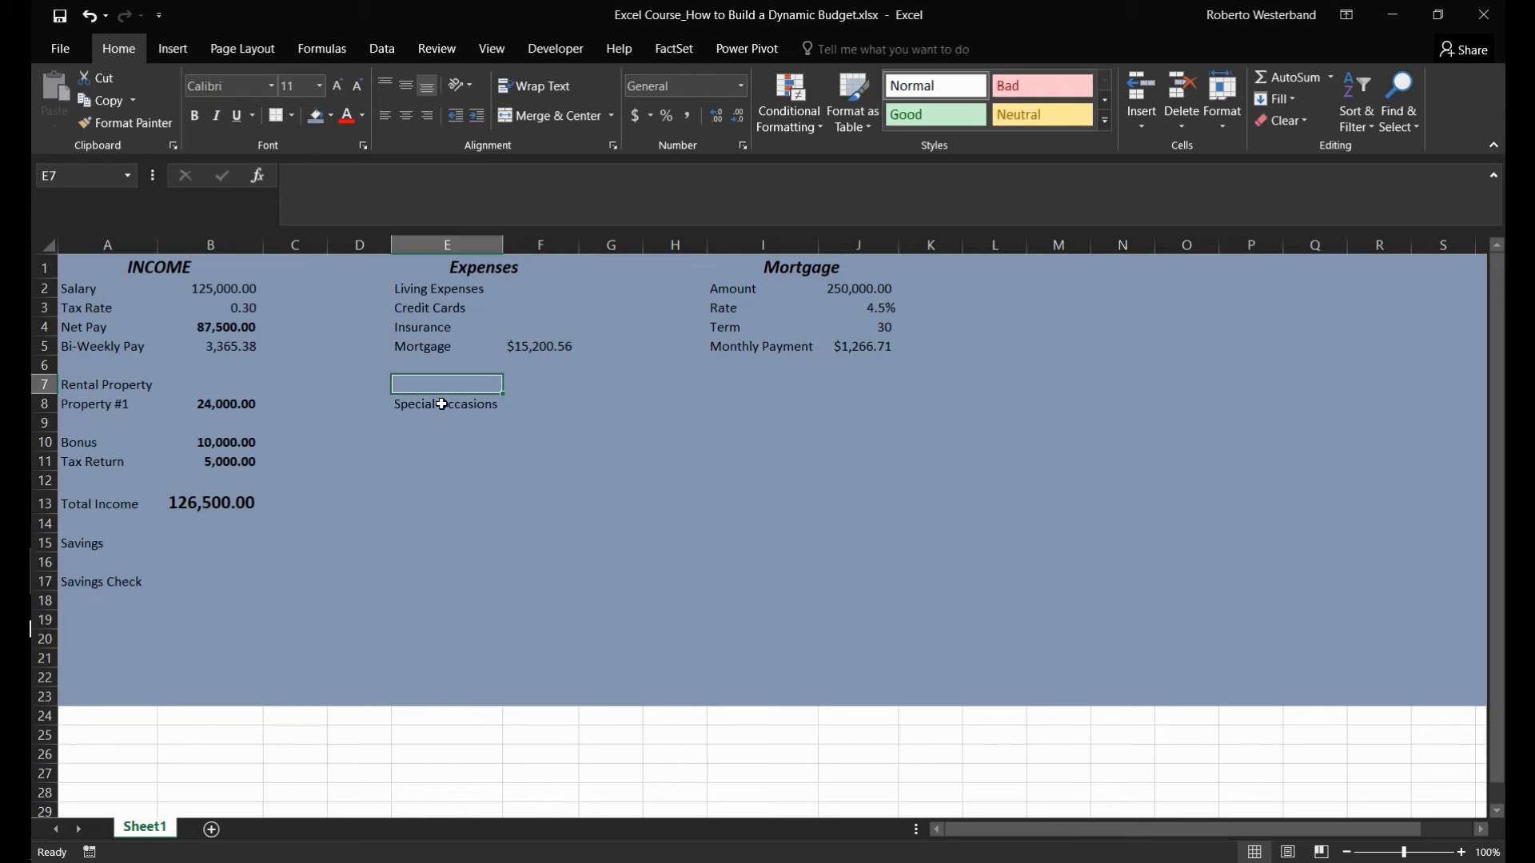
pyautogui.press('Down')
pyautogui.press('Down')
pyautogui.press('Down')
pyautogui.press('Down')
pyautogui.press('Down')
pyautogui.press('Down')
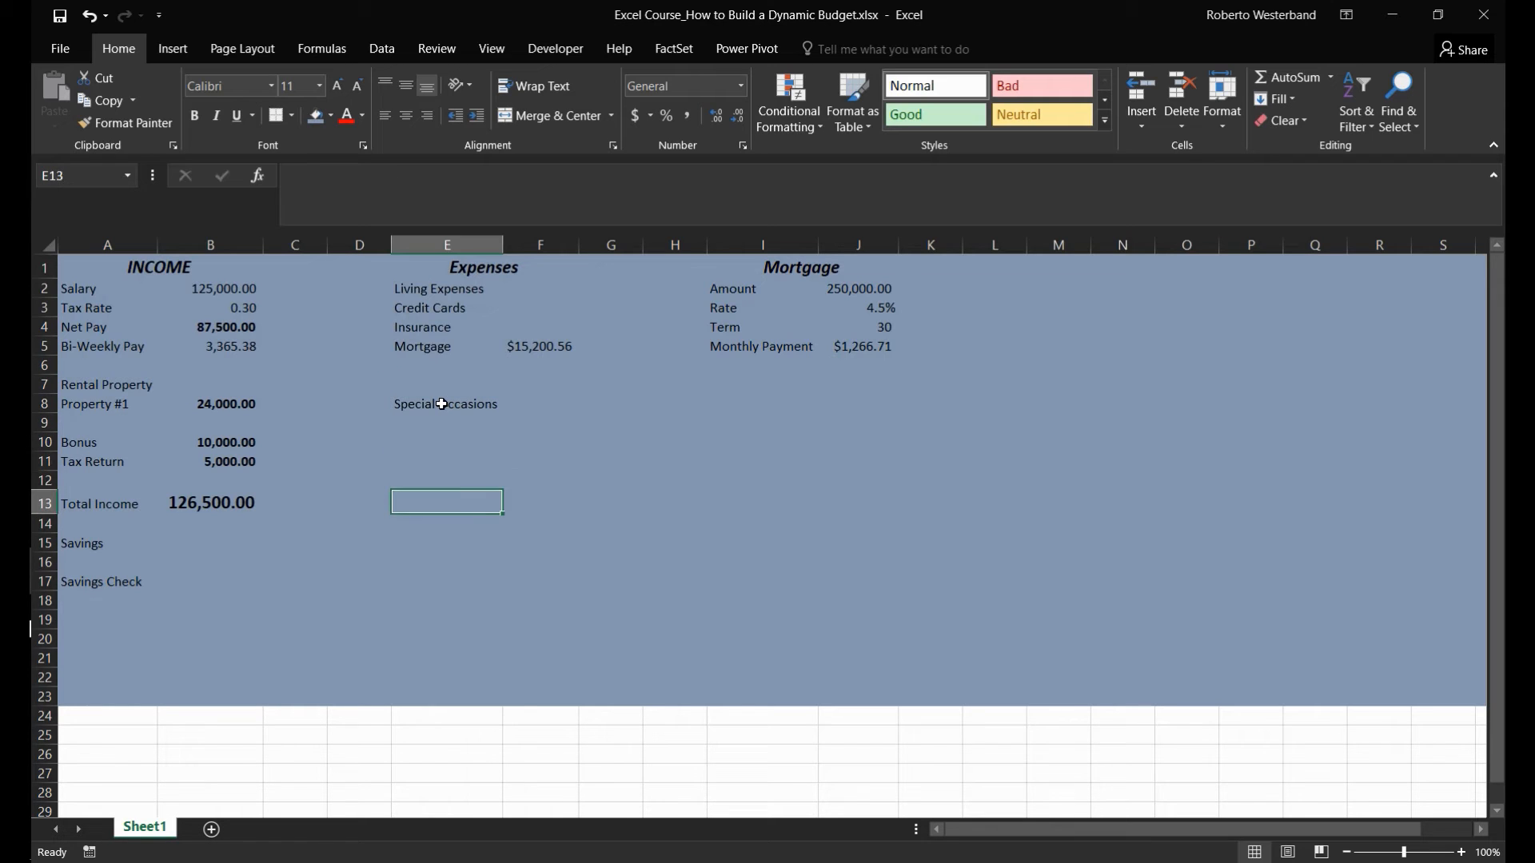
pyautogui.write('Total Exp')
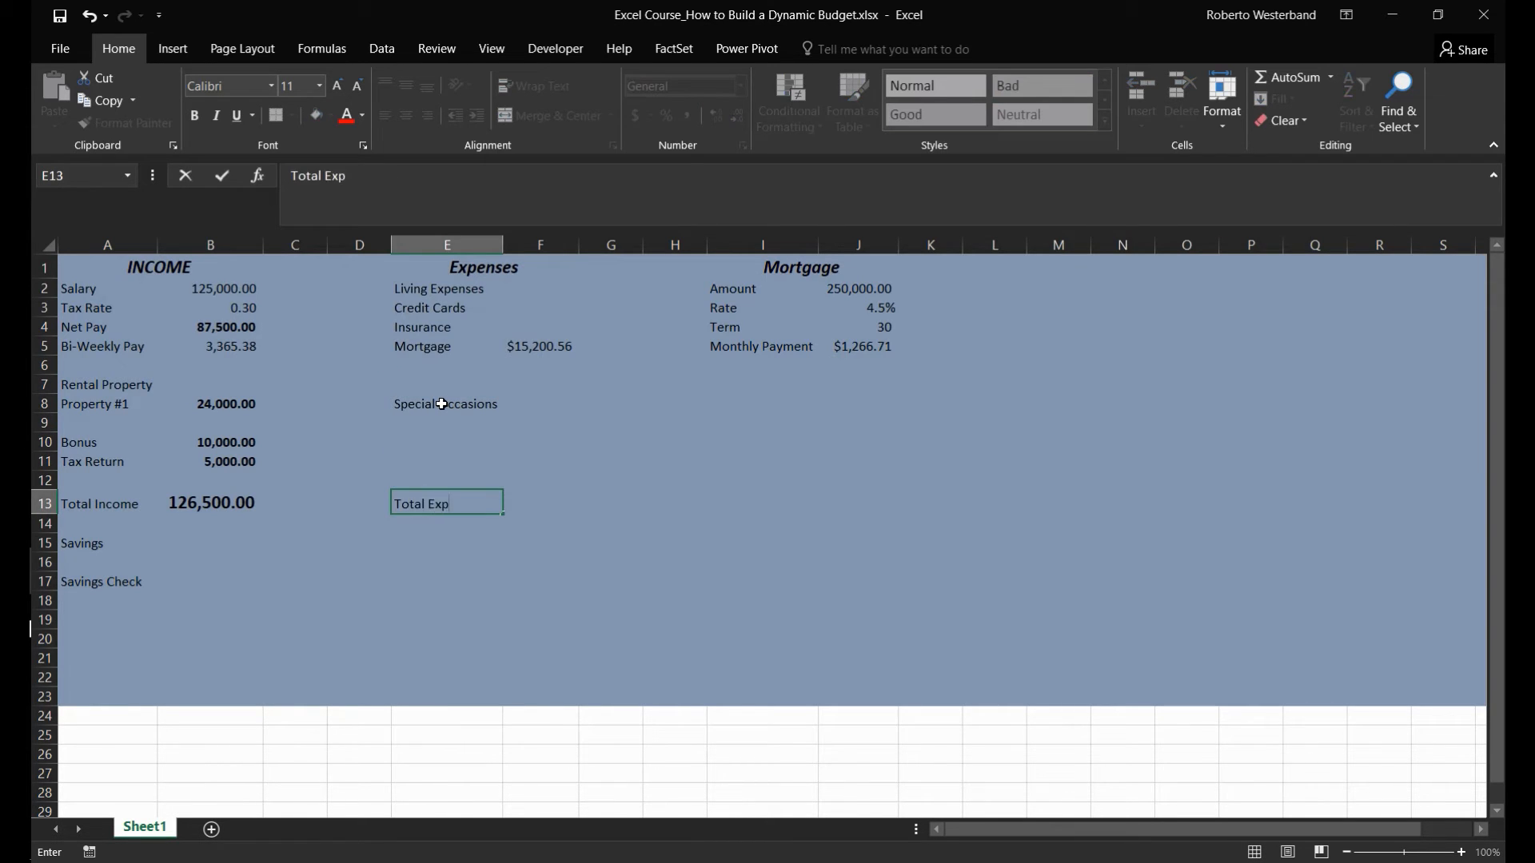
pyautogui.write('ensese')
pyautogui.press('Return')
pyautogui.press('Up')
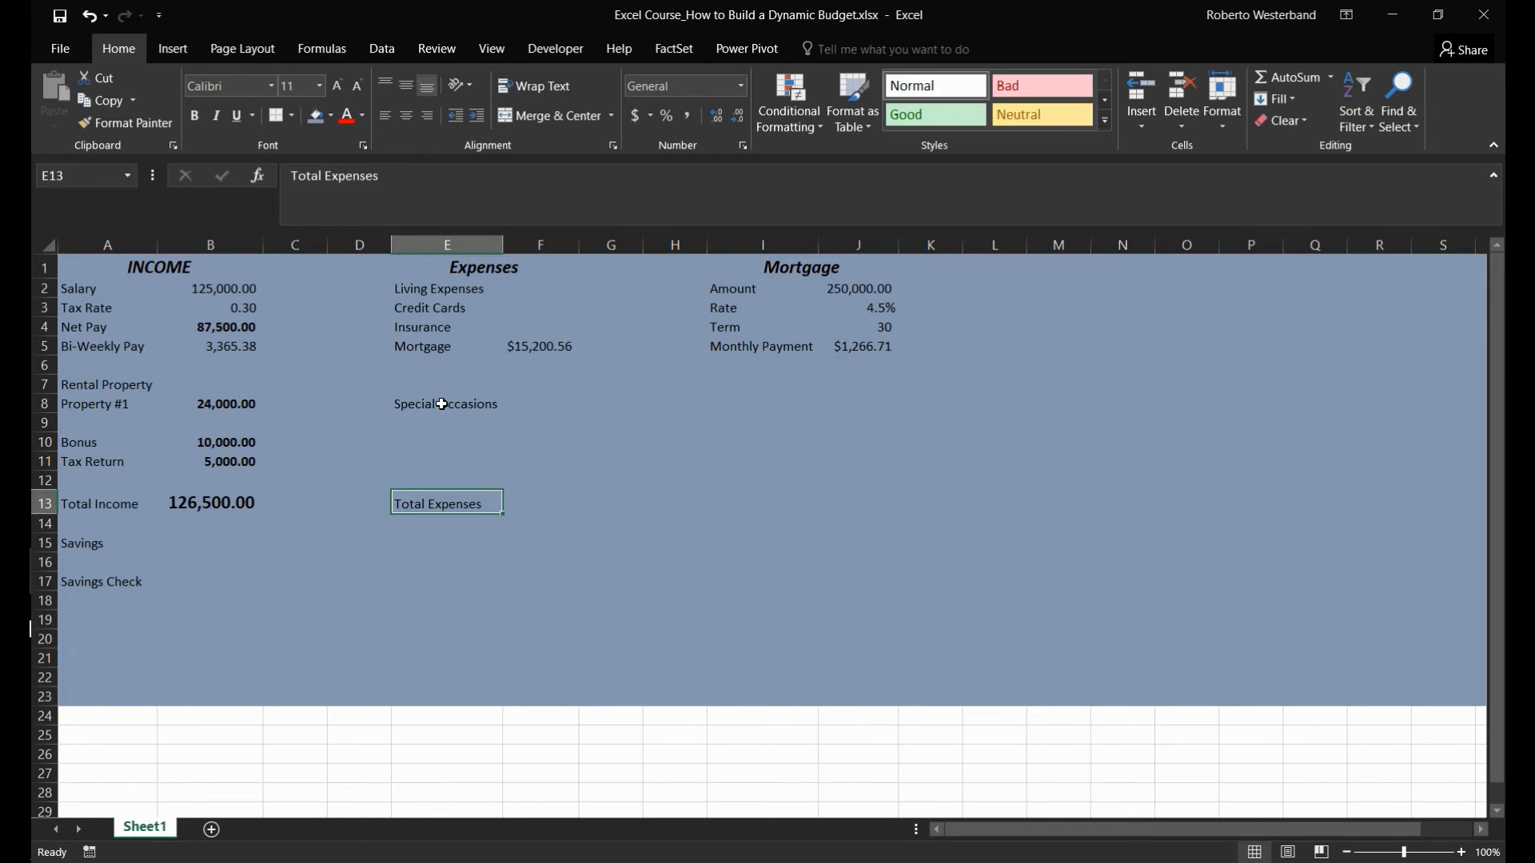
pyautogui.press('Right')
pyautogui.write('=sum(')
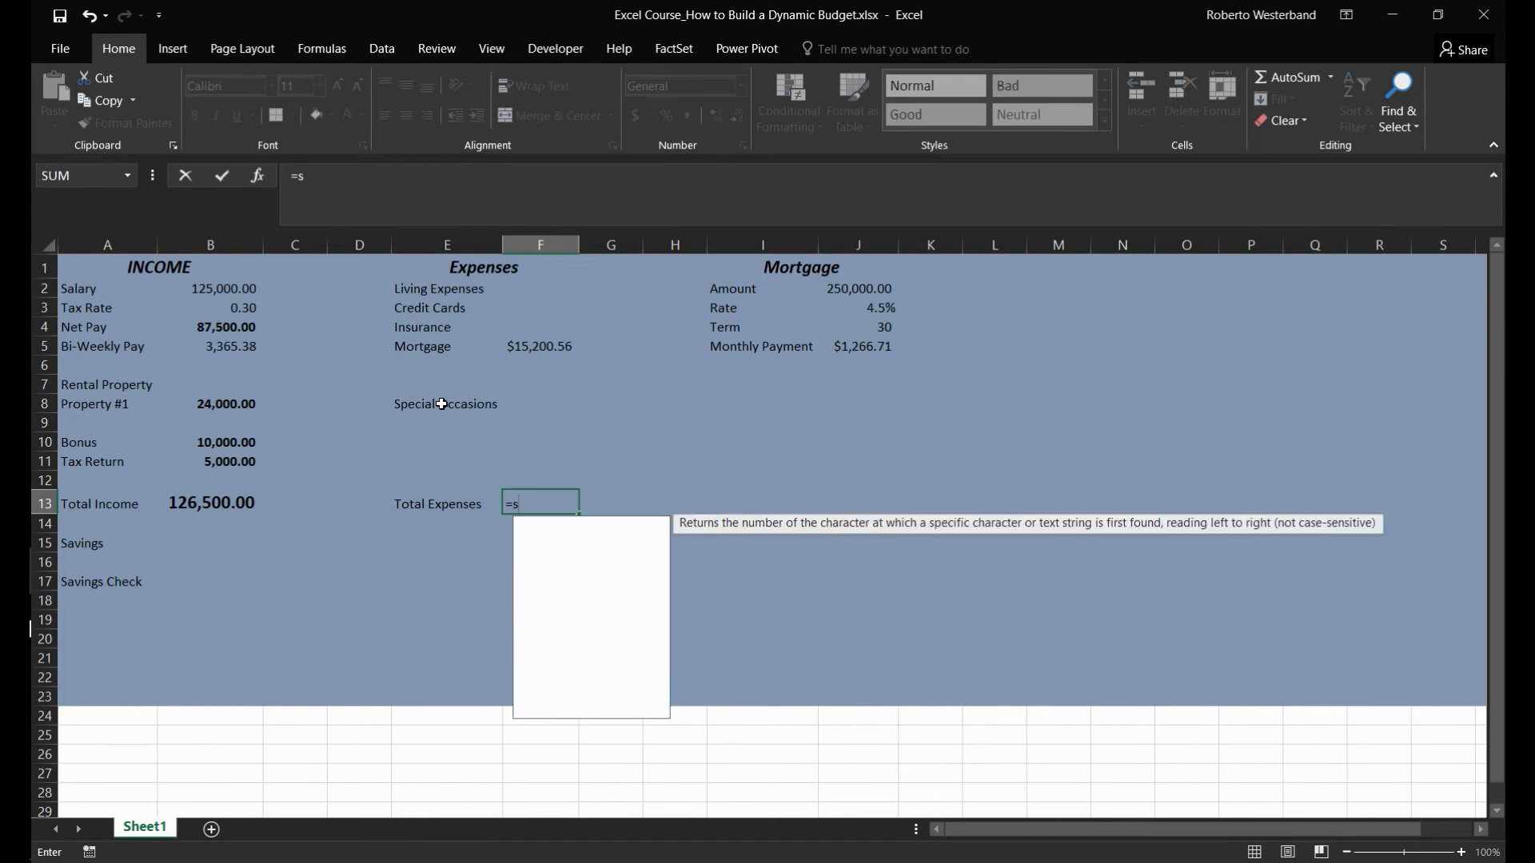
pyautogui.press('Up')
pyautogui.press('Up')
pyautogui.press('Up')
pyautogui.press('Up')
pyautogui.press('Up')
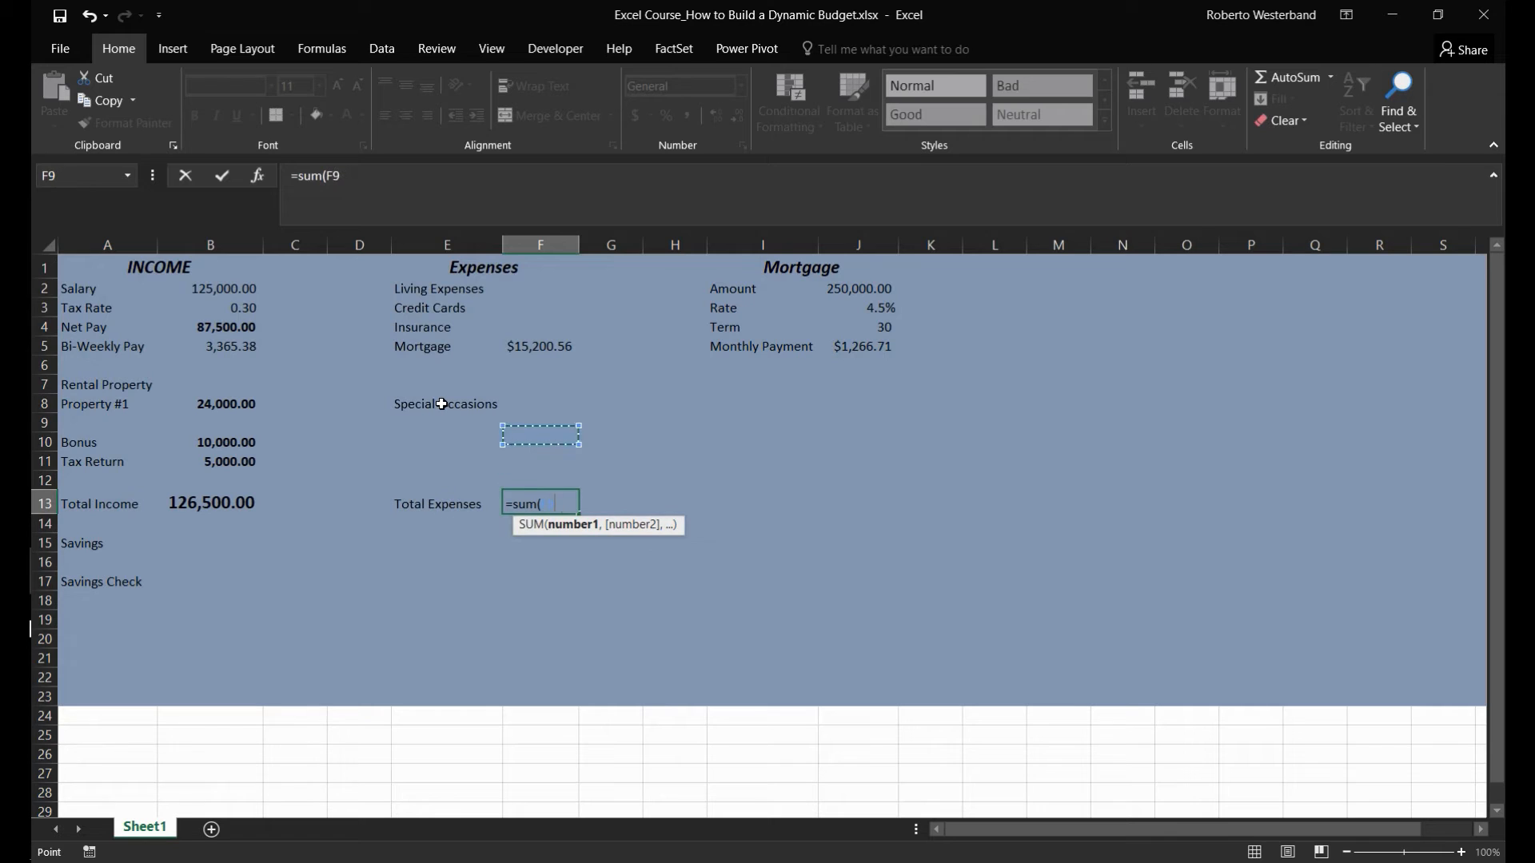
pyautogui.write(',')
pyautogui.press('Up')
pyautogui.press('Up')
pyautogui.press('Up')
pyautogui.press('Up')
pyautogui.press('Up')
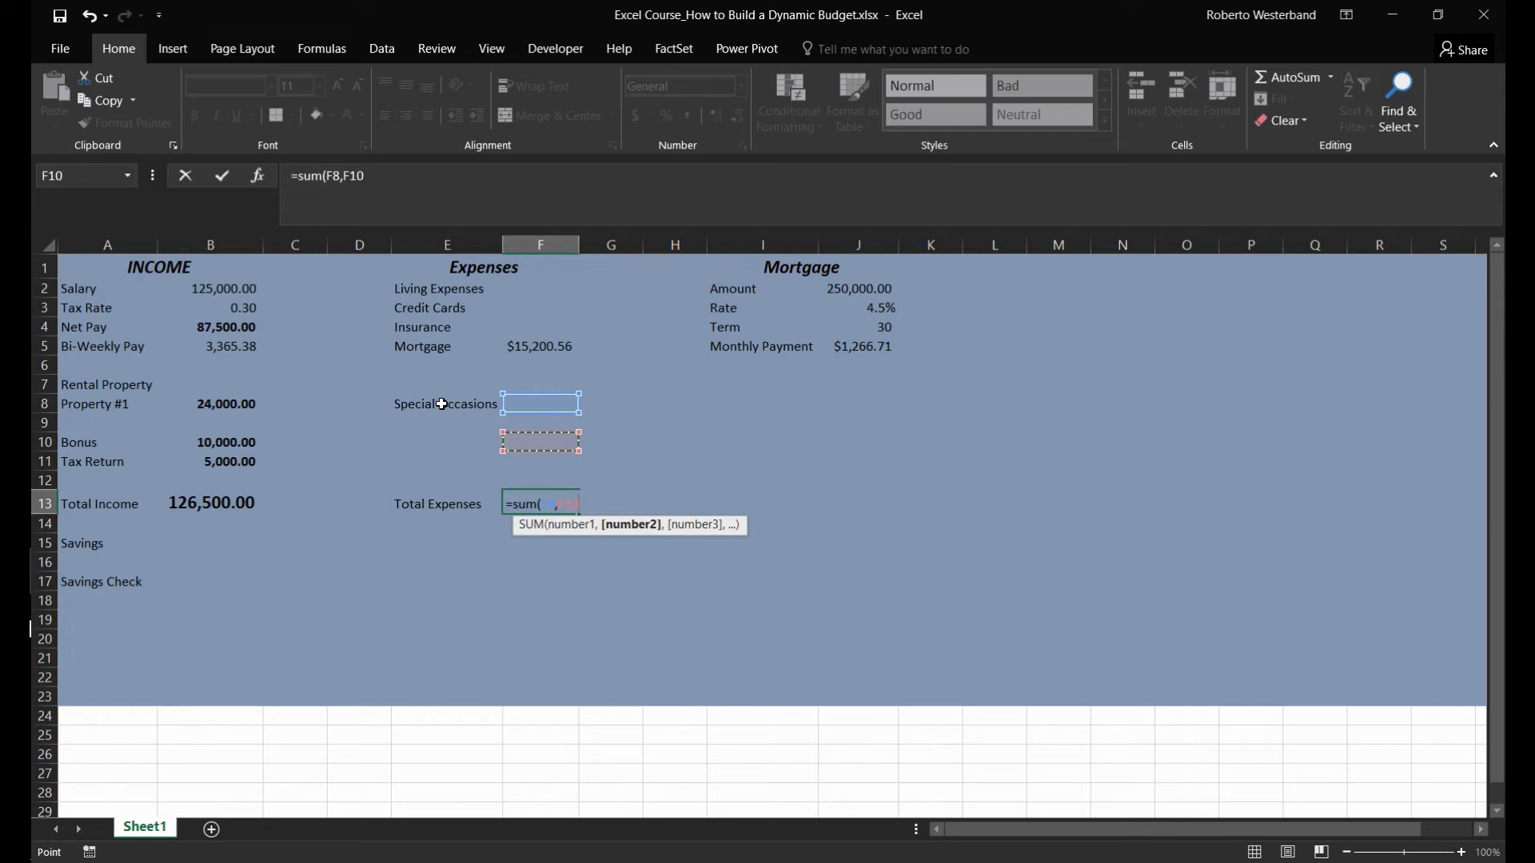
pyautogui.press('Up')
pyautogui.press('Up')
pyautogui.press('Up')
pyautogui.press('BackSpace')
pyautogui.press('BackSpace')
pyautogui.press('BackSpace')
pyautogui.press('BackSpace')
pyautogui.press('BackSpace')
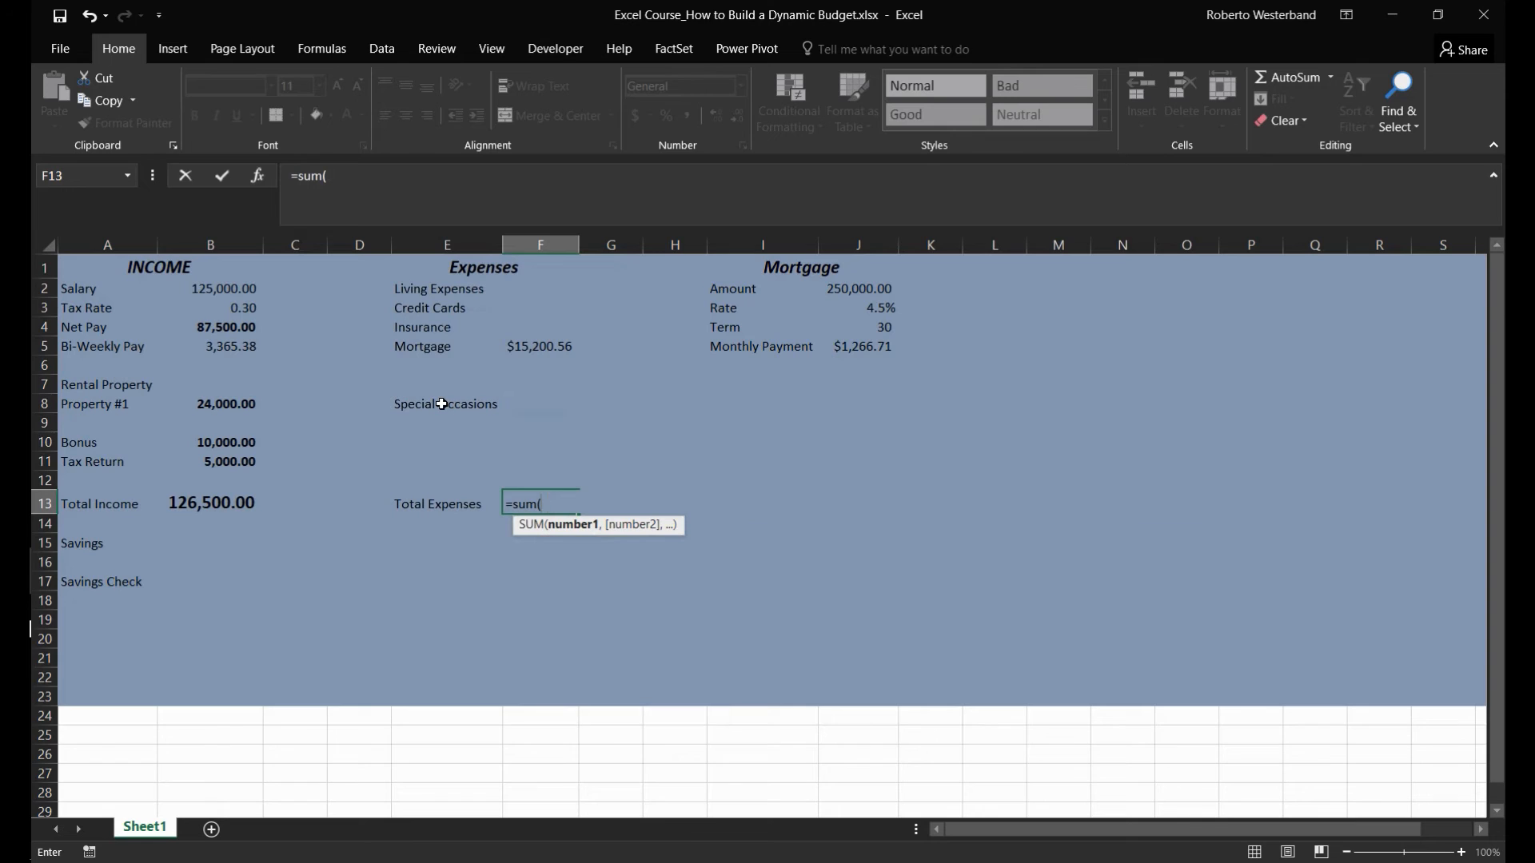
# - Complete the total expenses formula in F13 as =SUM(F2:F5,F8)
pyautogui.moveTo(523, 343); pyautogui.dragTo(521, 288)
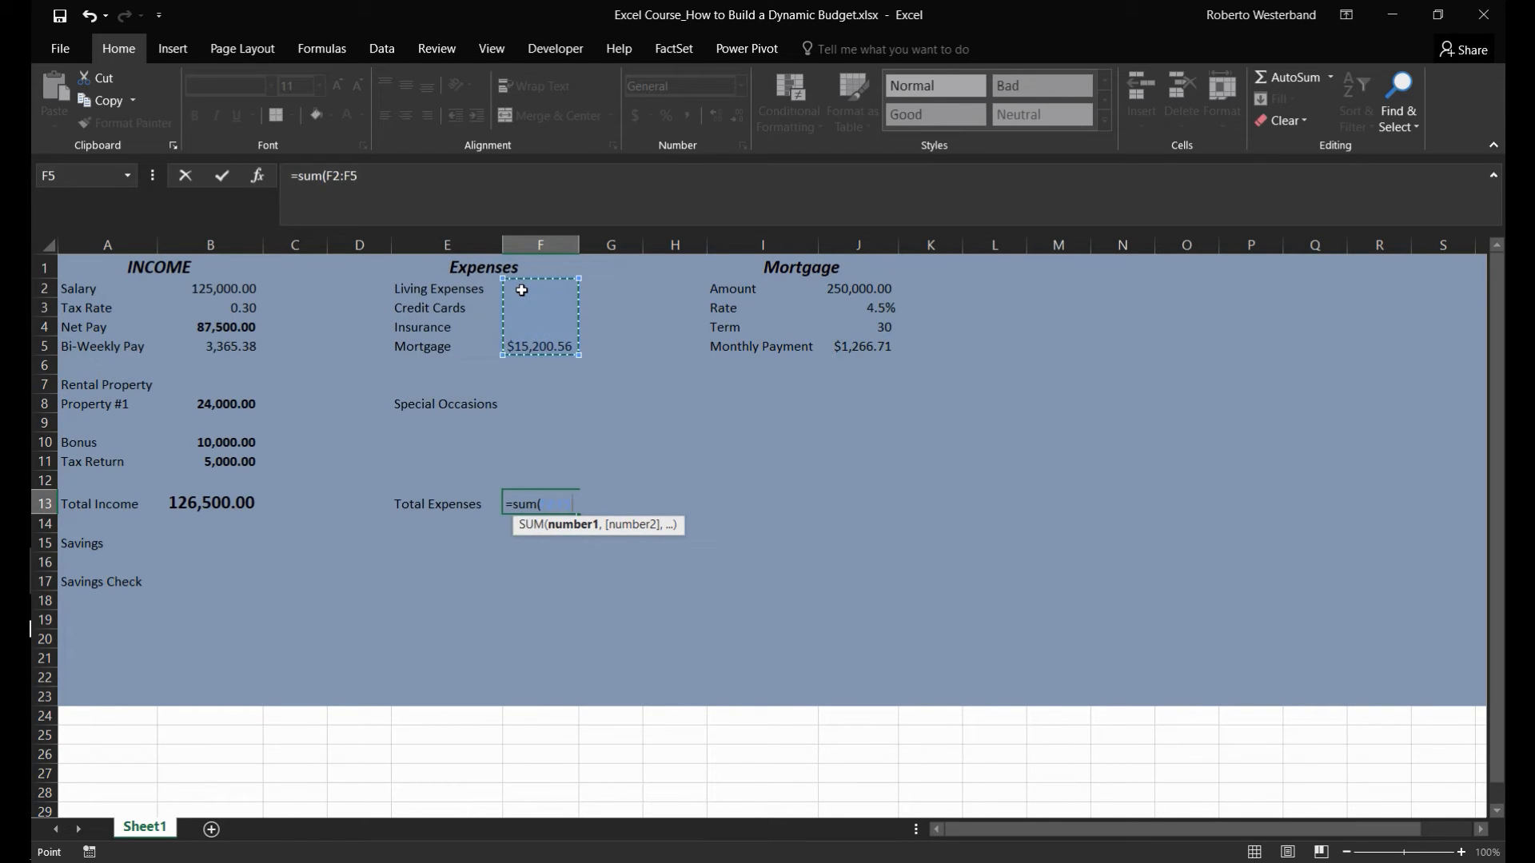
pyautogui.write(',')
pyautogui.click(521, 406)
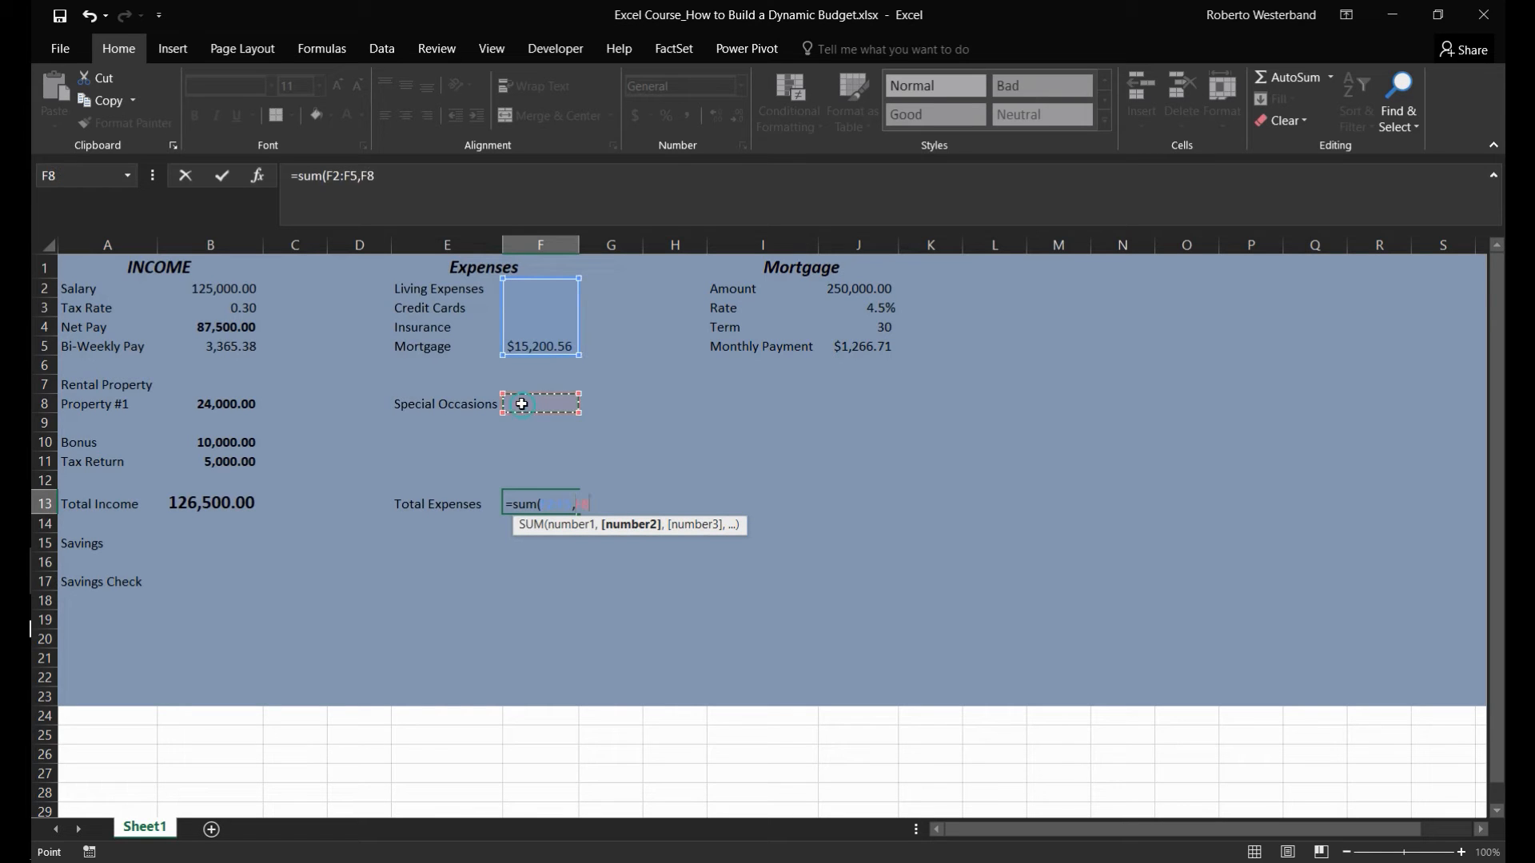
pyautogui.press('Return')
pyautogui.press('Up')
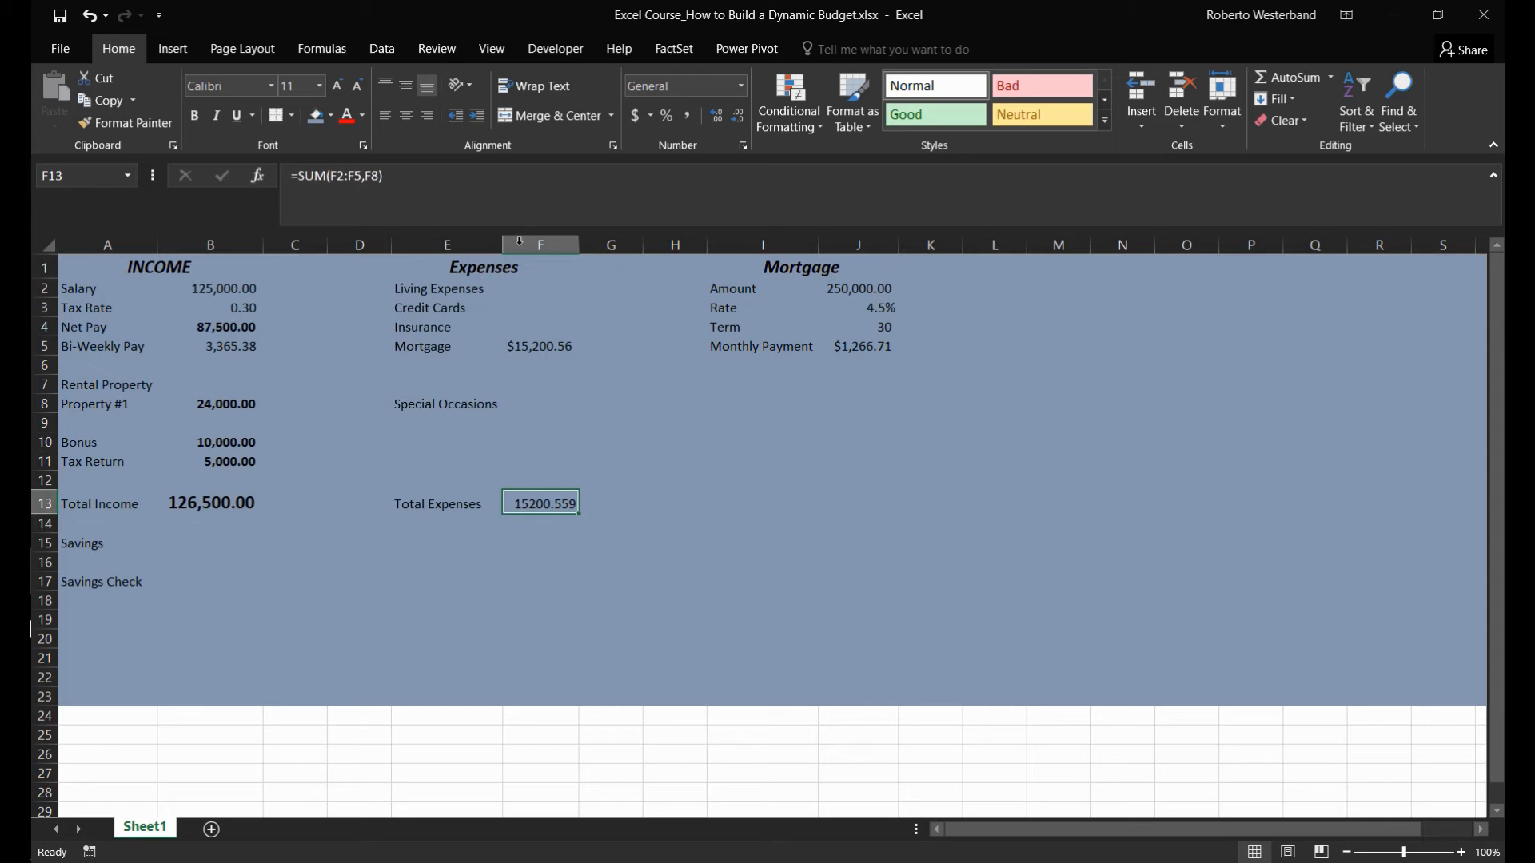
# - Apply the comma number style to column F and return to the total expenses cell F13
pyautogui.click(520, 243)
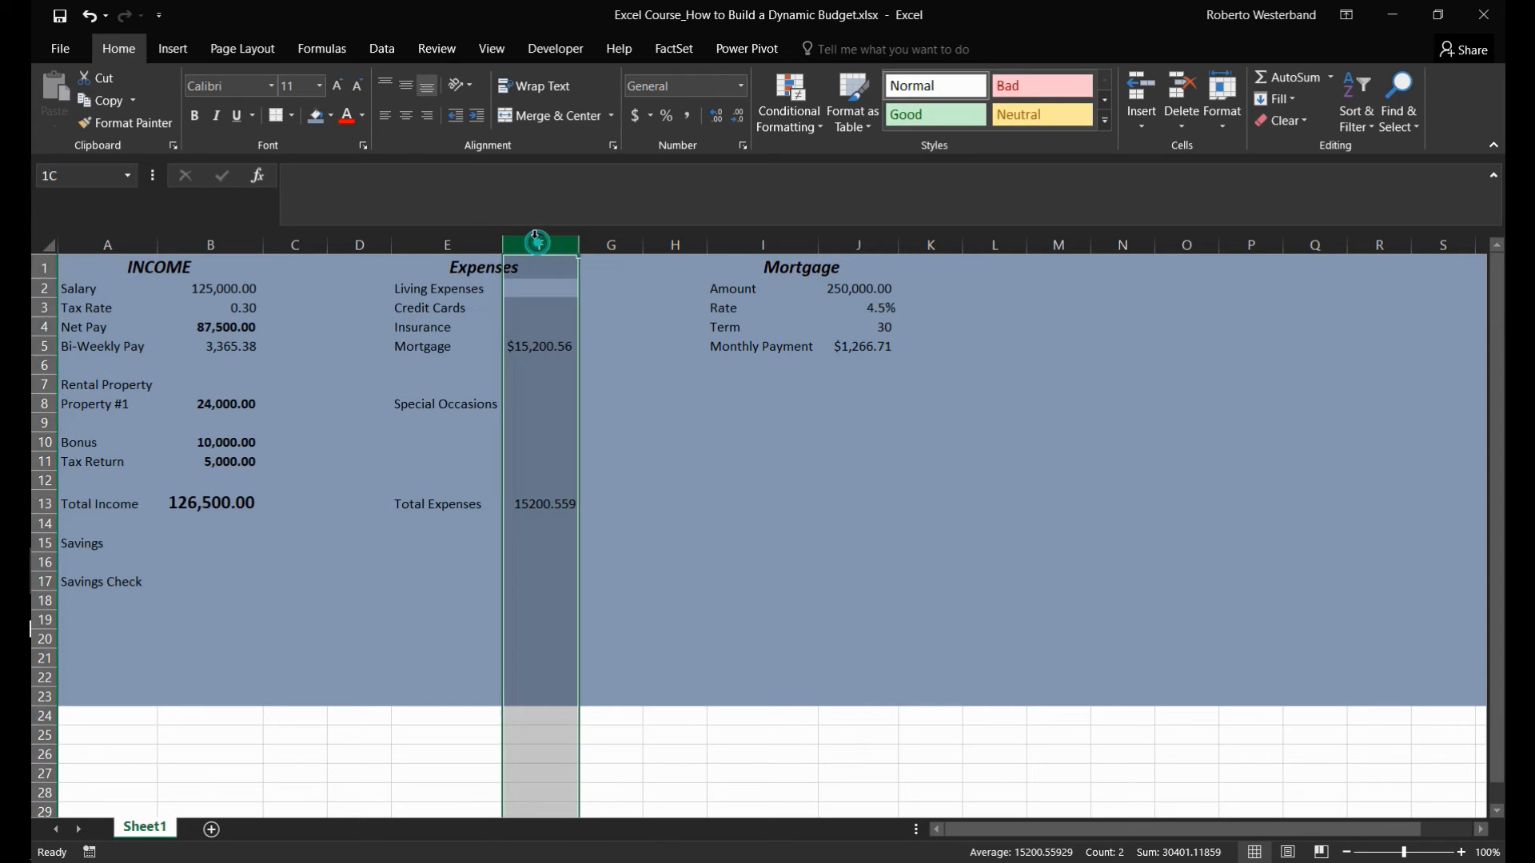
pyautogui.click(694, 115)
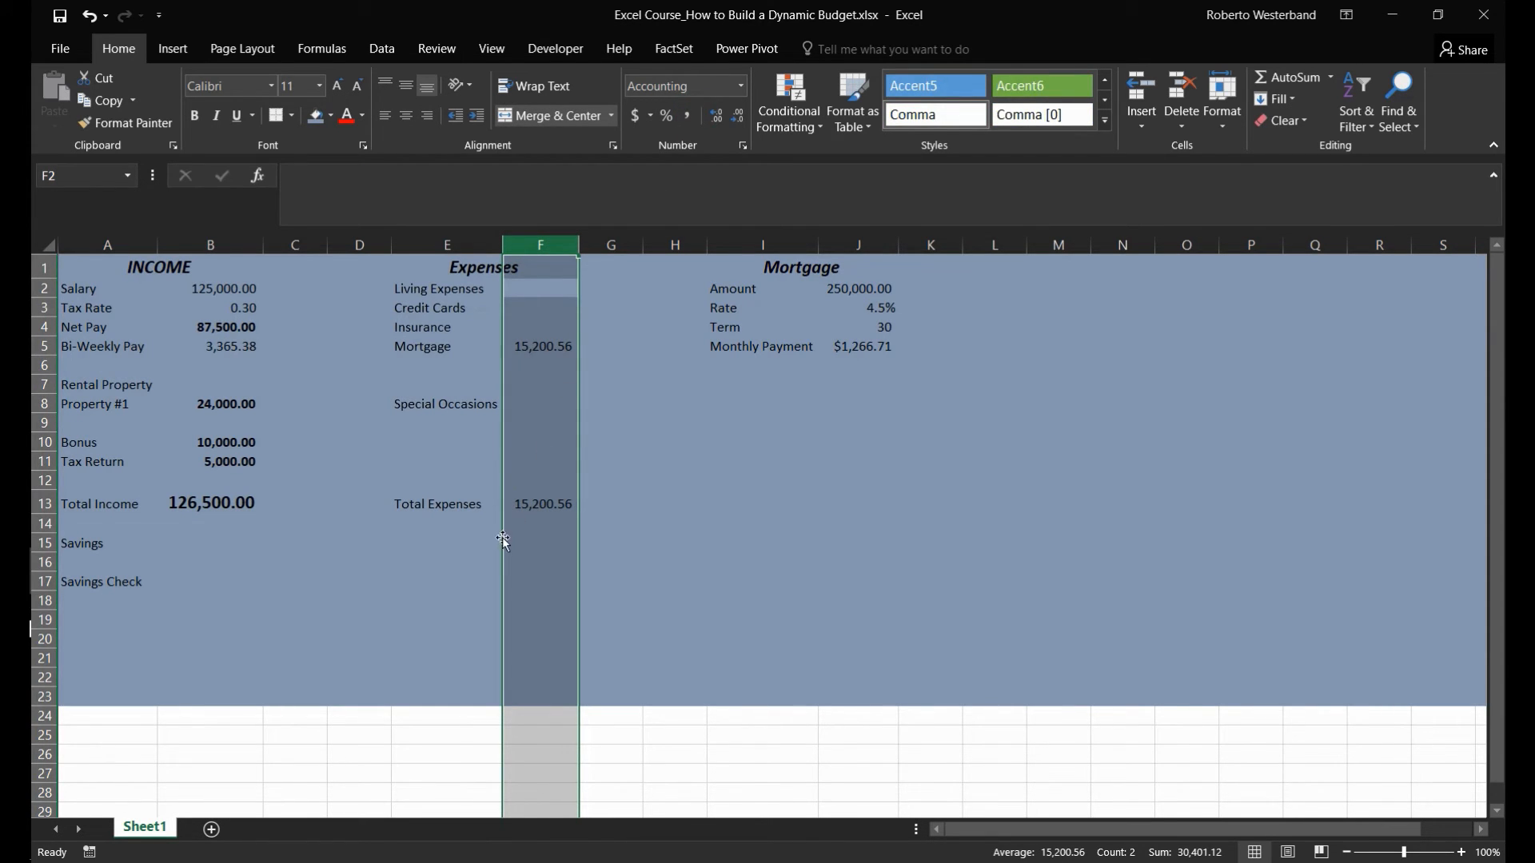
pyautogui.click(523, 519)
pyautogui.press('Up')
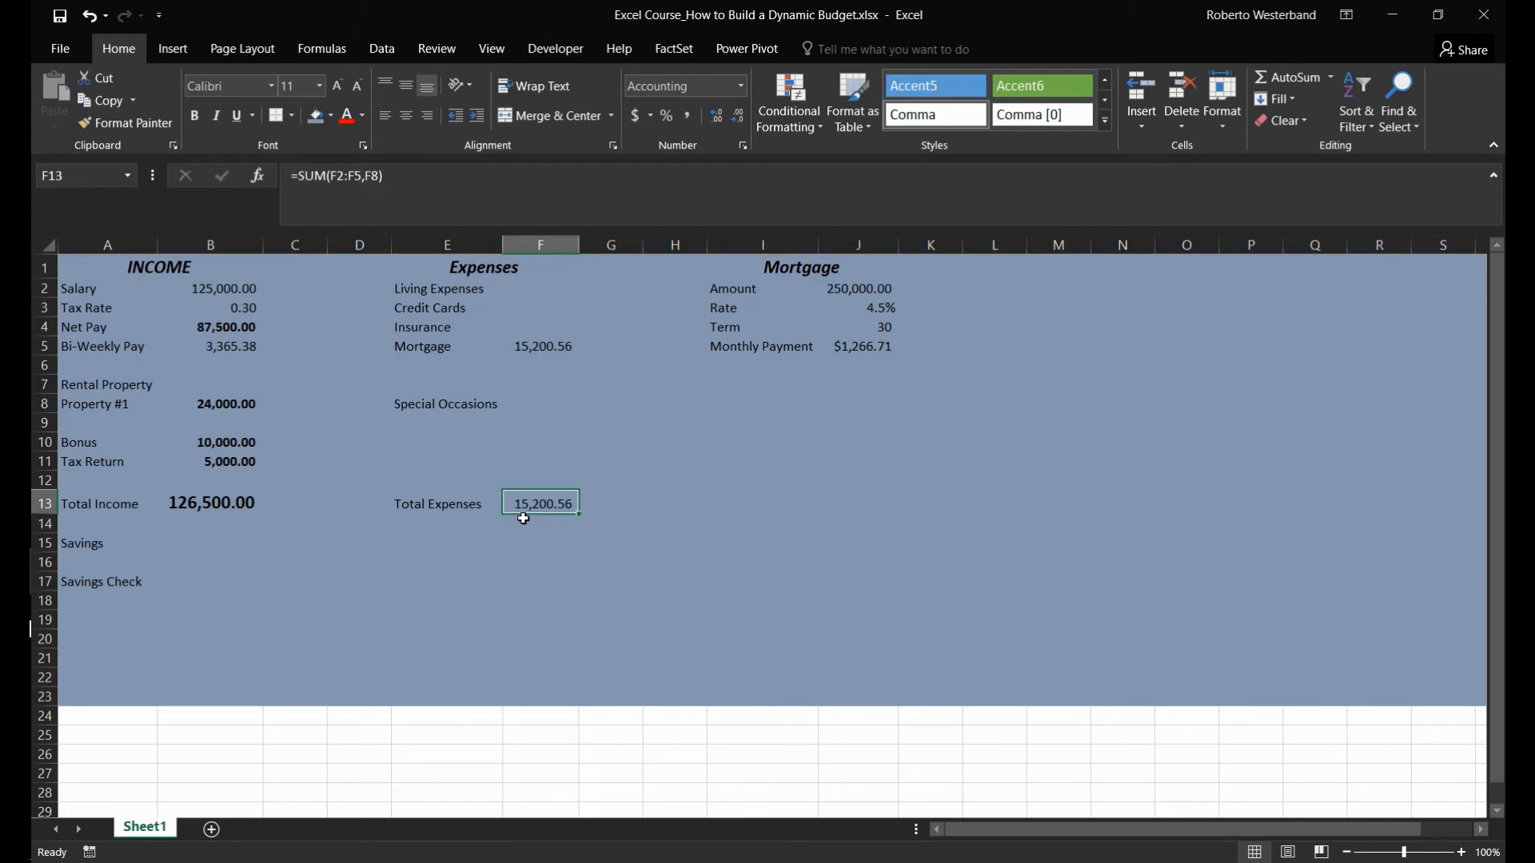
# - Copy the Total Income formatting from B13 onto the total expenses cell F13 and widen column F slightly
pyautogui.press('Left')
pyautogui.press('Right')
pyautogui.press('Left')
pyautogui.press('Left')
pyautogui.press('Left')
pyautogui.press('Left')
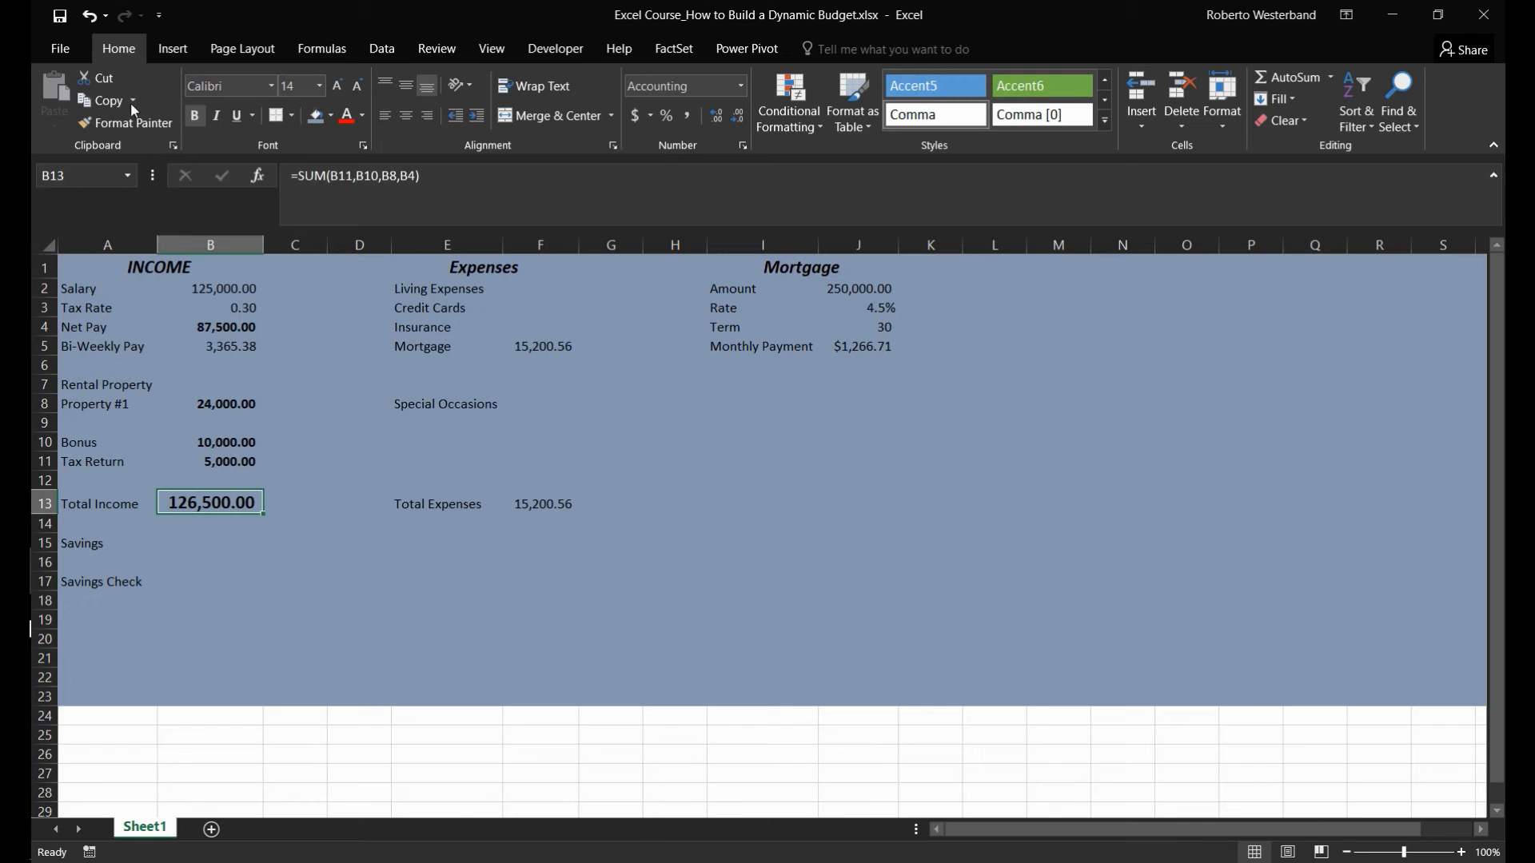
pyautogui.click(126, 122)
pyautogui.click(516, 503)
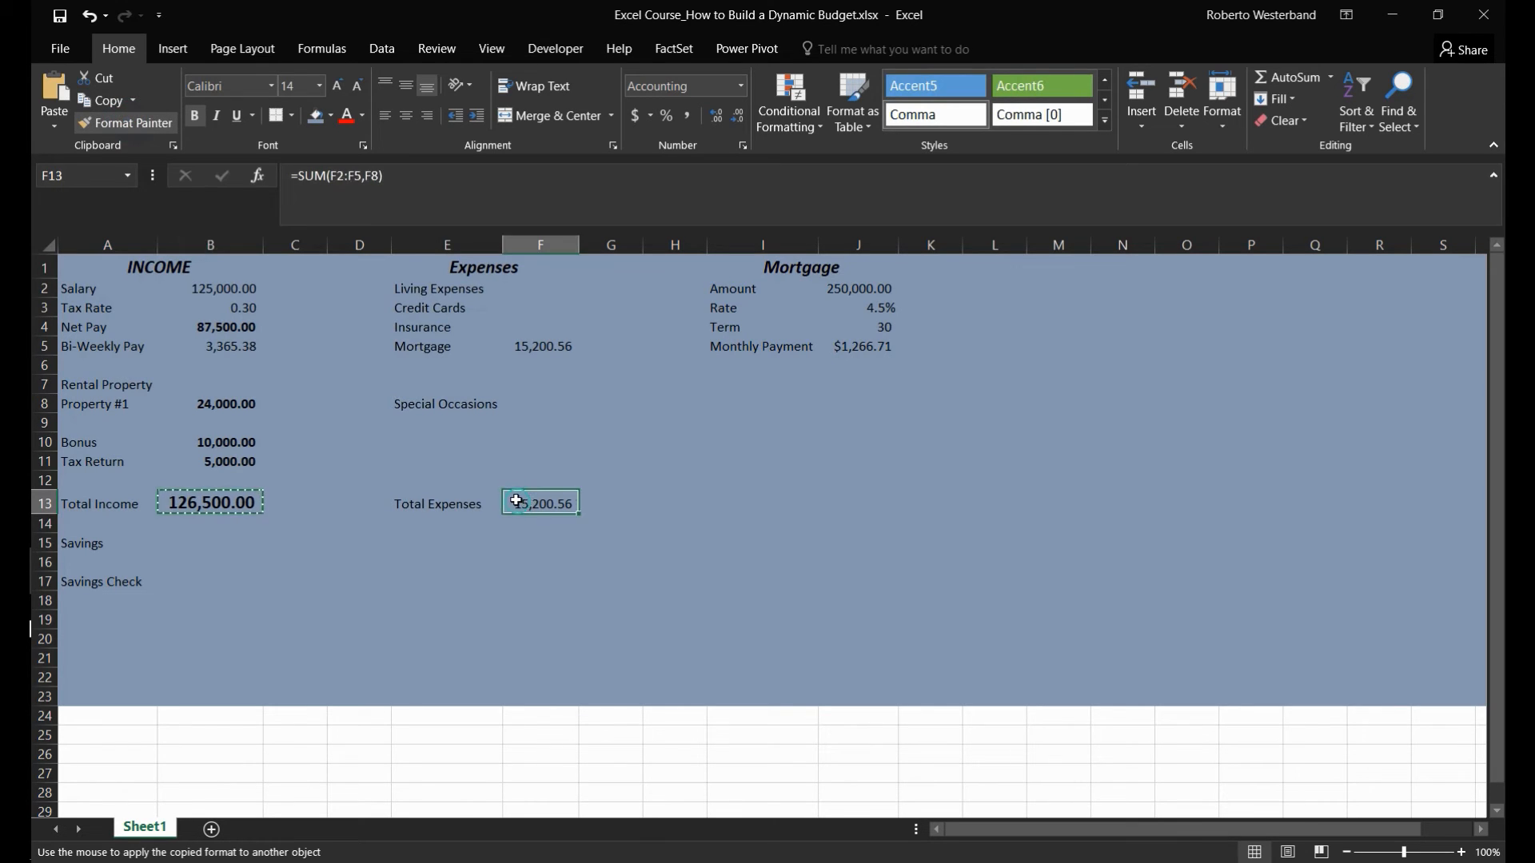
pyautogui.moveTo(589, 241); pyautogui.dragTo(609, 241)
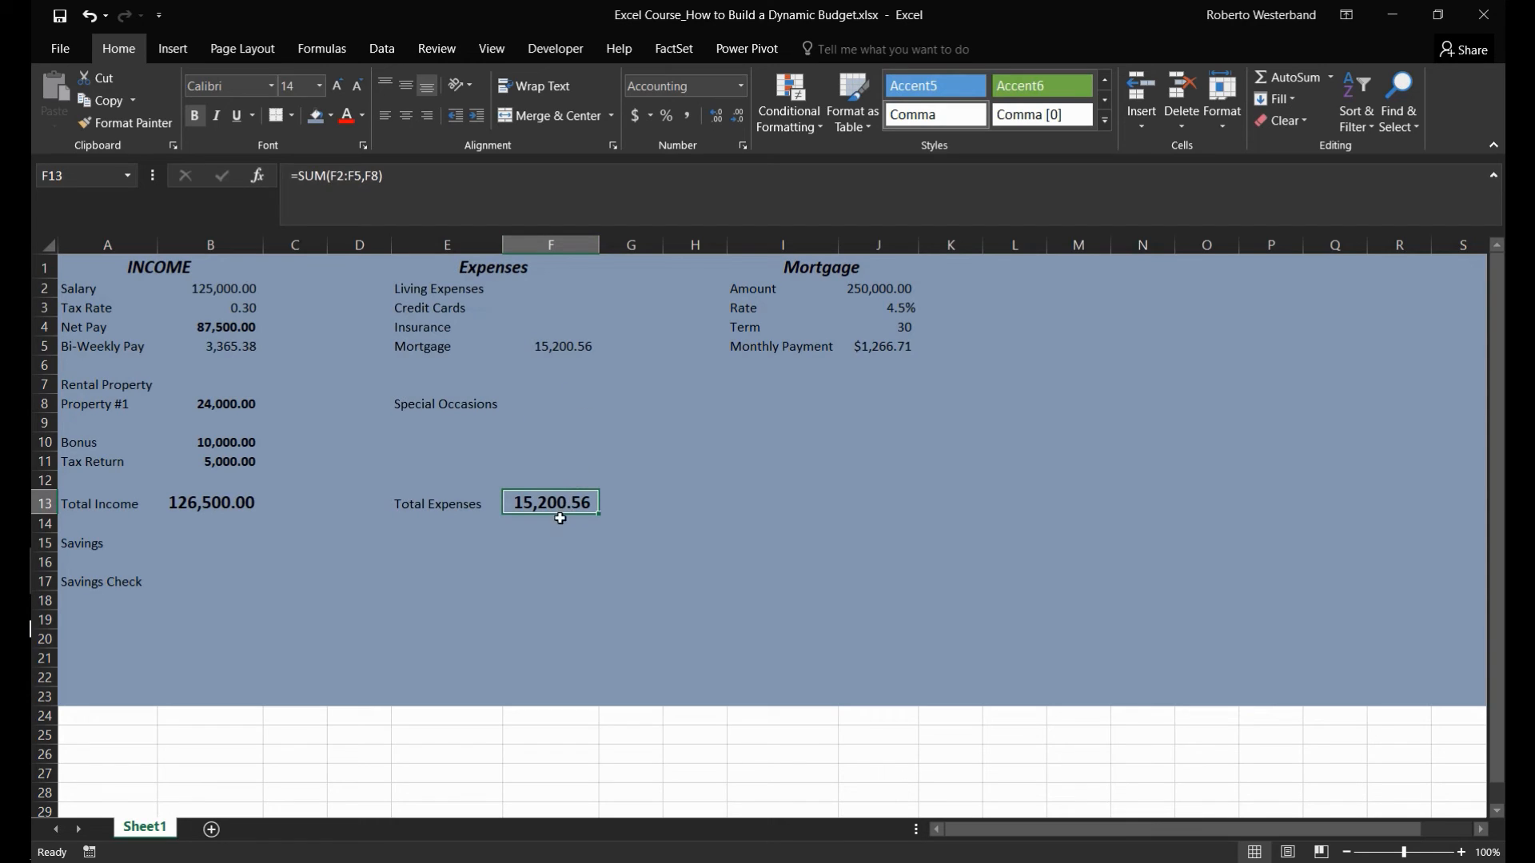
# - Make the annual mortgage amount in F5 bold
pyautogui.click(555, 405)
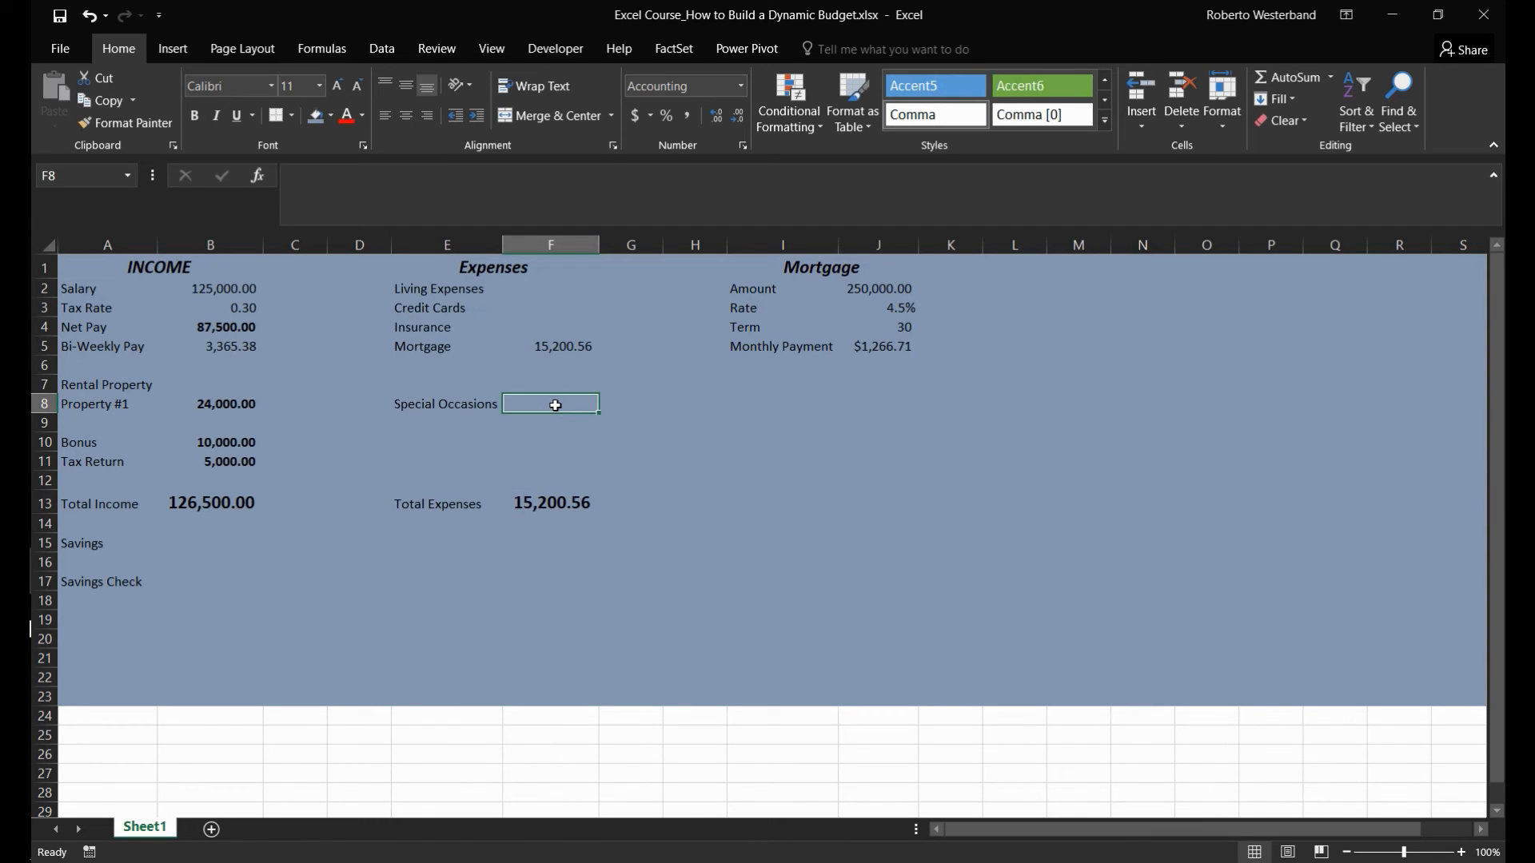
pyautogui.click(562, 347)
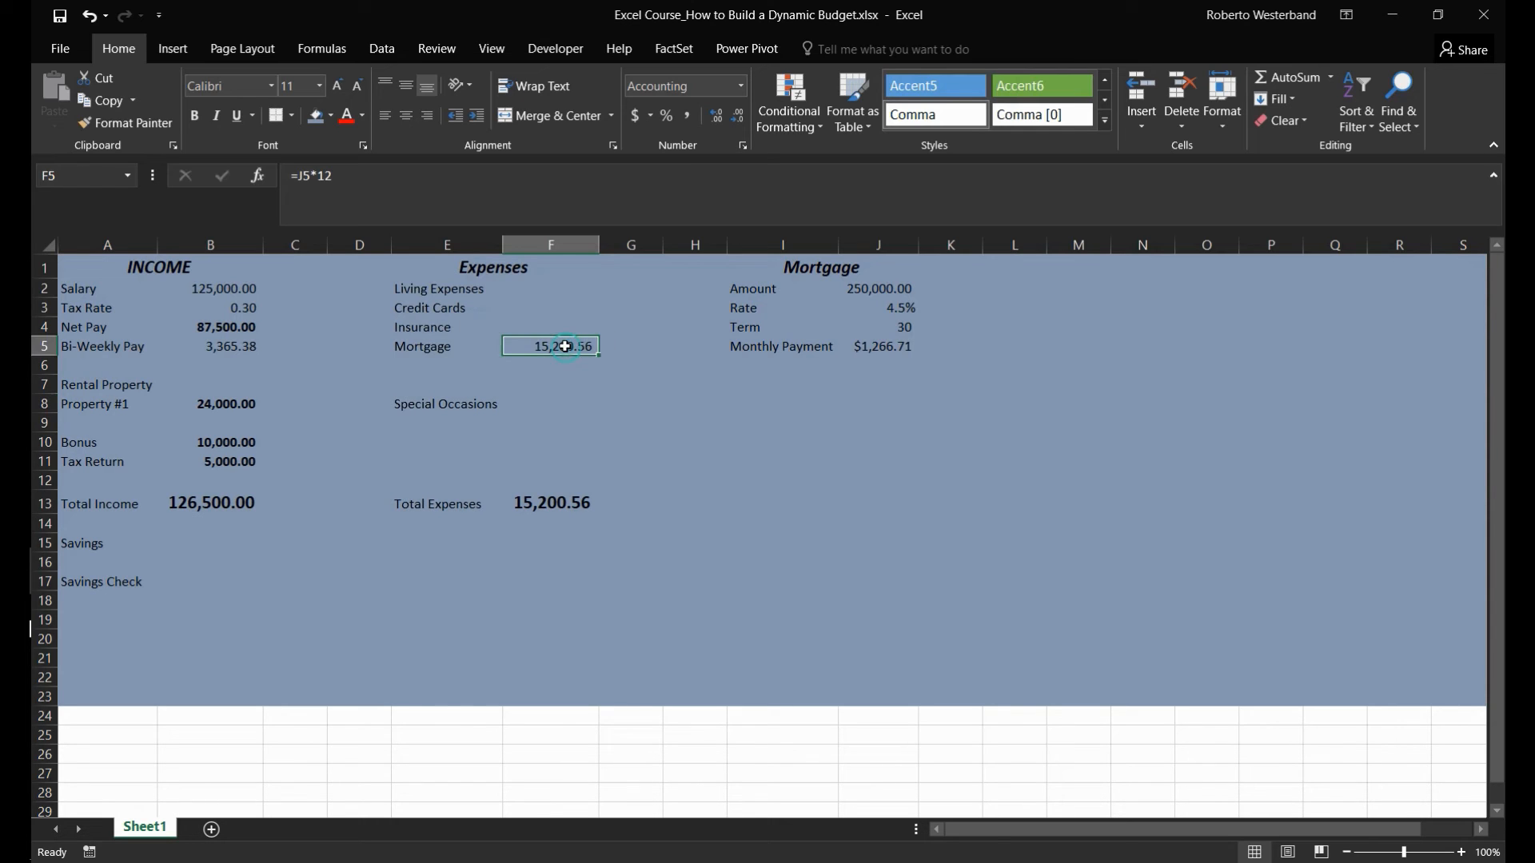
pyautogui.click(195, 115)
pyautogui.click(565, 403)
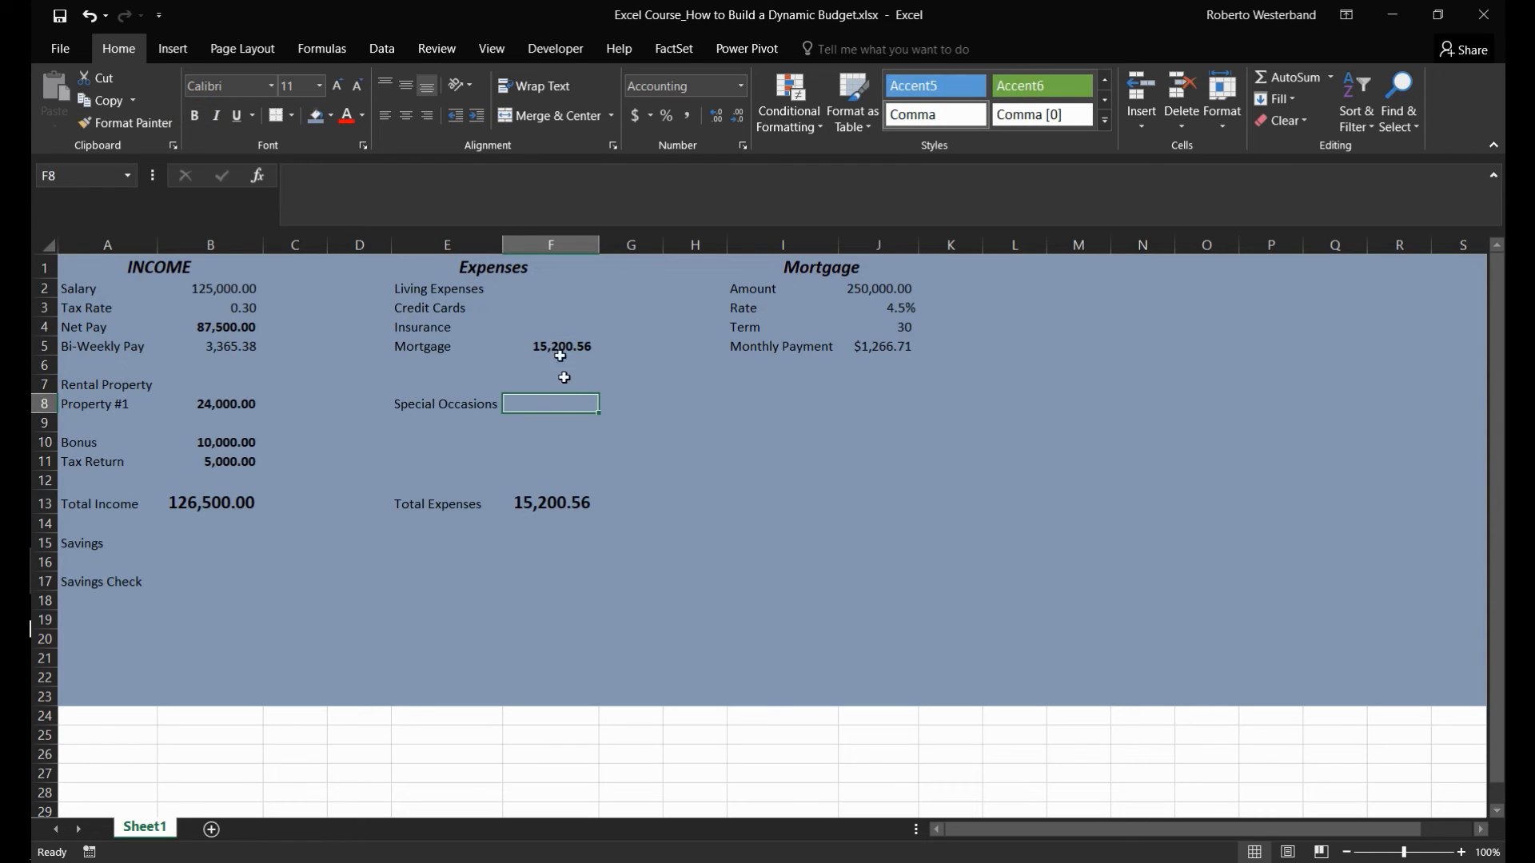
pyautogui.moveTo(543, 288); pyautogui.dragTo(538, 328)
pyautogui.click(538, 328)
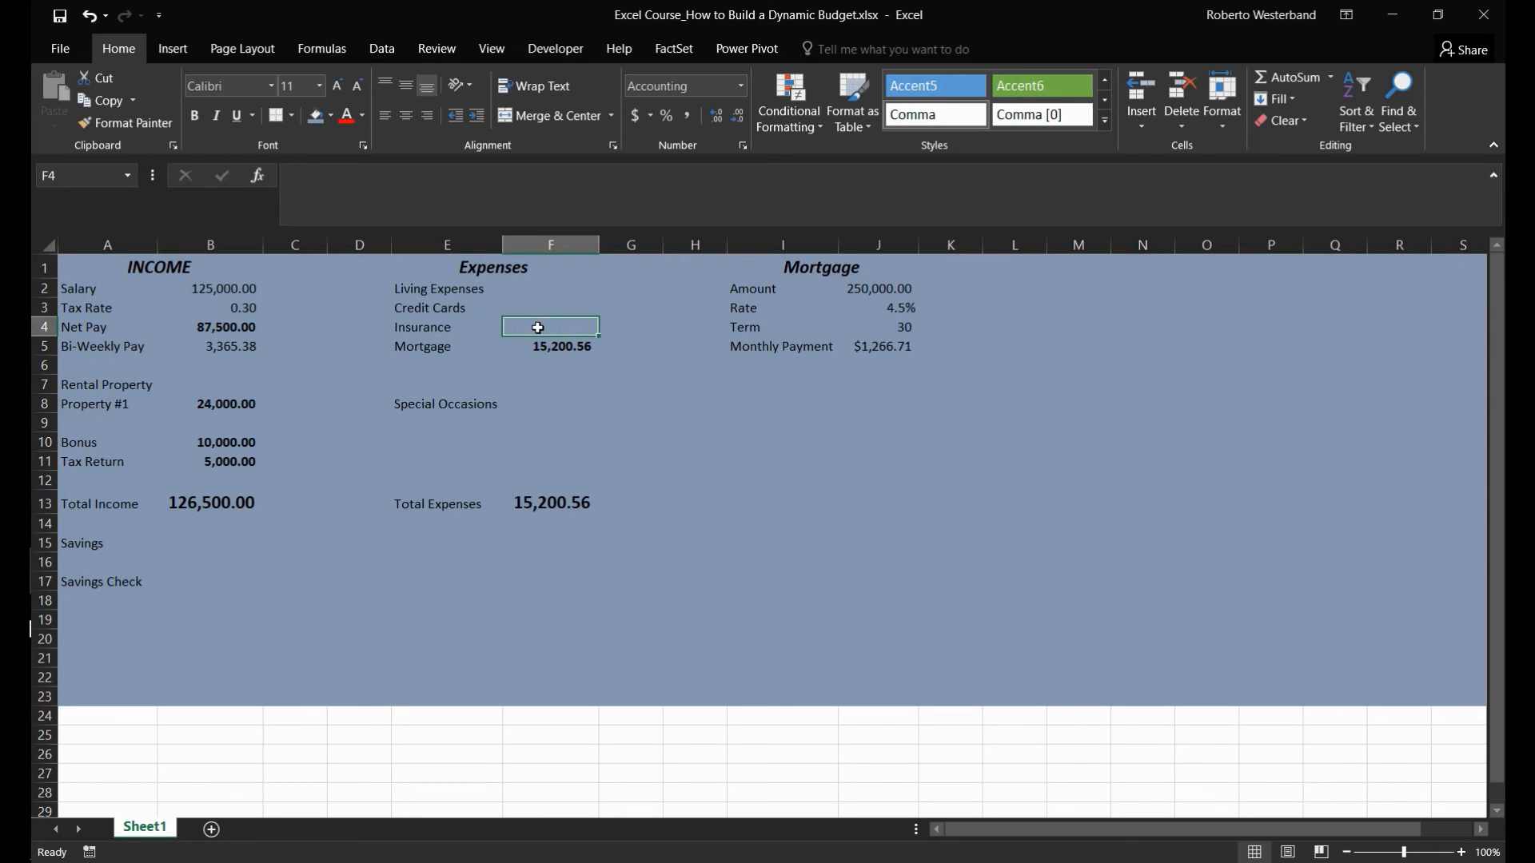
# - Add the label Utilities in E10 below Special Occasions
pyautogui.click(432, 436)
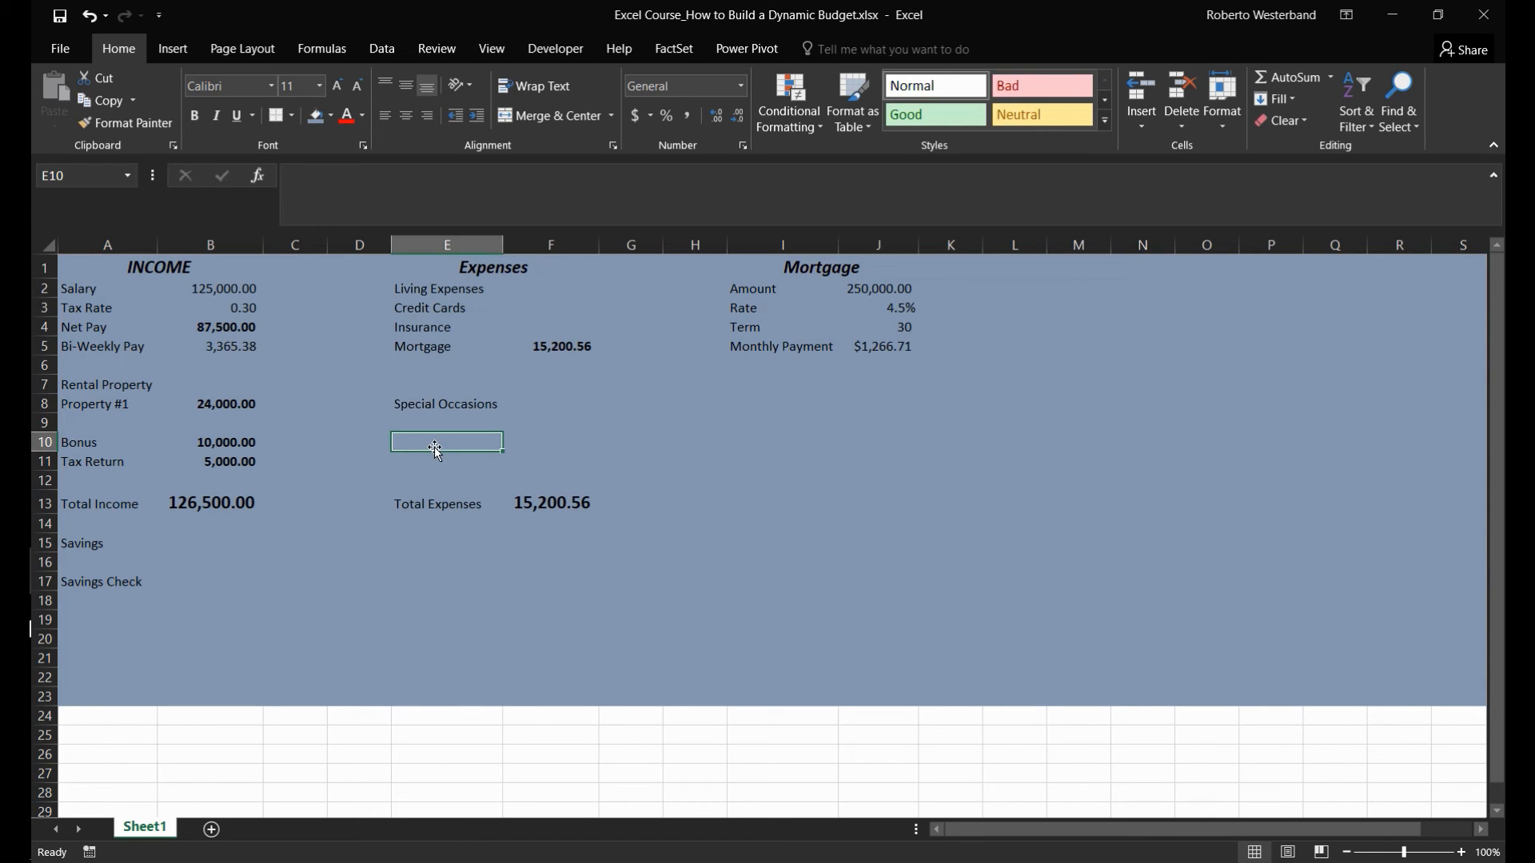
pyautogui.write('Utilities')
pyautogui.press('Return')
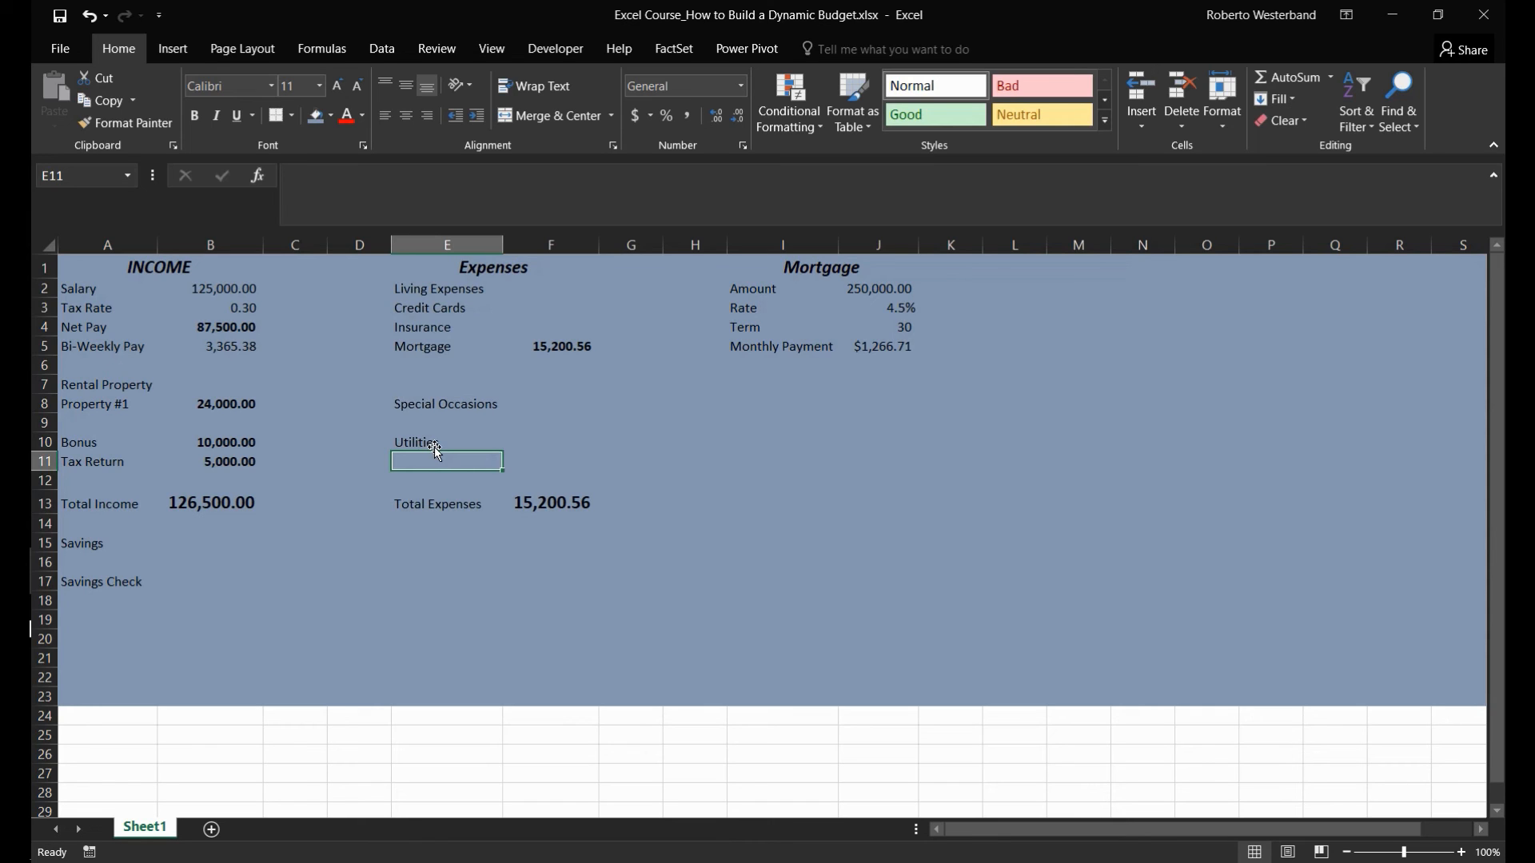
pyautogui.click(434, 448)
pyautogui.press('Right')
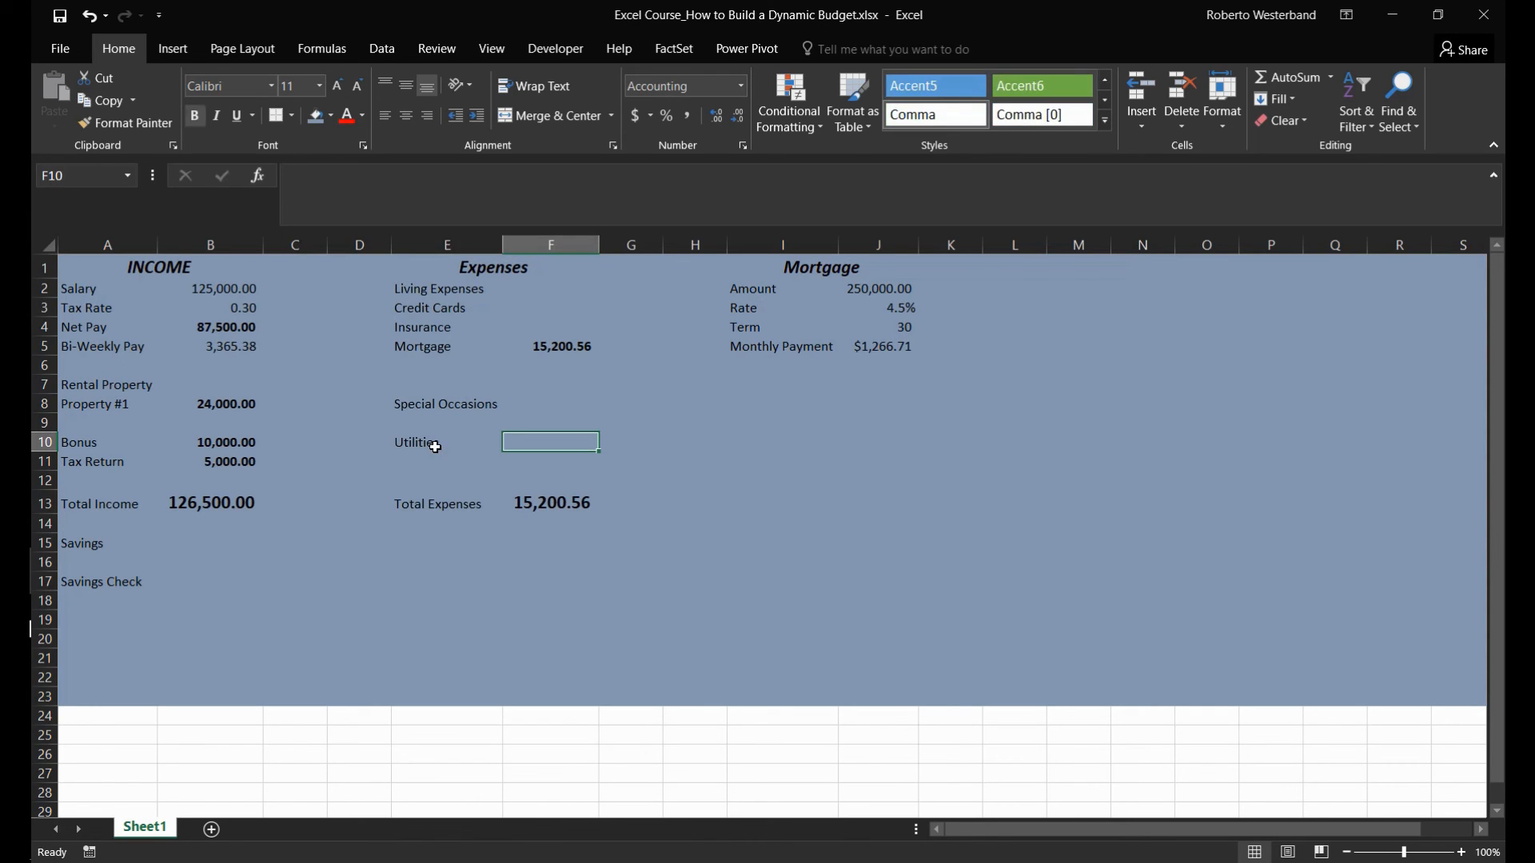
# - Include the Utilities amount in the total expenses formula in F13, making it =SUM(F2:F5,F8,F10)
pyautogui.click(566, 510)
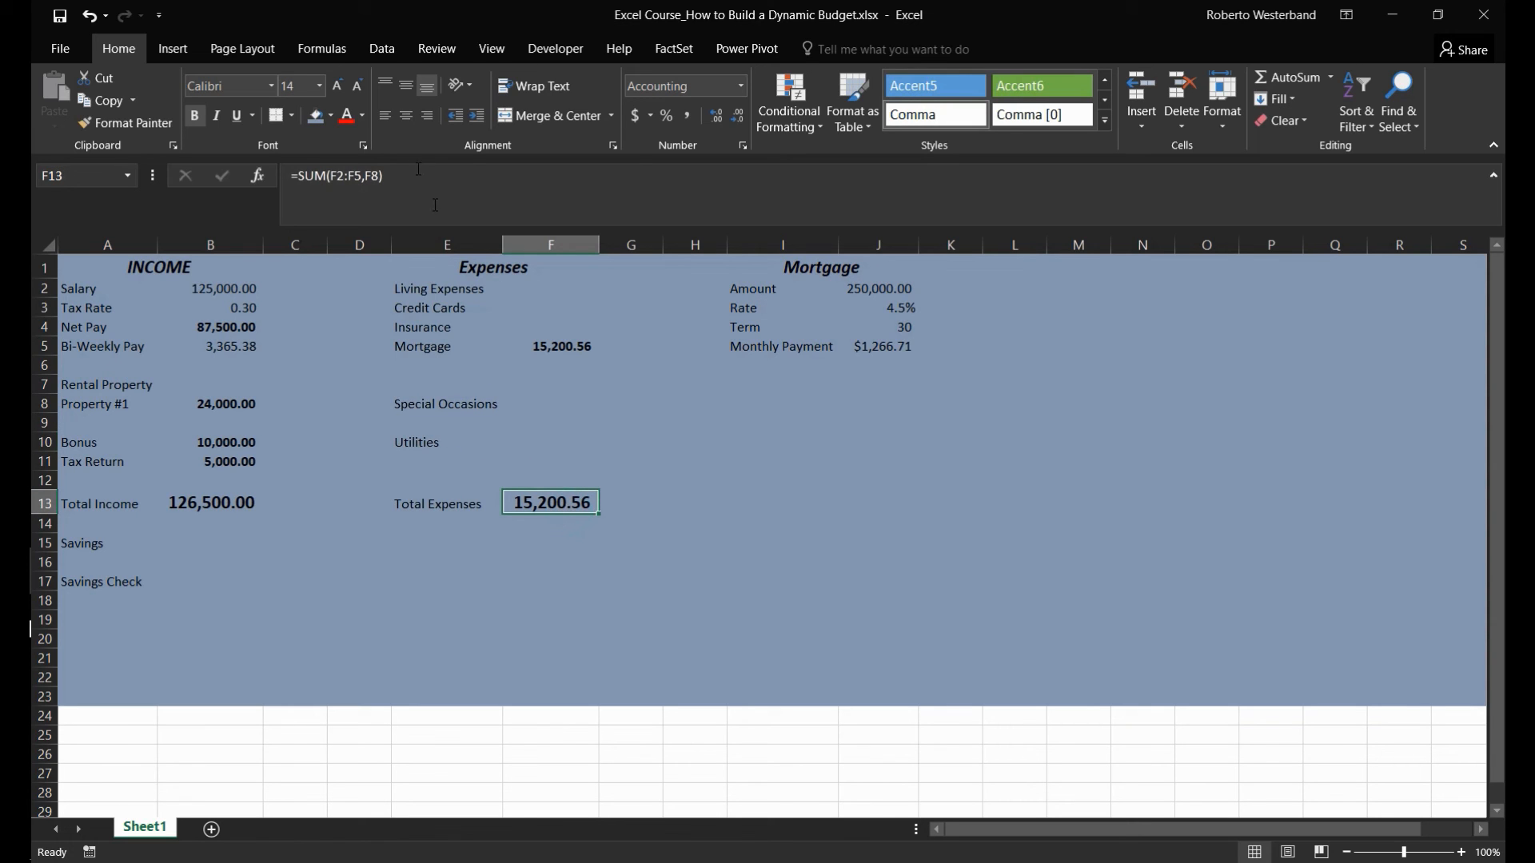
pyautogui.click(382, 180)
pyautogui.write(',')
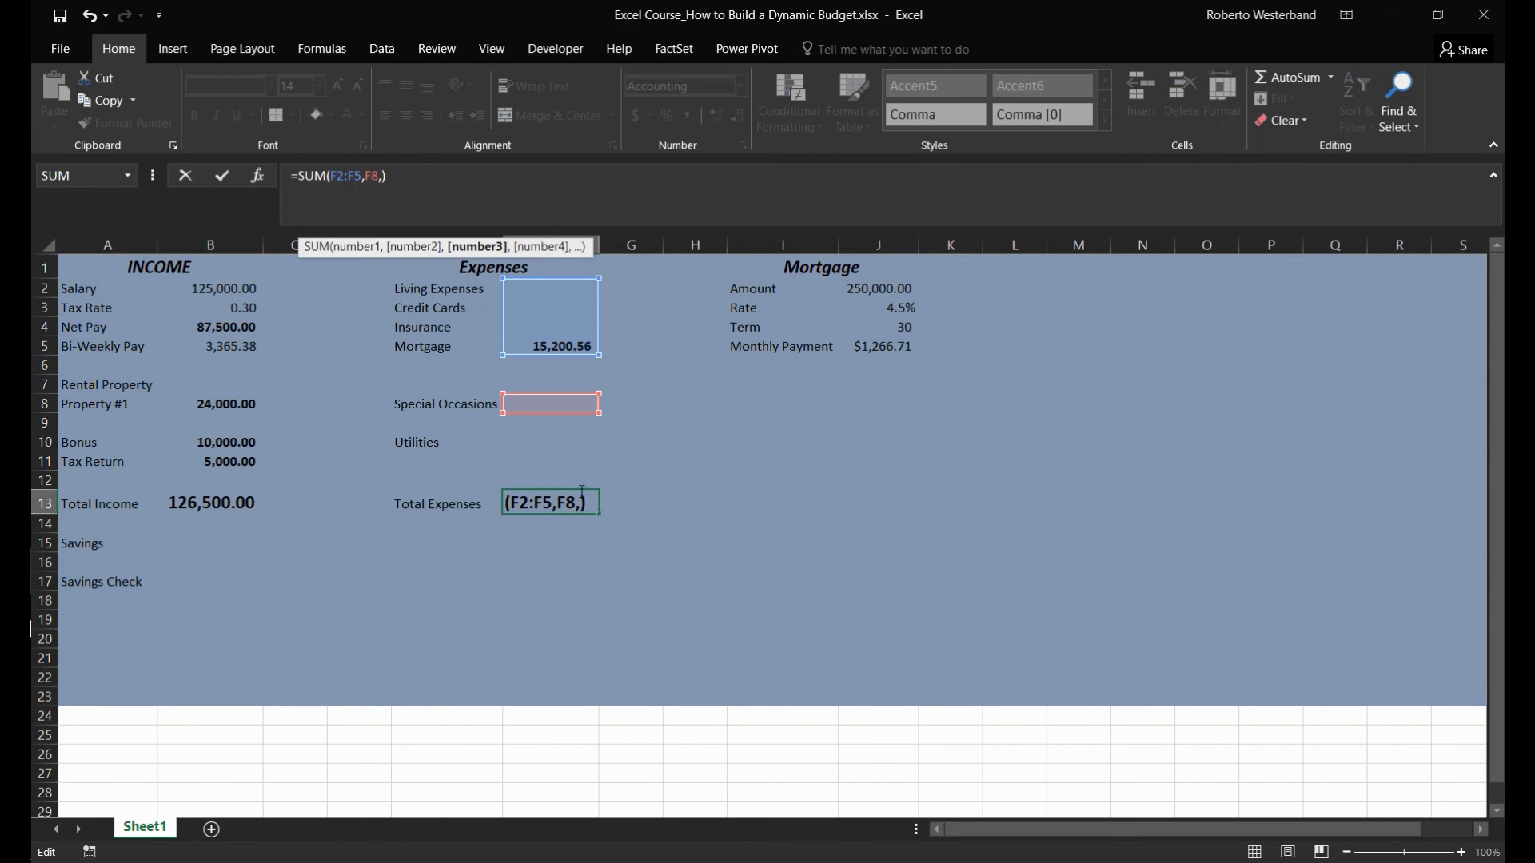
pyautogui.click(517, 439)
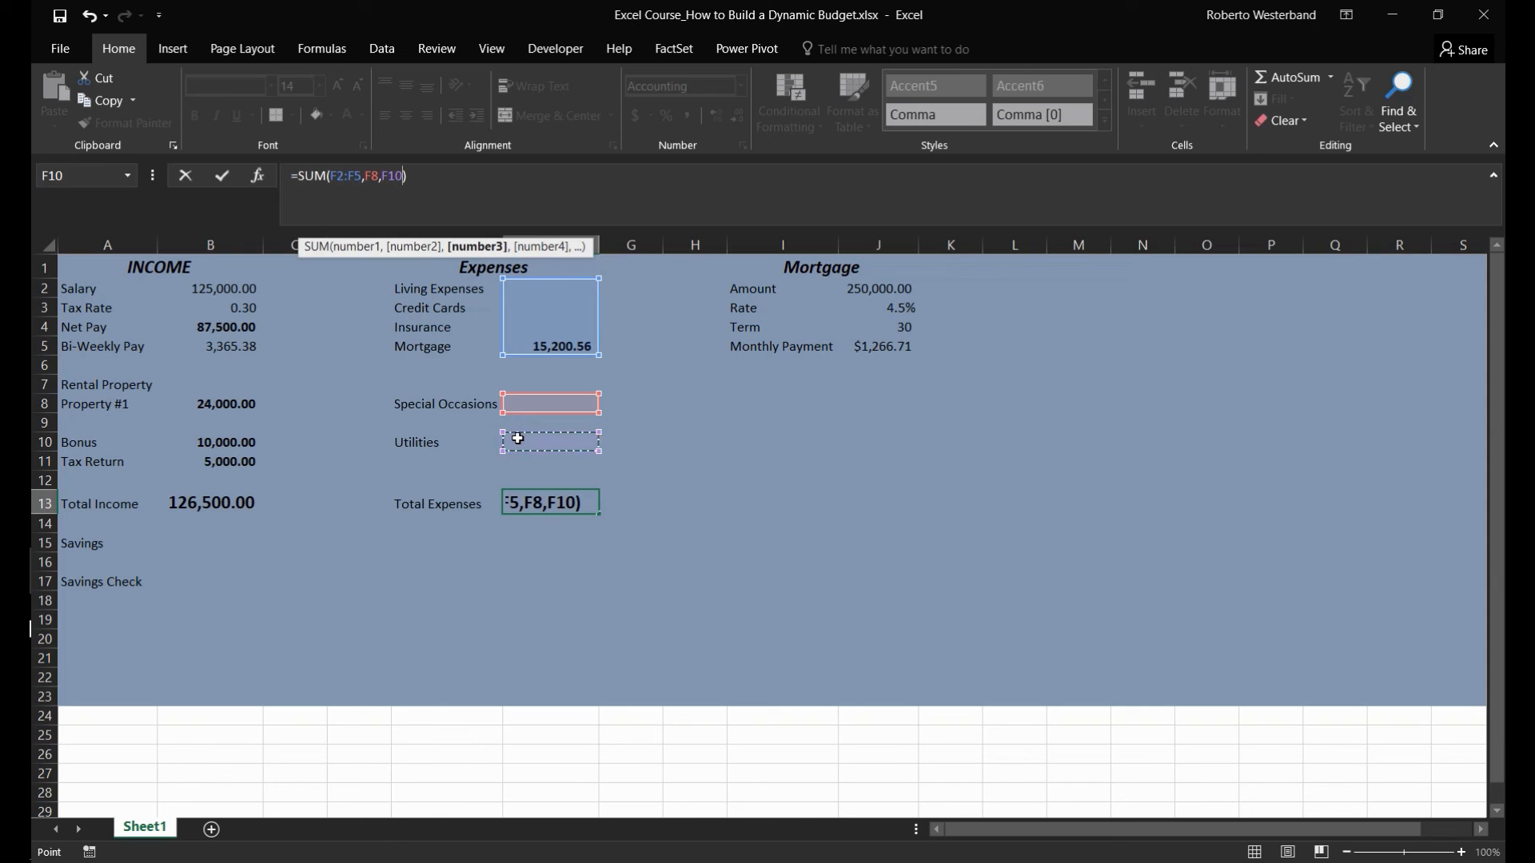
pyautogui.hotkey('ctrl', 'Return')
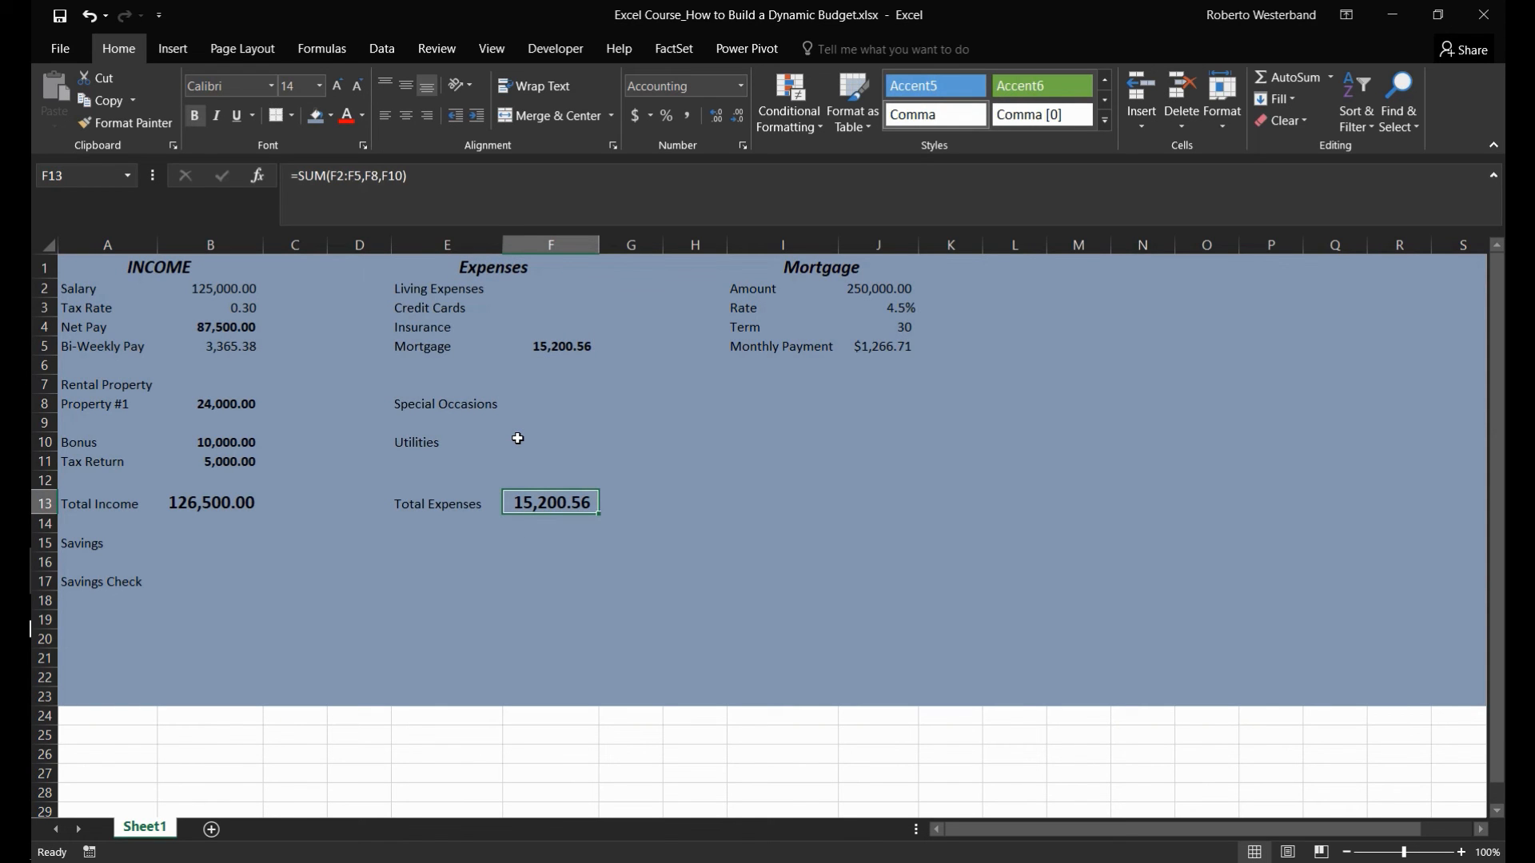
pyautogui.press('Up')
pyautogui.press('Up')
pyautogui.press('Up')
pyautogui.press('Up')
pyautogui.press('Up')
pyautogui.press('Up')
pyautogui.press('Up')
pyautogui.press('Up')
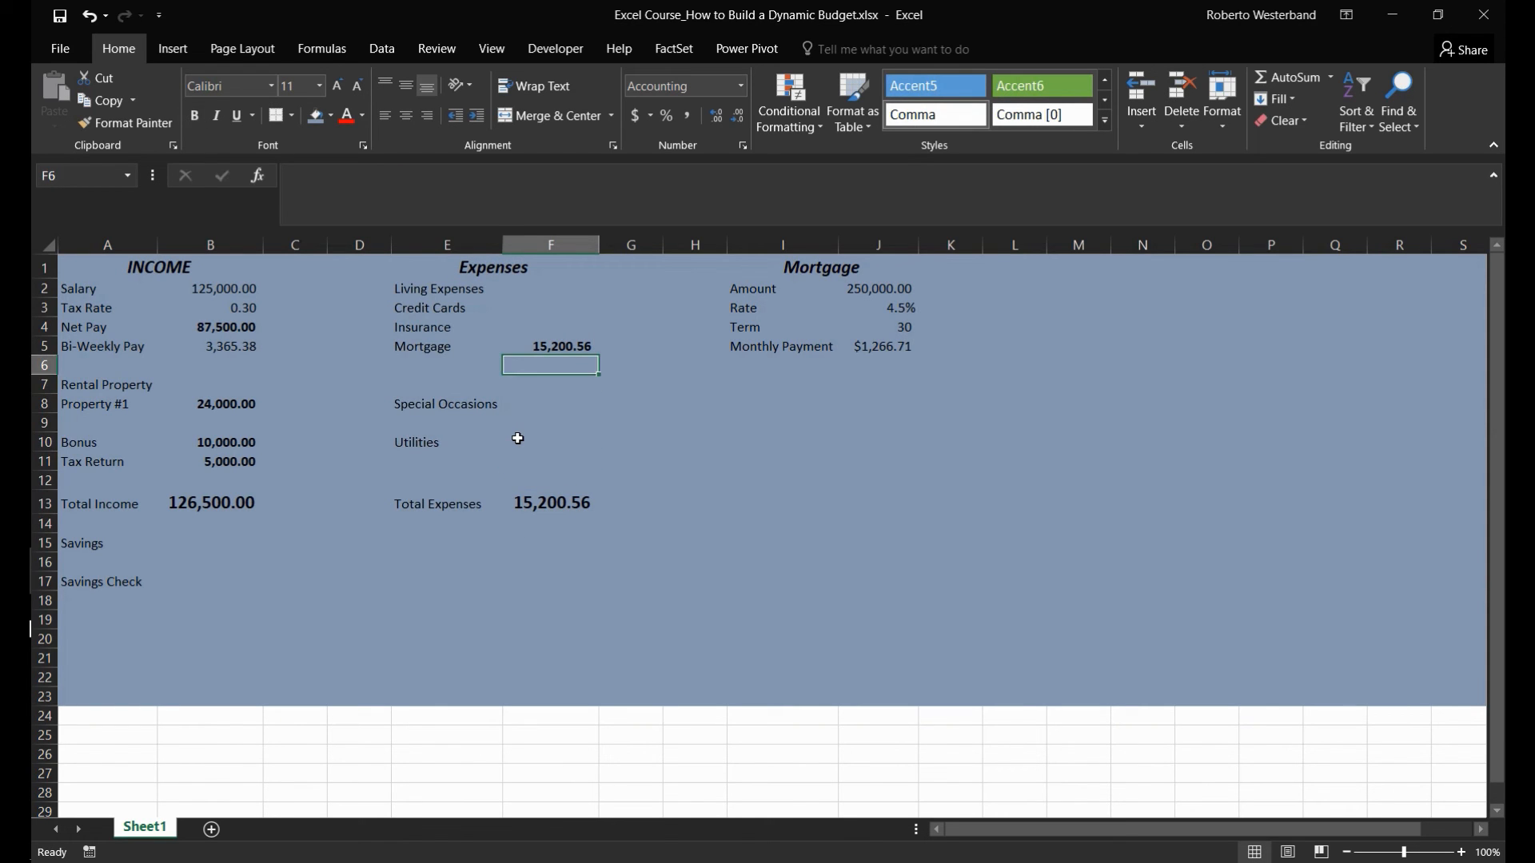
pyautogui.press('Right')
pyautogui.press('Right')
pyautogui.press('Right')
pyautogui.press('Right')
pyautogui.press('Right')
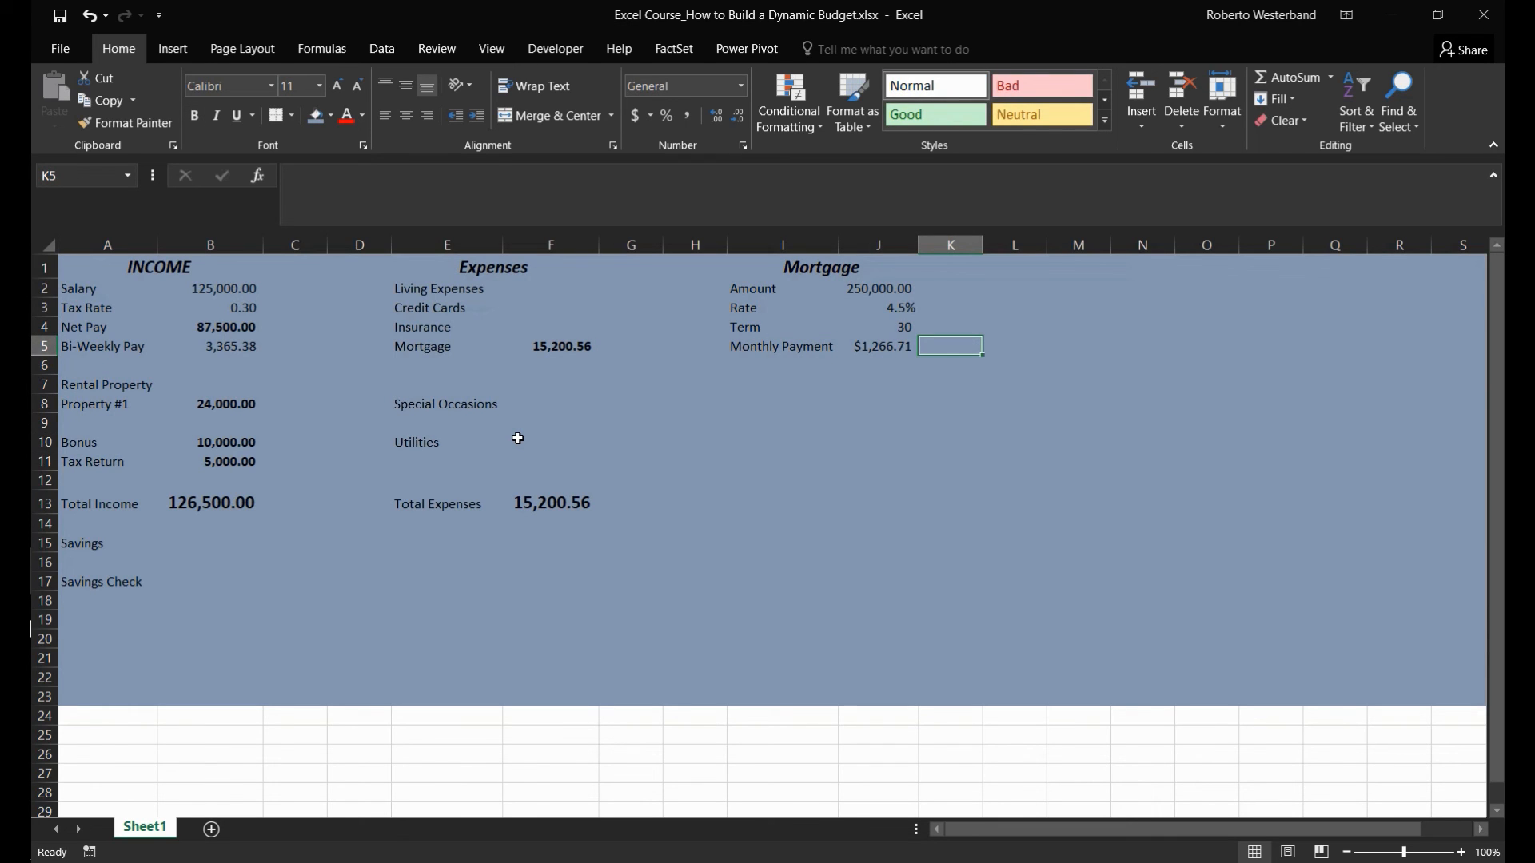
pyautogui.press('Right')
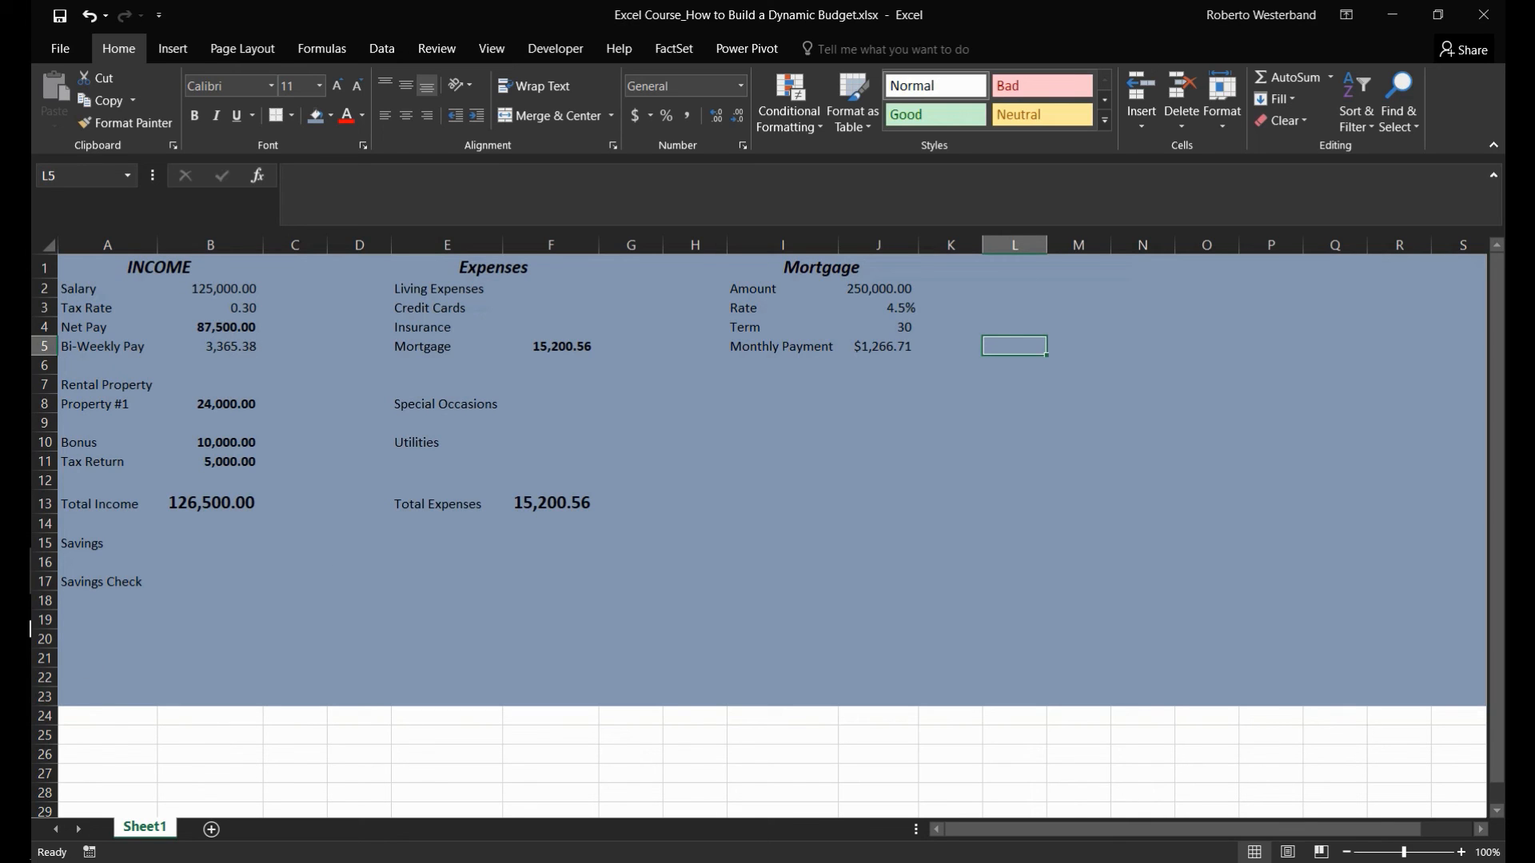
# - Rename the budget worksheet Sheet1 as Dashboard
pyautogui.doubleClick(146, 827)
pyautogui.write('Dashboard')
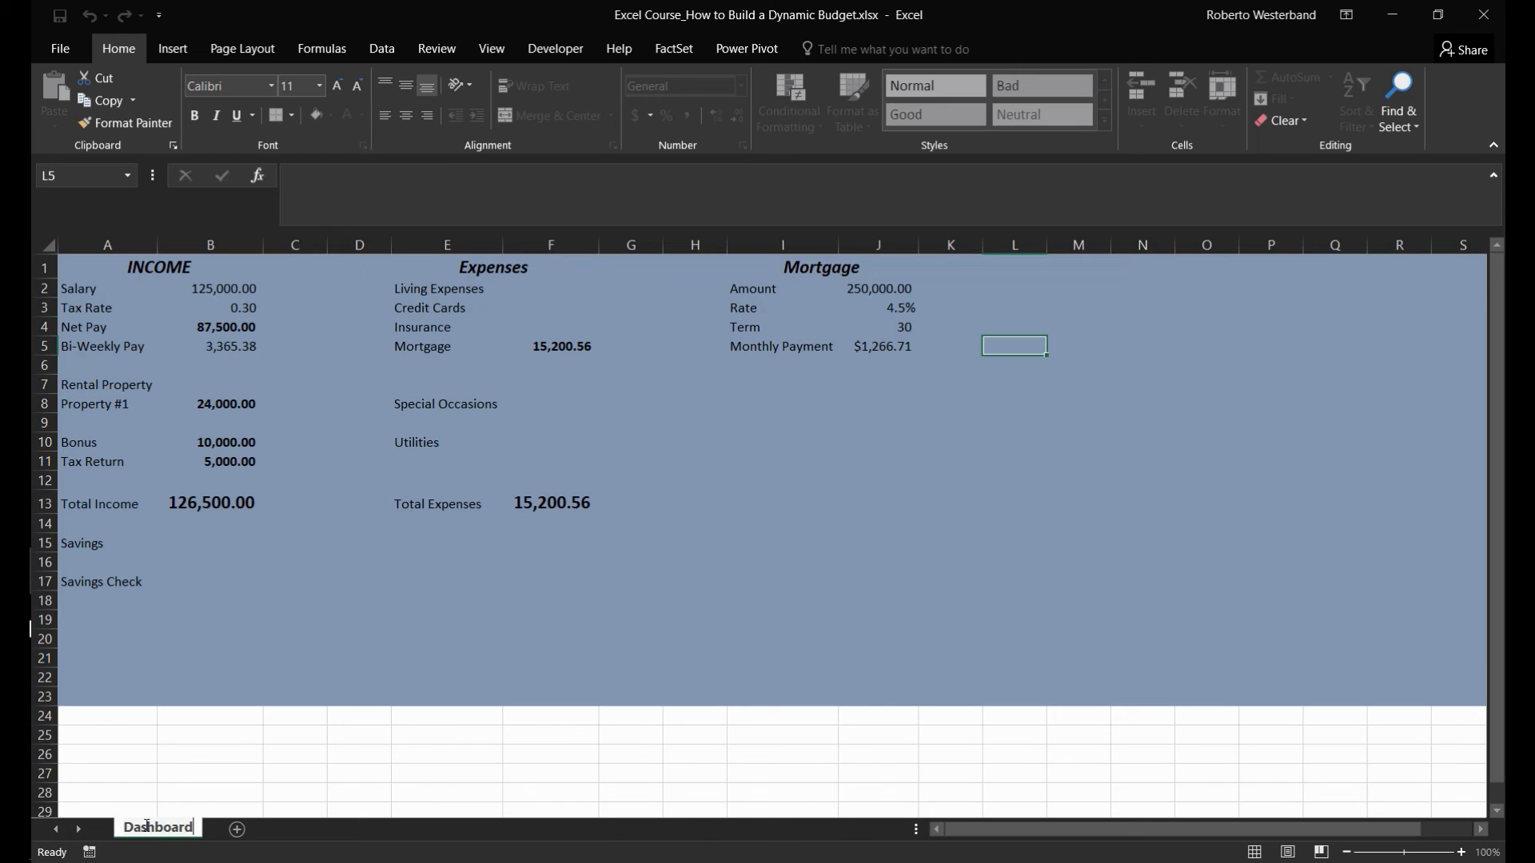
pyautogui.press('Return')
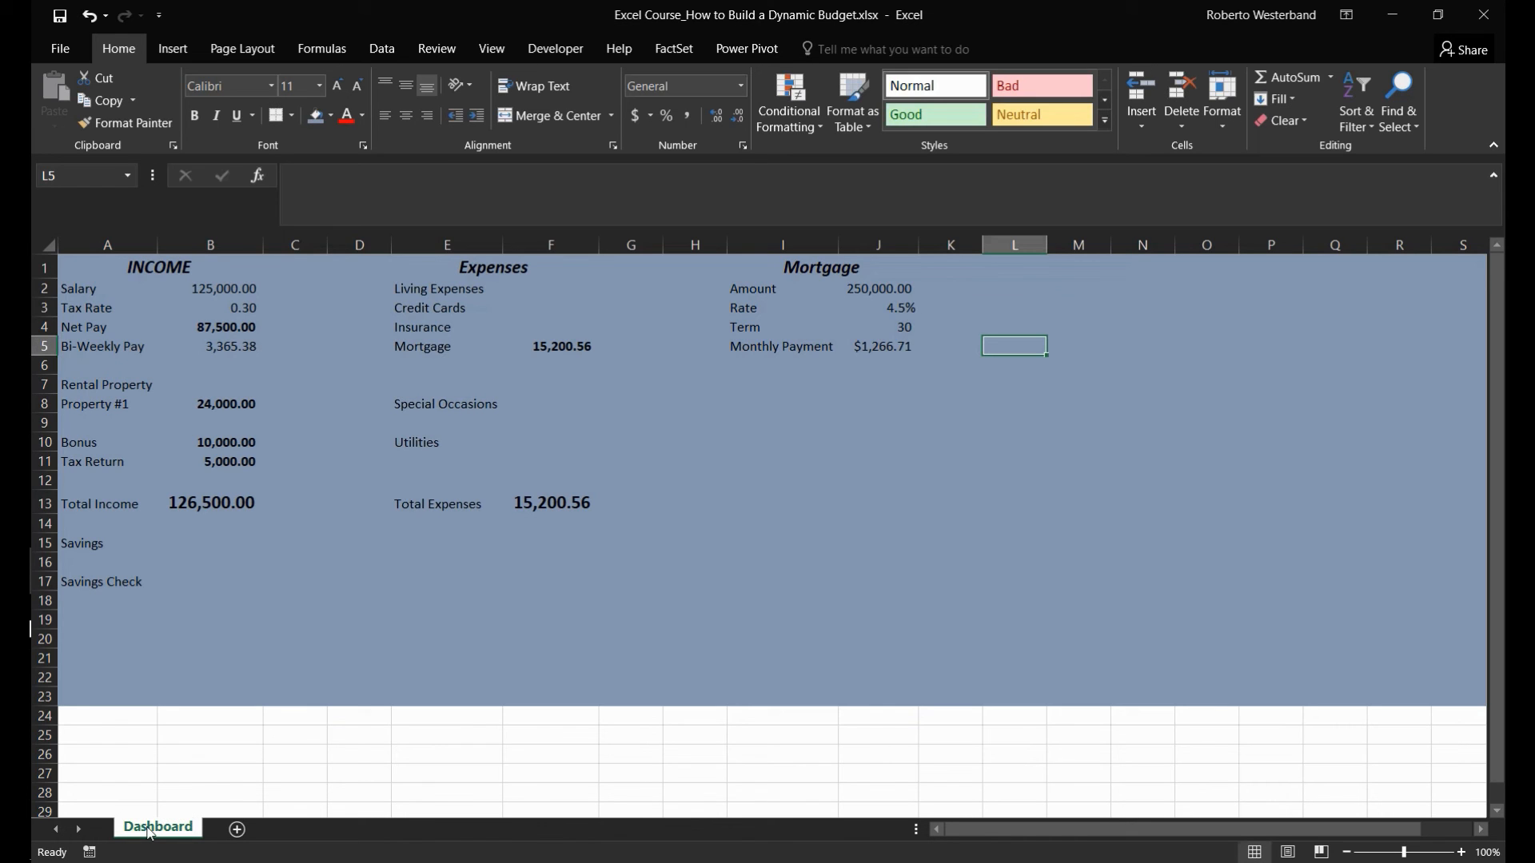
# - Add a new worksheet after Dashboard and name it Budget Breakdown
pyautogui.click(237, 831)
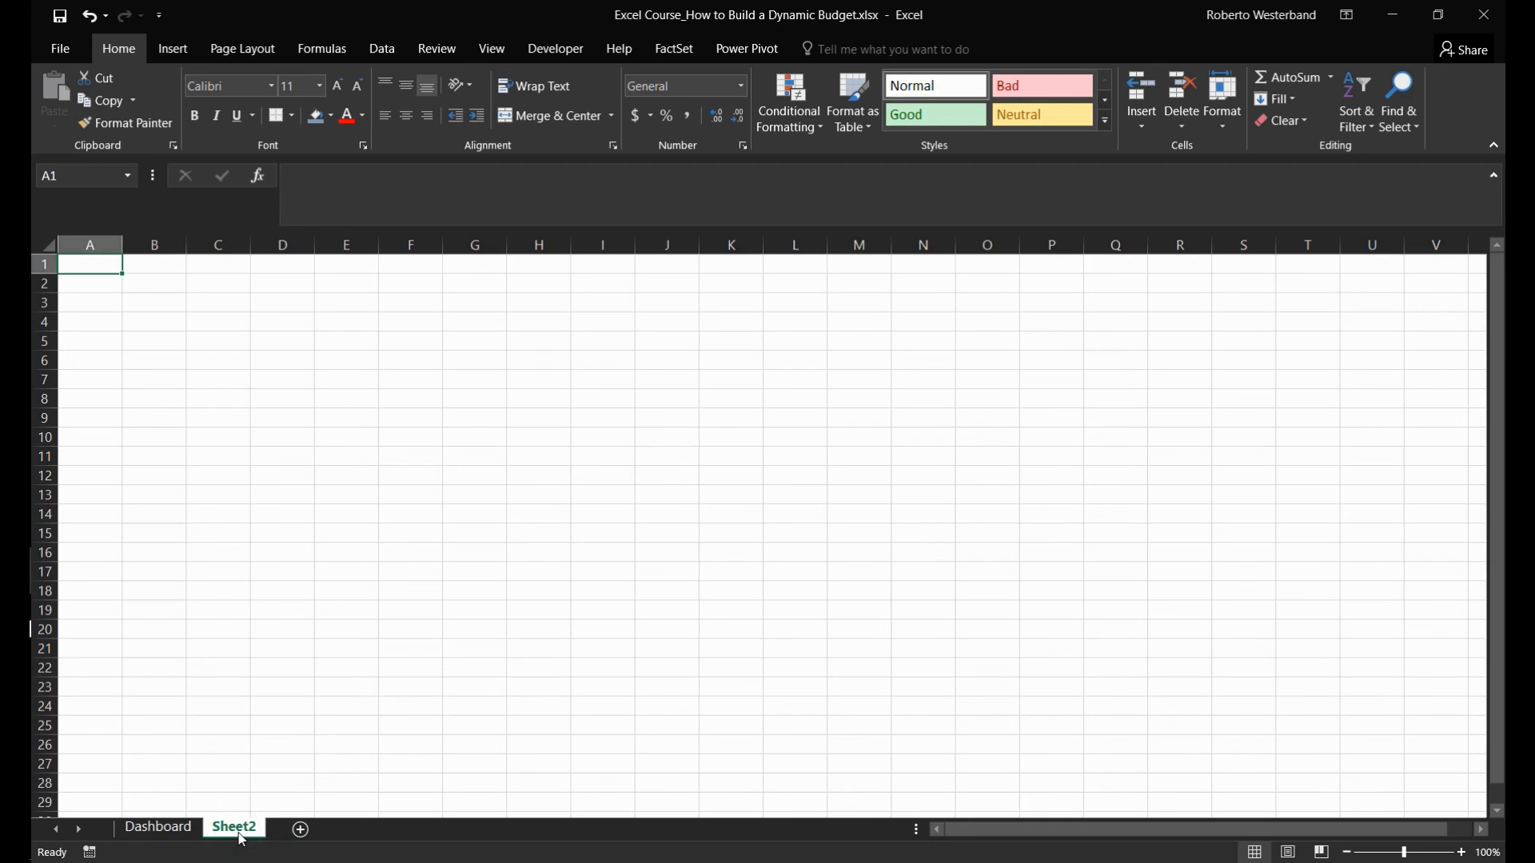
pyautogui.doubleClick(241, 836)
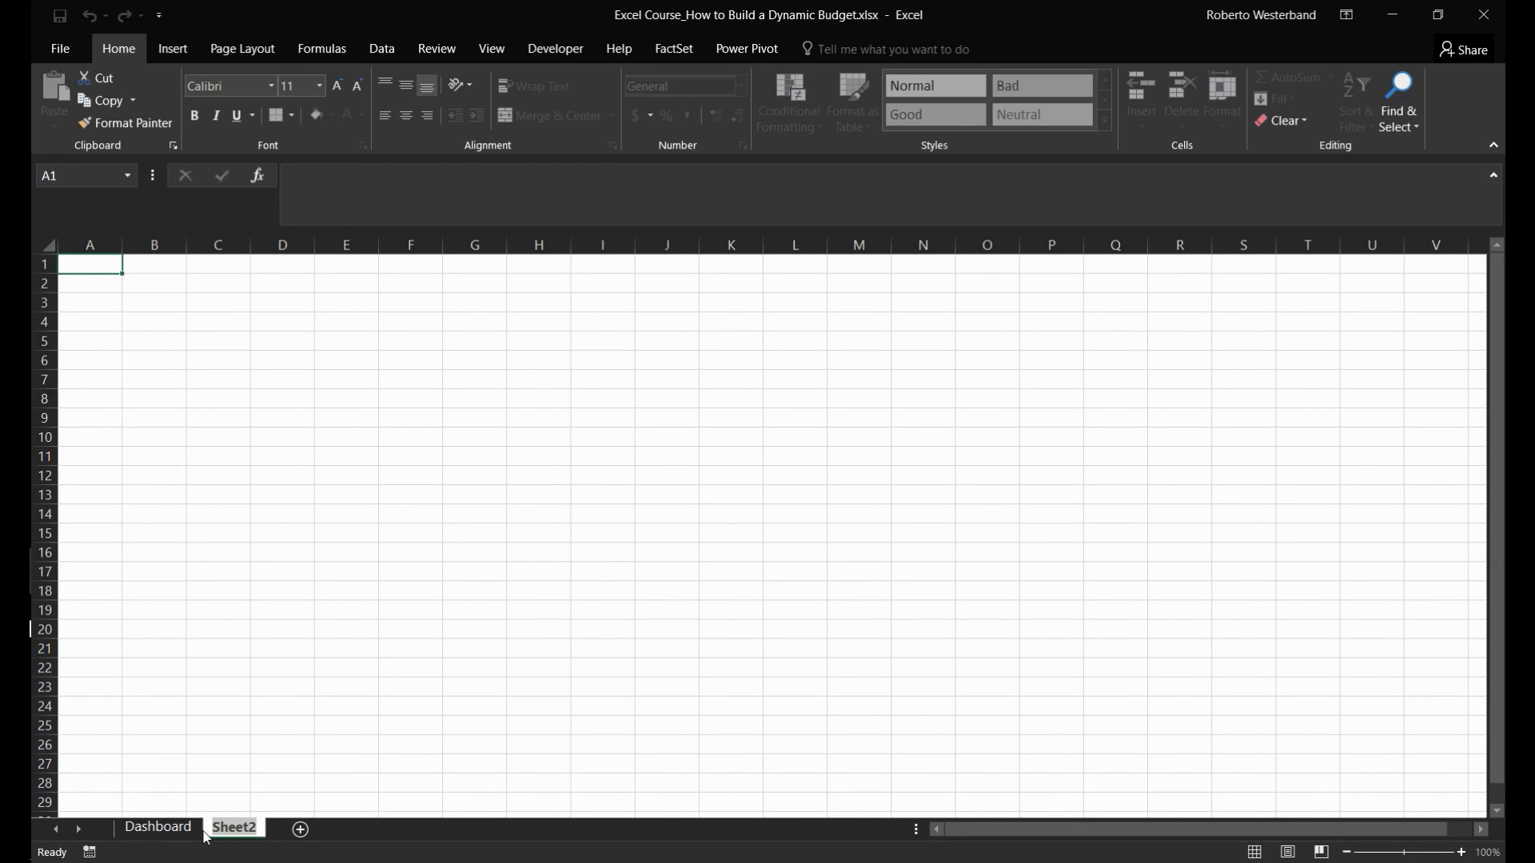
pyautogui.write('Budget Vr')
pyautogui.press('BackSpace')
pyautogui.press('BackSpace')
pyautogui.write('B')
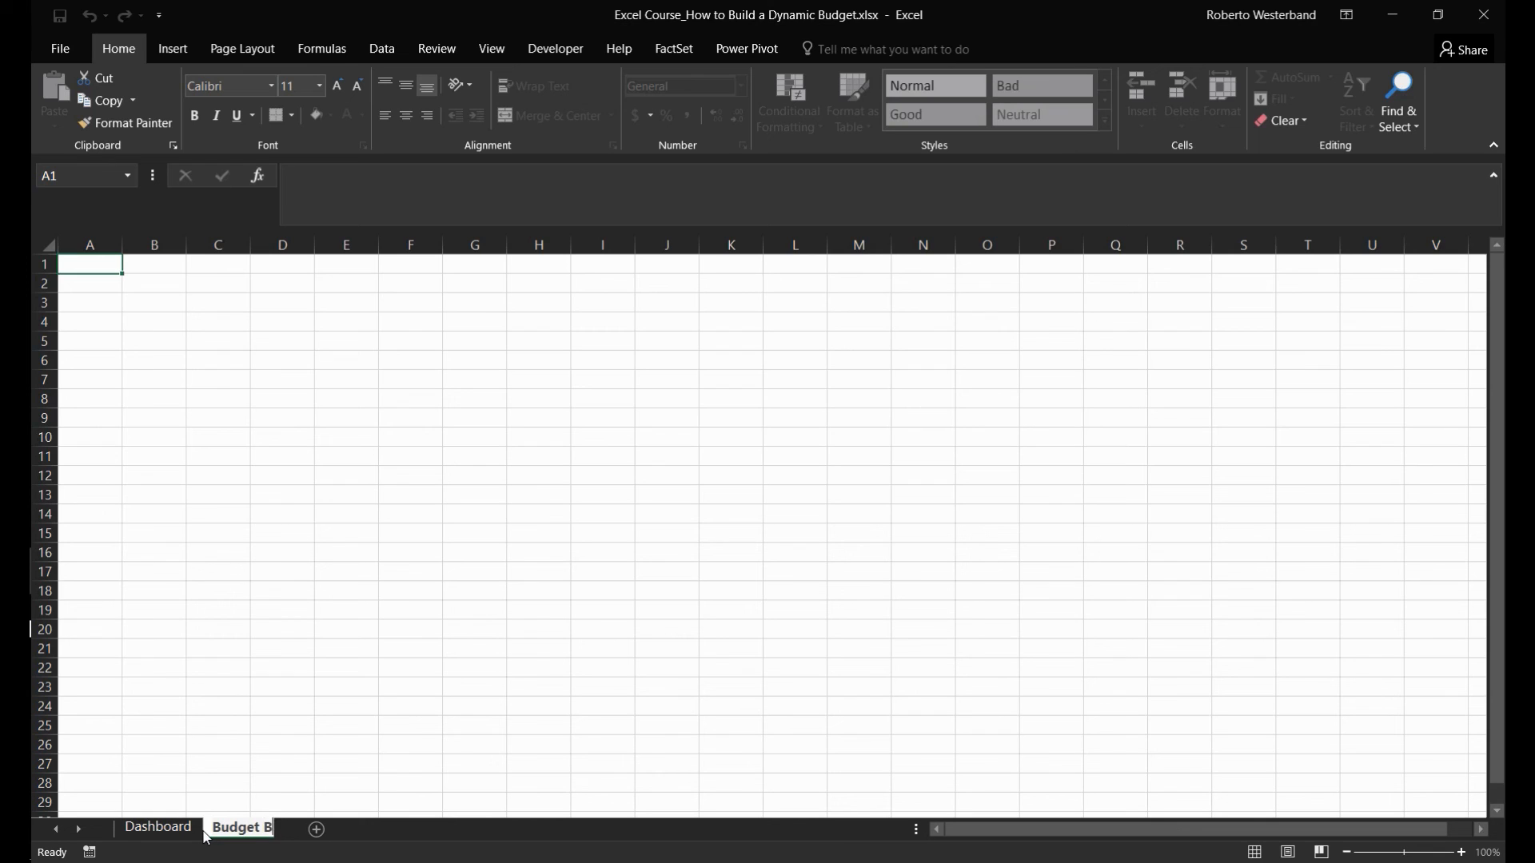
pyautogui.write('reakdown')
pyautogui.press('Return')
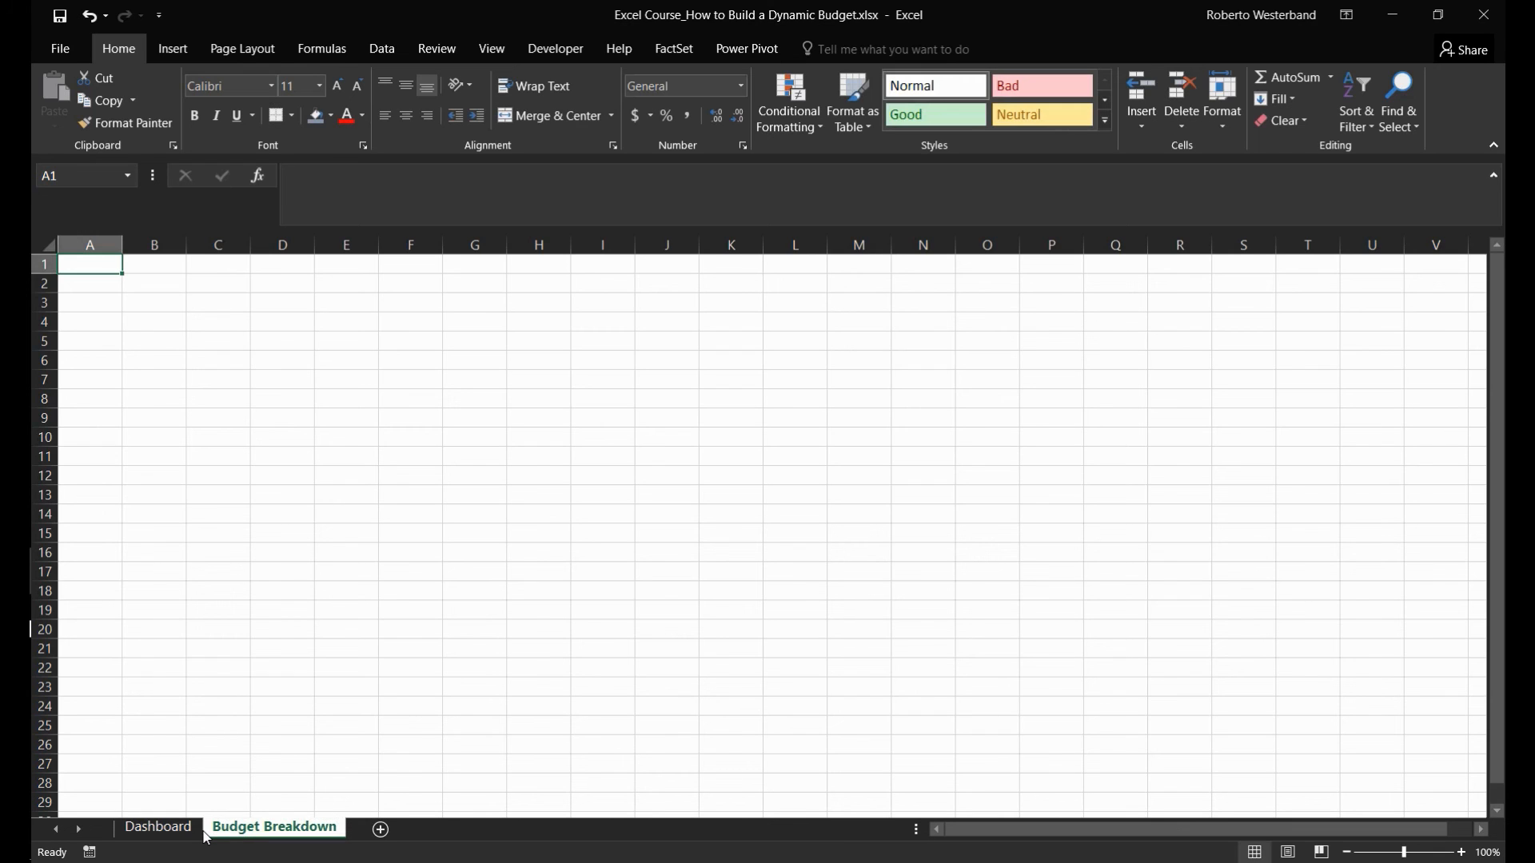